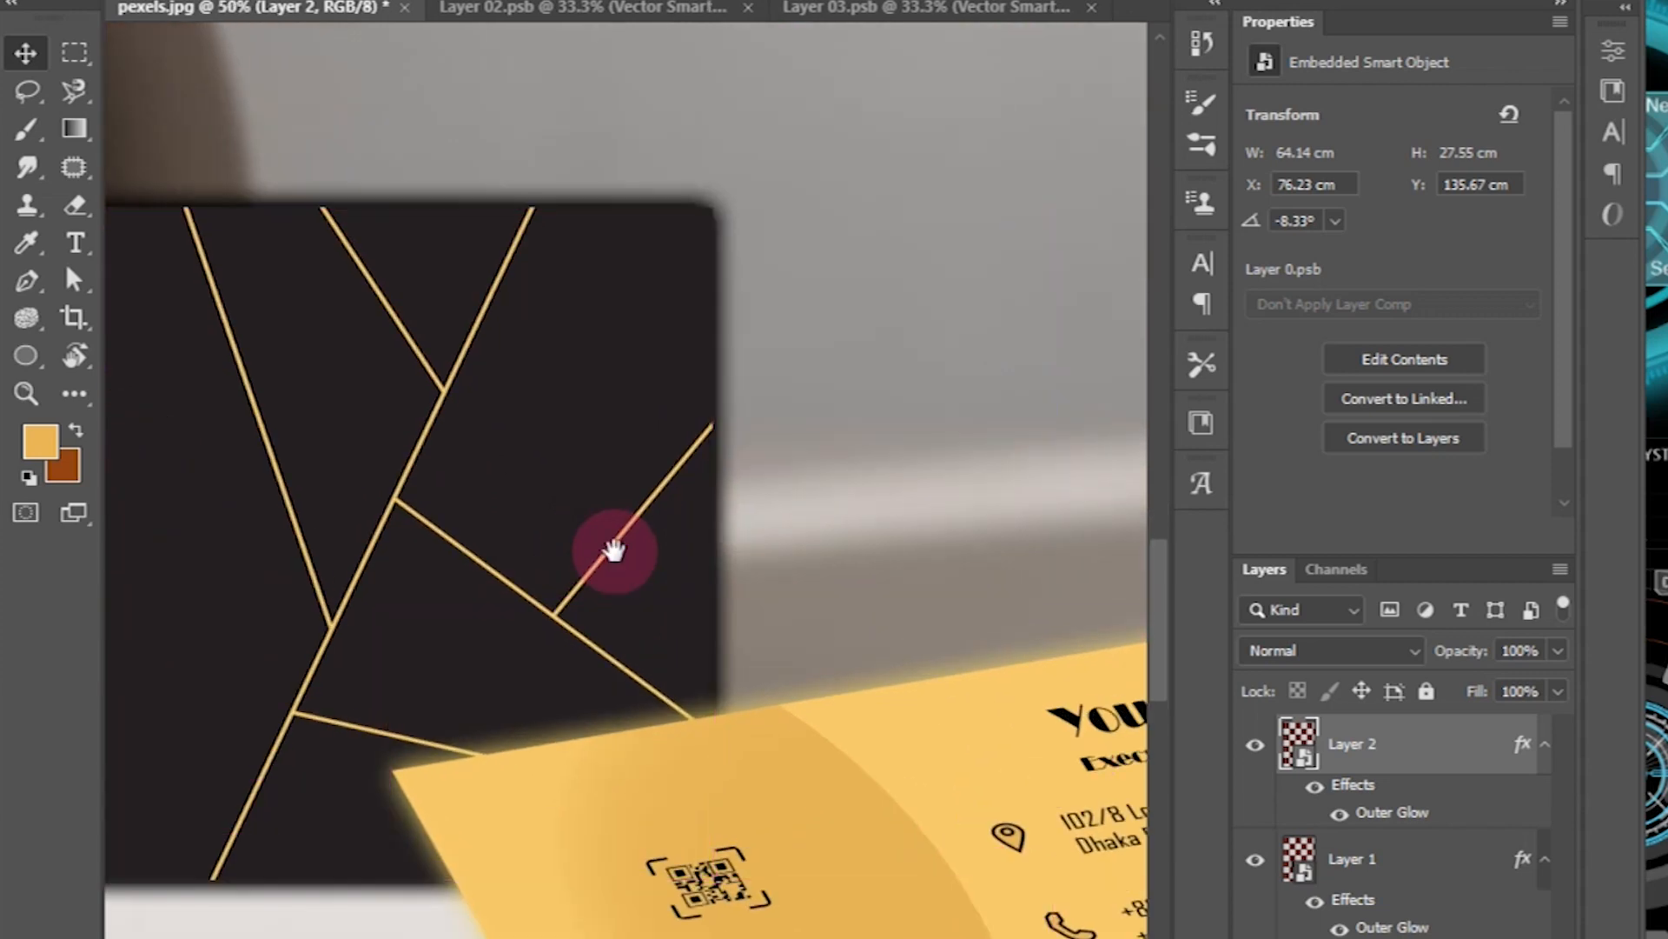
# Step: Inspect the finished mockup's dark card logo and the gold card's contact details
pyautogui.moveTo(770, 652); pyautogui.dragTo(696, 613)
pyautogui.moveTo(262, 764); pyautogui.dragTo(730, 607)
pyautogui.moveTo(365, 507); pyautogui.dragTo(659, 692)
pyautogui.moveTo(252, 383); pyautogui.dragTo(825, 680)
pyautogui.moveTo(820, 581); pyautogui.dragTo(324, 511)
pyautogui.moveTo(759, 557); pyautogui.dragTo(735, 554)
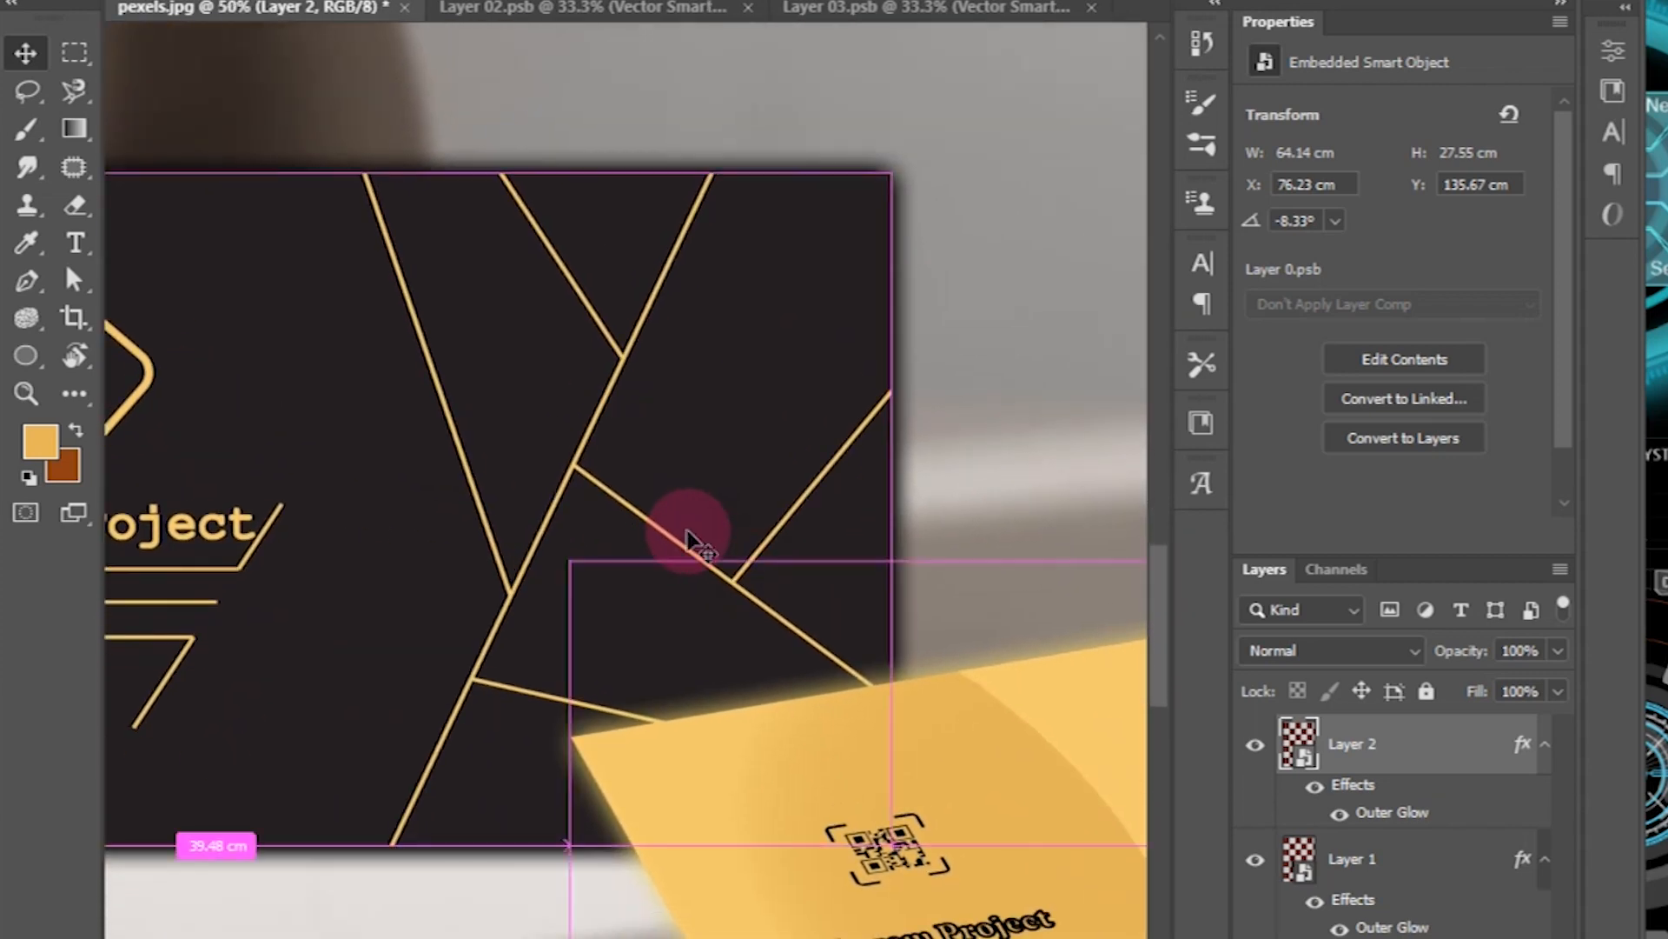
pyautogui.hotkey('ctrl', '-')
pyautogui.hotkey('ctrl', '-')
pyautogui.moveTo(702, 437); pyautogui.dragTo(695, 443)
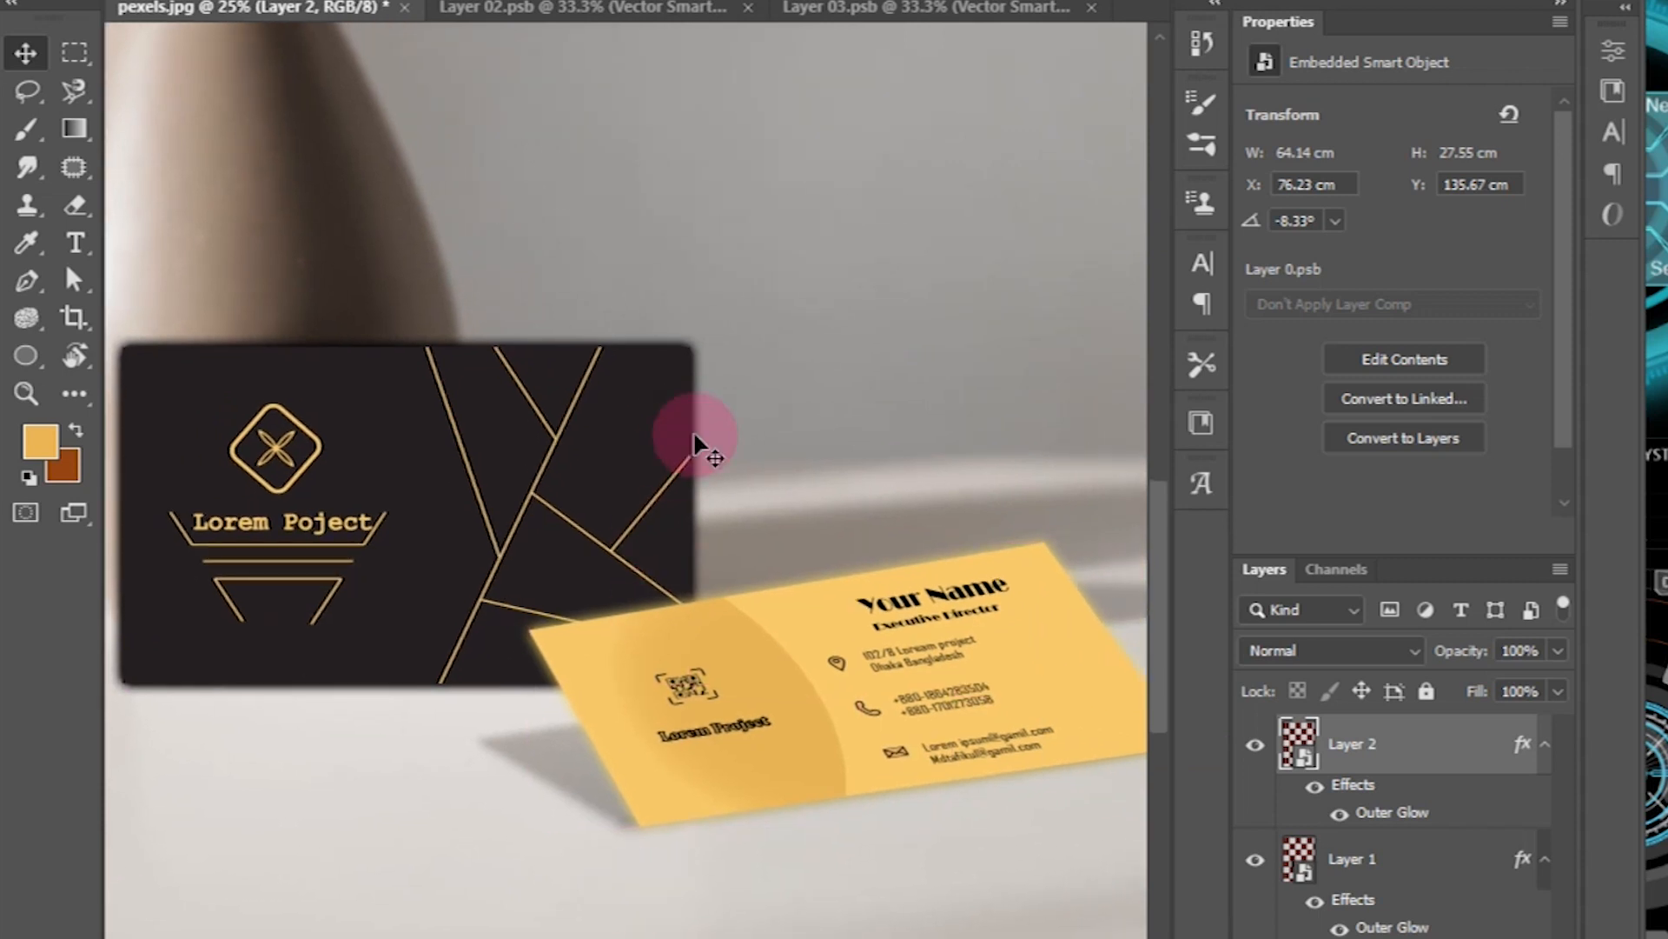
pyautogui.moveTo(692, 435); pyautogui.dragTo(685, 497)
pyautogui.hotkey('ctrl', '+')
pyautogui.hotkey('ctrl', '+')
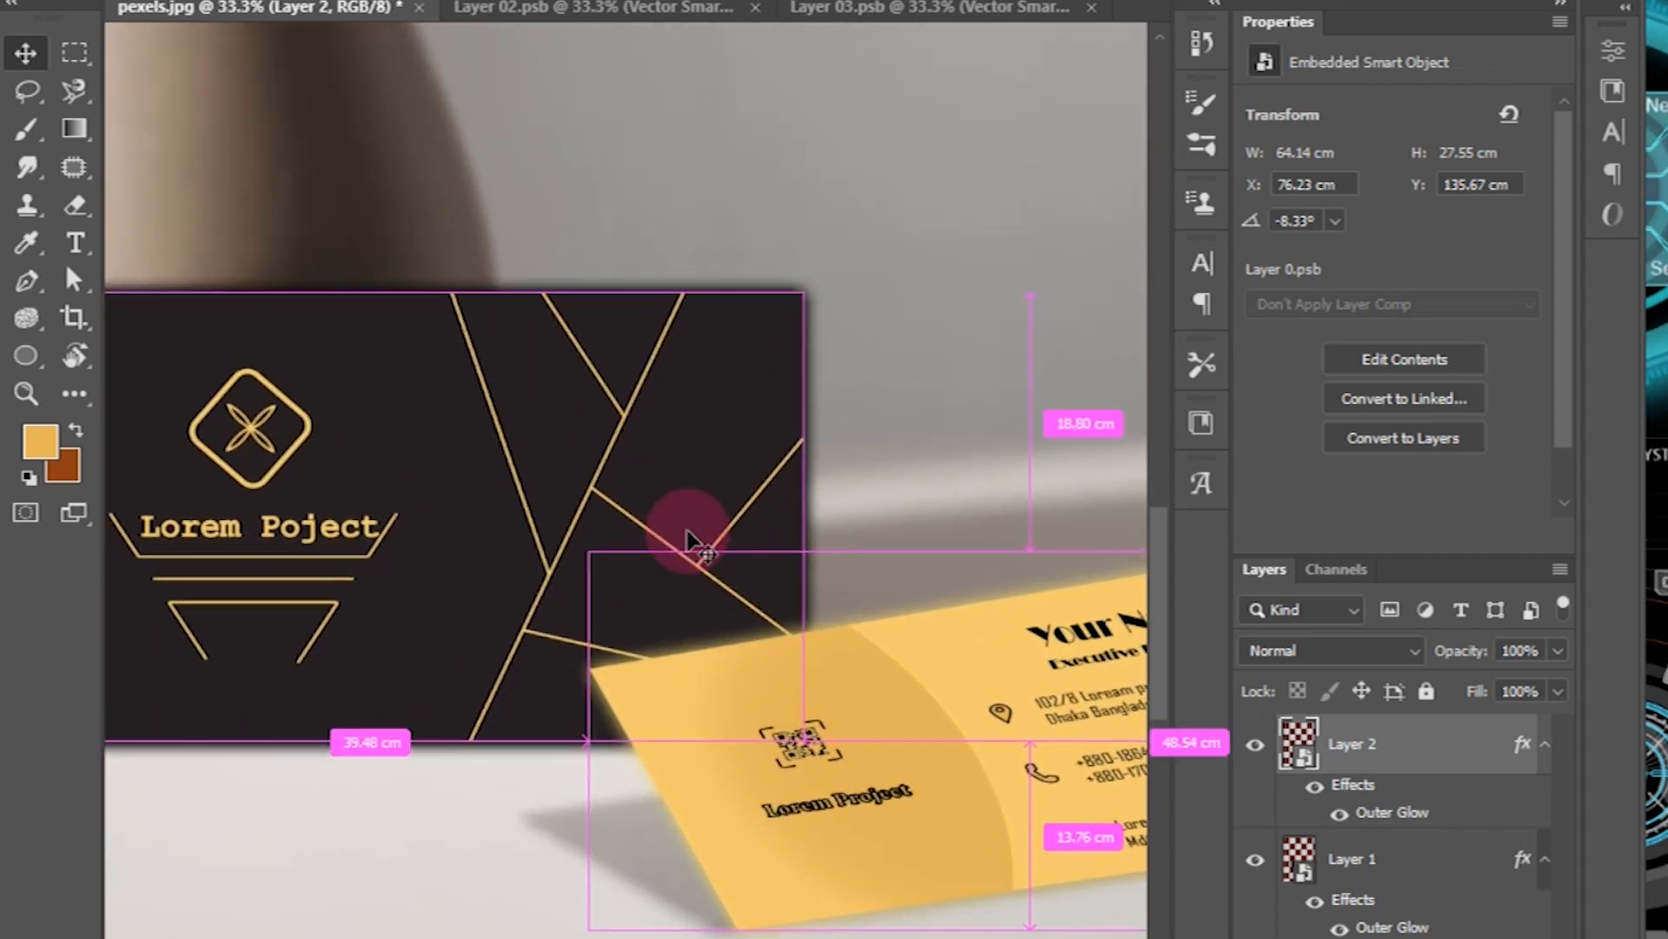
pyautogui.moveTo(659, 528); pyautogui.dragTo(1013, 599)
pyautogui.moveTo(522, 532); pyautogui.dragTo(372, 447)
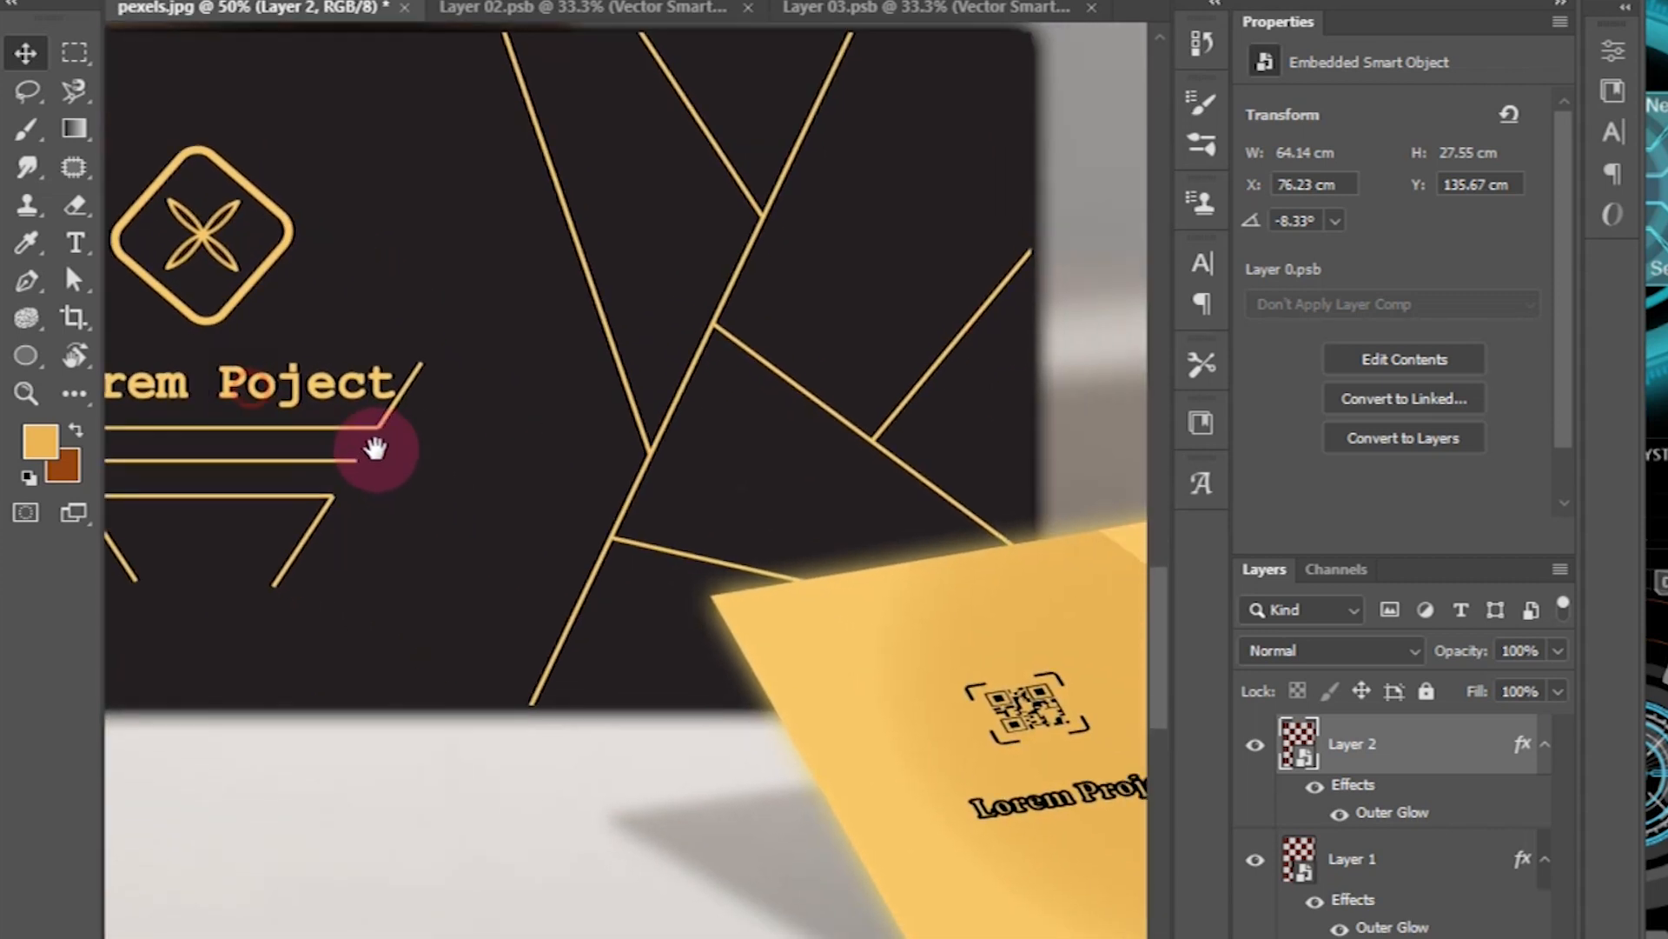
pyautogui.moveTo(576, 637); pyautogui.dragTo(343, 491)
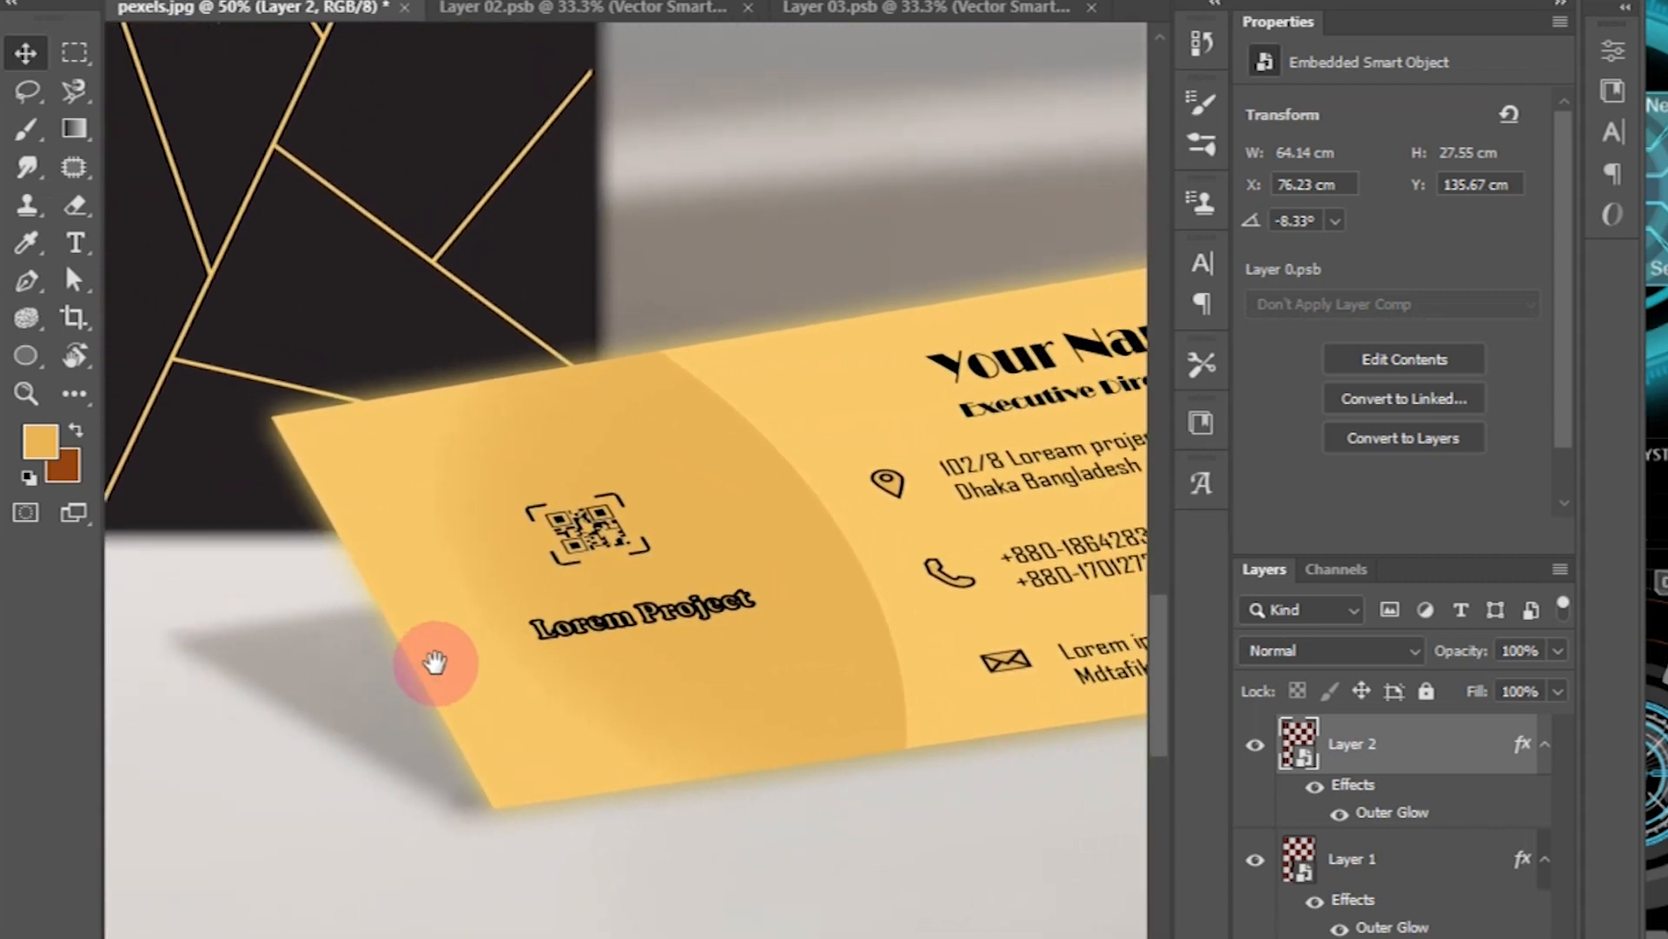
pyautogui.moveTo(652, 682); pyautogui.dragTo(384, 745)
pyautogui.moveTo(737, 620); pyautogui.dragTo(939, 738)
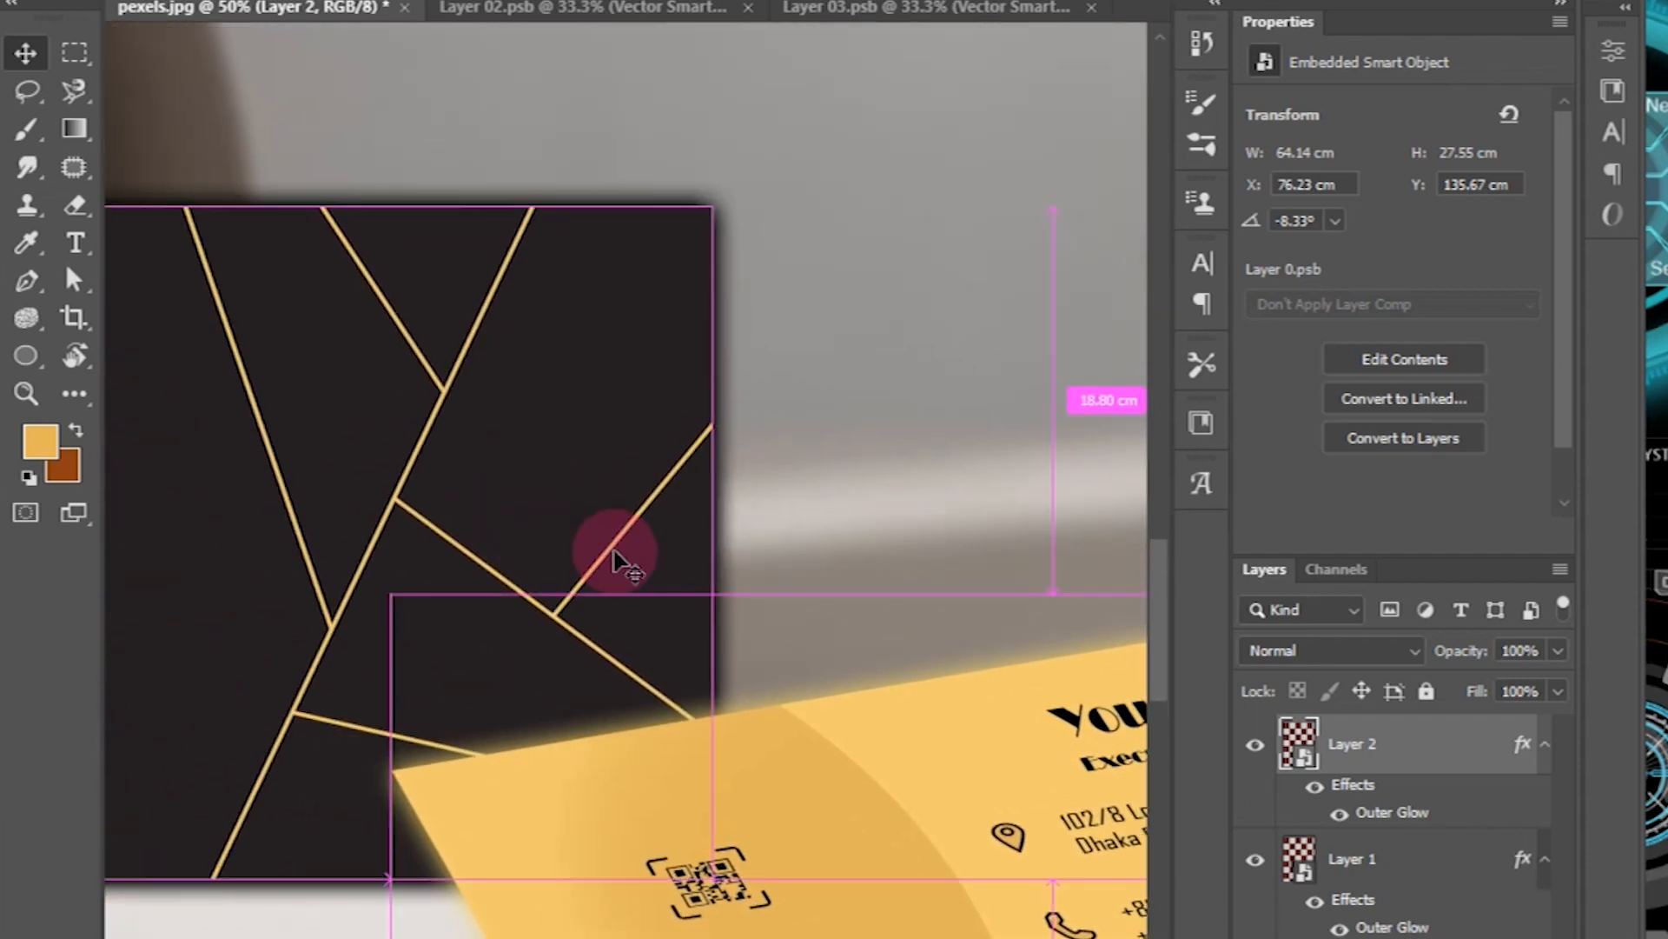
pyautogui.hotkey('ctrl', '-')
pyautogui.hotkey('ctrl', '-')
# Step: Create 'Luxury business card' with two 3.75 × 2.25 in artboards and 0.25 in bleed
pyautogui.moveTo(621, 561); pyautogui.dragTo(655, 566)
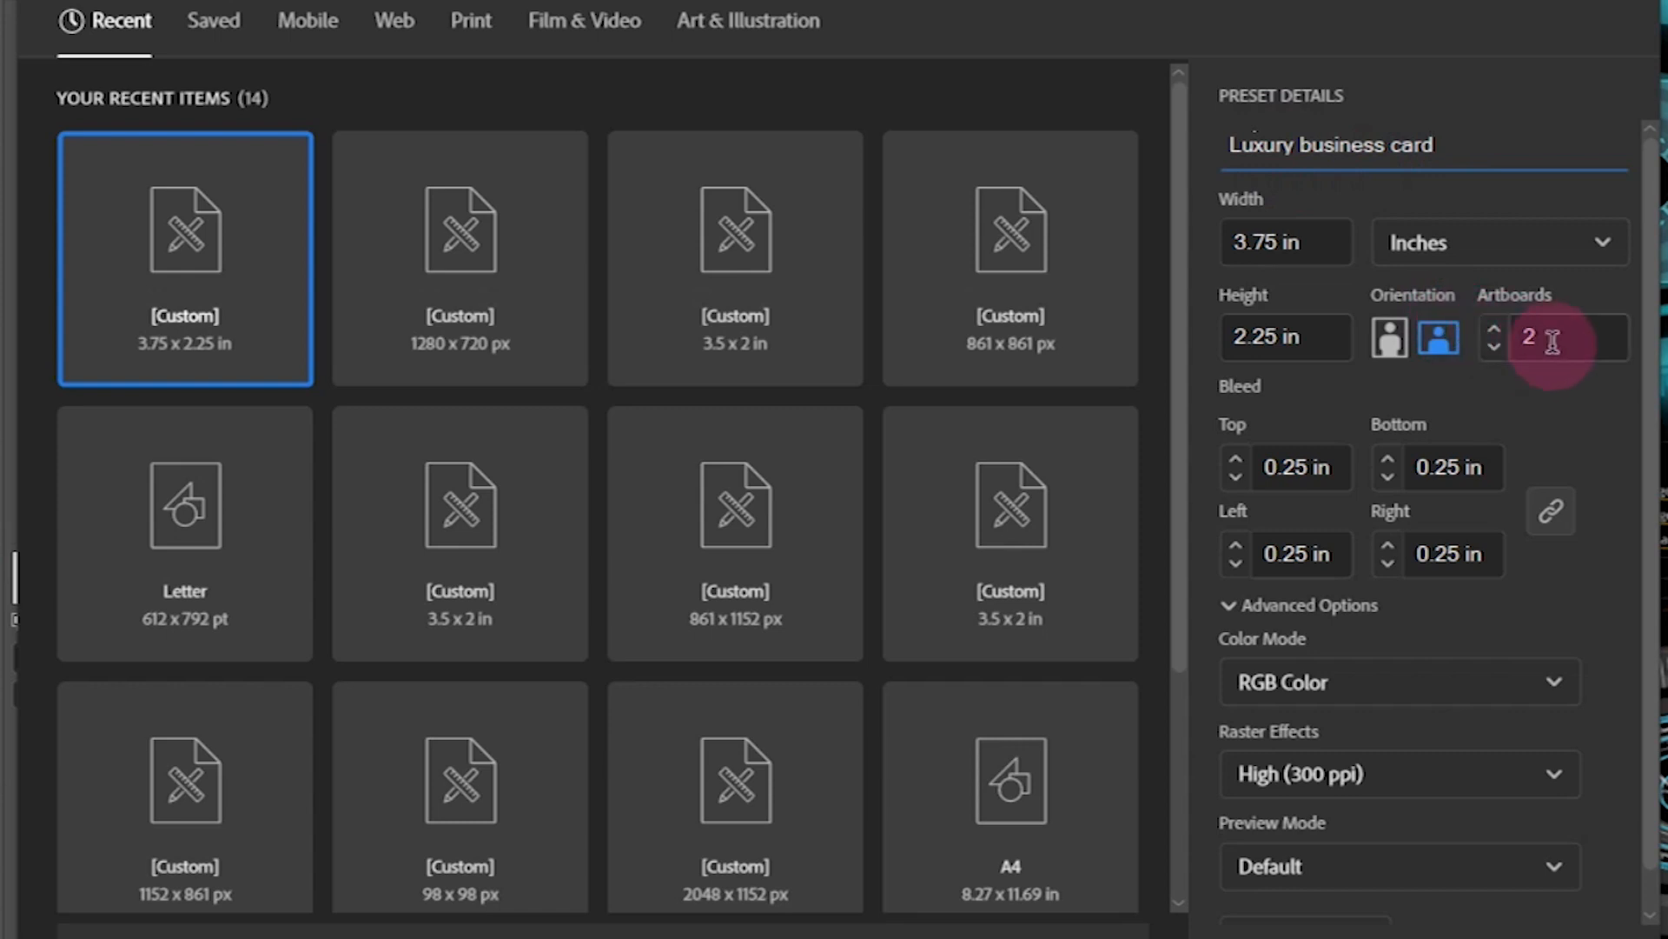
pyautogui.click(1329, 467)
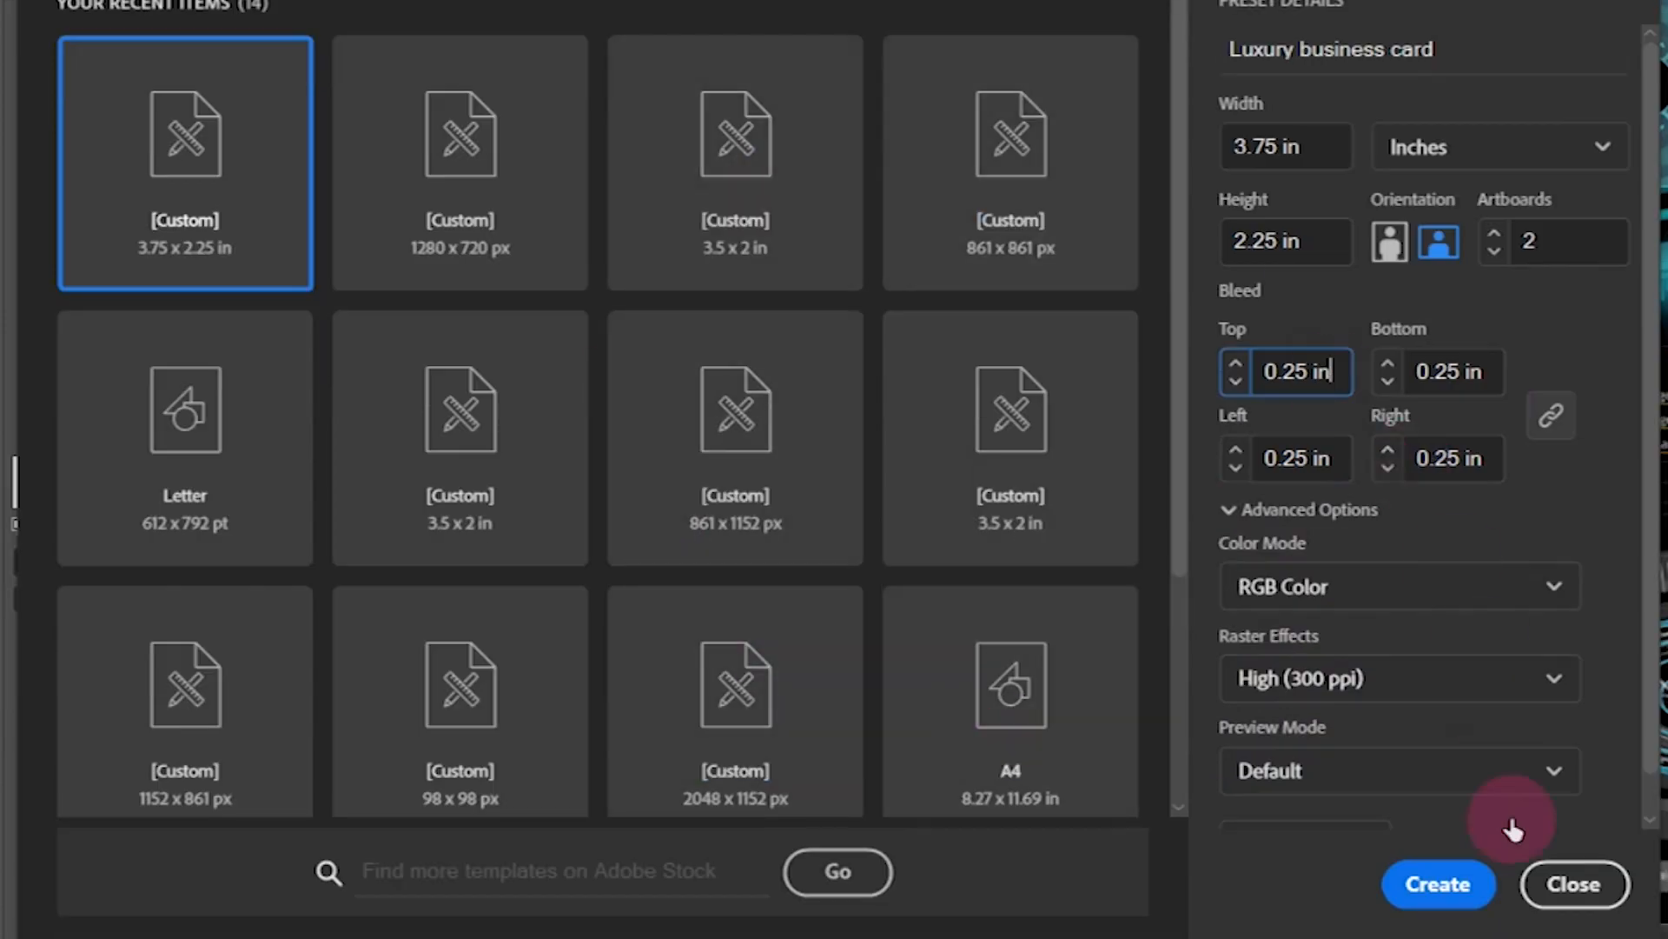
pyautogui.click(1436, 884)
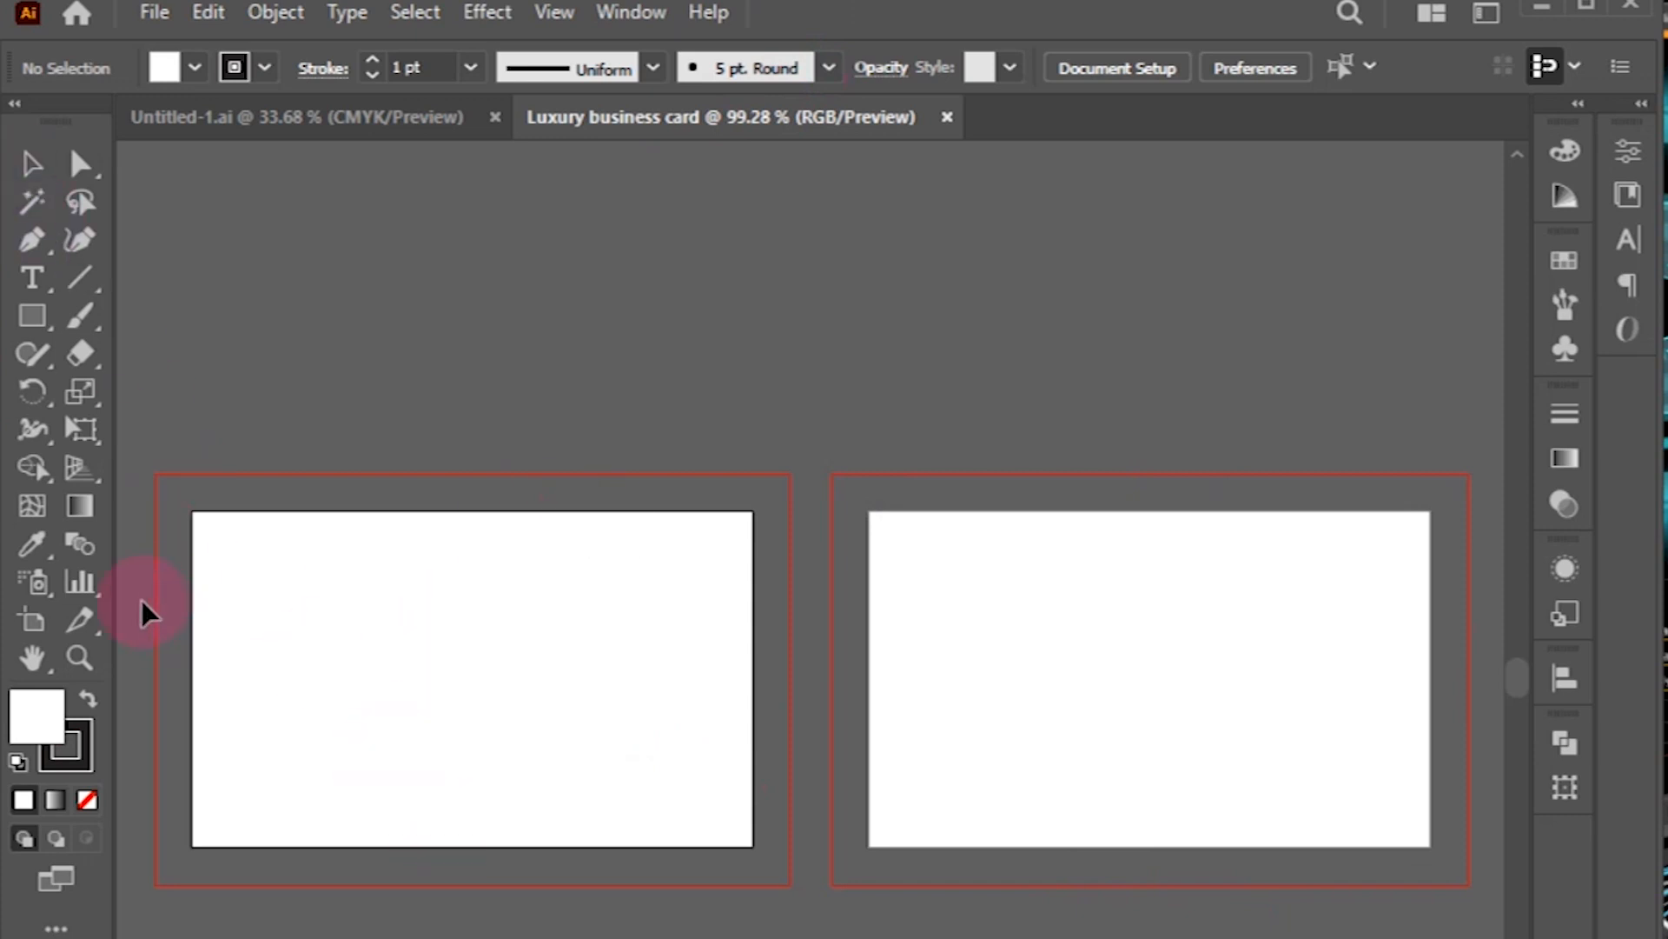
# Step: Draw a dark, strokeless 4.25 × 2.75 in rectangle covering the left artboard to its bleed
pyautogui.click(87, 698)
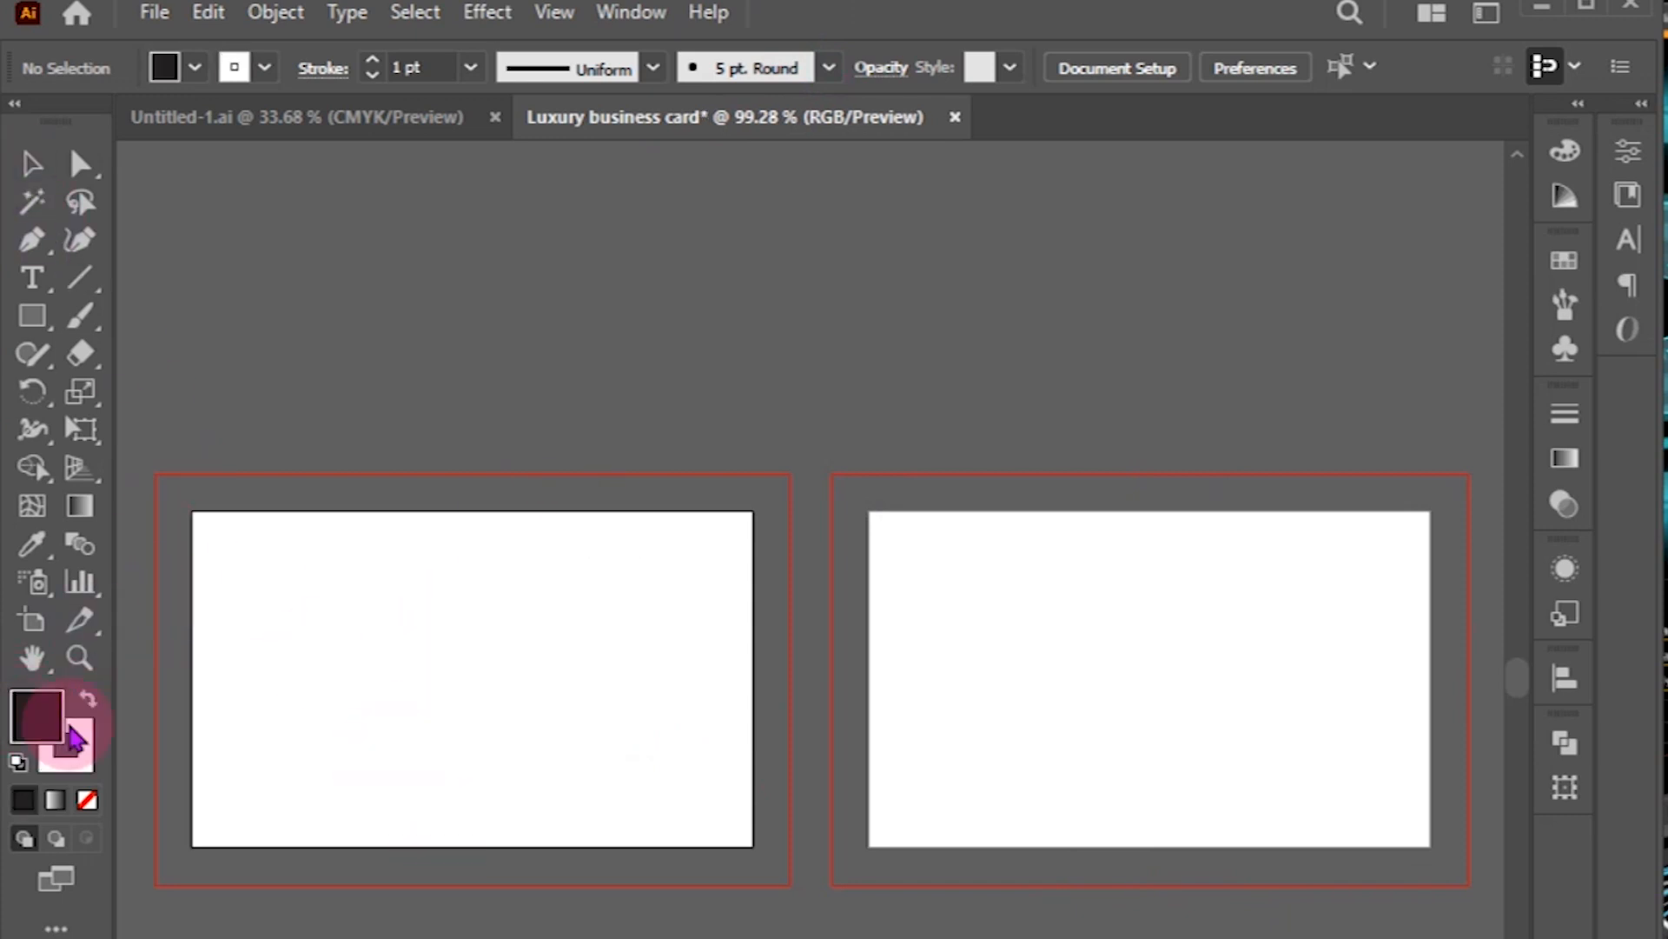
pyautogui.click(42, 320)
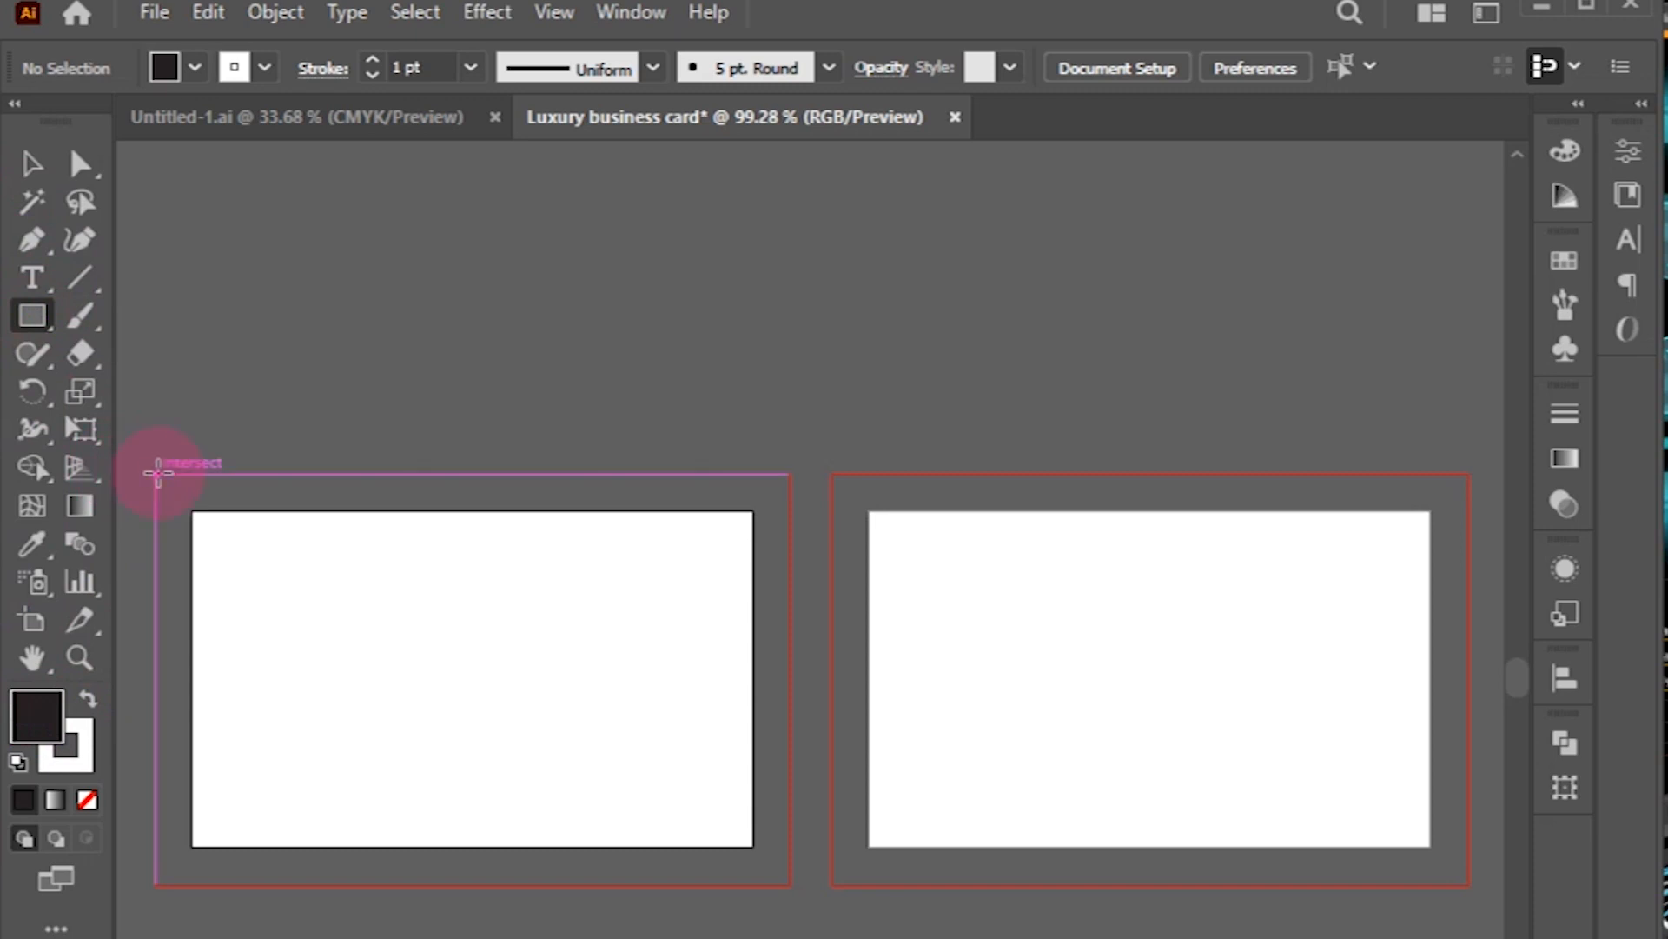
pyautogui.moveTo(153, 472); pyautogui.dragTo(789, 886)
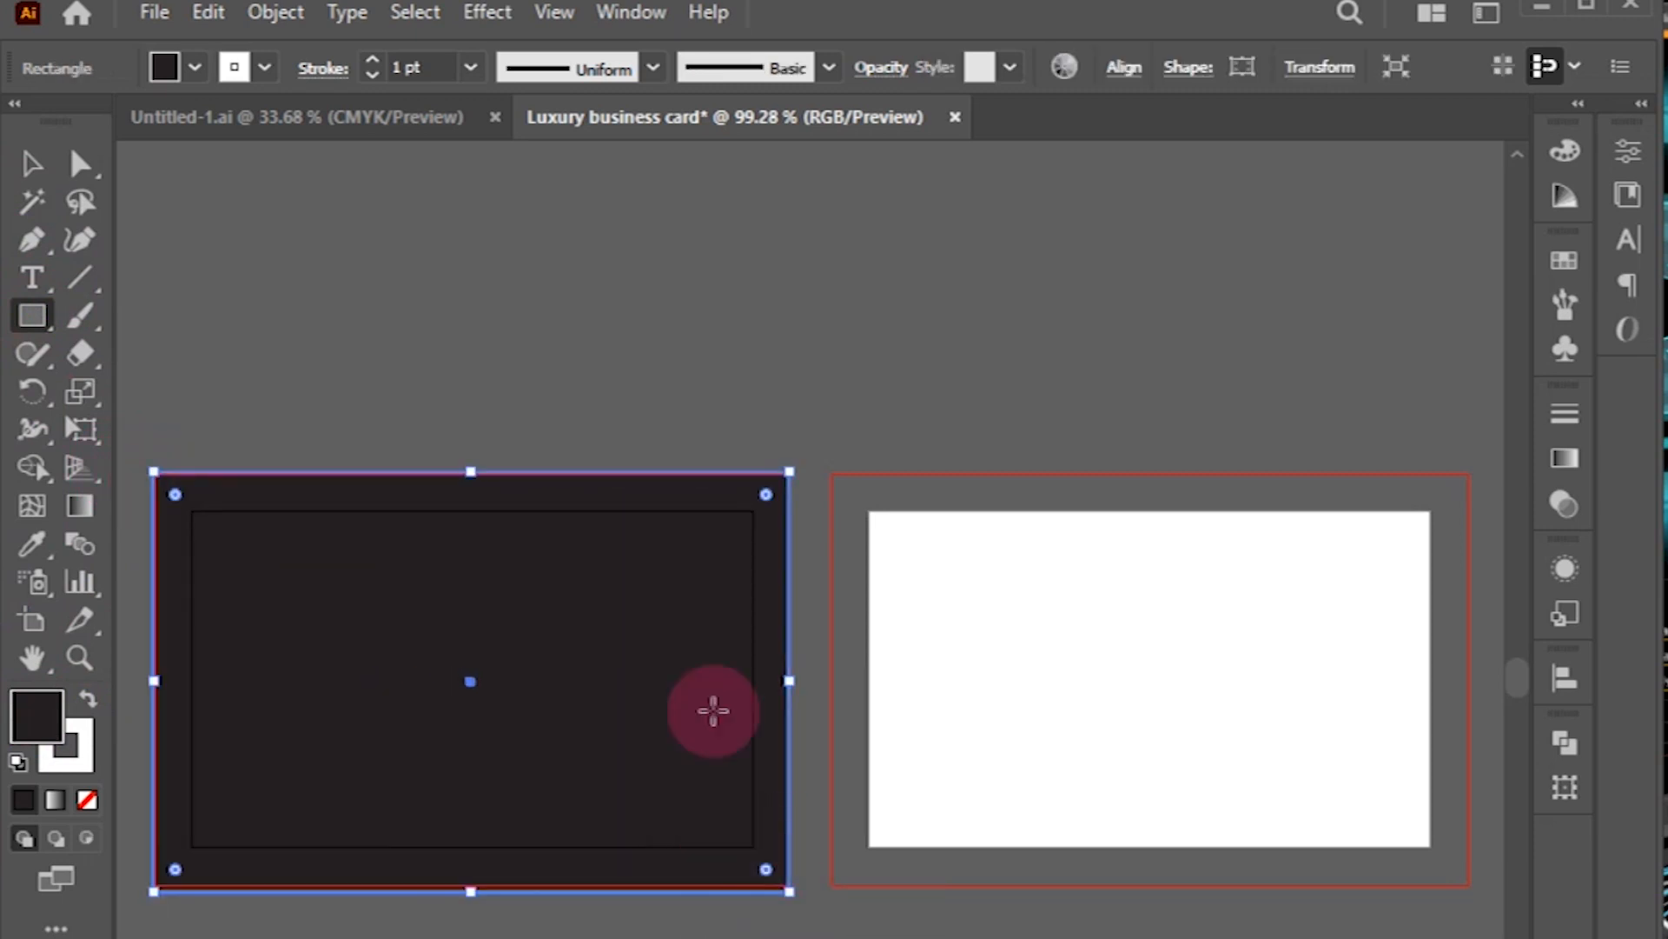
pyautogui.click(29, 162)
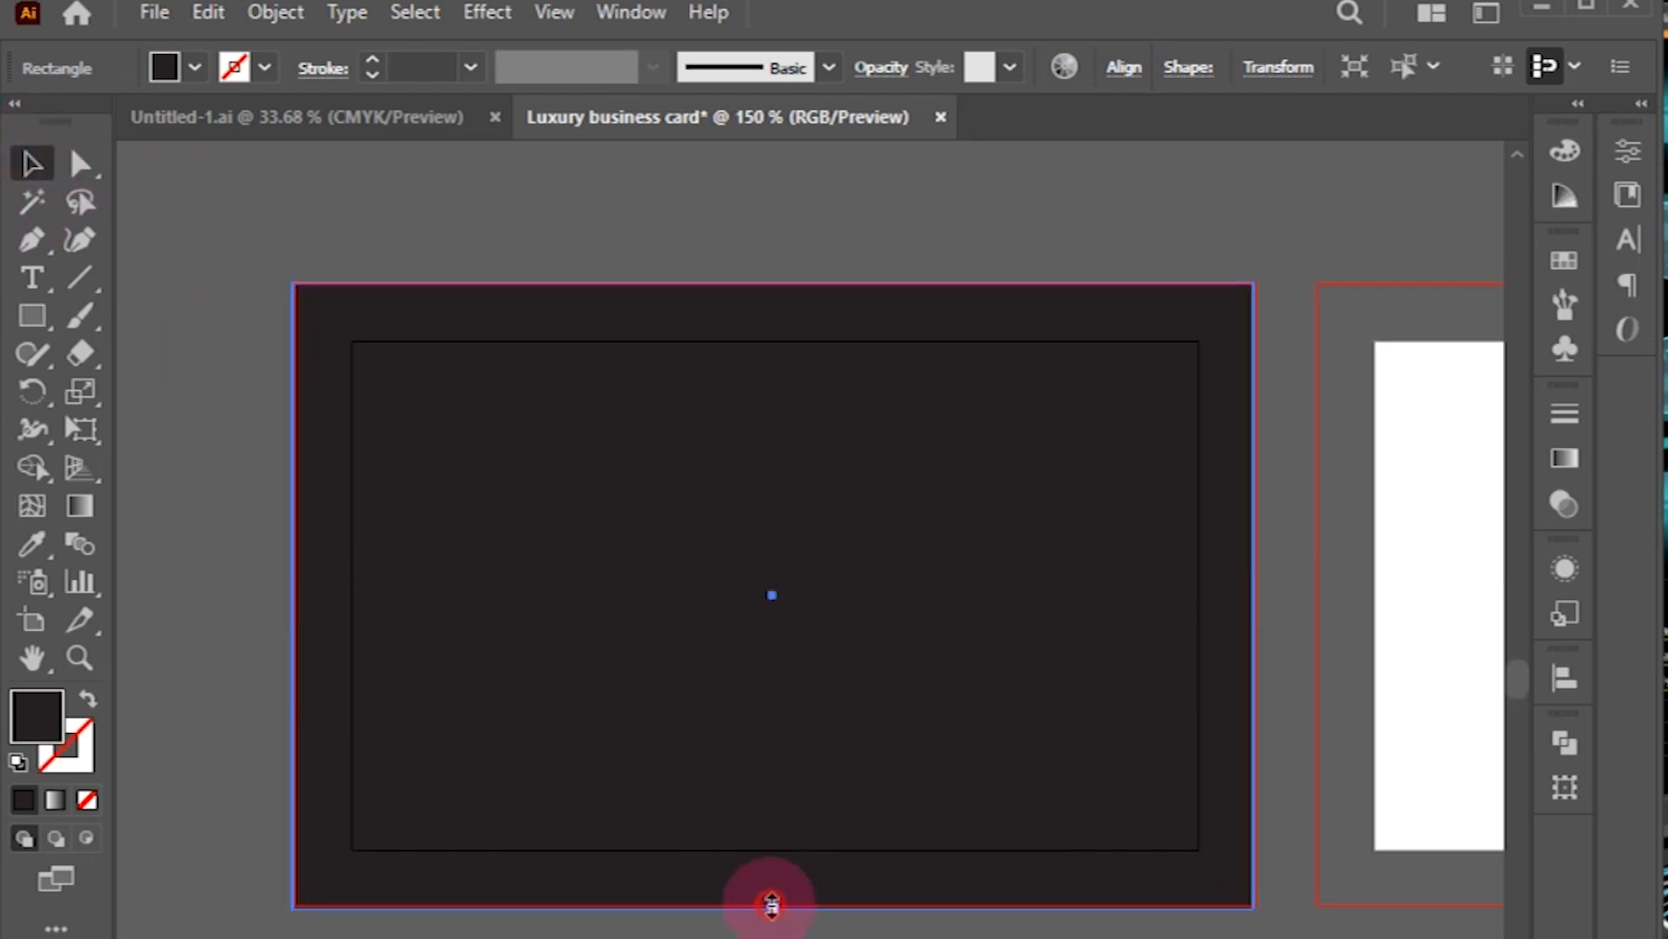
pyautogui.moveTo(770, 904); pyautogui.dragTo(771, 906)
pyautogui.click(773, 936)
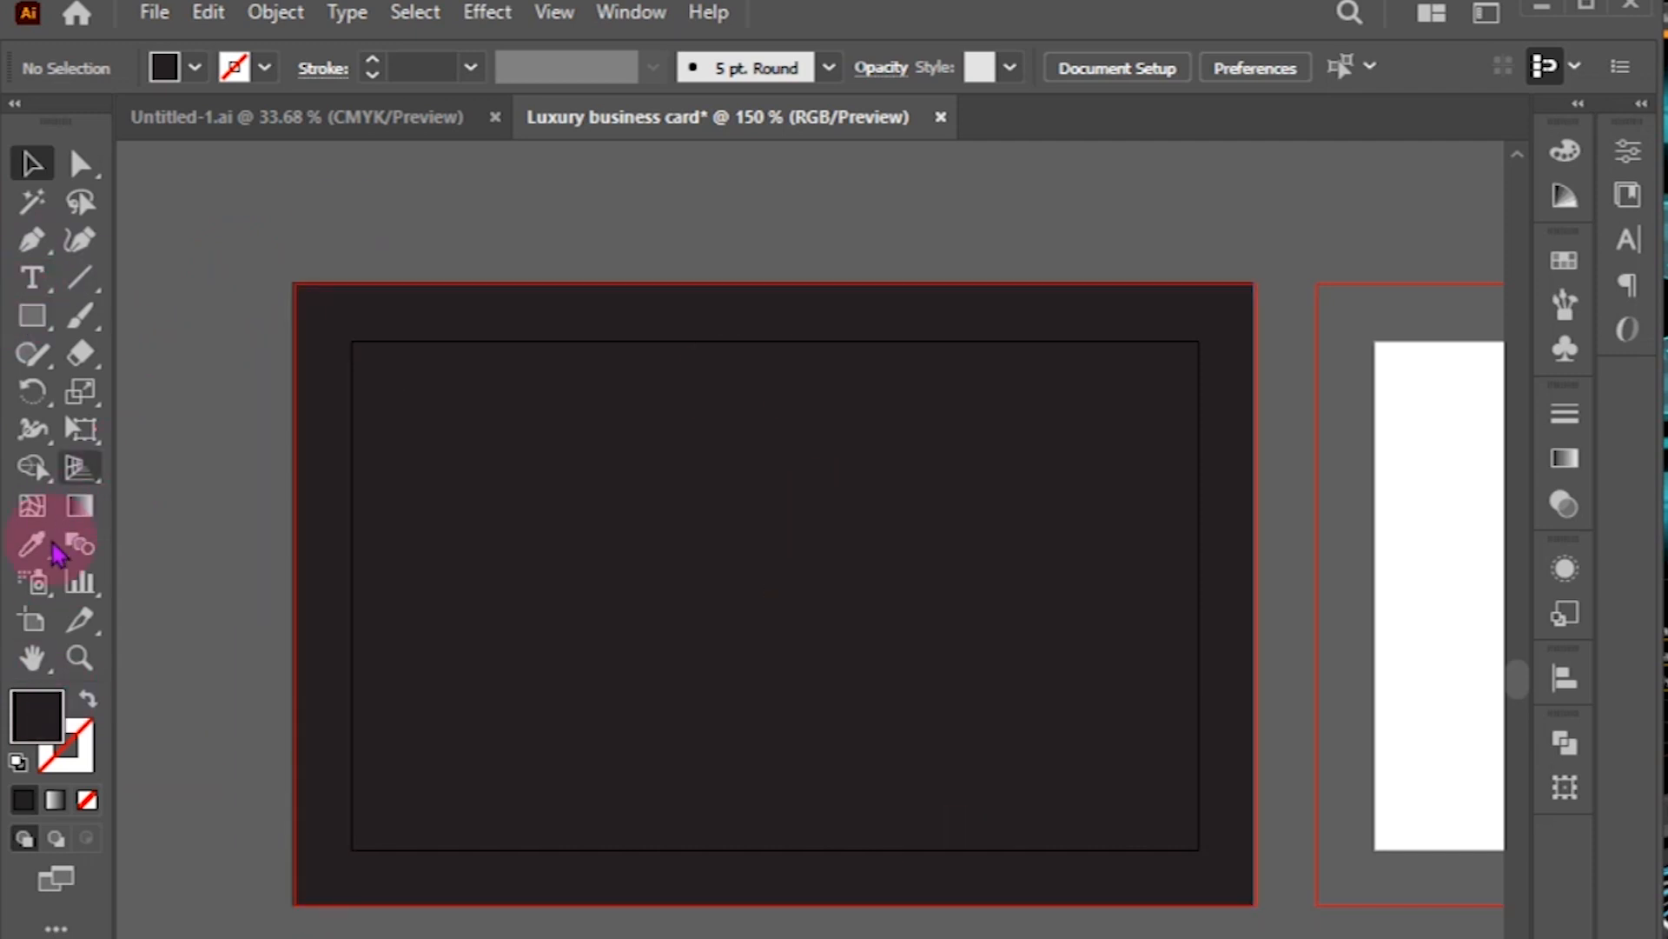
pyautogui.click(32, 276)
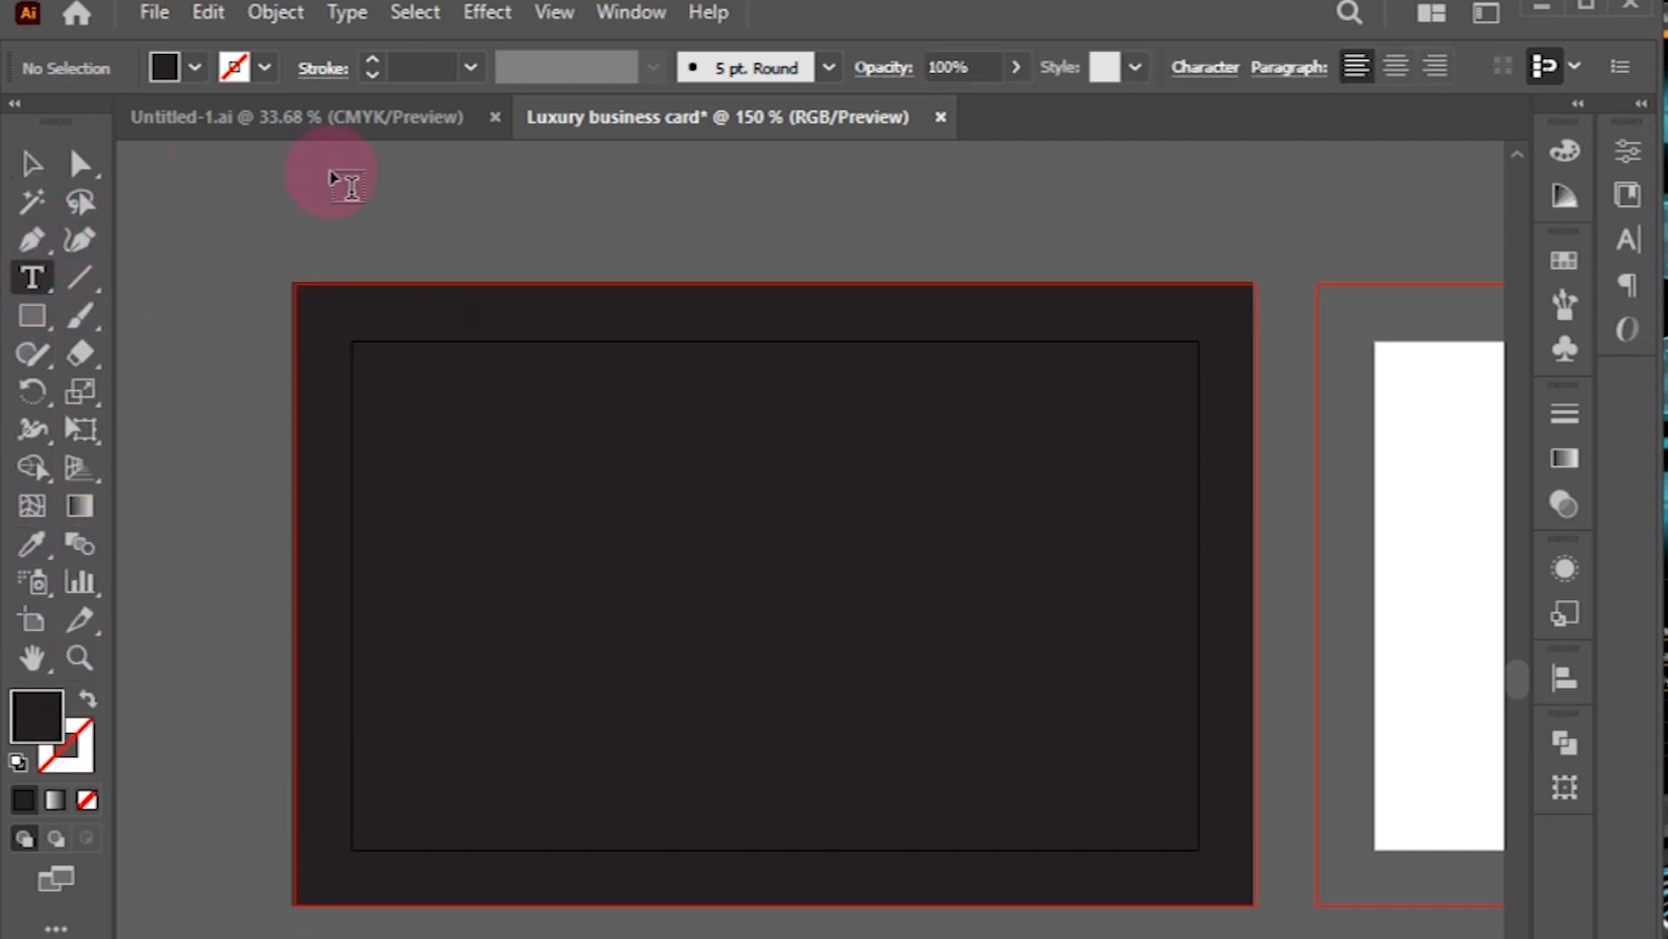
# Step: Type 'Lorem Project' on the dark card and set it in Cooper Black
pyautogui.click(448, 406)
pyautogui.moveTo(652, 398); pyautogui.dragTo(619, 416)
pyautogui.click(619, 412)
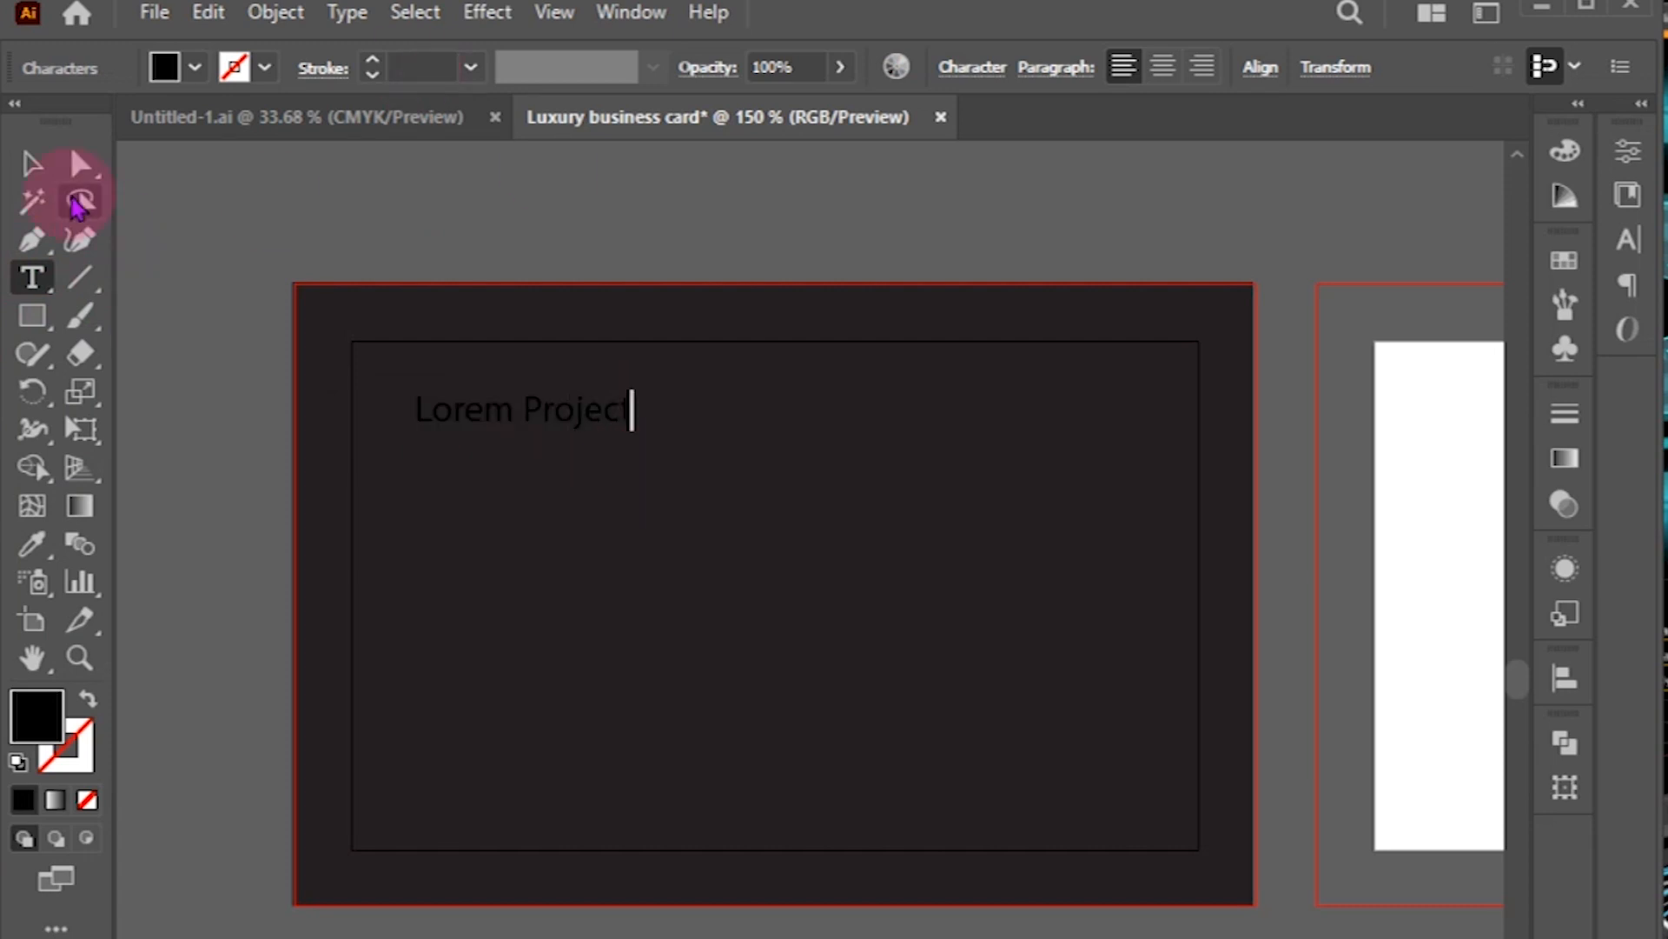
pyautogui.press('Escape')
pyautogui.click(570, 410)
pyautogui.click(1629, 236)
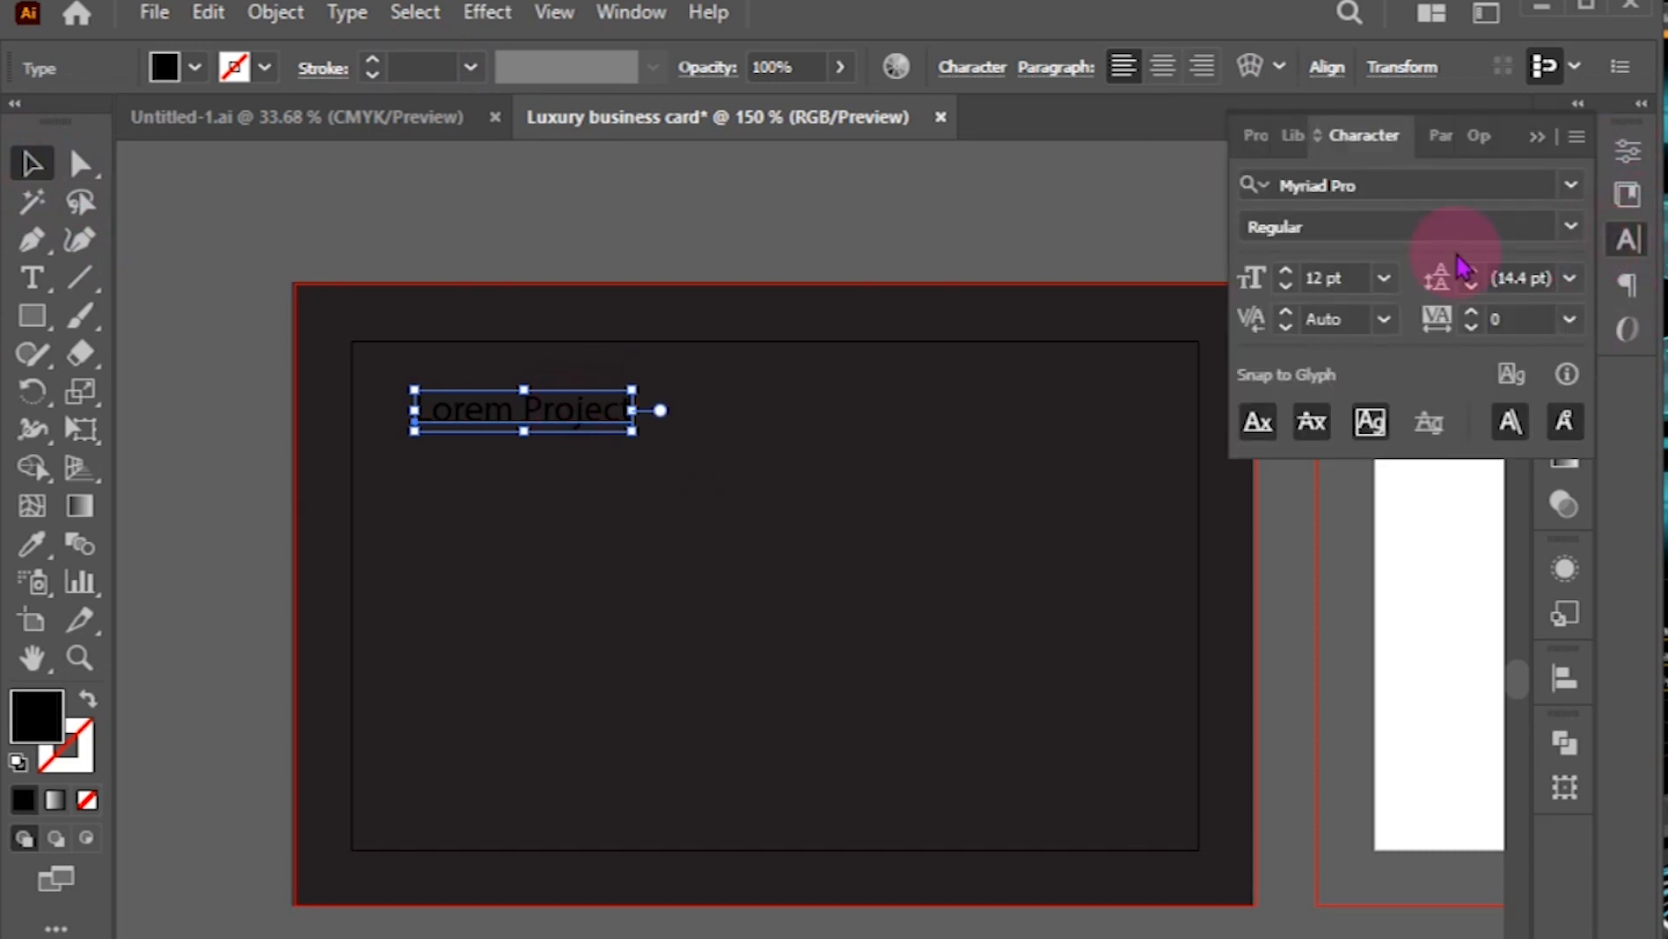
pyautogui.click(1572, 226)
pyautogui.click(1567, 186)
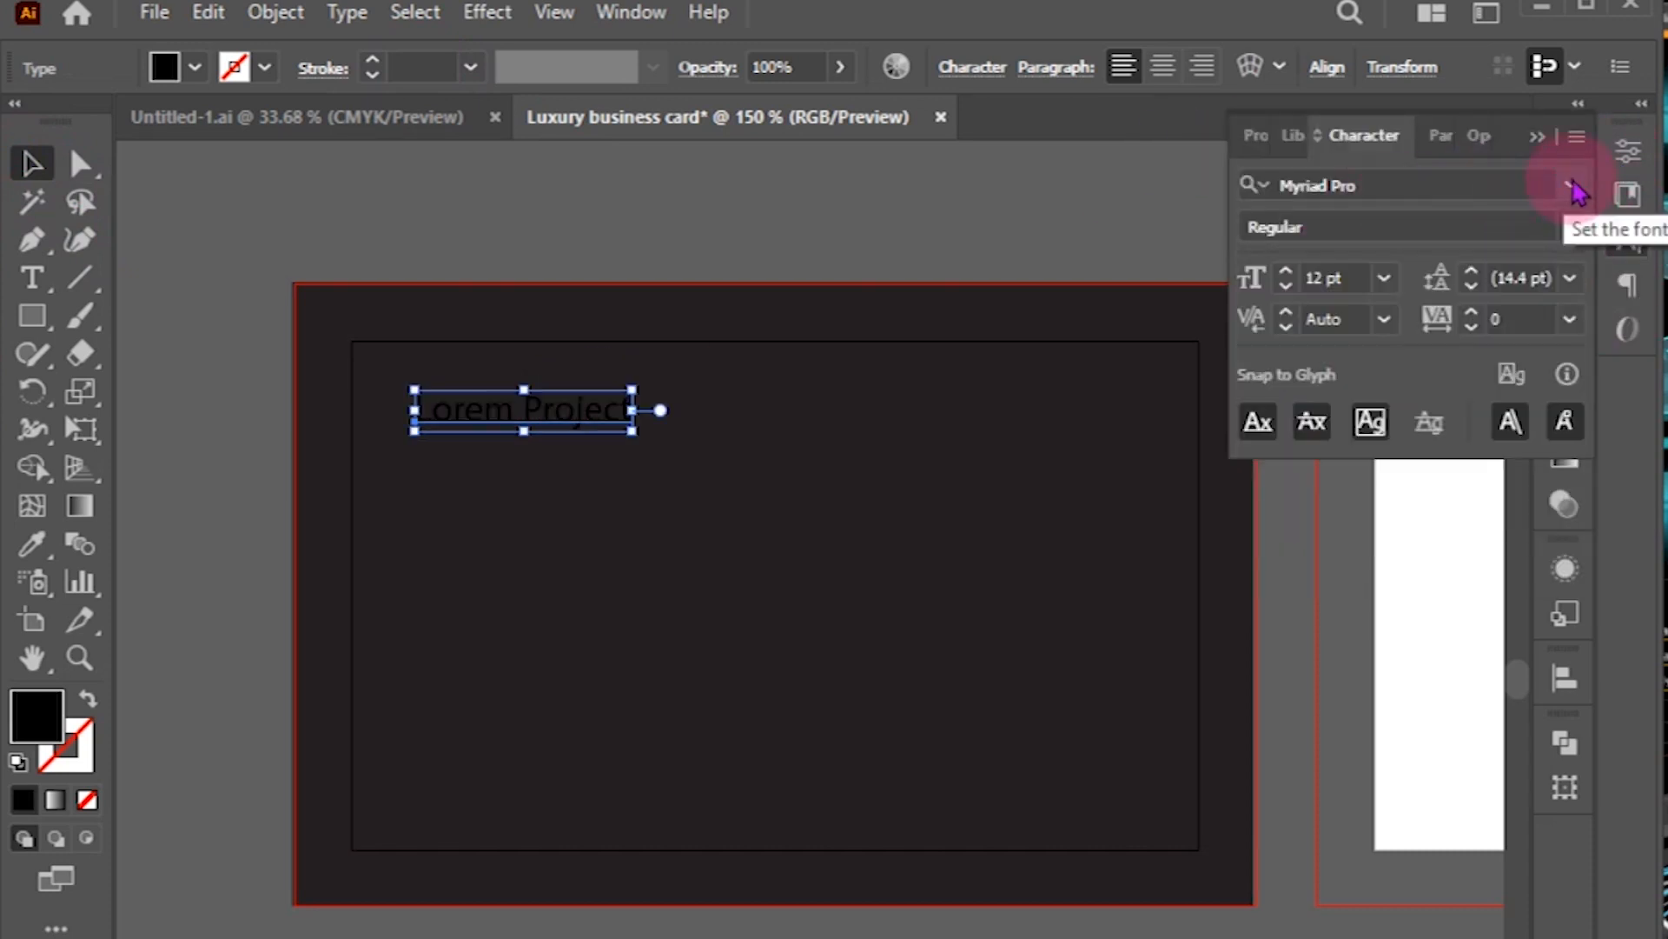
pyautogui.click(1567, 185)
pyautogui.click(1345, 409)
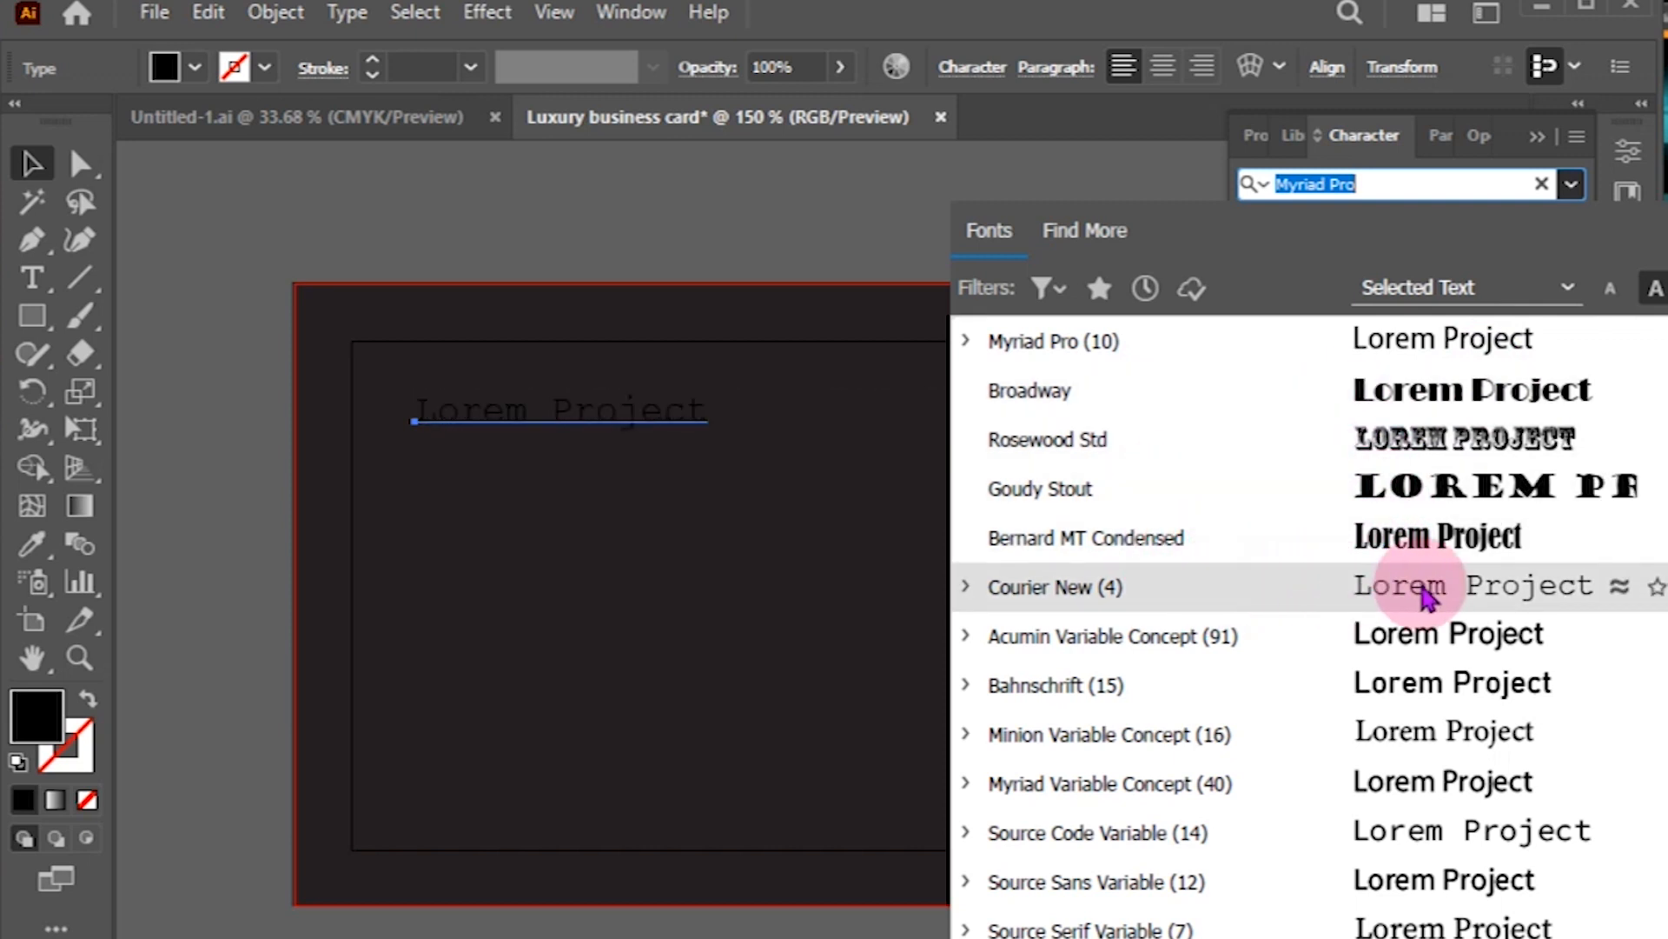
pyautogui.scroll(1, 1237, 473)
pyautogui.click(1417, 340)
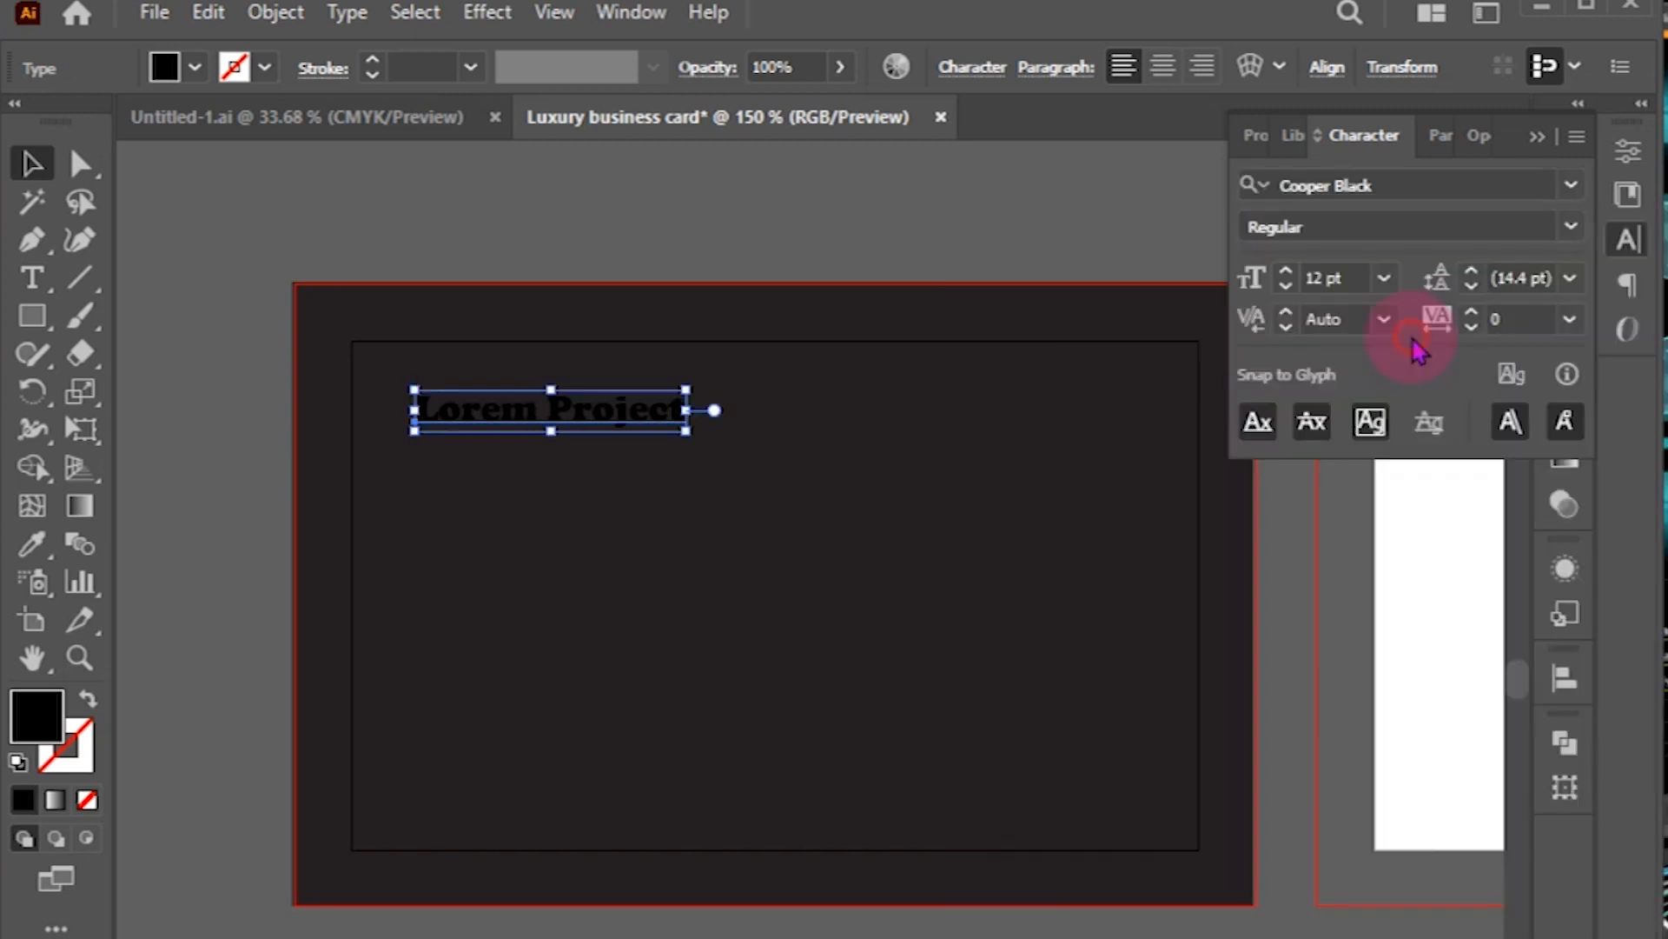
# Step: Colour the heading light gold, RGB 245/203/109
pyautogui.doubleClick(36, 720)
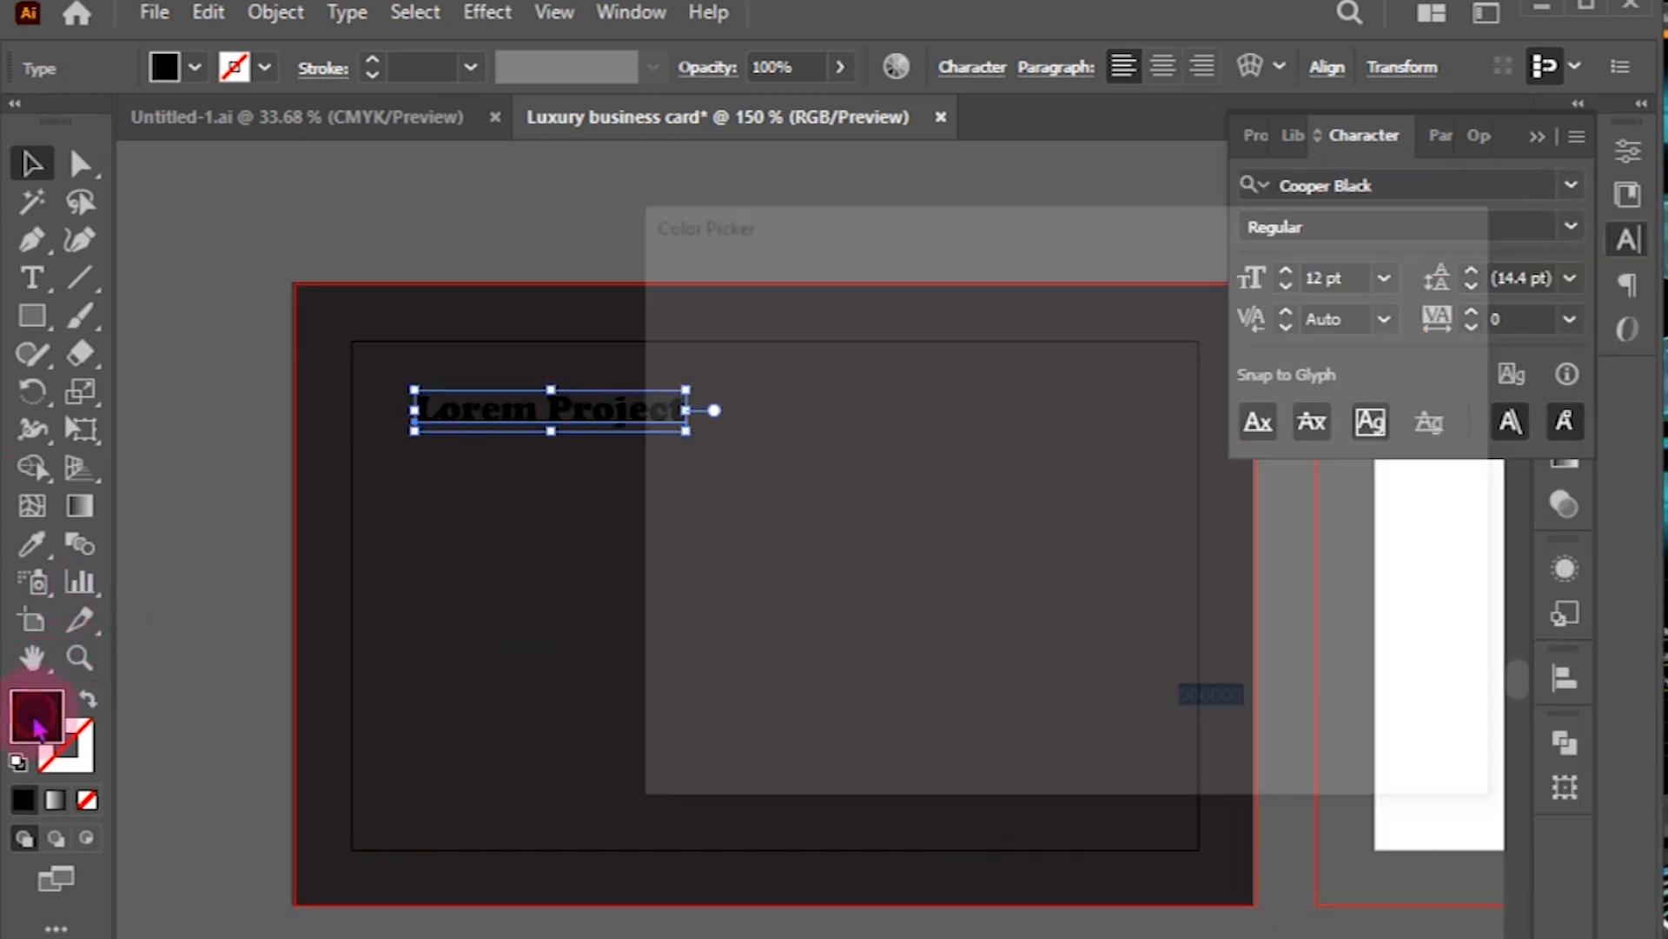
pyautogui.click(1241, 586)
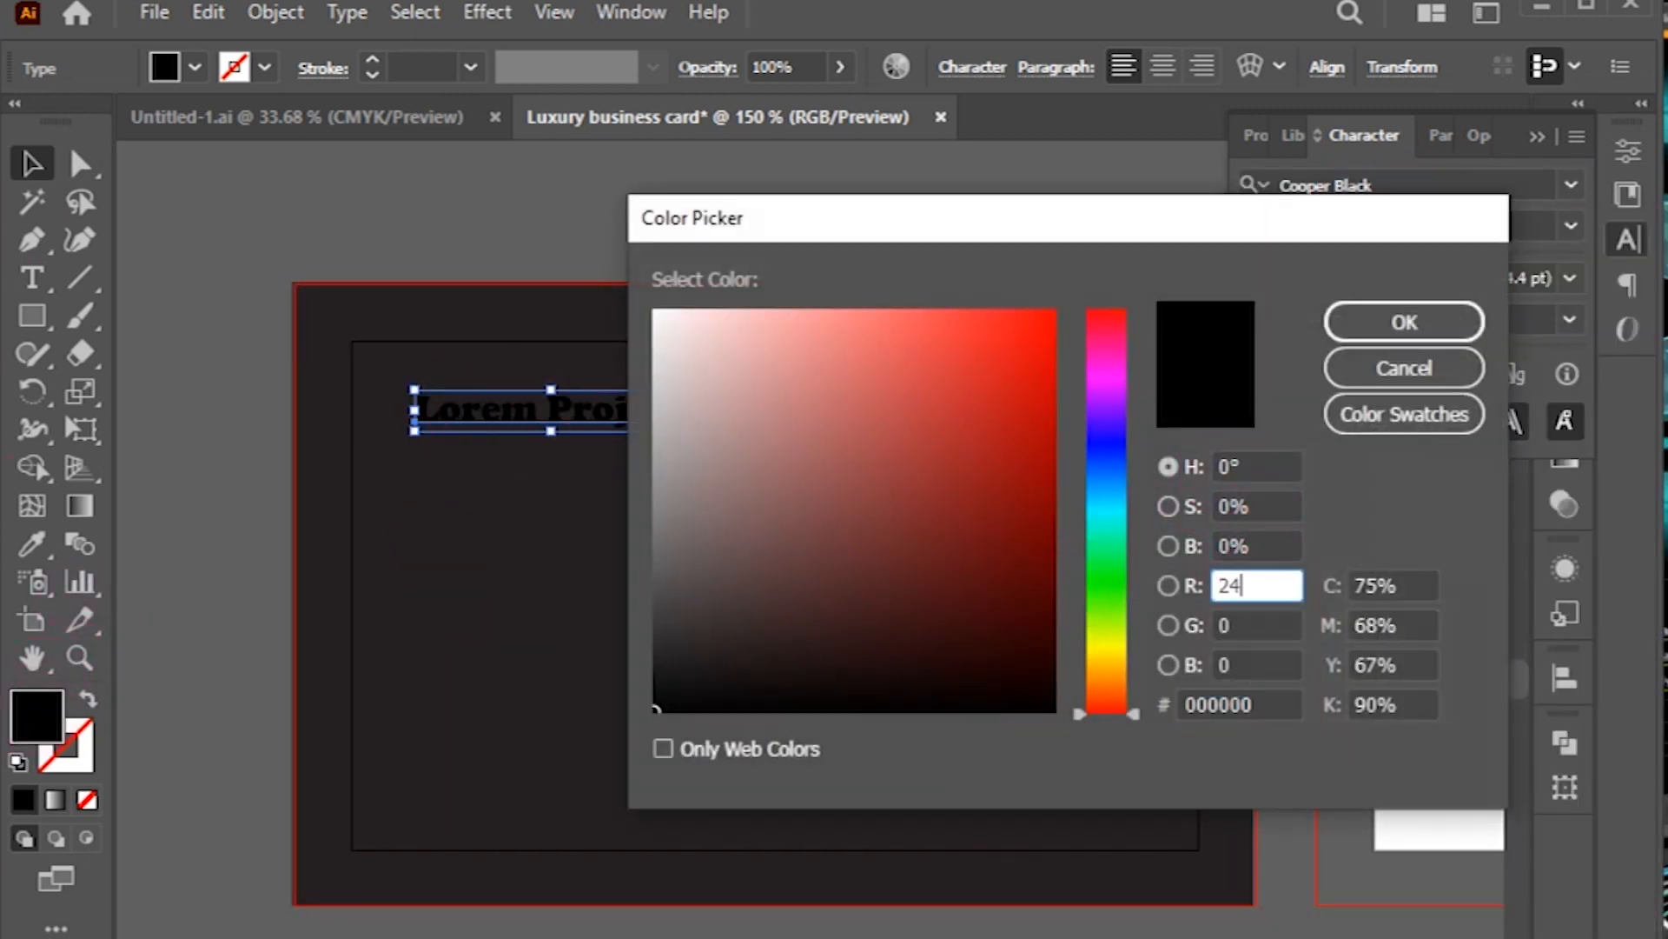
pyautogui.click(1251, 621)
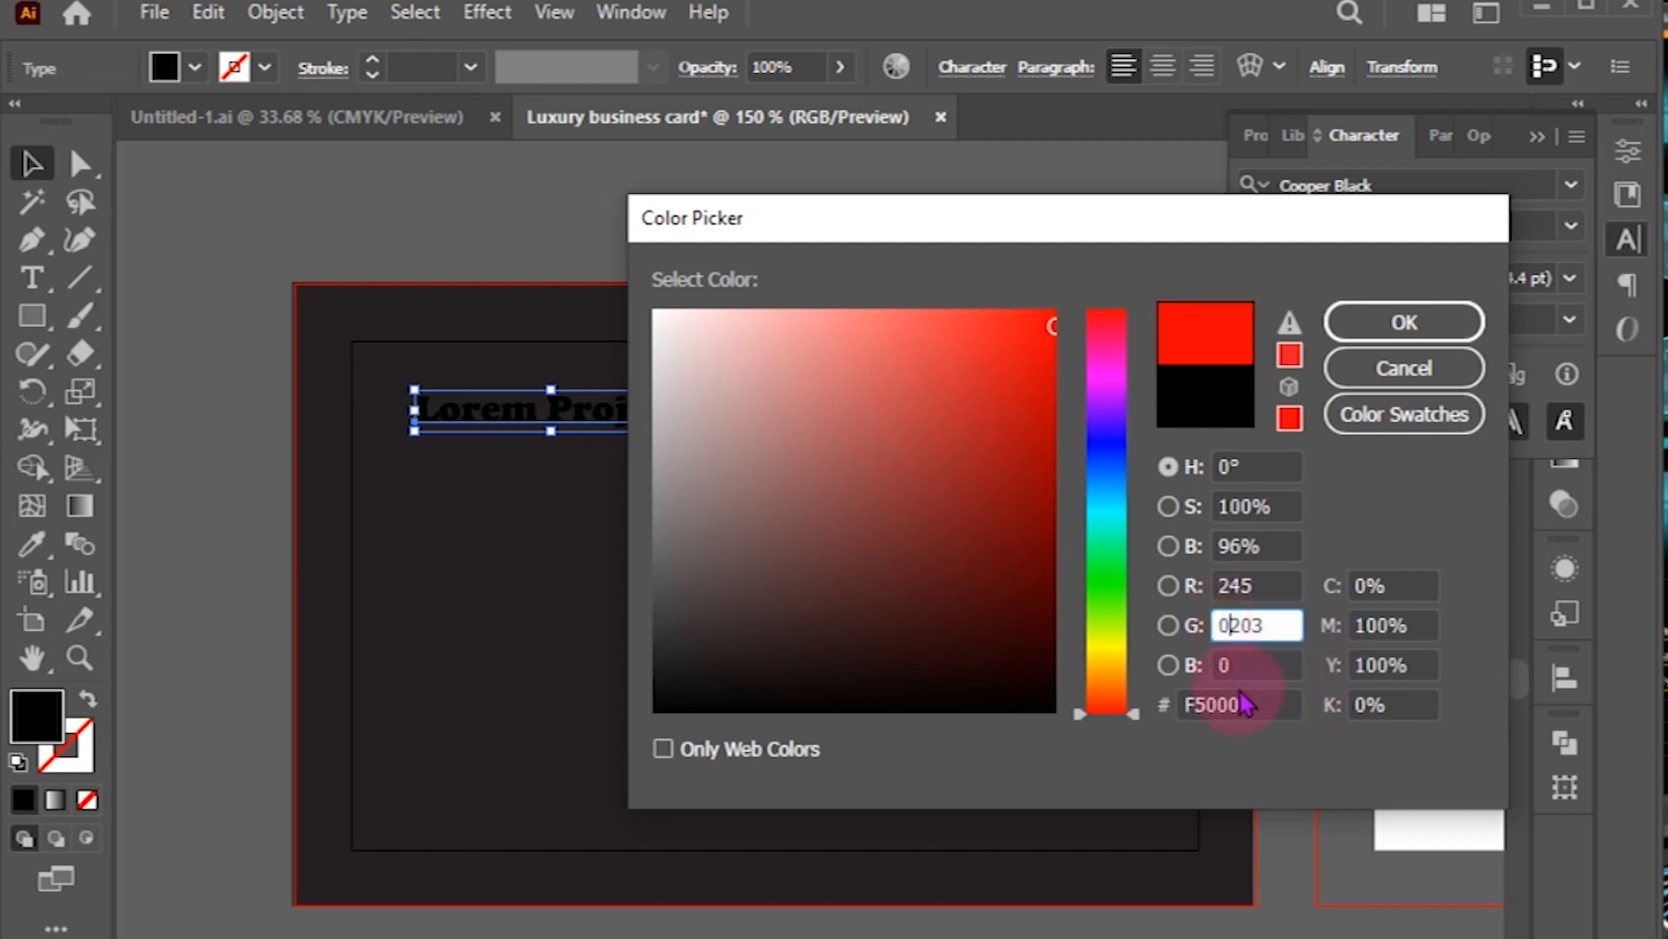
pyautogui.write('203')
pyautogui.click(1248, 662)
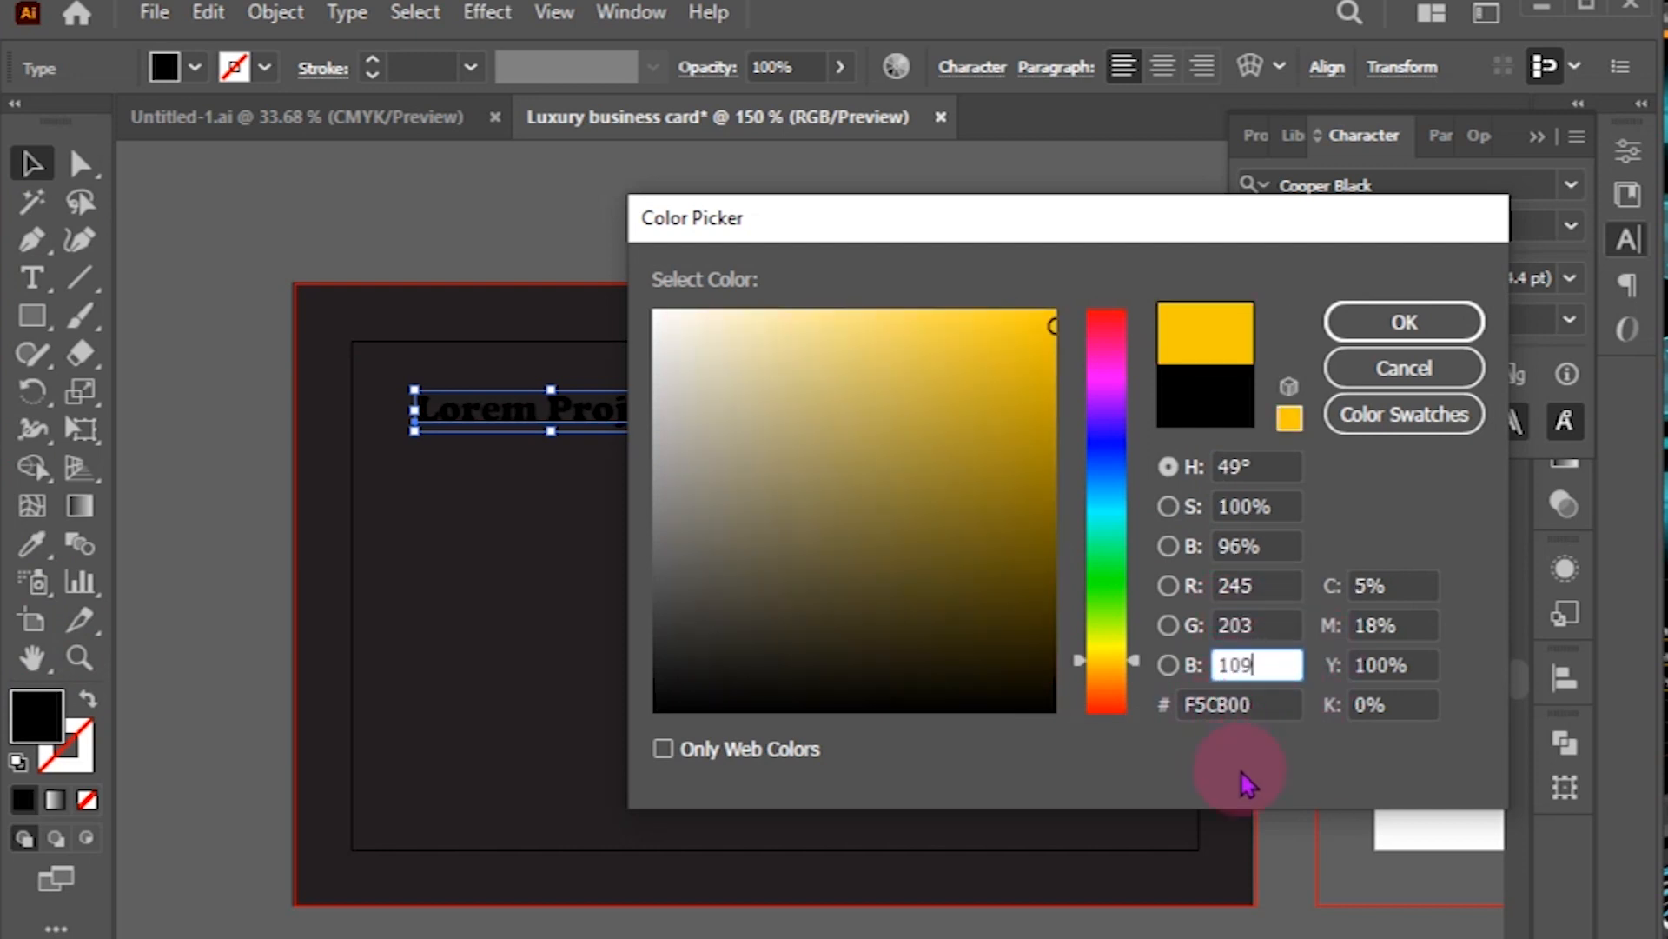
pyautogui.press('Return')
# Step: Move the heading lower and slightly right, to the card's left middle
pyautogui.click(268, 269)
pyautogui.moveTo(522, 426); pyautogui.dragTo(506, 589)
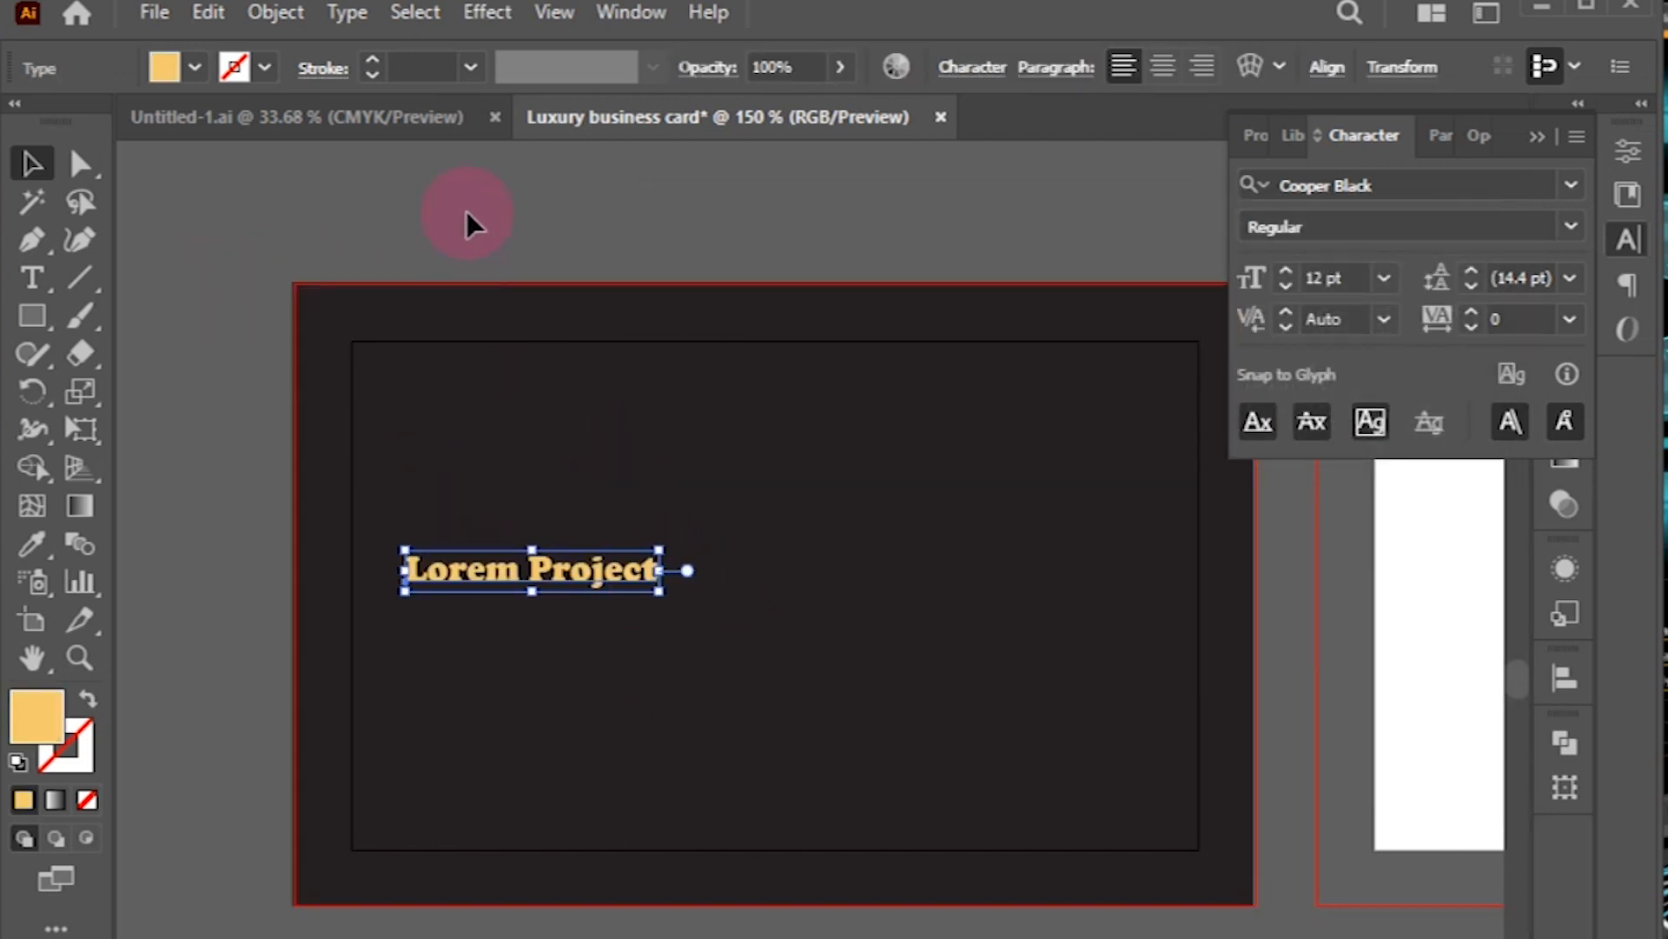
pyautogui.click(461, 252)
pyautogui.moveTo(548, 588); pyautogui.dragTo(611, 497)
# Step: Draw light-gold stroked lines stacked under the Lorem Project heading
pyautogui.click(80, 275)
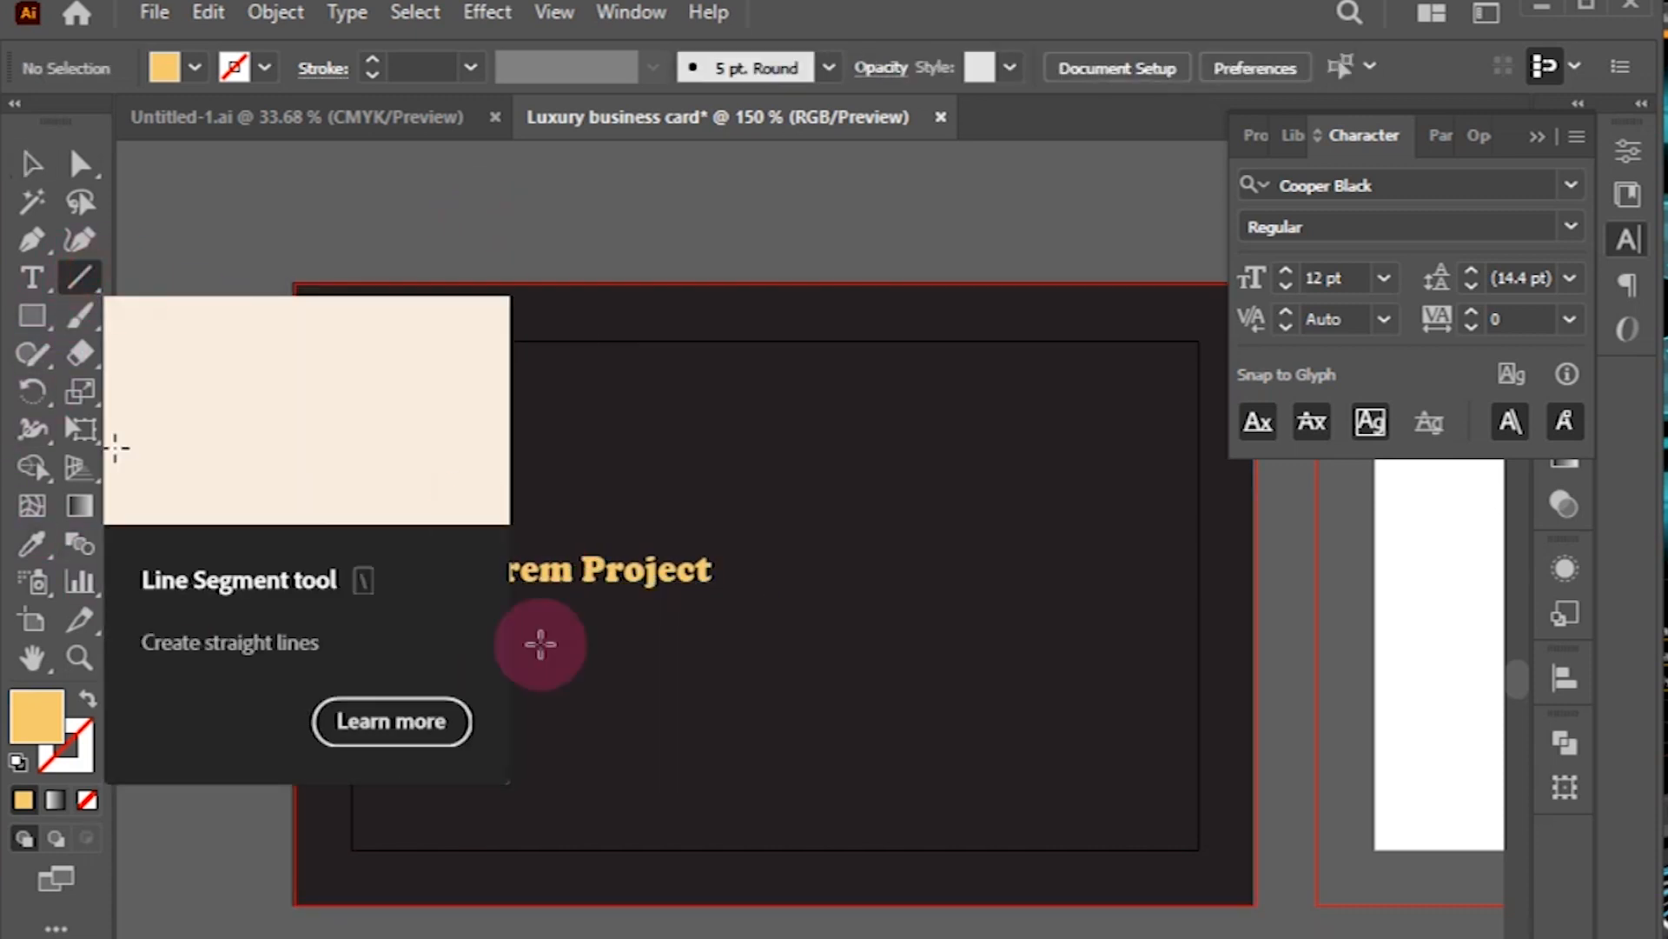
pyautogui.moveTo(461, 598); pyautogui.dragTo(712, 595)
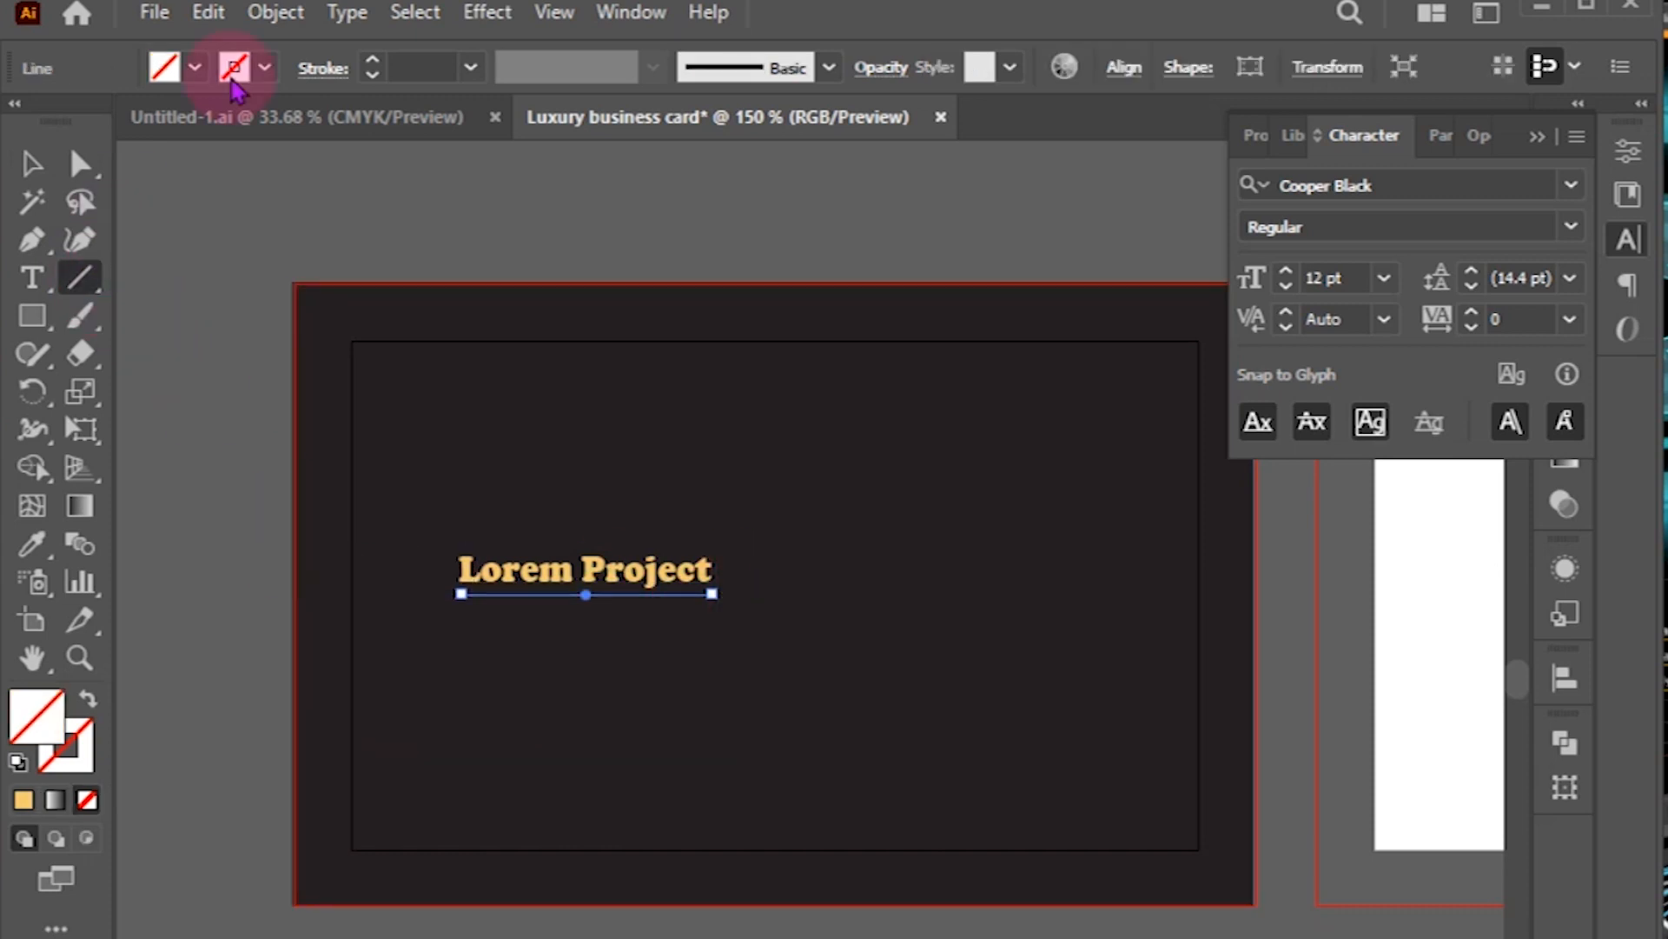
pyautogui.click(24, 799)
pyautogui.click(88, 708)
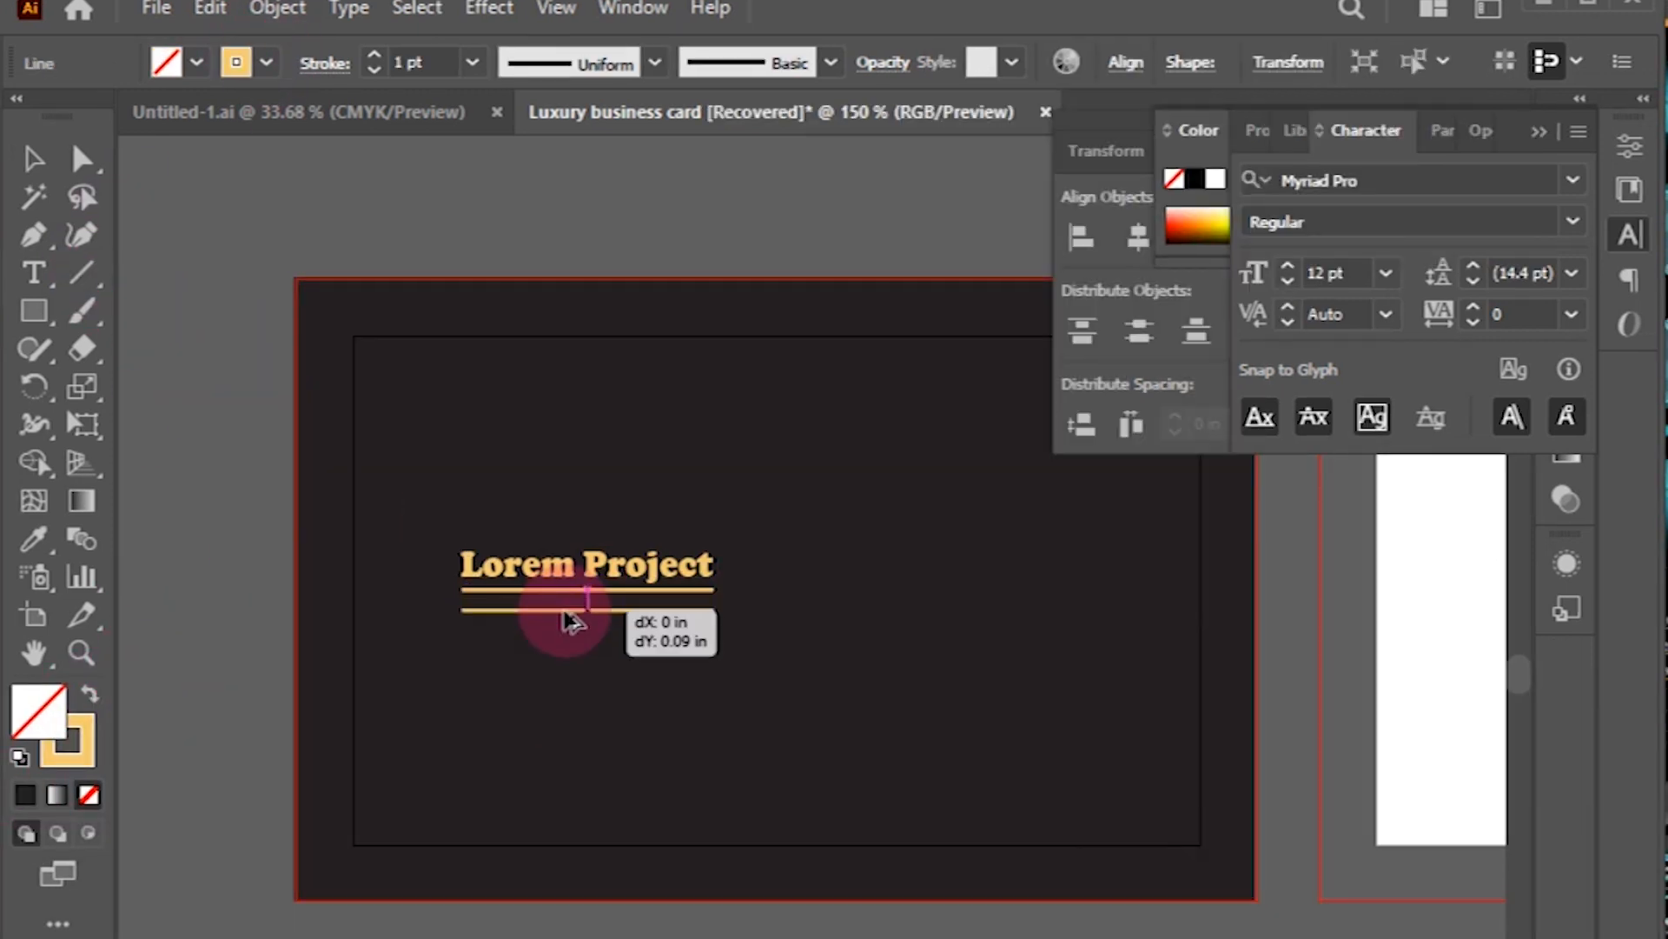
pyautogui.moveTo(565, 622); pyautogui.dragTo(570, 647)
pyautogui.hotkey('ctrl', 'z')
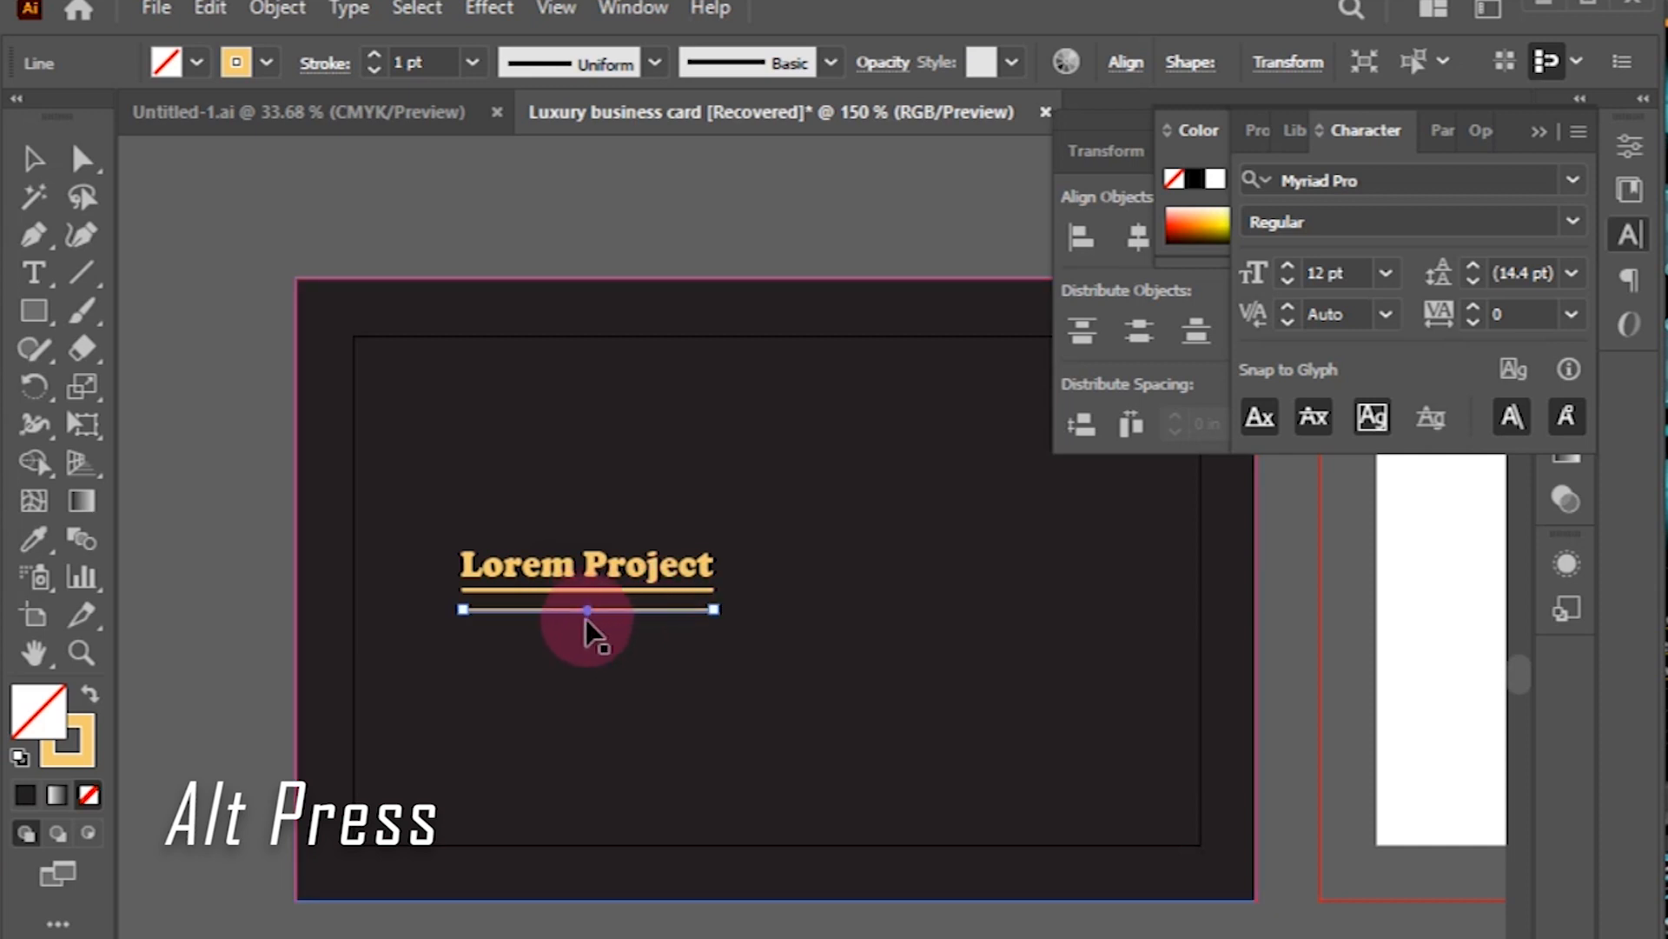
pyautogui.moveTo(570, 608); pyautogui.dragTo(561, 664)
# Step: Shorten the lower lines so they step inward, then draw a slanted line from the title's left end
pyautogui.hotkey('ctrl', '=')
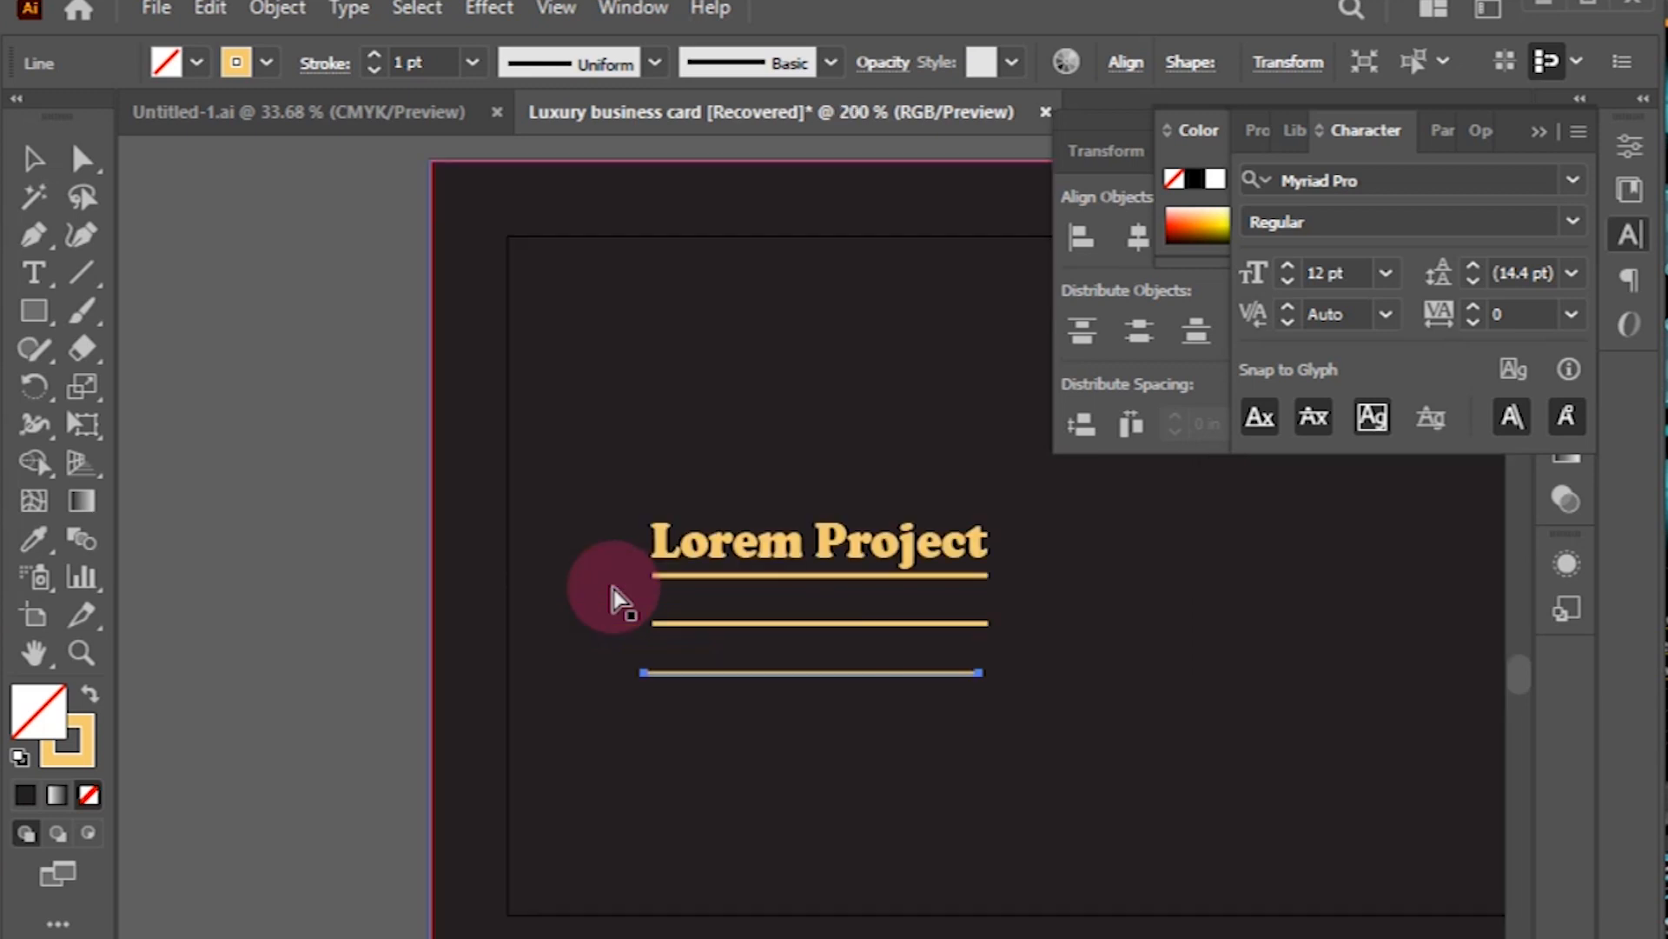
pyautogui.moveTo(879, 330); pyautogui.dragTo(631, 461)
pyautogui.moveTo(621, 804); pyautogui.dragTo(629, 804)
pyautogui.moveTo(739, 753); pyautogui.dragTo(692, 753)
pyautogui.click(619, 757)
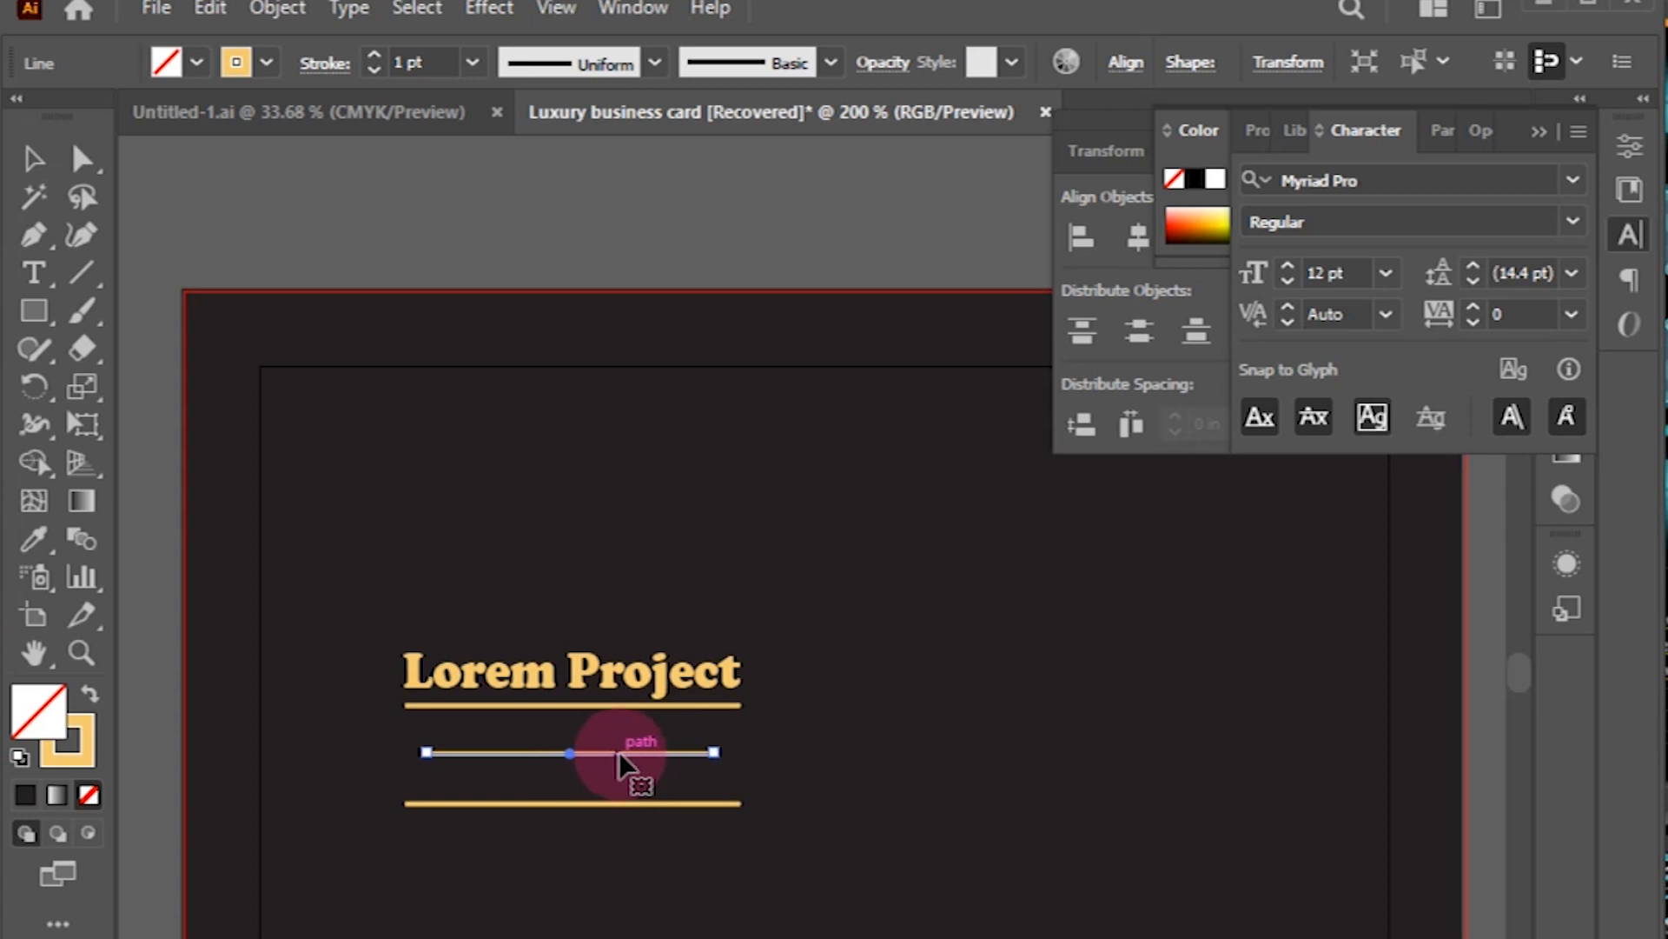
pyautogui.moveTo(741, 803); pyautogui.dragTo(655, 804)
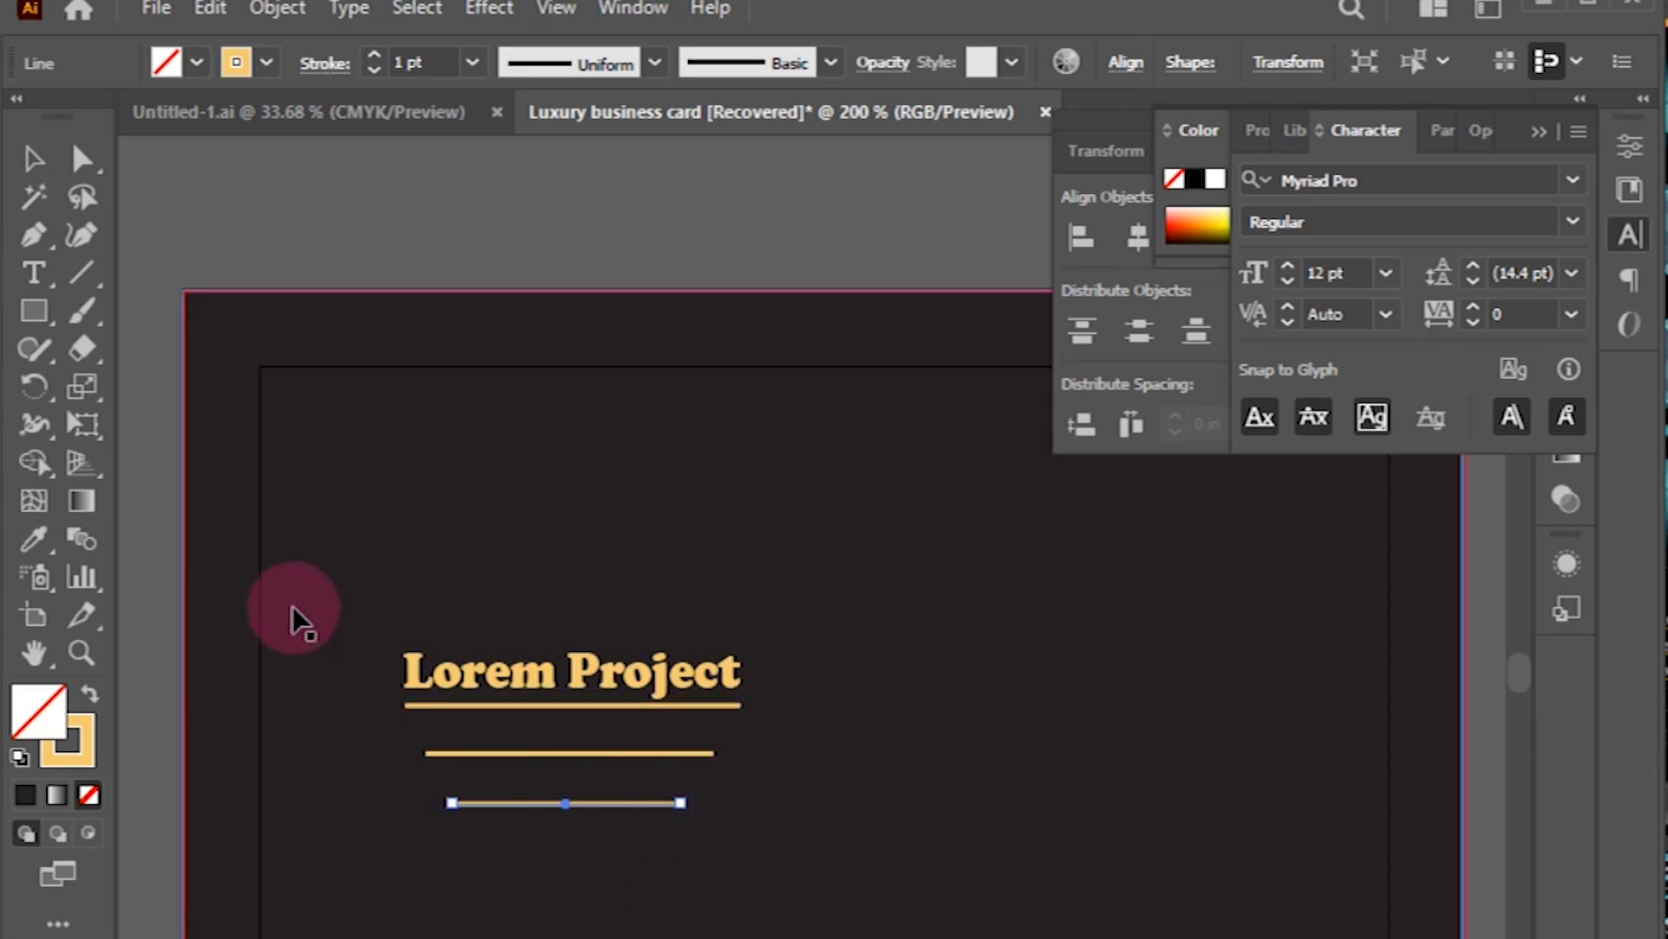
pyautogui.click(81, 272)
pyautogui.moveTo(373, 627); pyautogui.dragTo(496, 902)
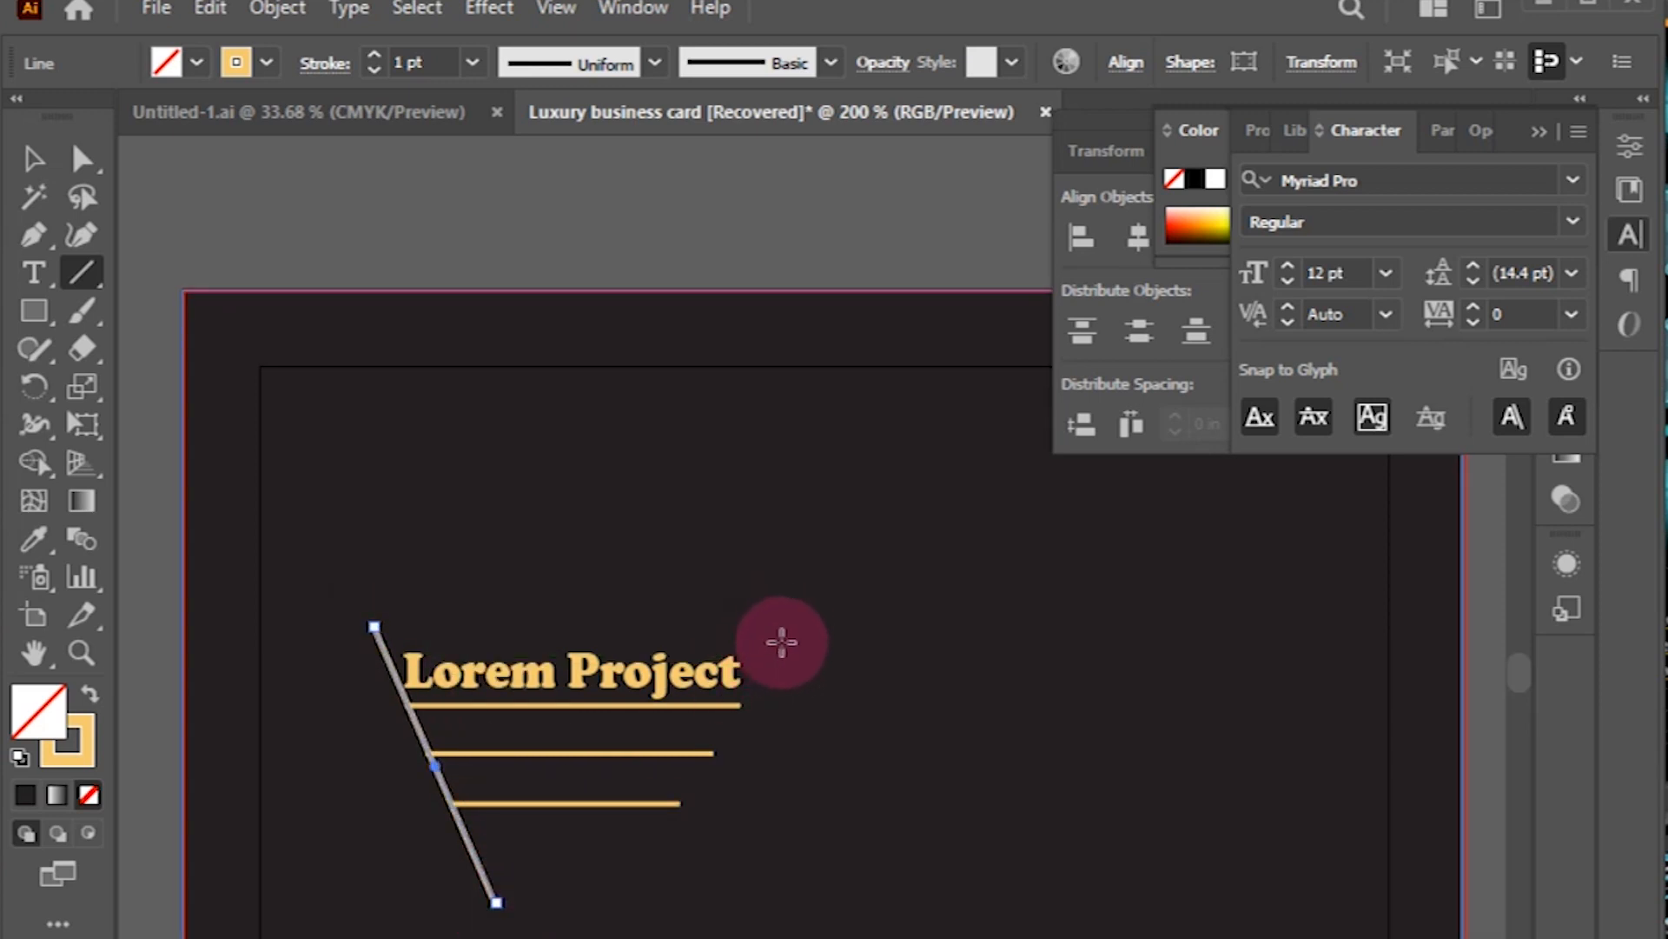
# Step: Draw a second slanted line from the title's right end and a short line over the left one's top
pyautogui.moveTo(784, 640); pyautogui.dragTo(621, 894)
pyautogui.click(39, 158)
pyautogui.click(670, 769)
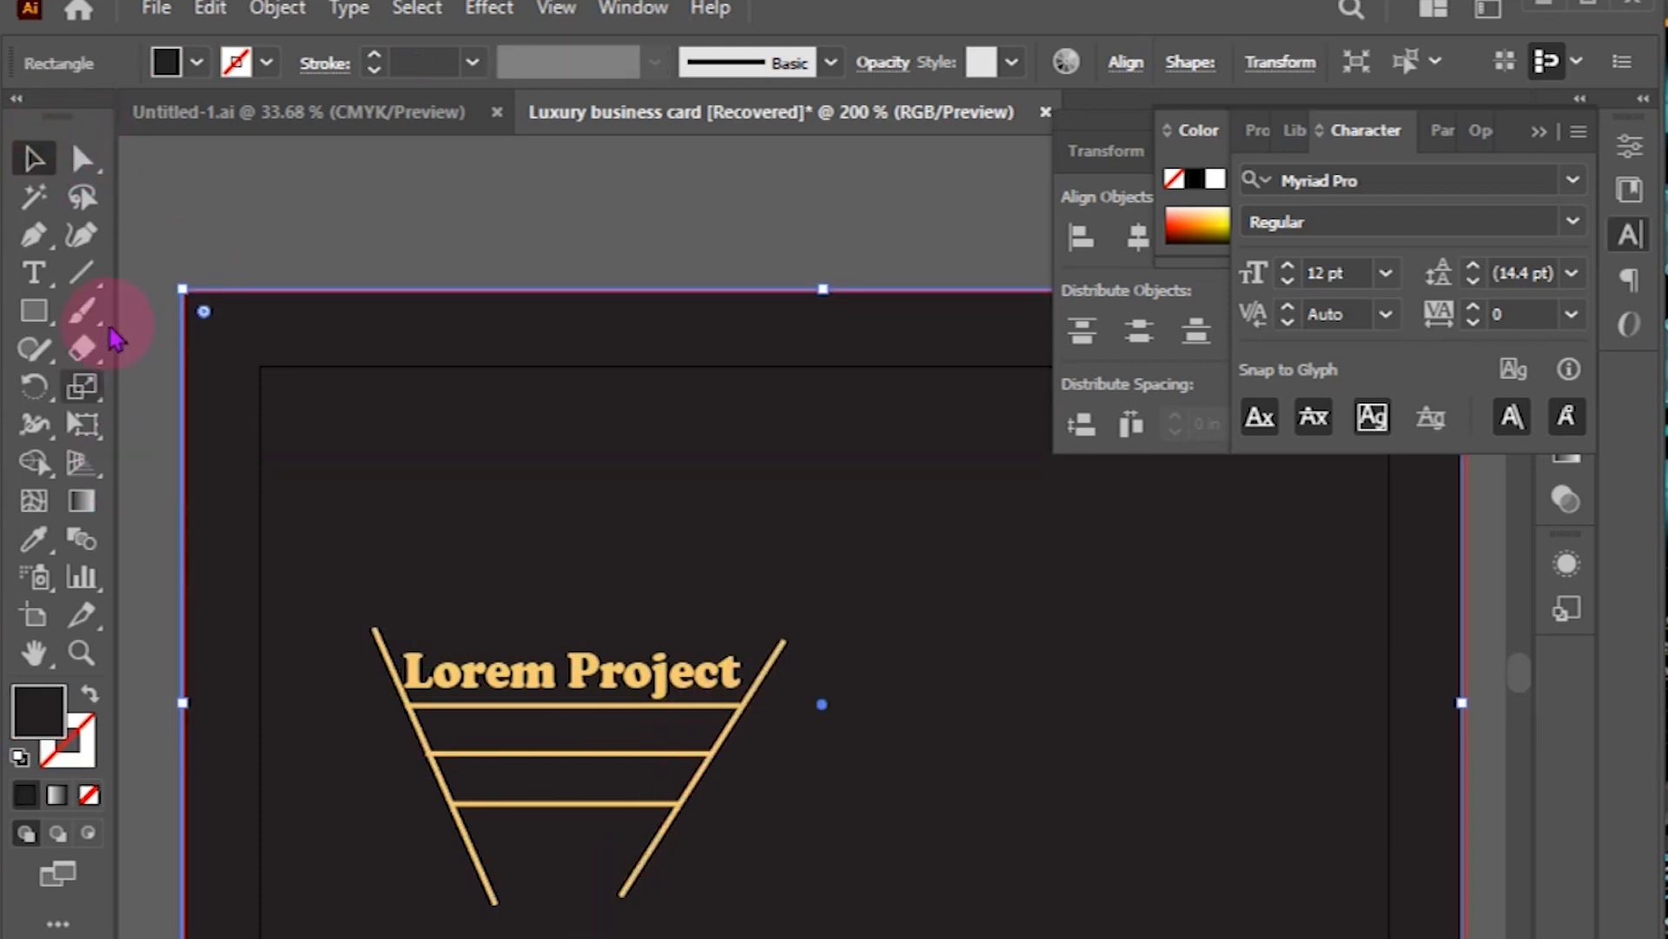
pyautogui.click(80, 272)
pyautogui.moveTo(367, 643); pyautogui.dragTo(406, 704)
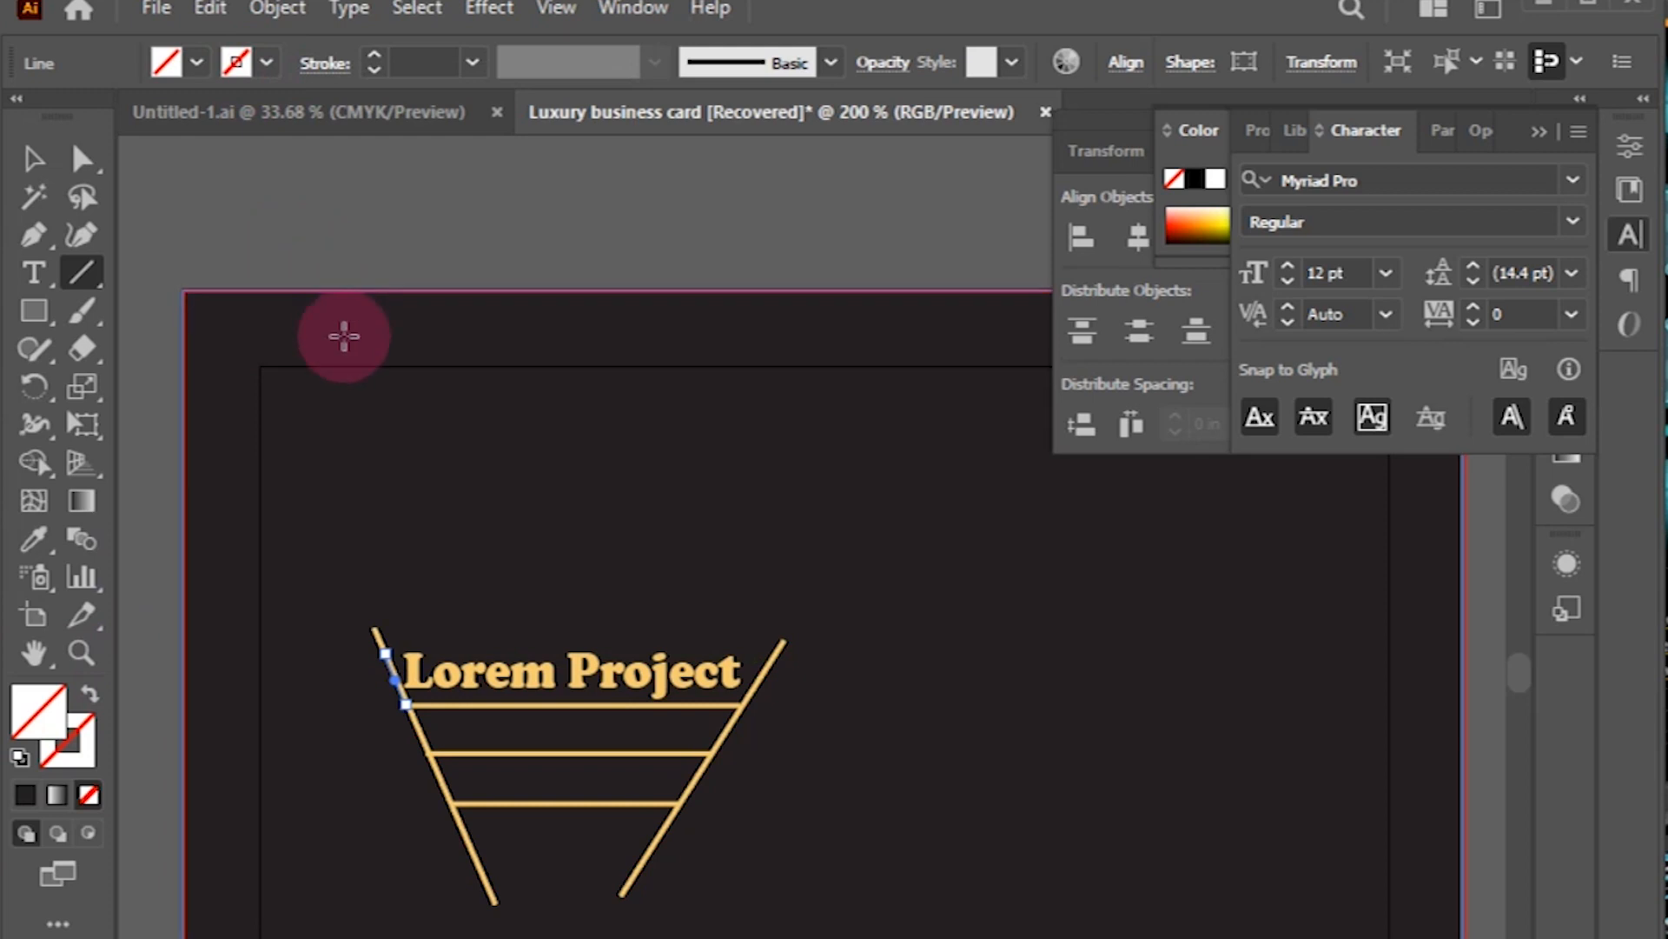
pyautogui.keyDown('ctrl'); pyautogui.click(329, 372); pyautogui.keyUp('ctrl')
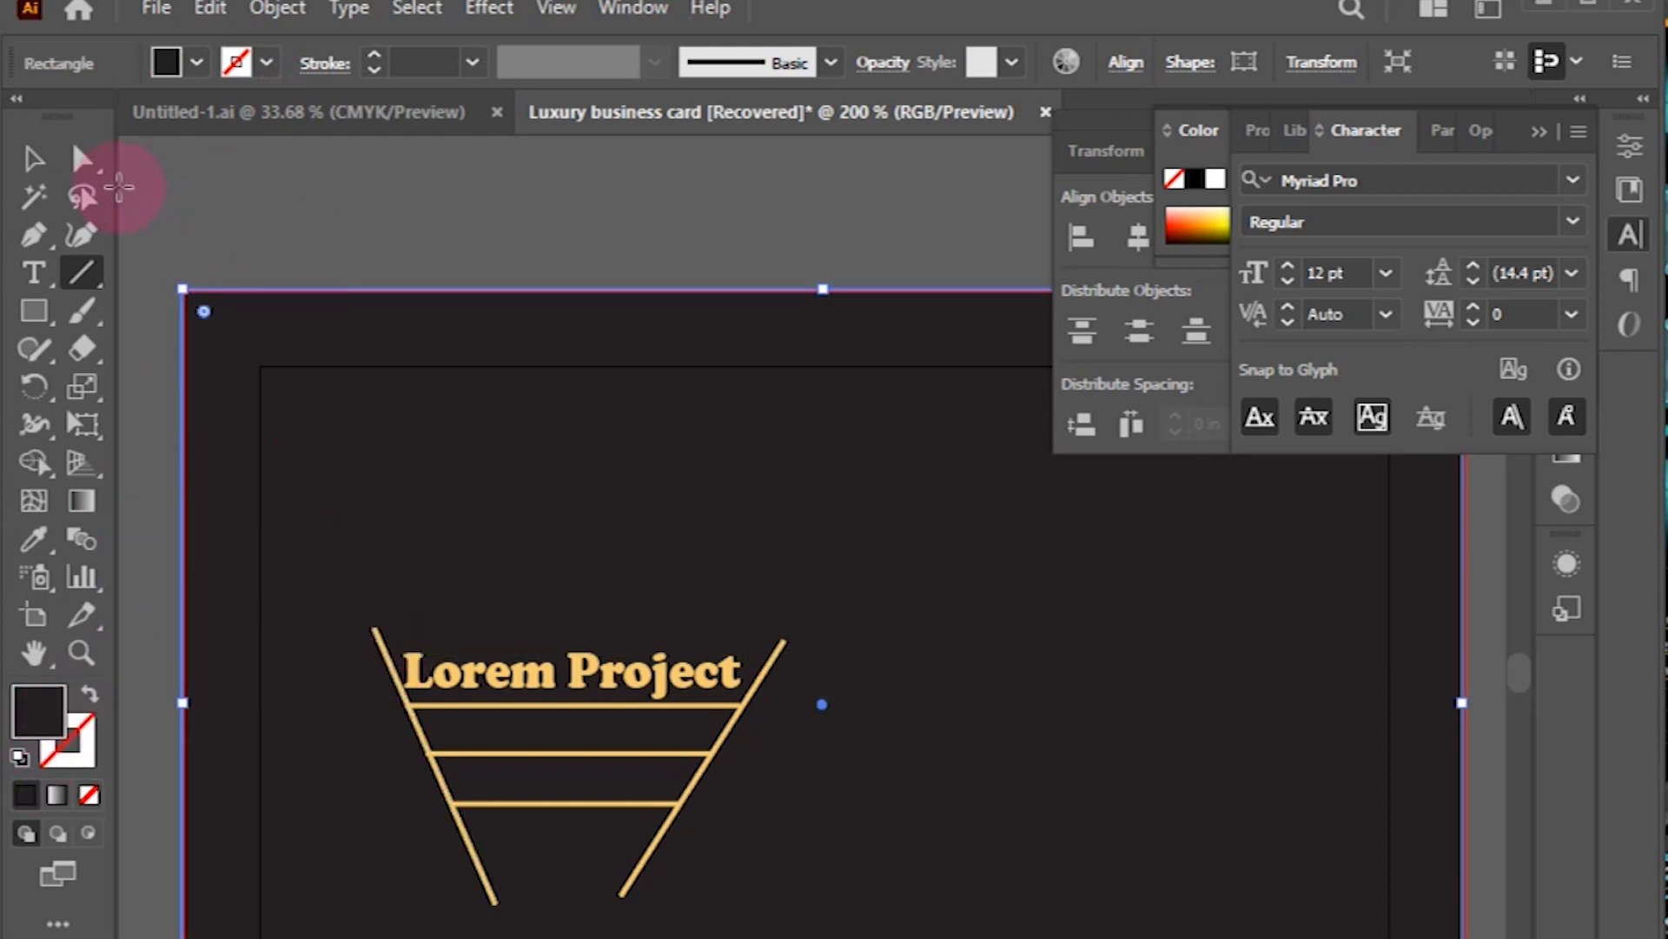
# Step: Trace shorter segments along the left and right slanted lines
pyautogui.click(33, 159)
pyautogui.click(373, 630)
pyautogui.click(81, 272)
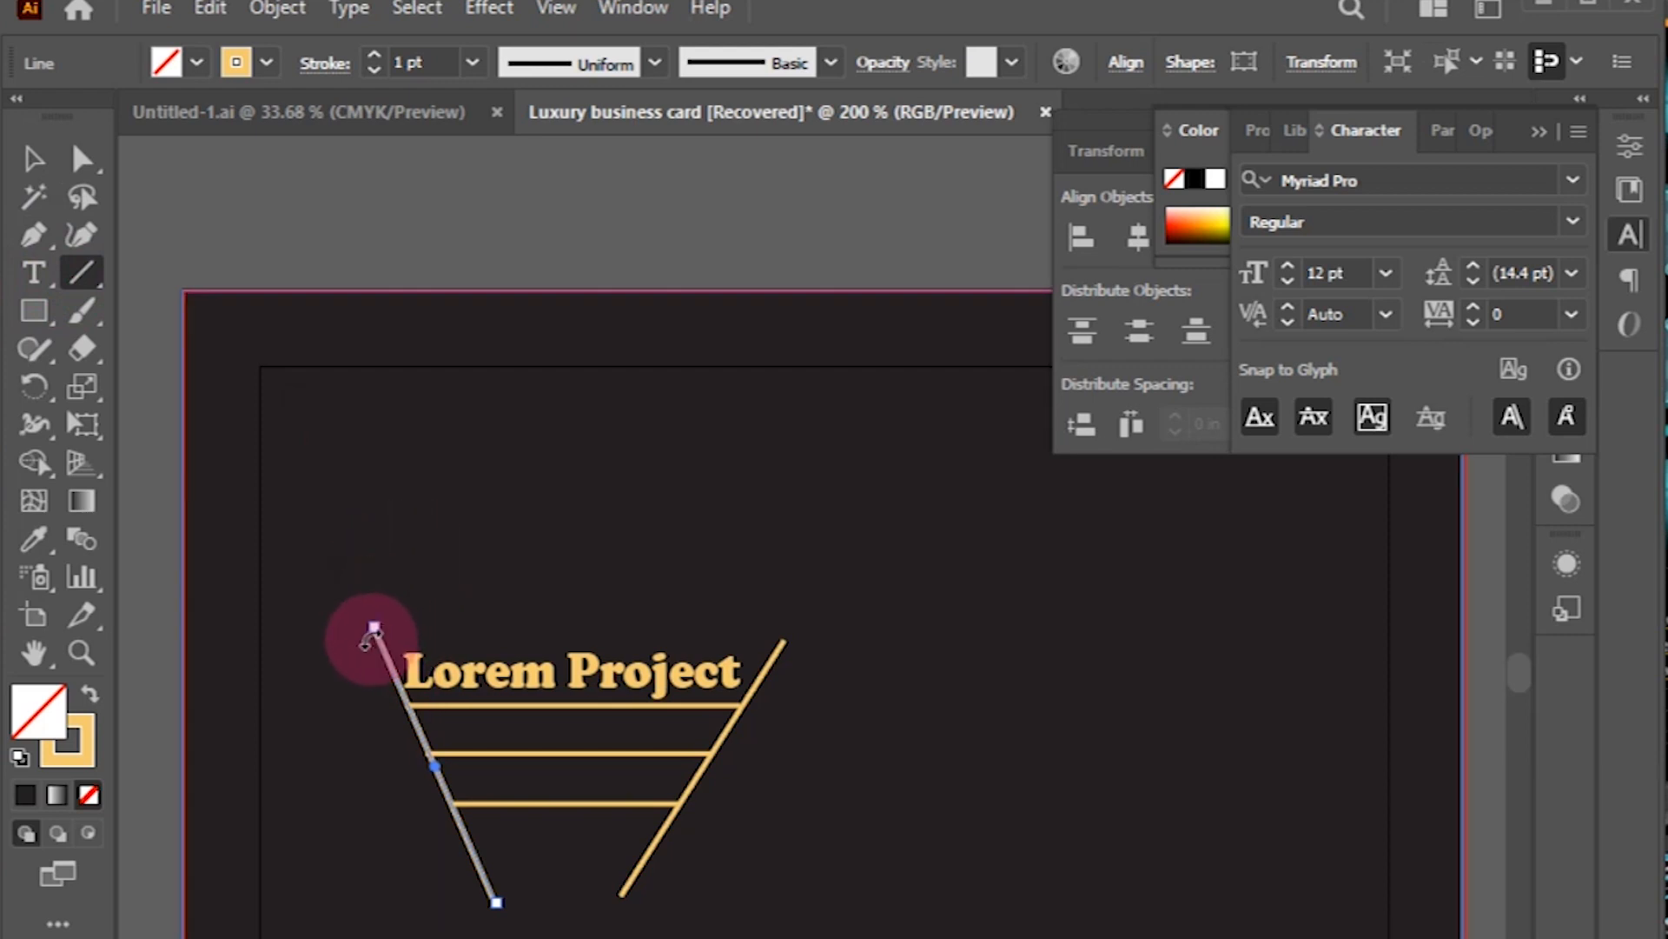
pyautogui.moveTo(383, 650); pyautogui.dragTo(739, 705)
pyautogui.moveTo(676, 801); pyautogui.dragTo(630, 882)
pyautogui.moveTo(449, 801); pyautogui.dragTo(494, 901)
# Step: Delete the long left and right slanted lines
pyautogui.click(34, 159)
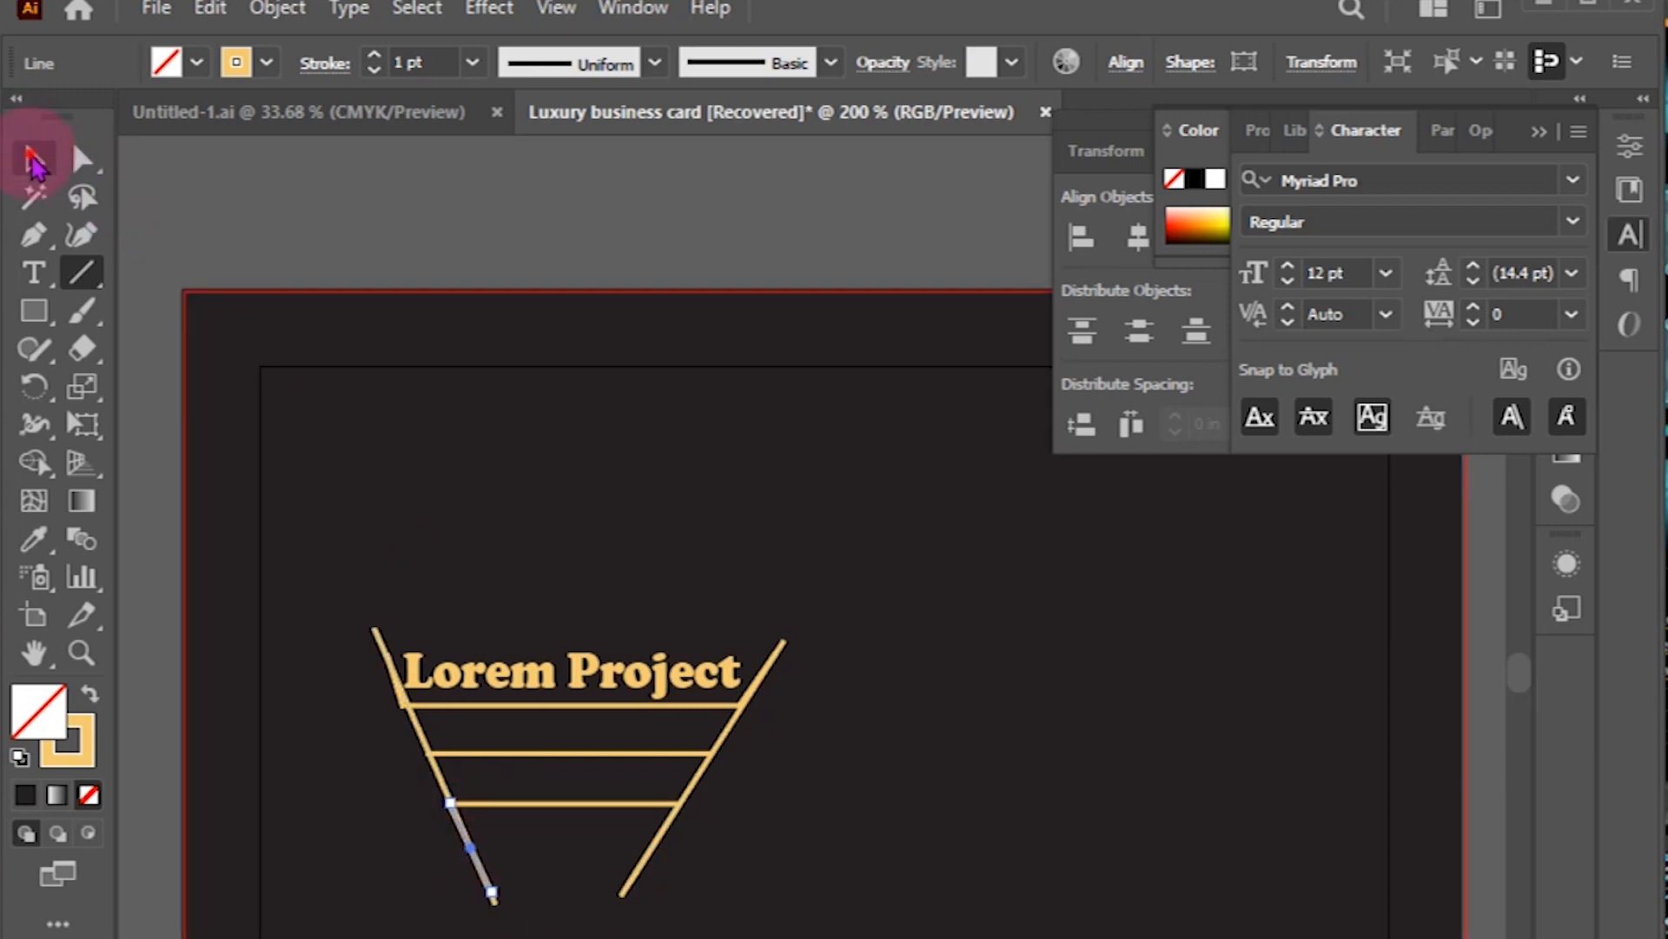
pyautogui.click(380, 643)
pyautogui.press('Delete')
pyautogui.click(773, 658)
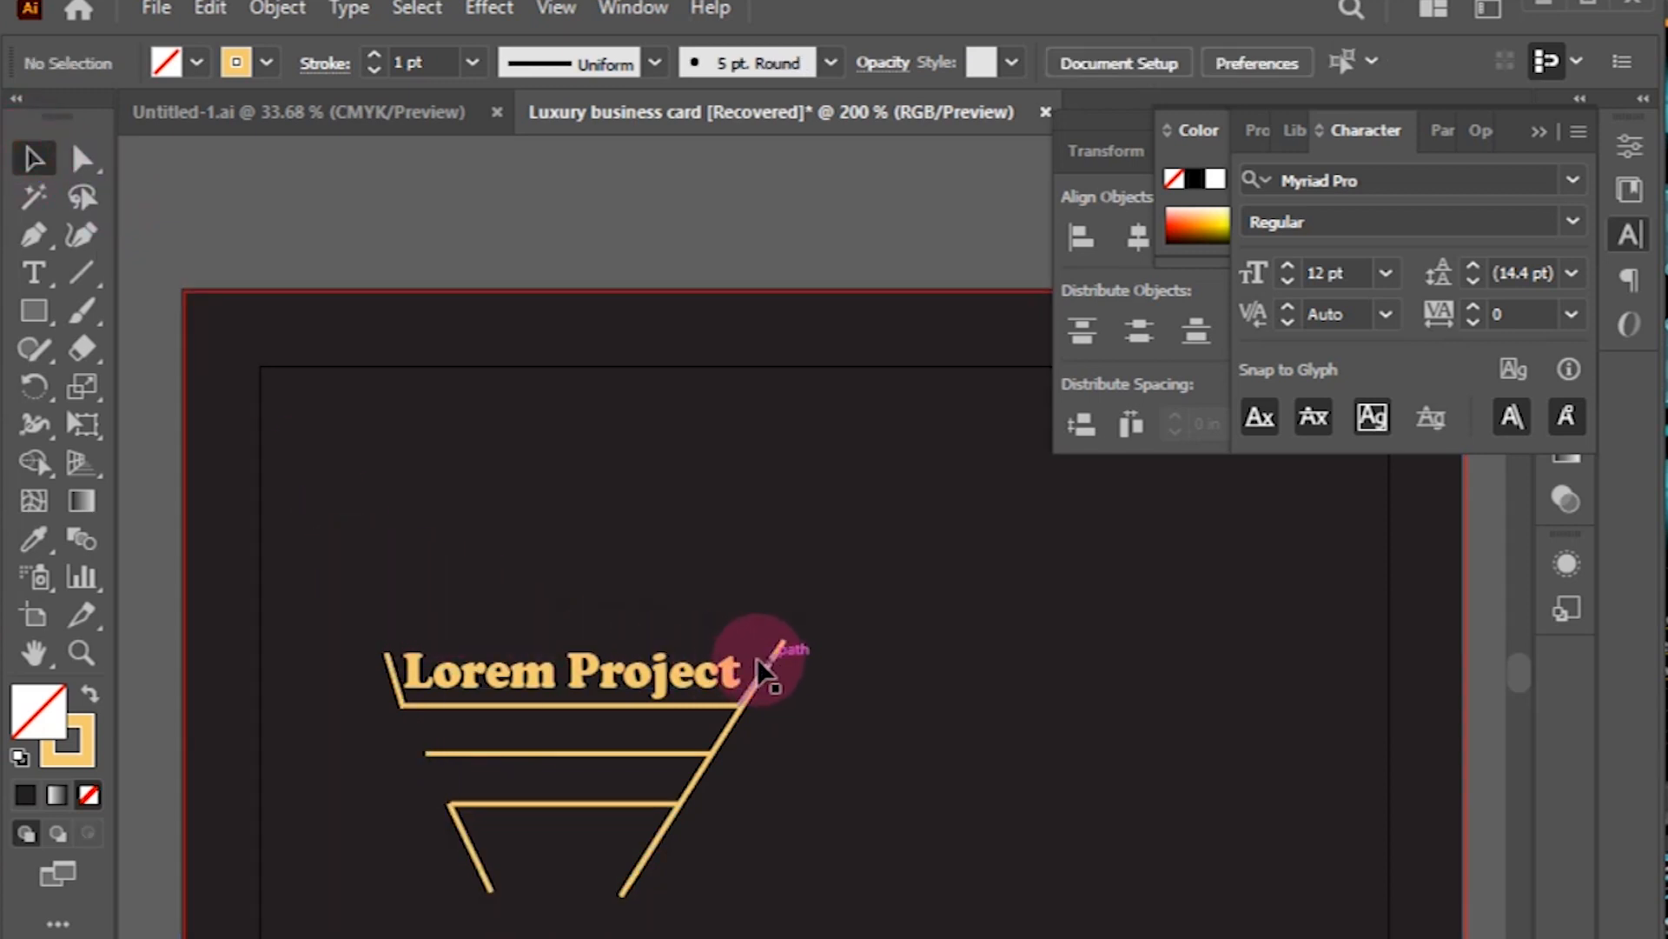
pyautogui.press('Delete')
# Step: Extend the upper ends of the short left and right slanted lines
pyautogui.click(390, 661)
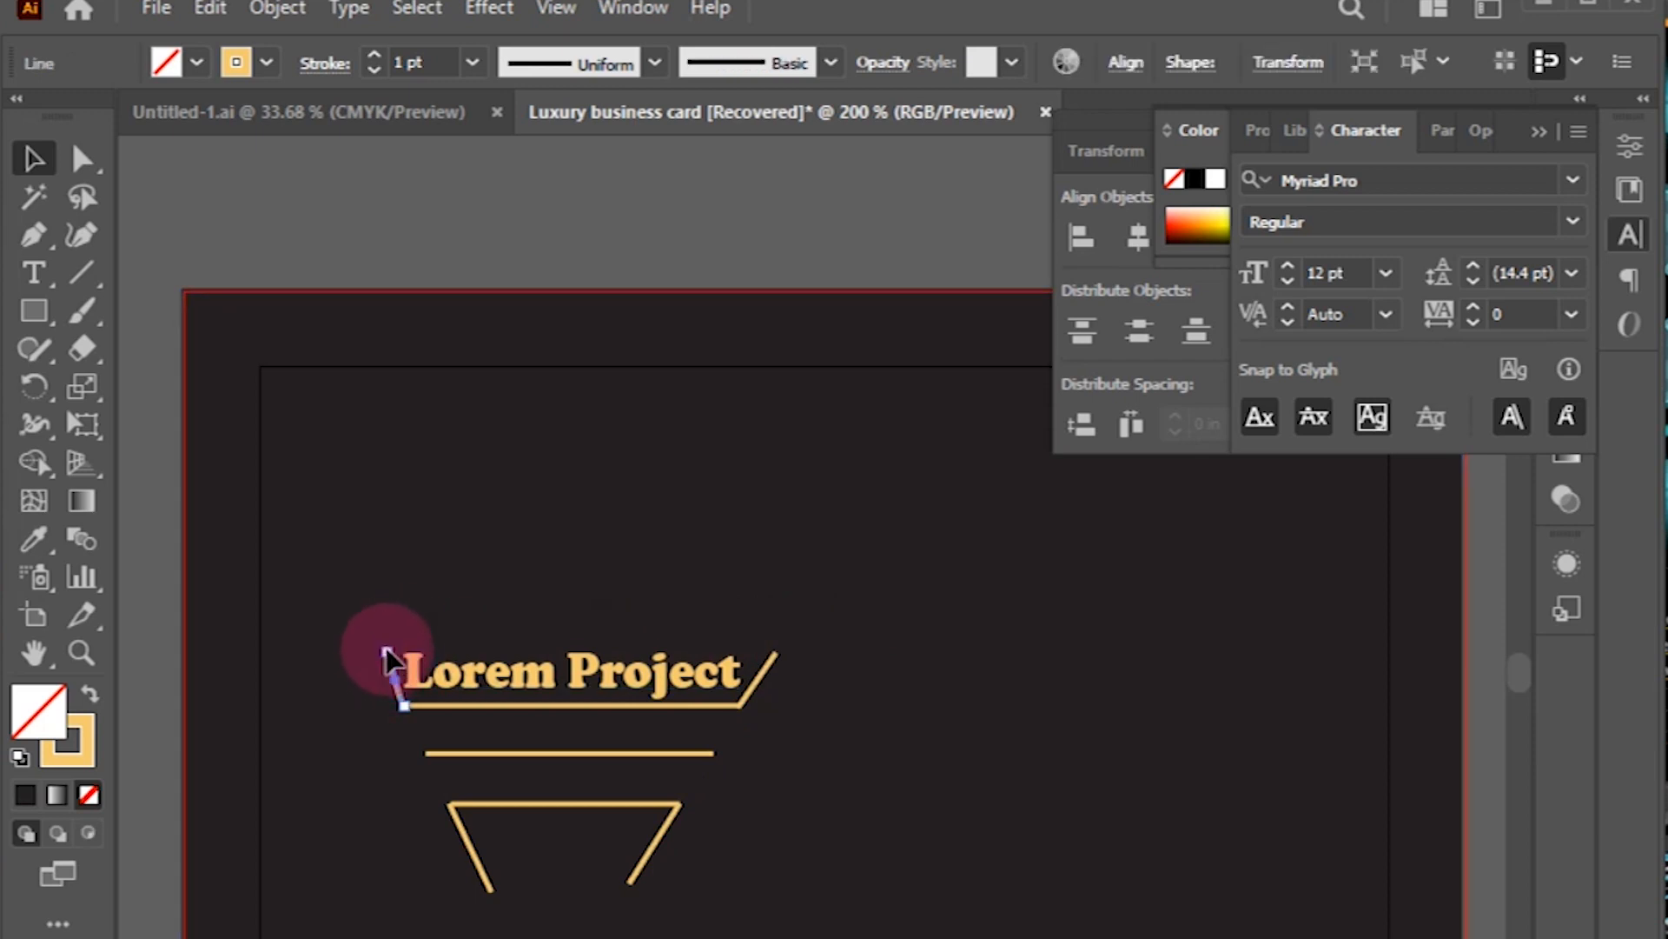
pyautogui.hotkey('ctrl', '+')
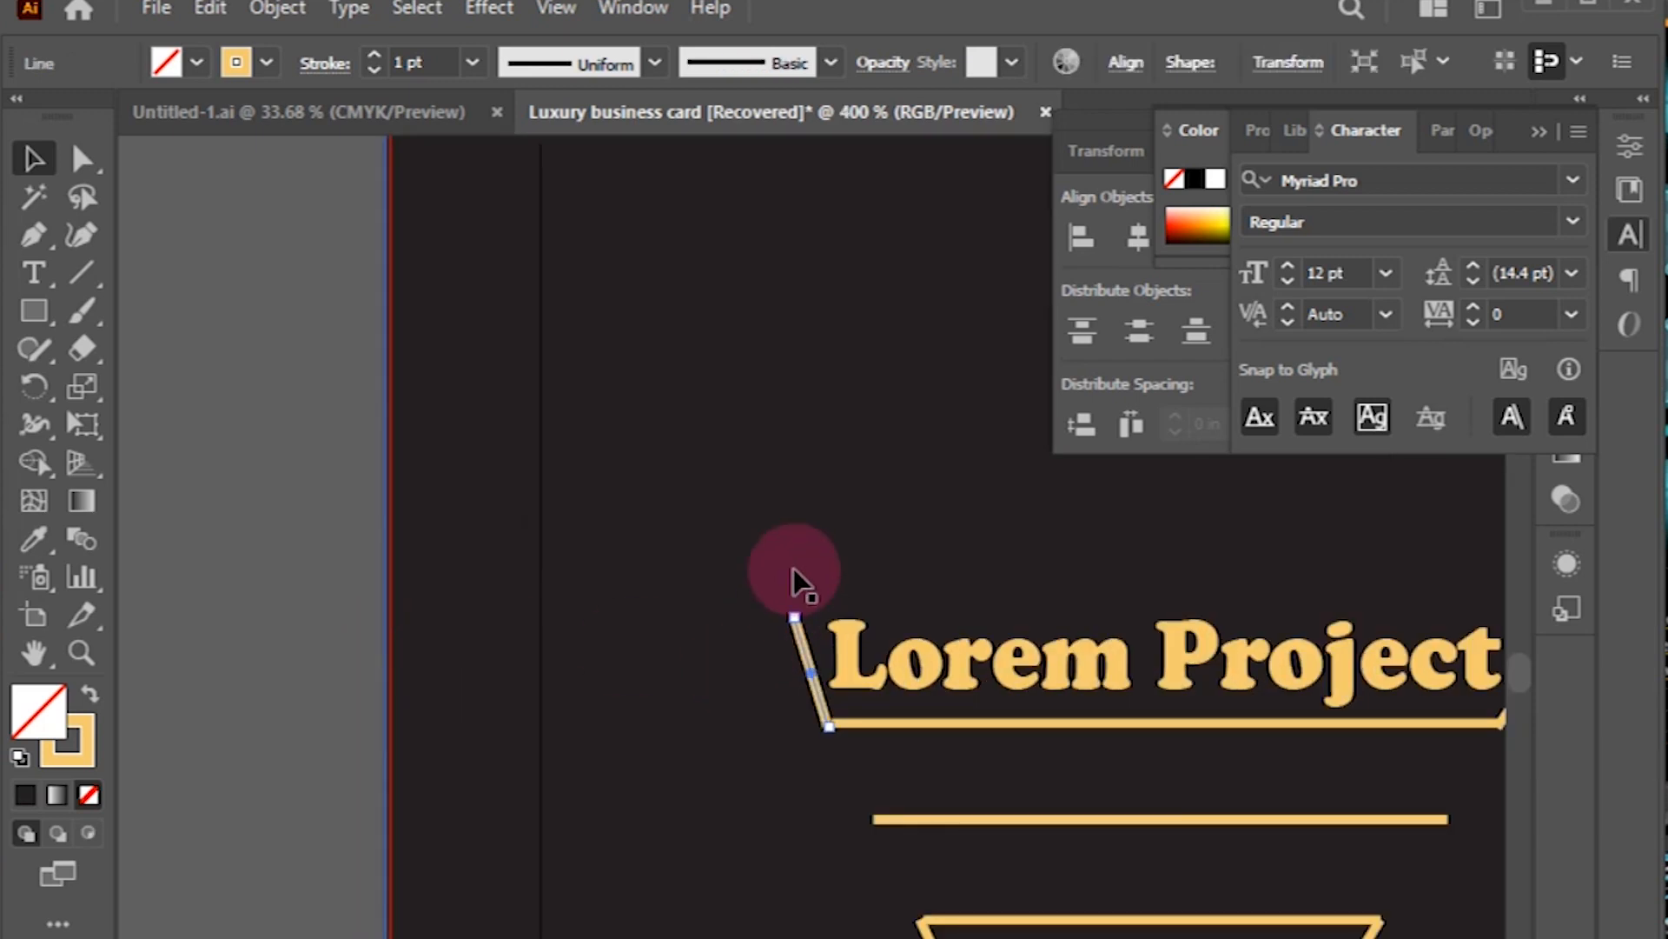
pyautogui.moveTo(782, 603); pyautogui.dragTo(785, 611)
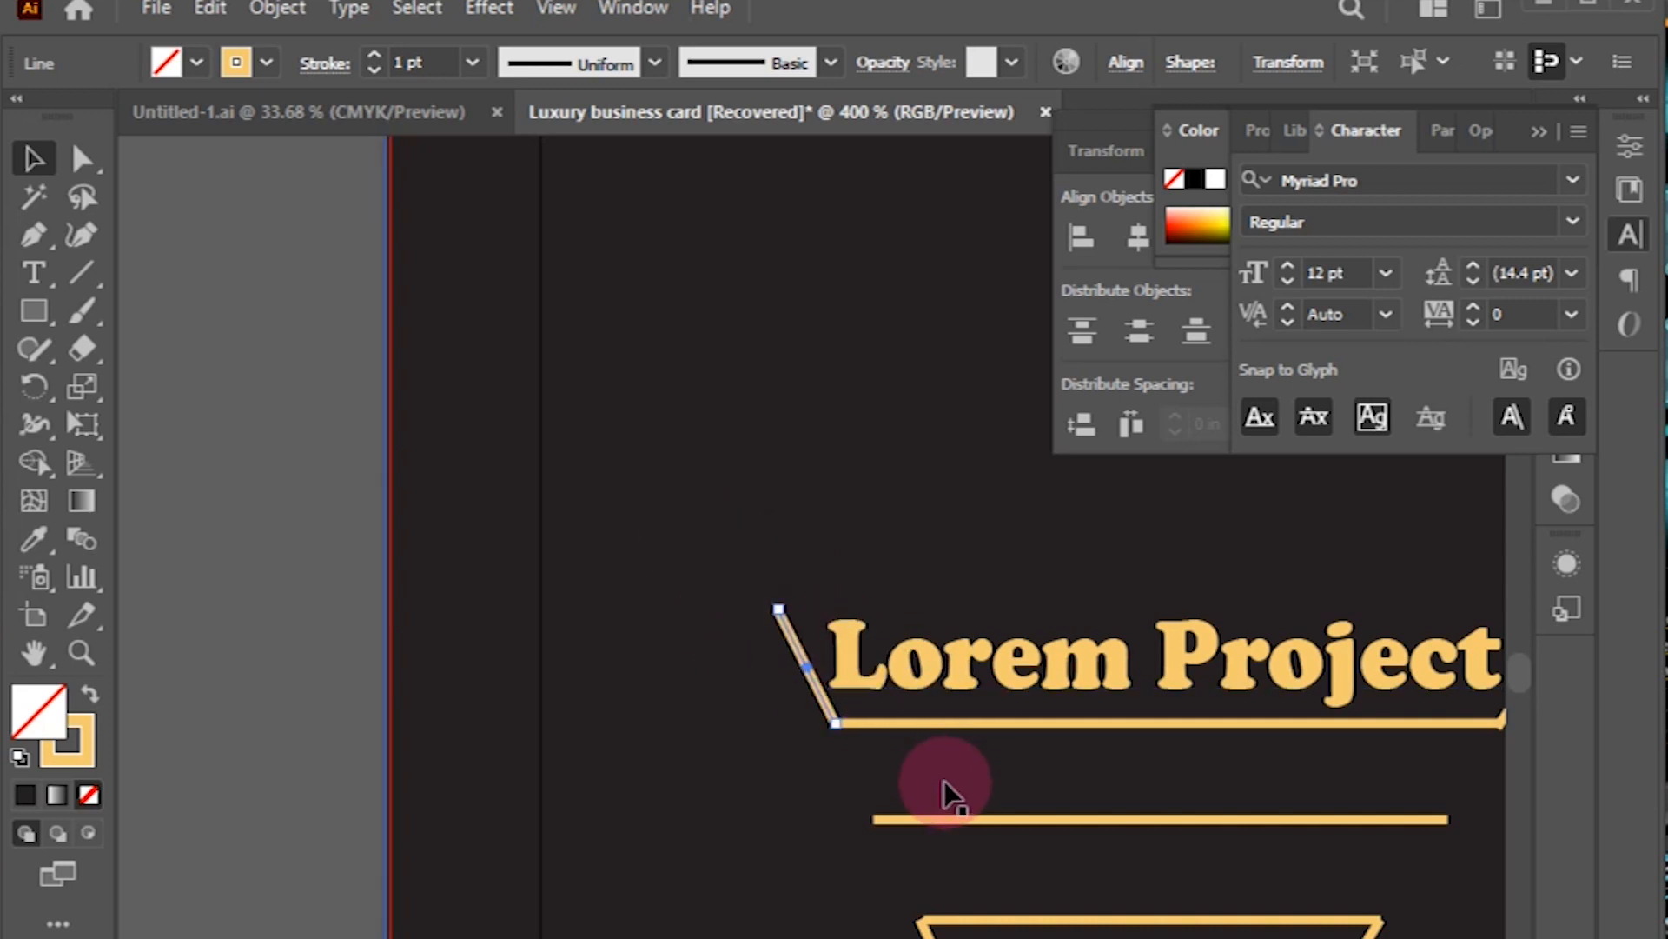
pyautogui.click(843, 787)
pyautogui.moveTo(1159, 761); pyautogui.dragTo(715, 791)
pyautogui.moveTo(1115, 695); pyautogui.dragTo(1128, 647)
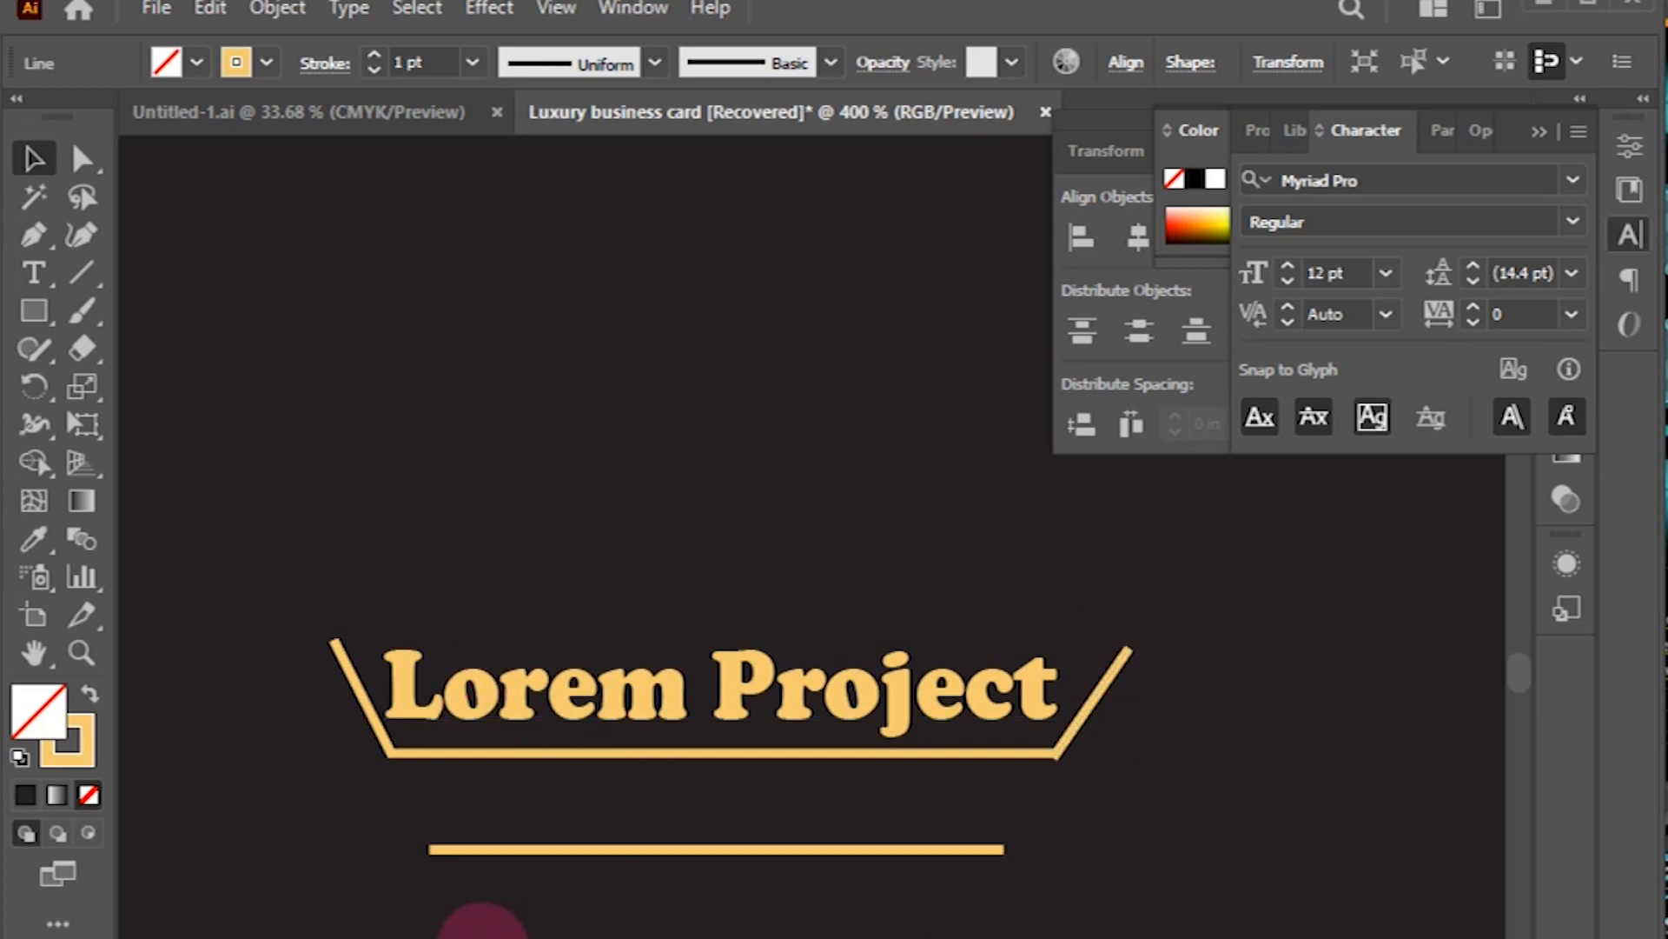
pyautogui.click(422, 938)
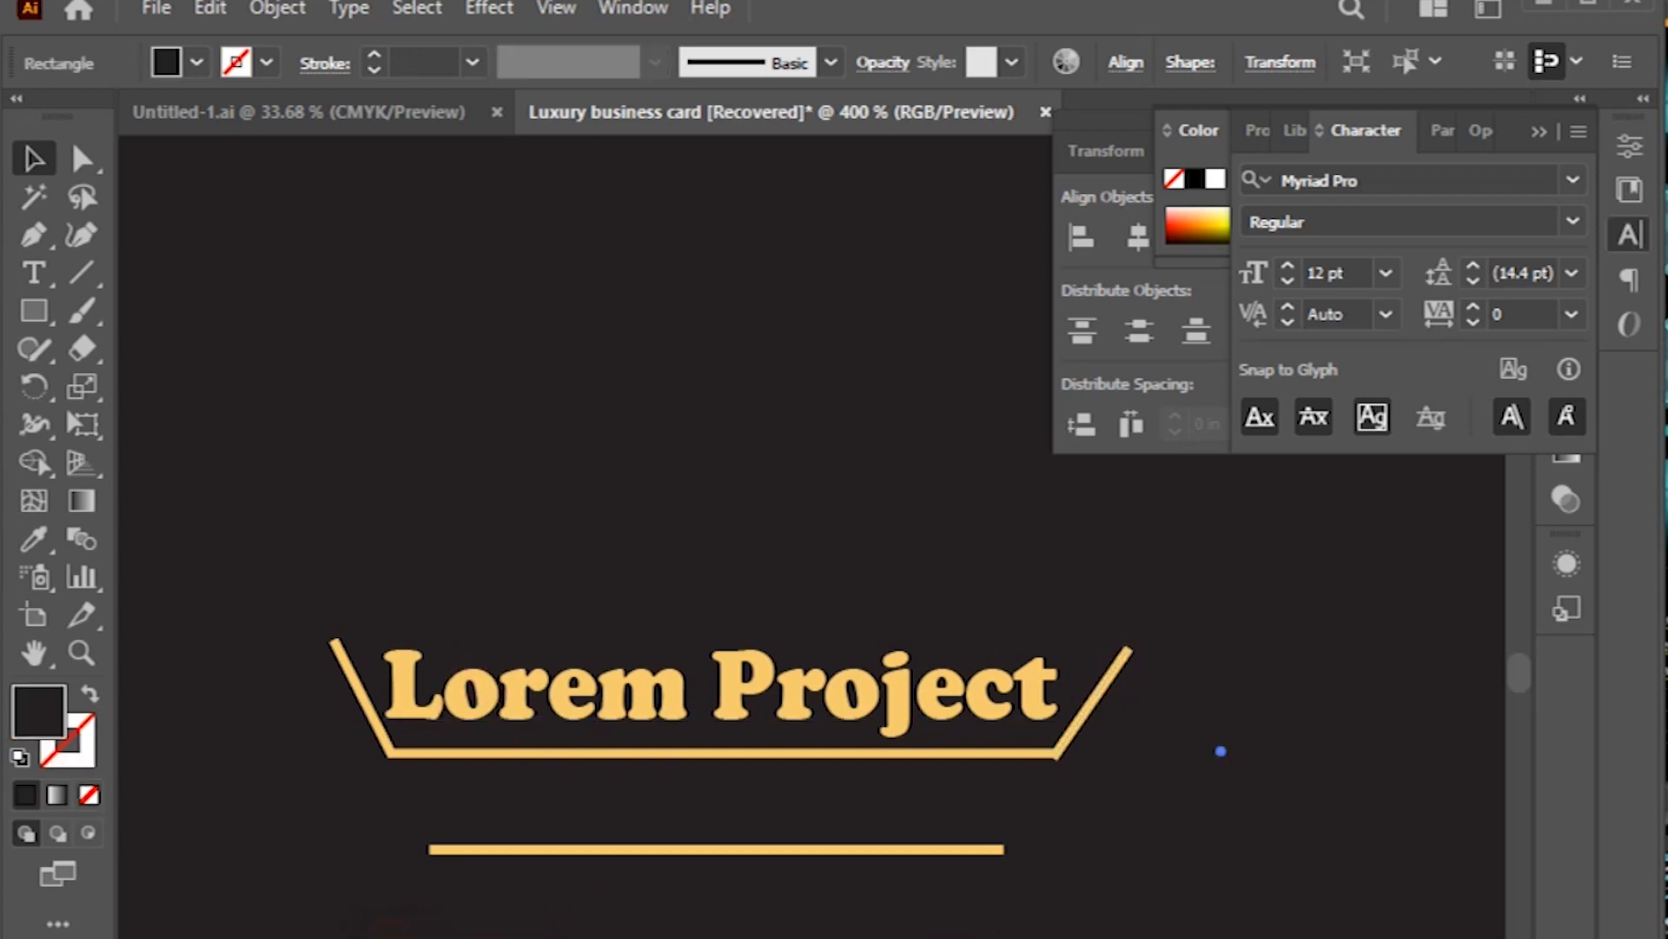
# Step: Click along the card's bottom edge, undo an accidental background move, and view the whole card front
pyautogui.click(467, 936)
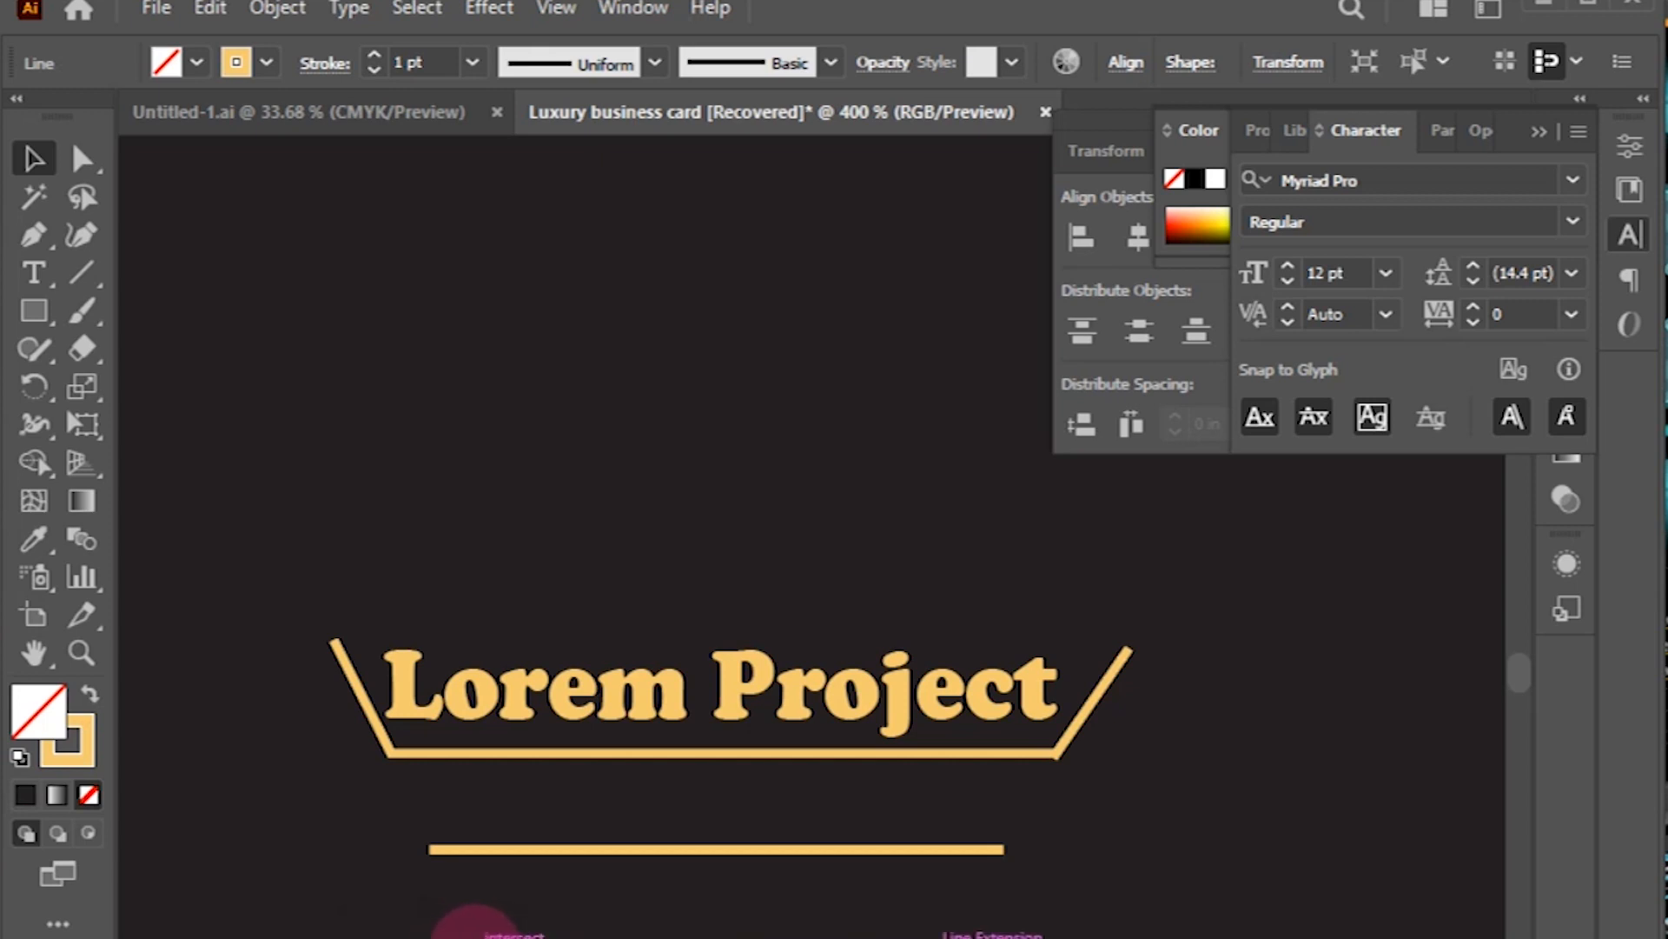
pyautogui.click(474, 934)
pyautogui.click(536, 937)
pyautogui.click(869, 937)
pyautogui.click(900, 938)
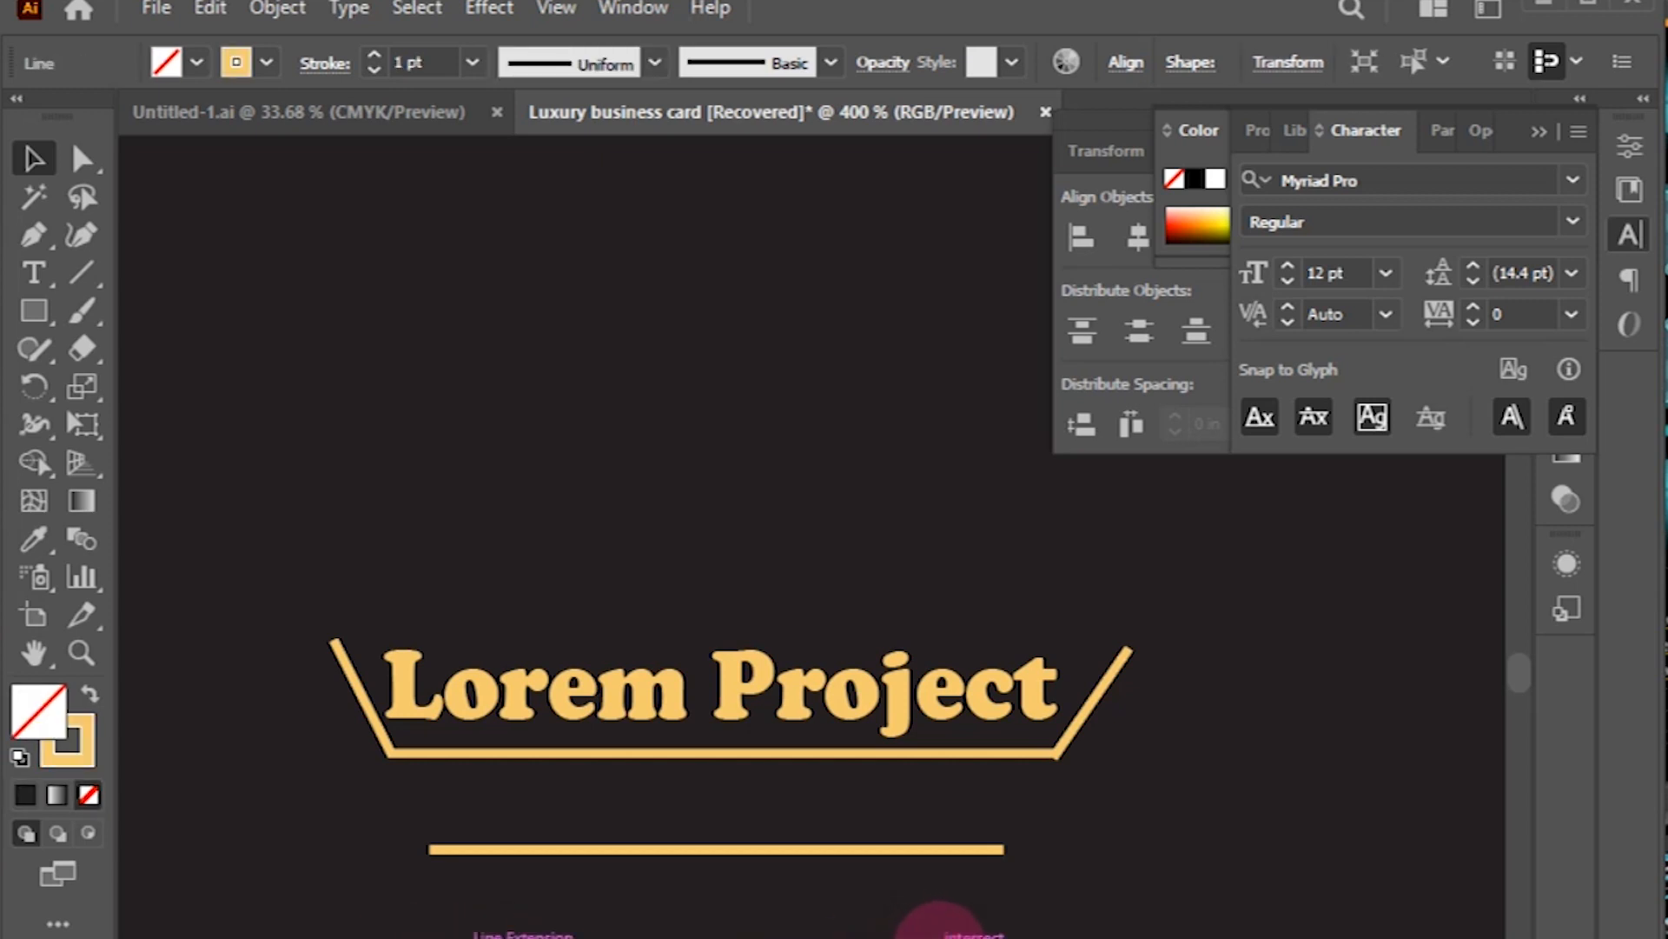
pyautogui.click(456, 814)
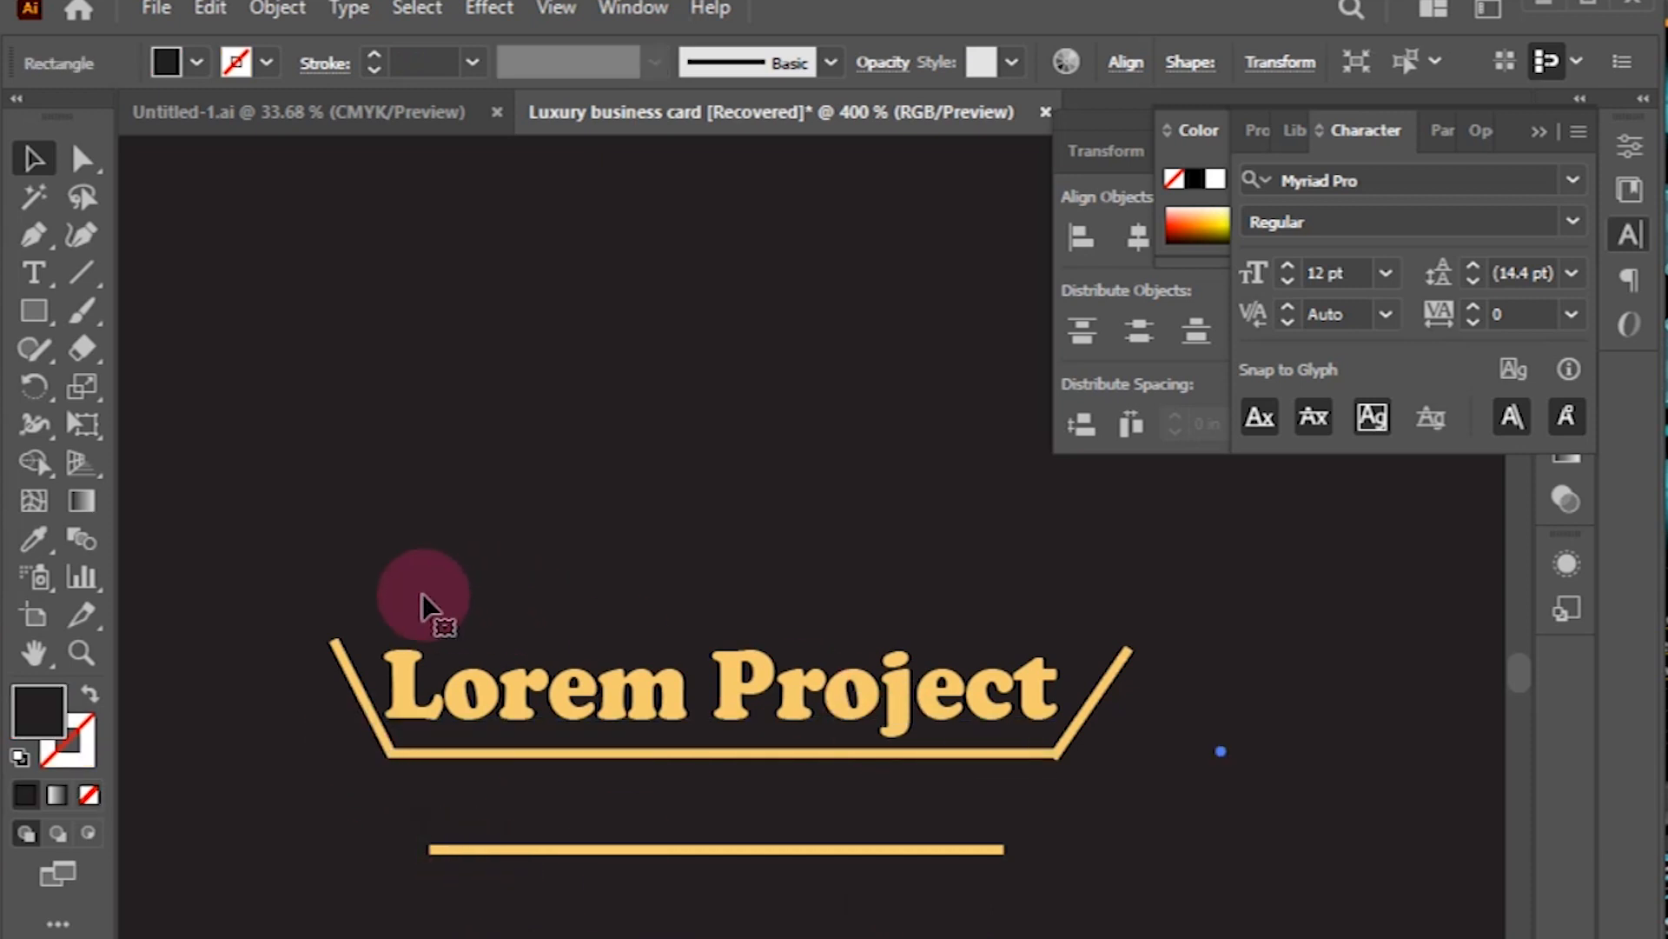
pyautogui.moveTo(319, 490); pyautogui.dragTo(495, 867)
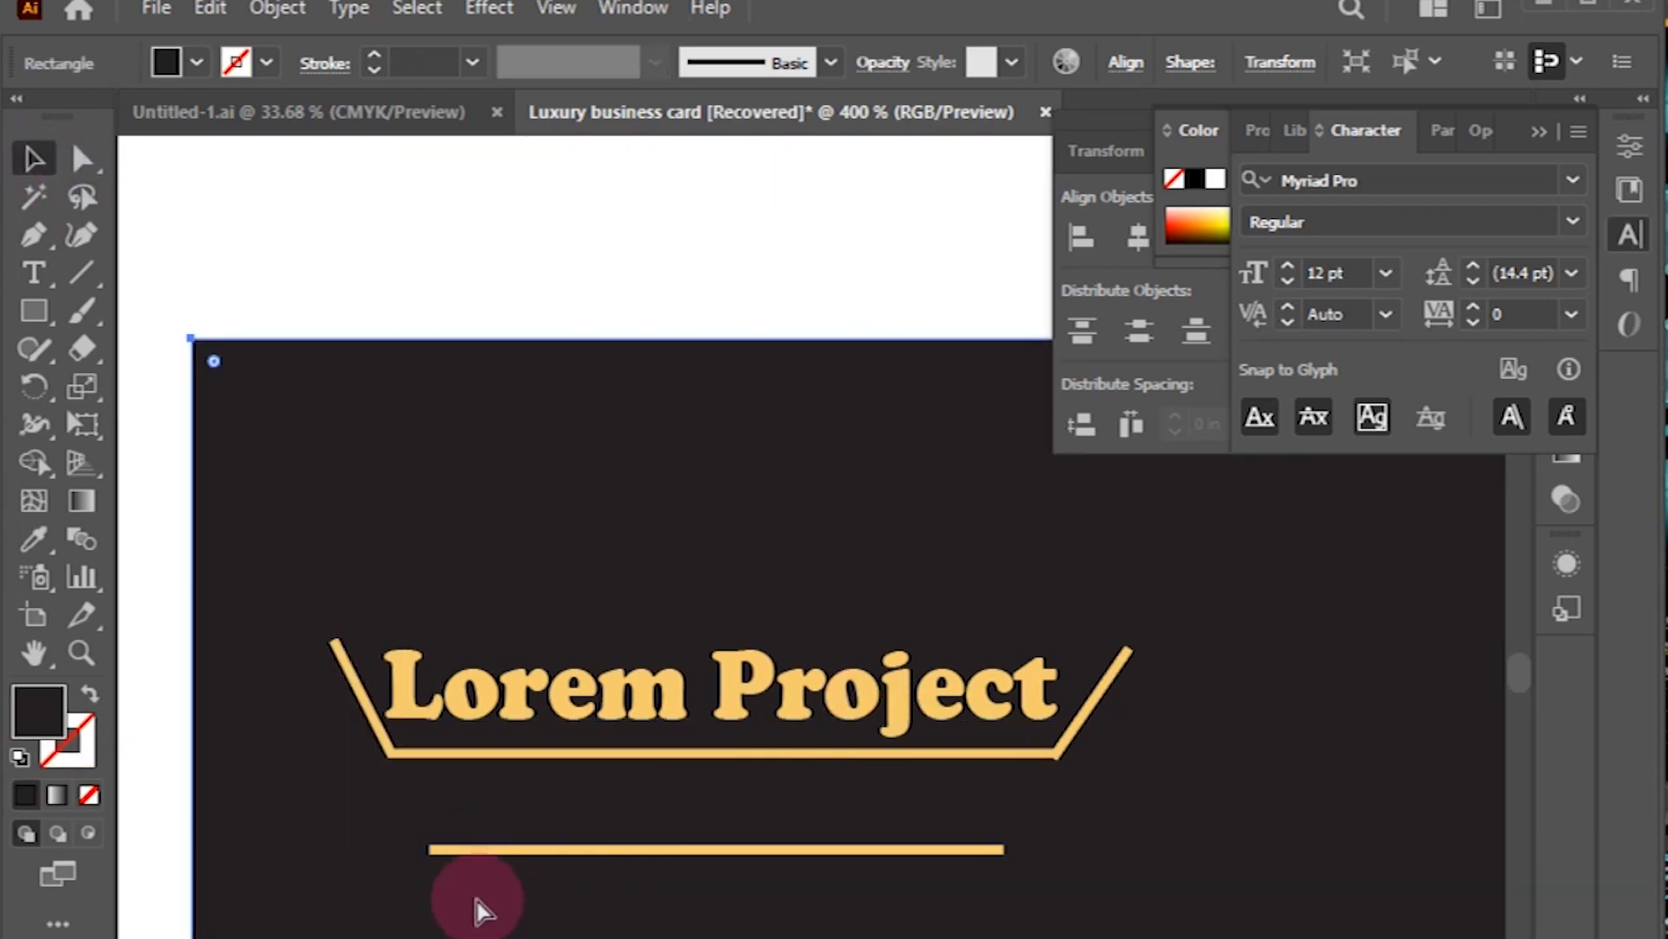
pyautogui.hotkey('ctrl', 'z')
pyautogui.hotkey('ctrl', '-')
pyautogui.hotkey('ctrl', '-')
pyautogui.hotkey('ctrl', '-')
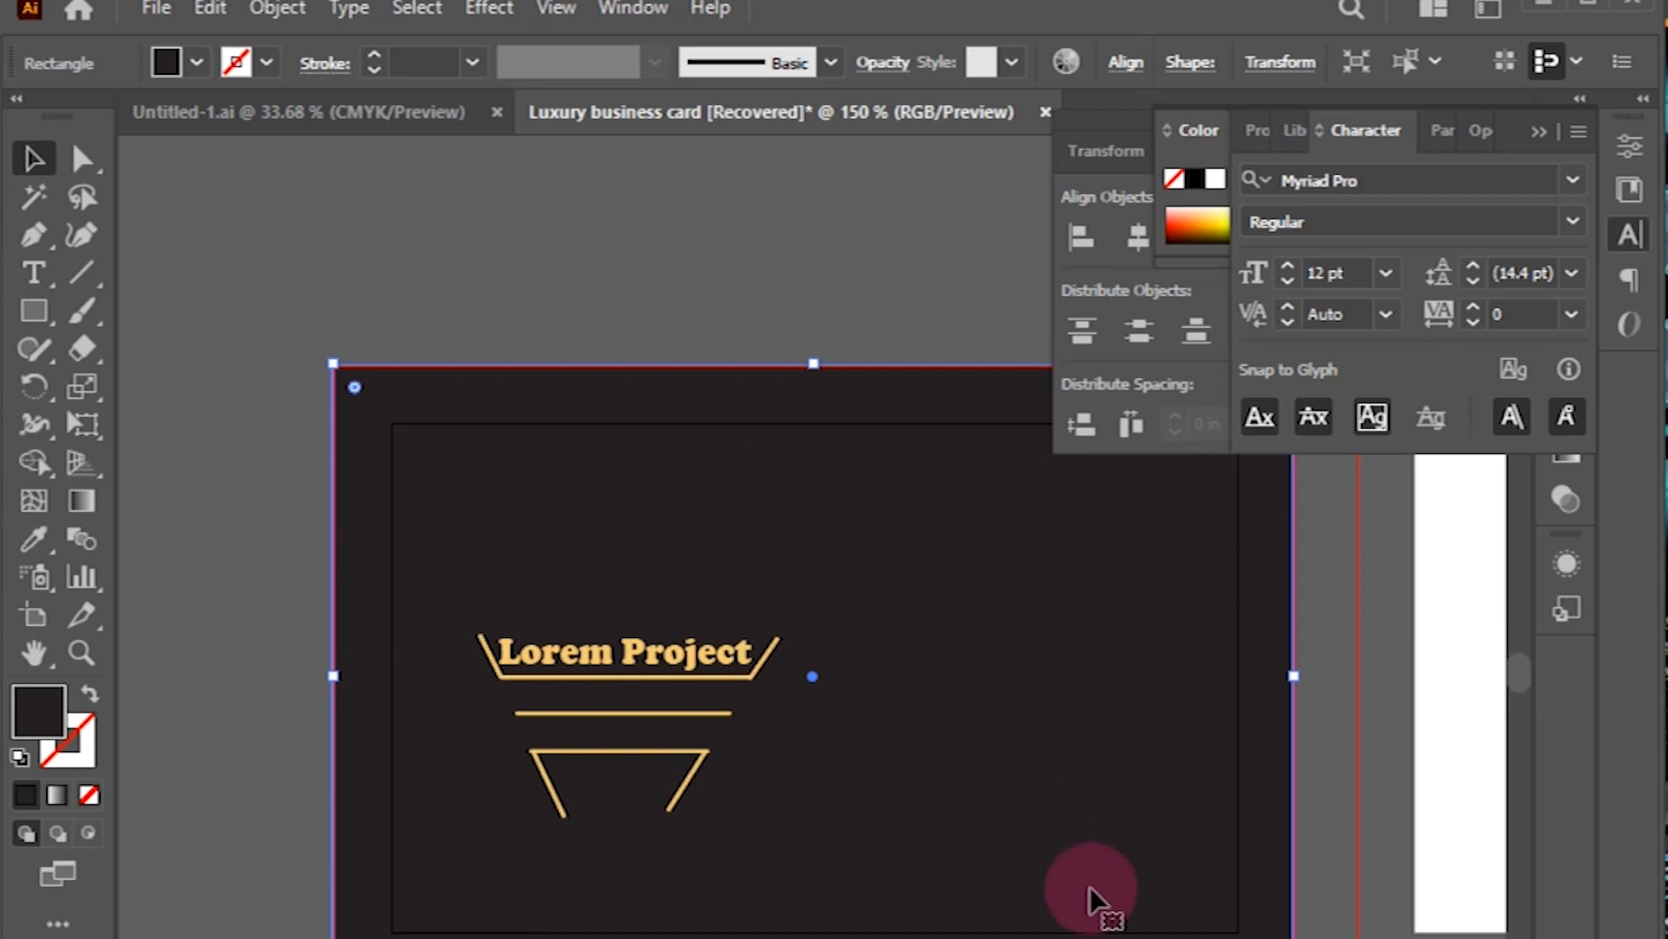
pyautogui.hotkey('ctrl', '2')
# Step: Select the title and all line shapes and expand them into filled shapes
pyautogui.moveTo(458, 539); pyautogui.dragTo(827, 878)
pyautogui.click(276, 8)
pyautogui.click(338, 380)
pyautogui.click(763, 790)
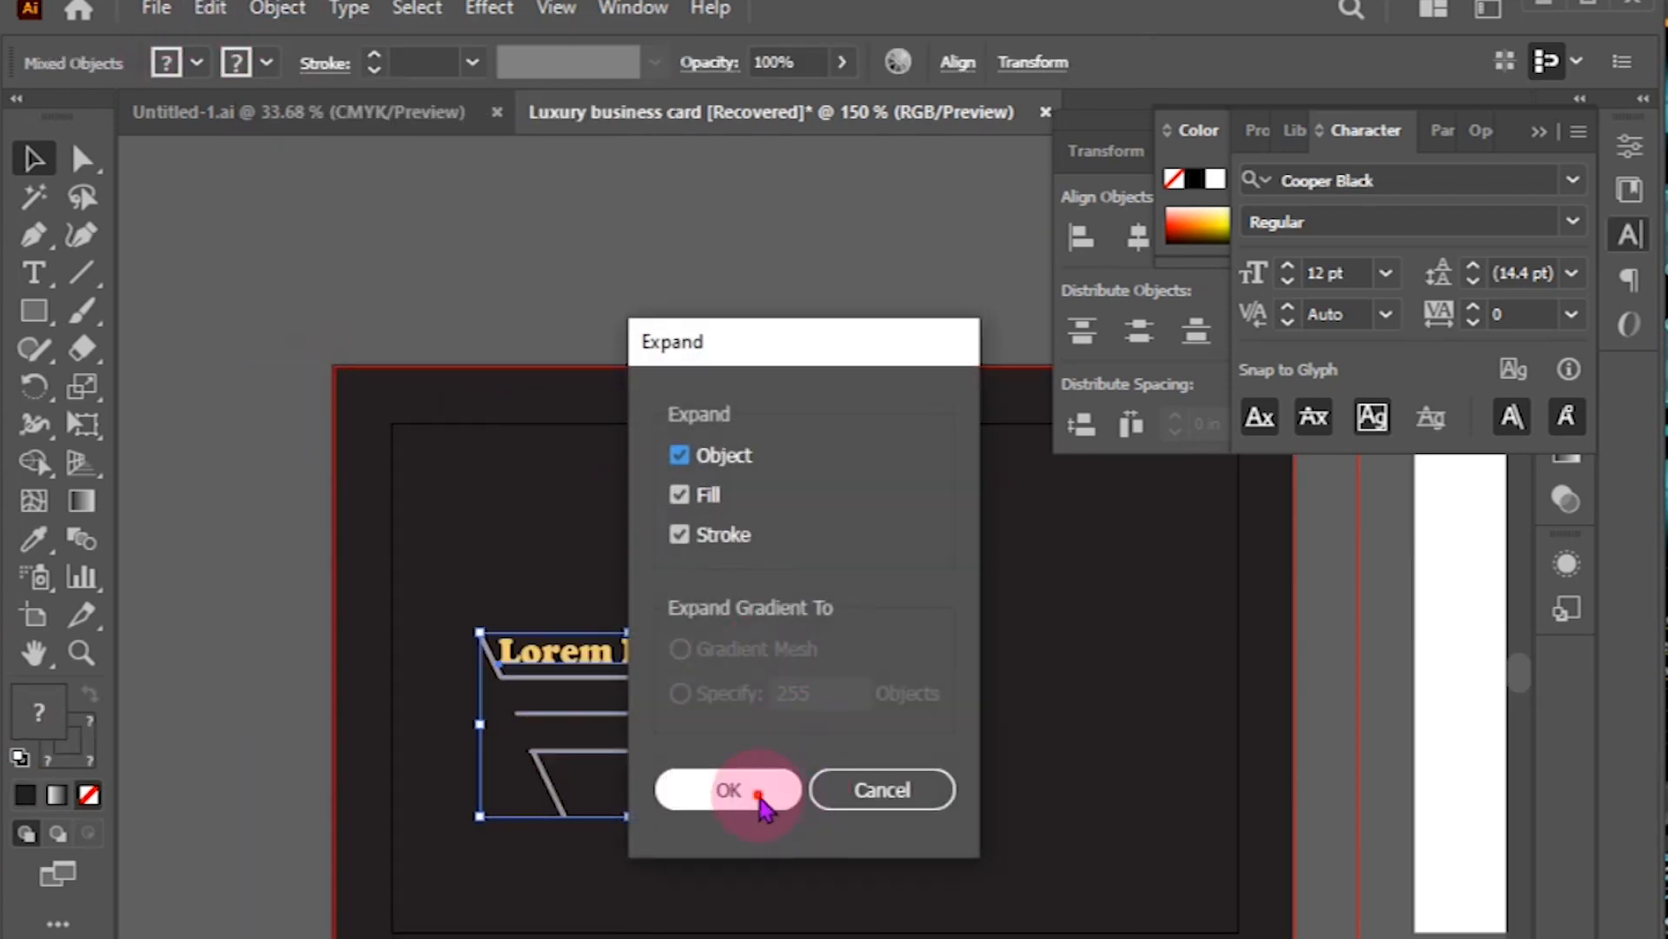
pyautogui.click(648, 278)
pyautogui.click(674, 767)
pyautogui.click(681, 435)
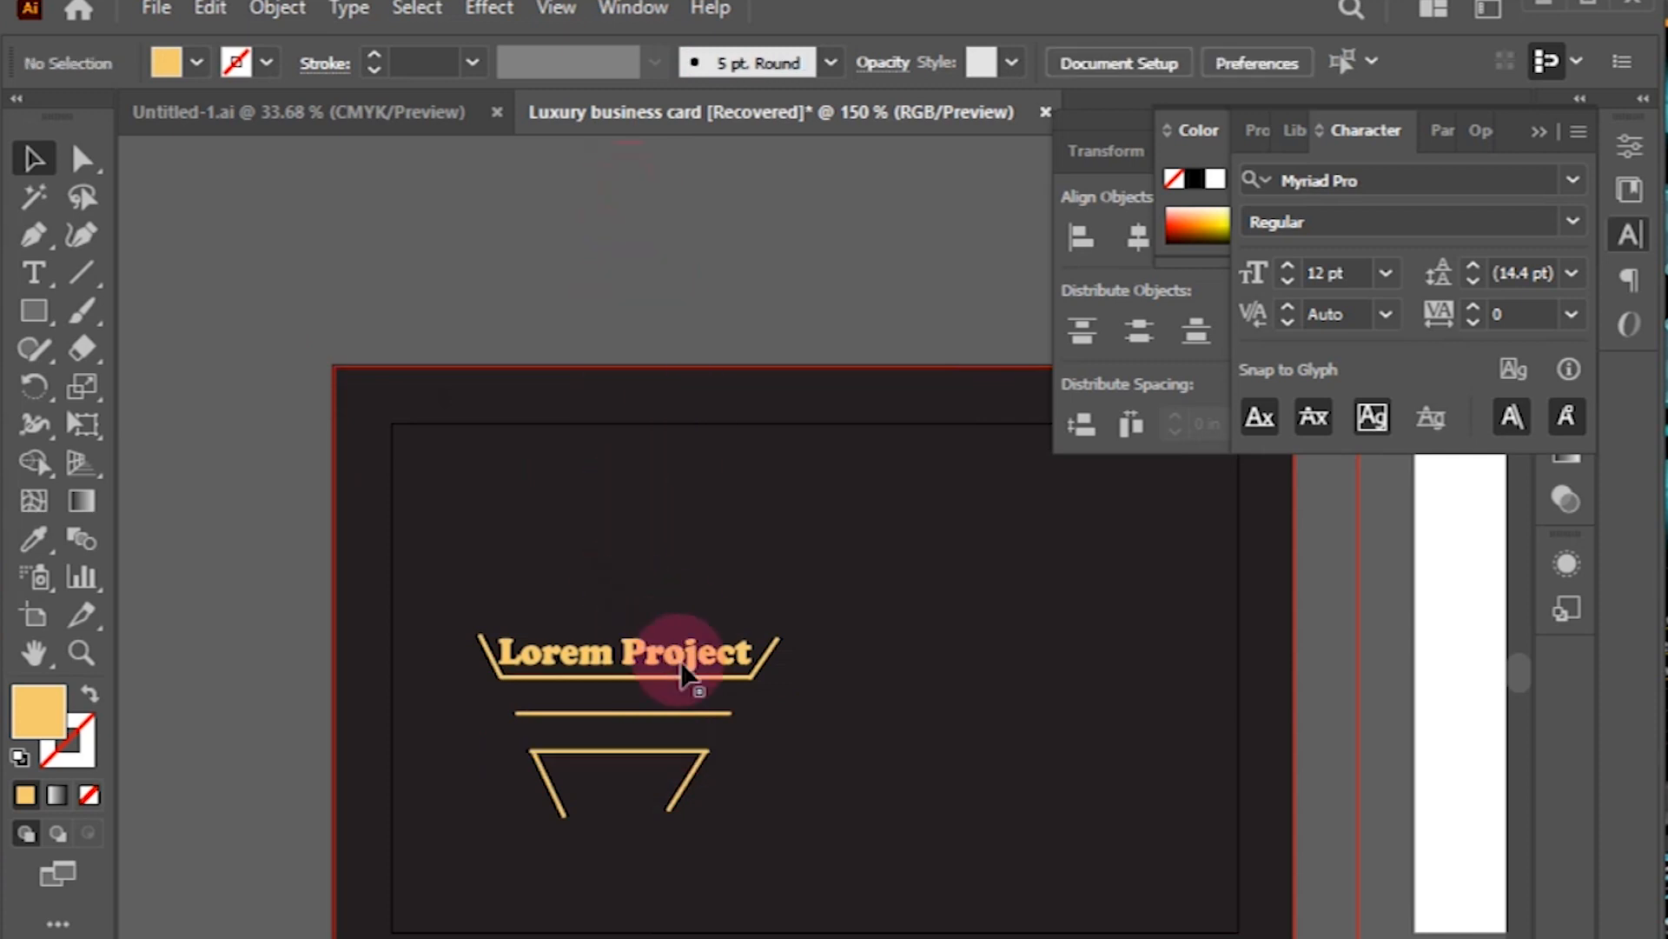
pyautogui.click(81, 272)
pyautogui.click(33, 234)
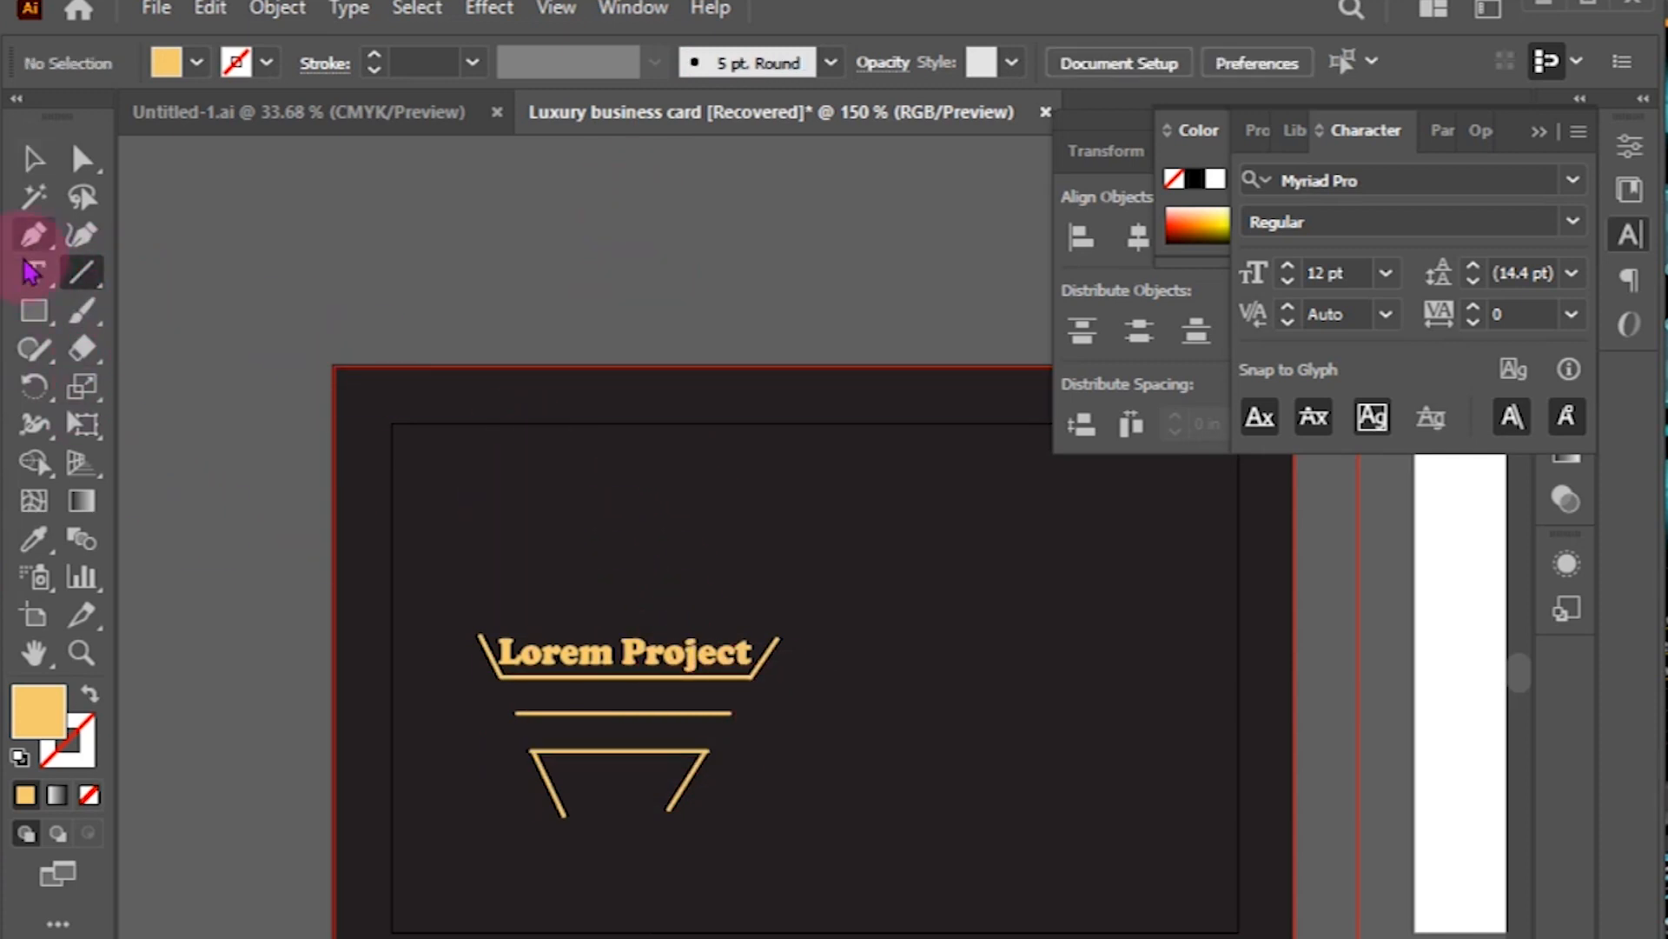
# Step: Draw a curved gold arc with the Pen tool on the pasteboard above the card
pyautogui.hotkey('ctrl', '+')
pyautogui.hotkey('ctrl', '+')
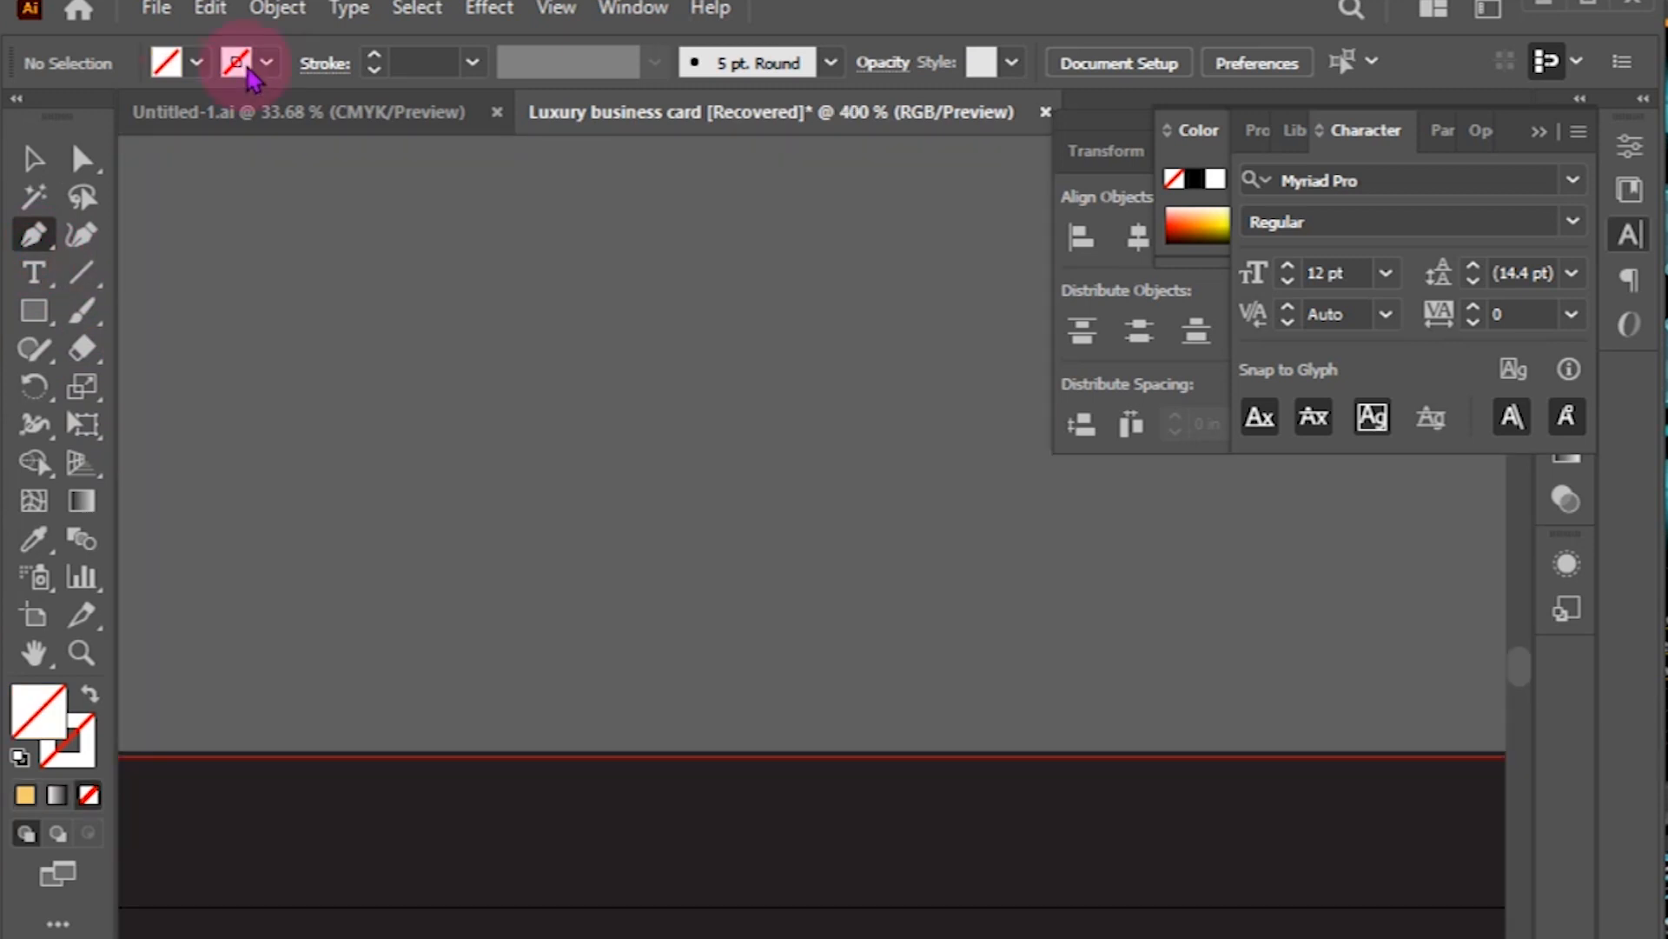
pyautogui.click(265, 64)
pyautogui.click(26, 794)
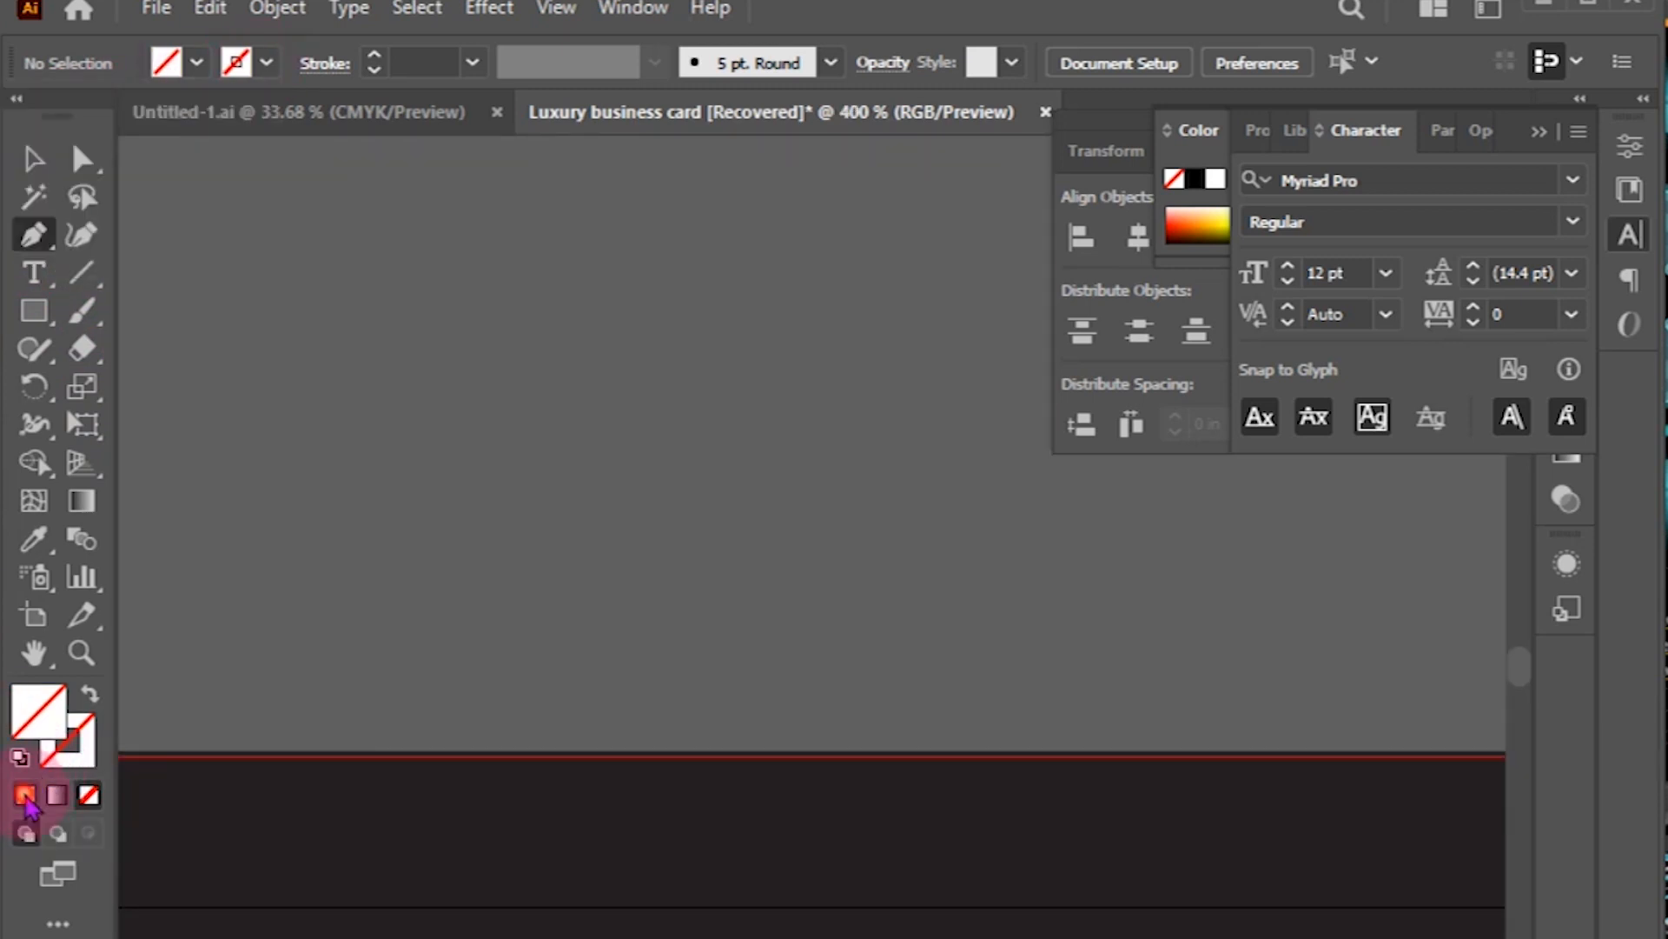
pyautogui.click(26, 795)
pyautogui.moveTo(444, 408); pyautogui.dragTo(493, 460)
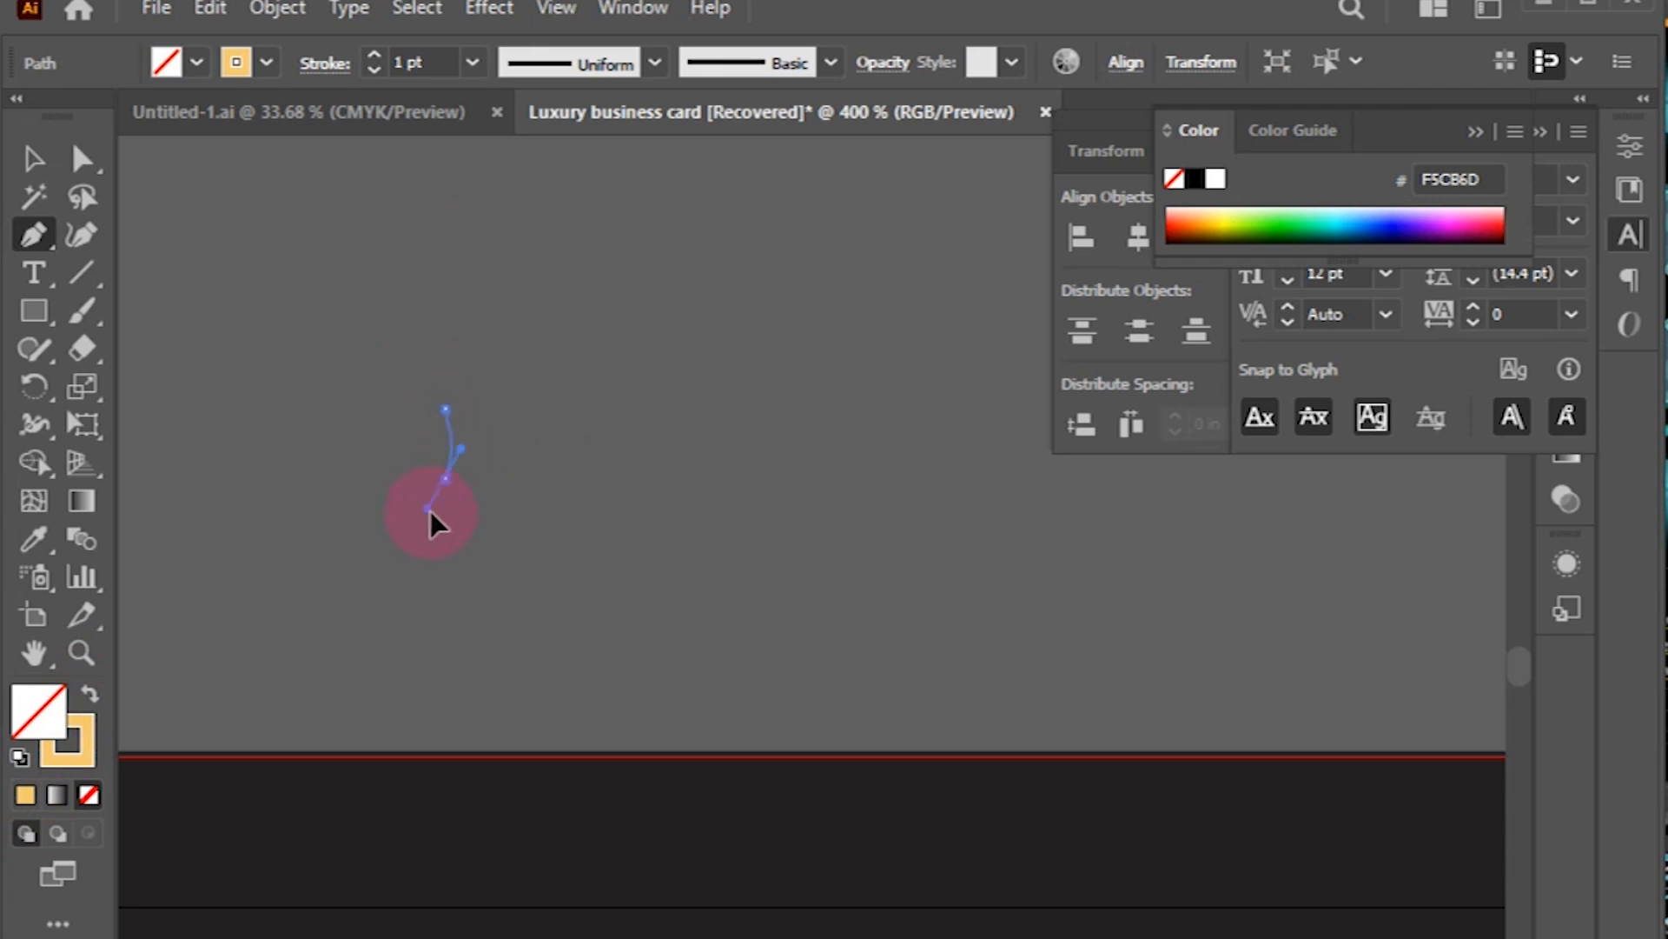
pyautogui.moveTo(431, 522); pyautogui.dragTo(435, 518)
pyautogui.click(33, 158)
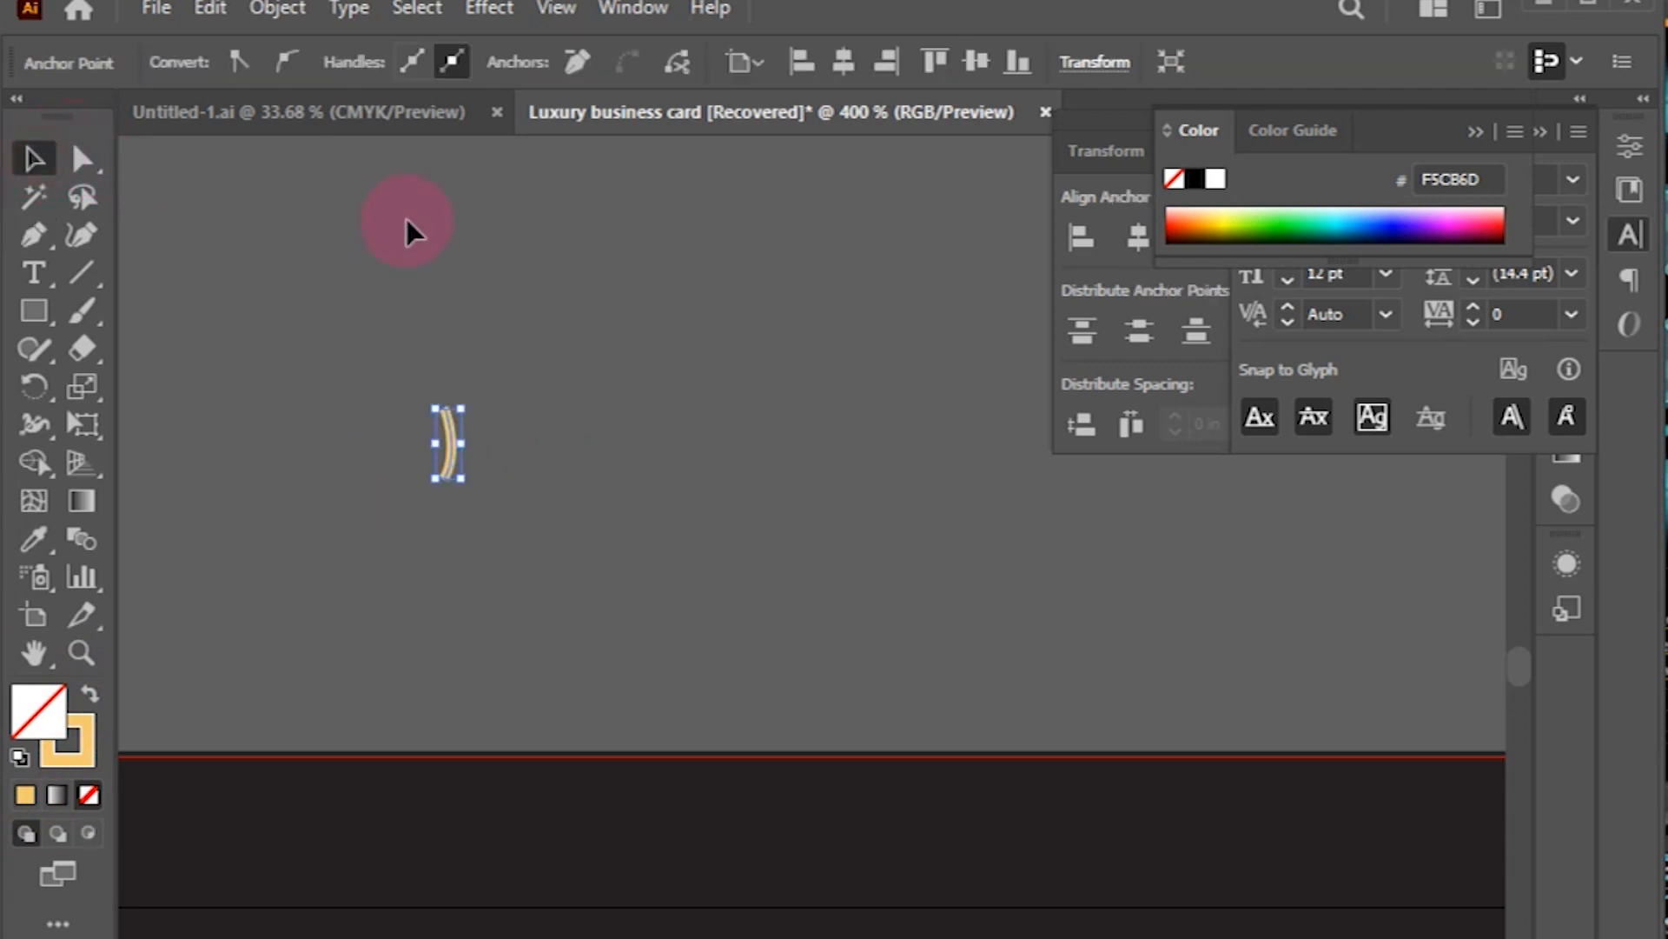
pyautogui.click(409, 230)
pyautogui.click(454, 481)
pyautogui.moveTo(451, 508); pyautogui.dragTo(451, 507)
pyautogui.click(457, 466)
pyautogui.click(453, 458)
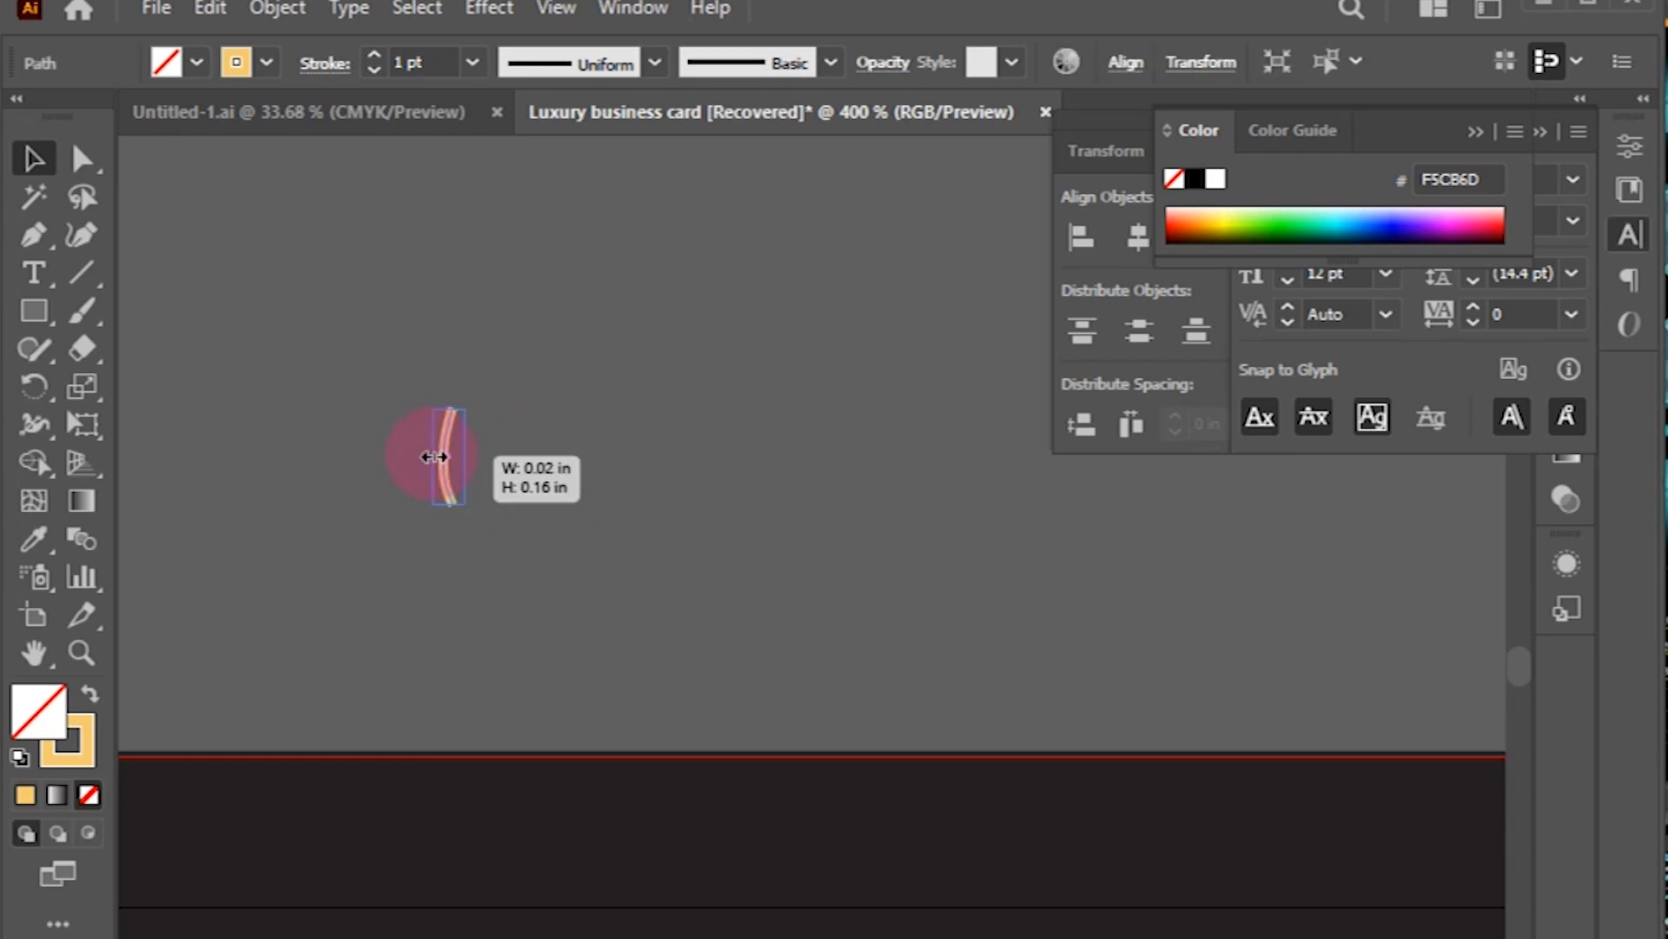
# Step: Duplicate the arc, reflect the copy, and group both arcs into one figure-eight petal
pyautogui.moveTo(445, 453); pyautogui.dragTo(504, 446)
pyautogui.rightClick(558, 423)
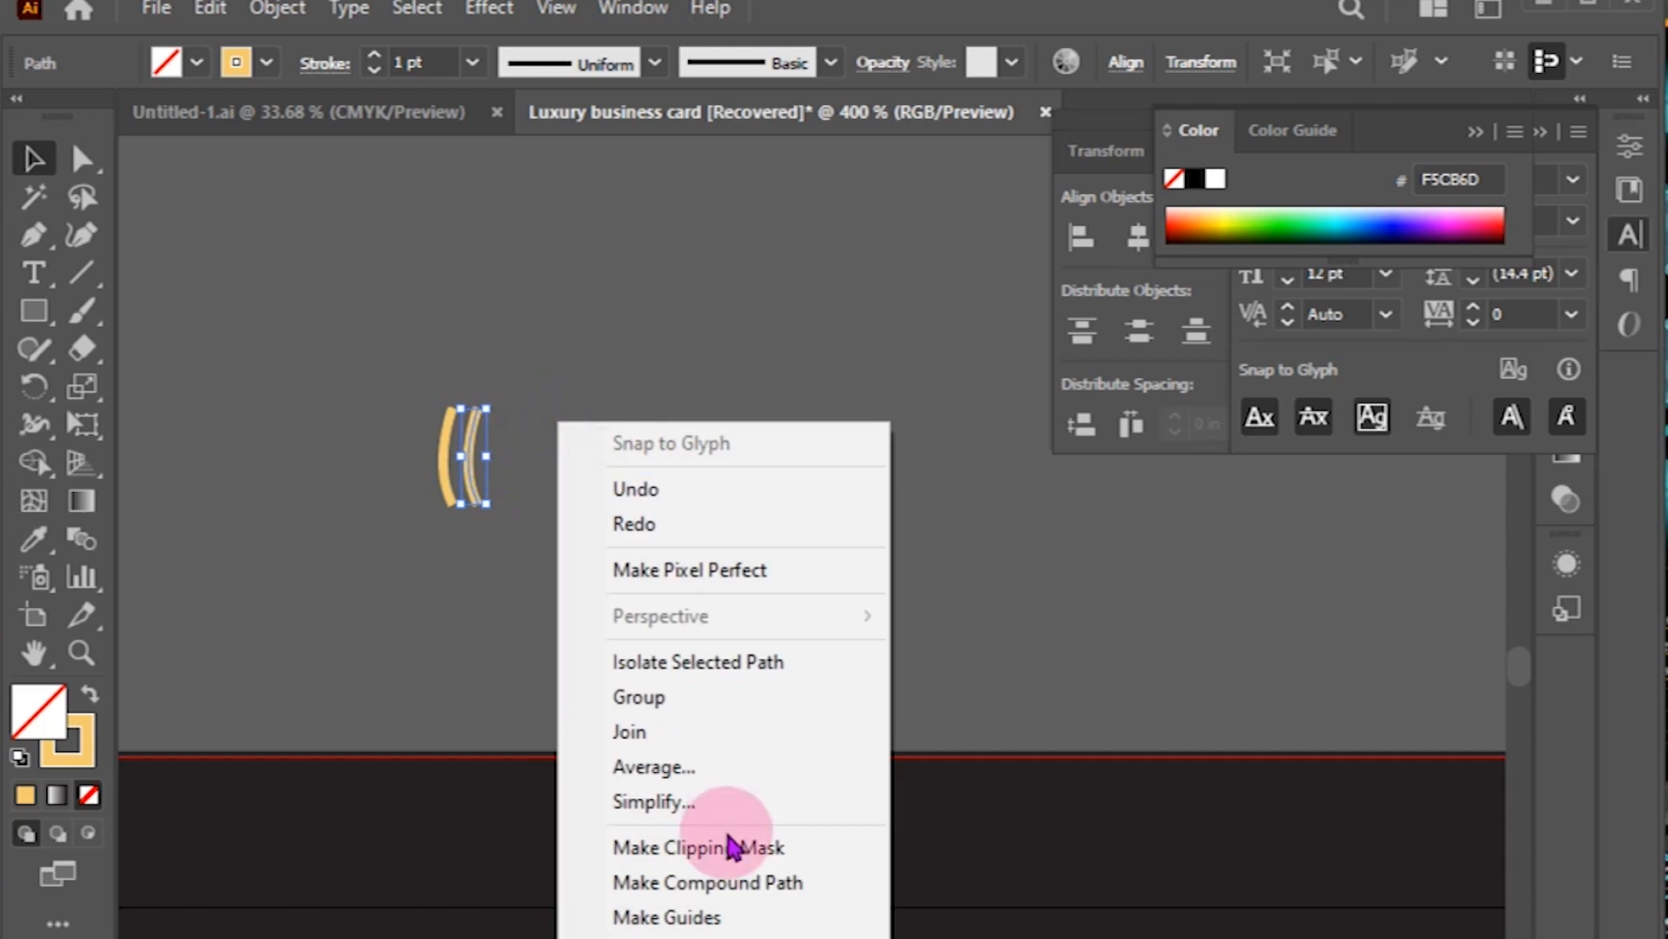
pyautogui.click(964, 935)
pyautogui.click(1192, 787)
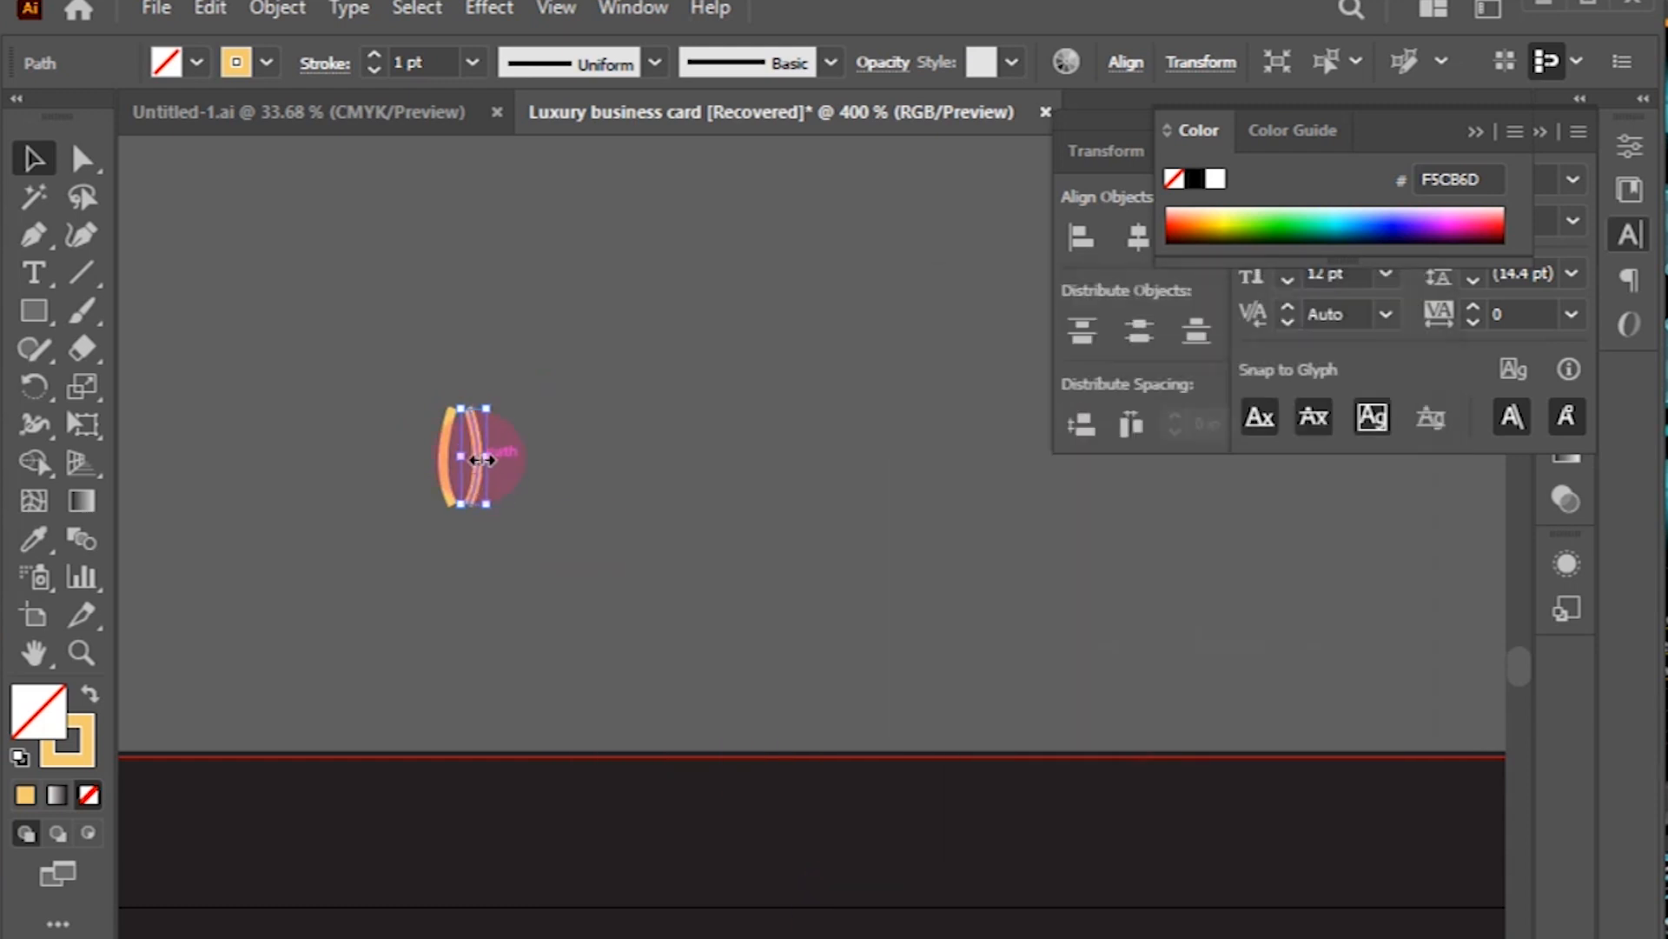
pyautogui.click(540, 455)
pyautogui.moveTo(458, 446); pyautogui.dragTo(456, 351)
pyautogui.click(541, 409)
pyautogui.rightClick(491, 432)
pyautogui.click(544, 633)
pyautogui.click(425, 362)
pyautogui.moveTo(357, 305); pyautogui.dragTo(569, 585)
pyautogui.rightClick(460, 355)
pyautogui.click(542, 598)
# Step: Duplicate the petal, rotate the copy 90°, and cross it over the original
pyautogui.click(455, 372)
pyautogui.moveTo(454, 372); pyautogui.dragTo(527, 373)
pyautogui.rightClick(599, 394)
pyautogui.moveTo(790, 745)
pyautogui.click(969, 830)
pyautogui.click(1099, 614)
pyautogui.write('90')
pyautogui.press('Return')
pyautogui.click(551, 495)
pyautogui.moveTo(532, 429); pyautogui.dragTo(466, 415)
pyautogui.click(696, 352)
pyautogui.hotkey('ctrl', '=')
pyautogui.hotkey('ctrl', '=')
pyautogui.moveTo(654, 377); pyautogui.dragTo(1075, 827)
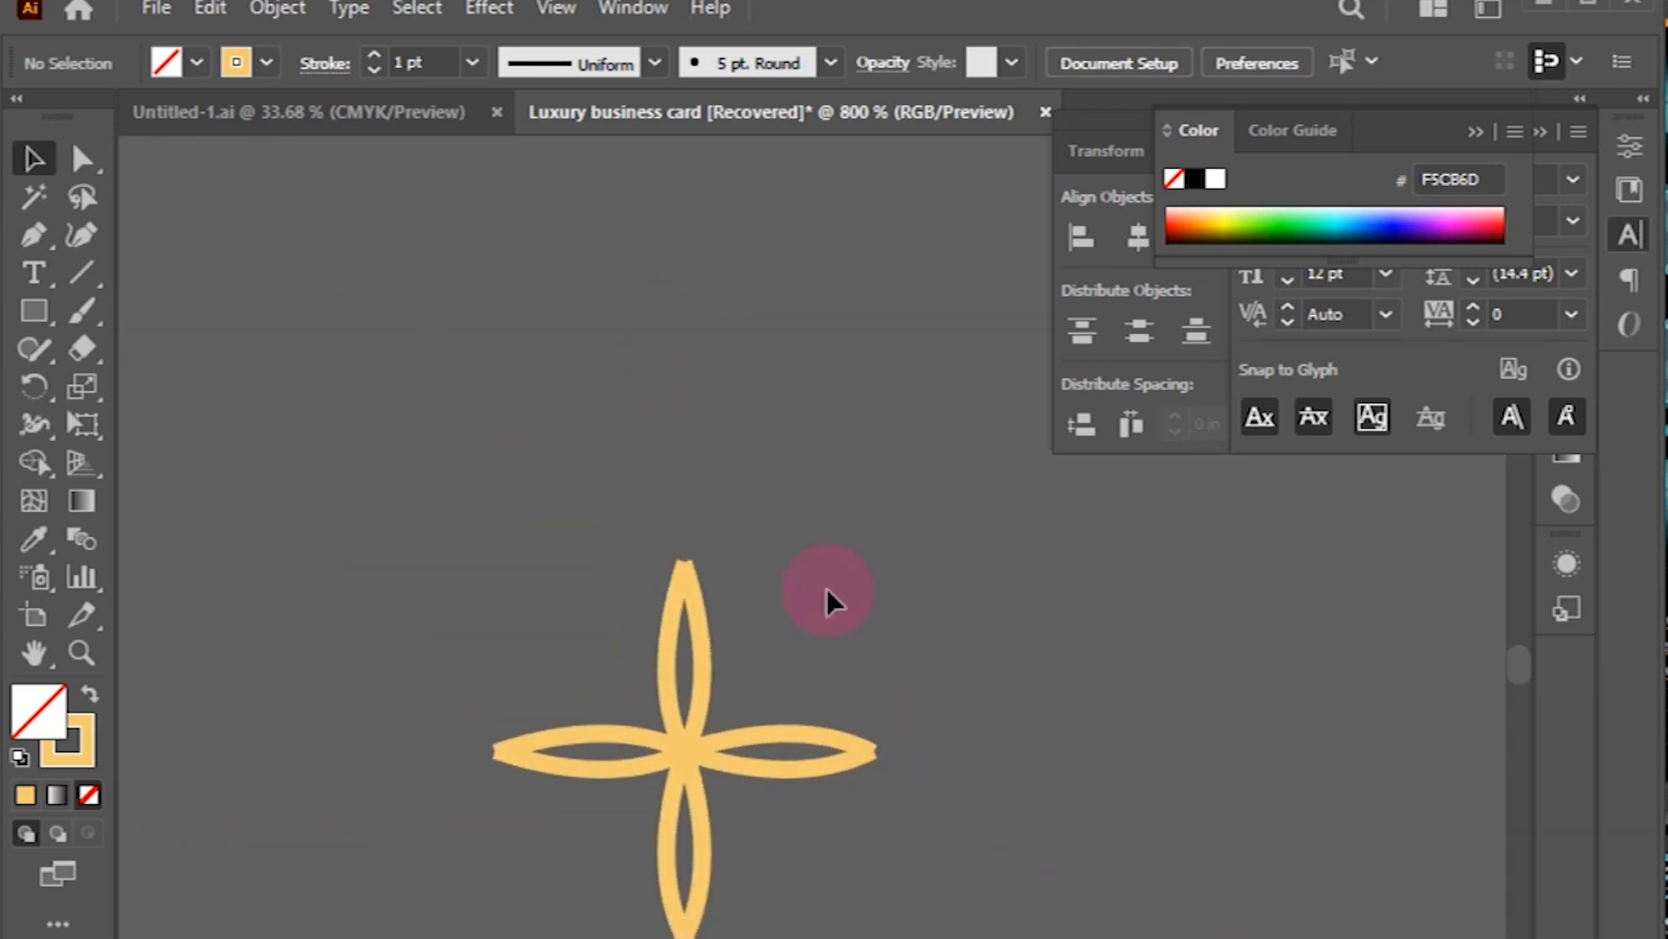
# Step: Expand the flower strokes into filled shapes, group the petals, and tilt them into a diagonal X
pyautogui.click(674, 765)
pyautogui.click(276, 8)
pyautogui.click(352, 388)
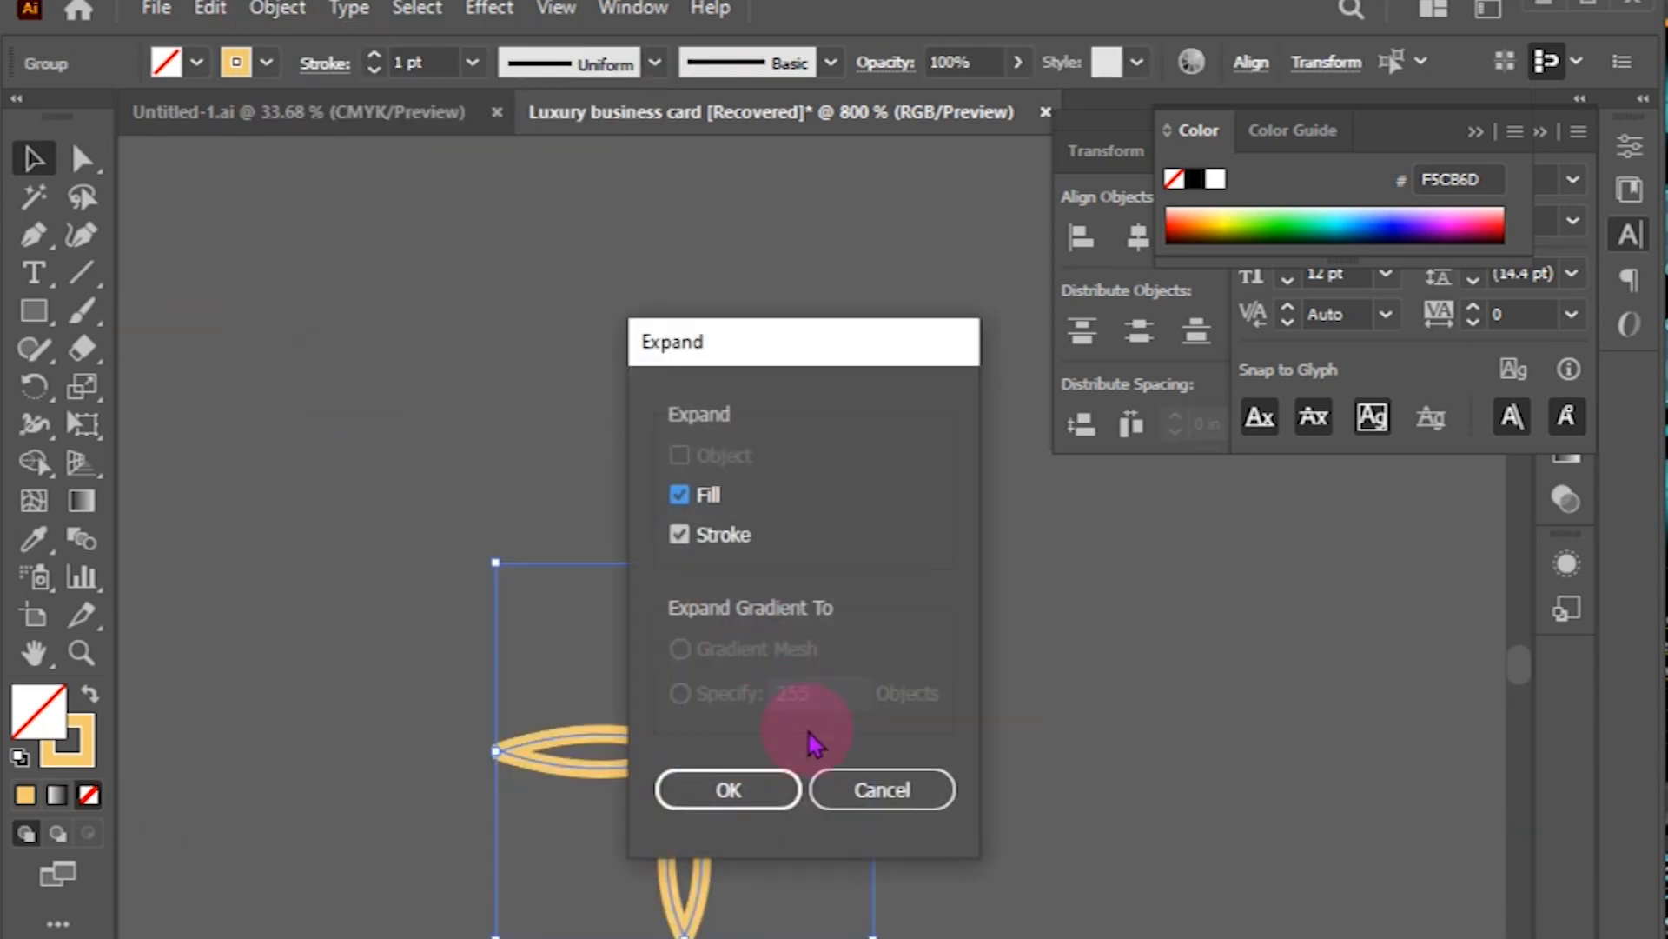
pyautogui.press('Return')
pyautogui.click(1002, 726)
pyautogui.click(684, 638)
pyautogui.moveTo(411, 558); pyautogui.dragTo(836, 868)
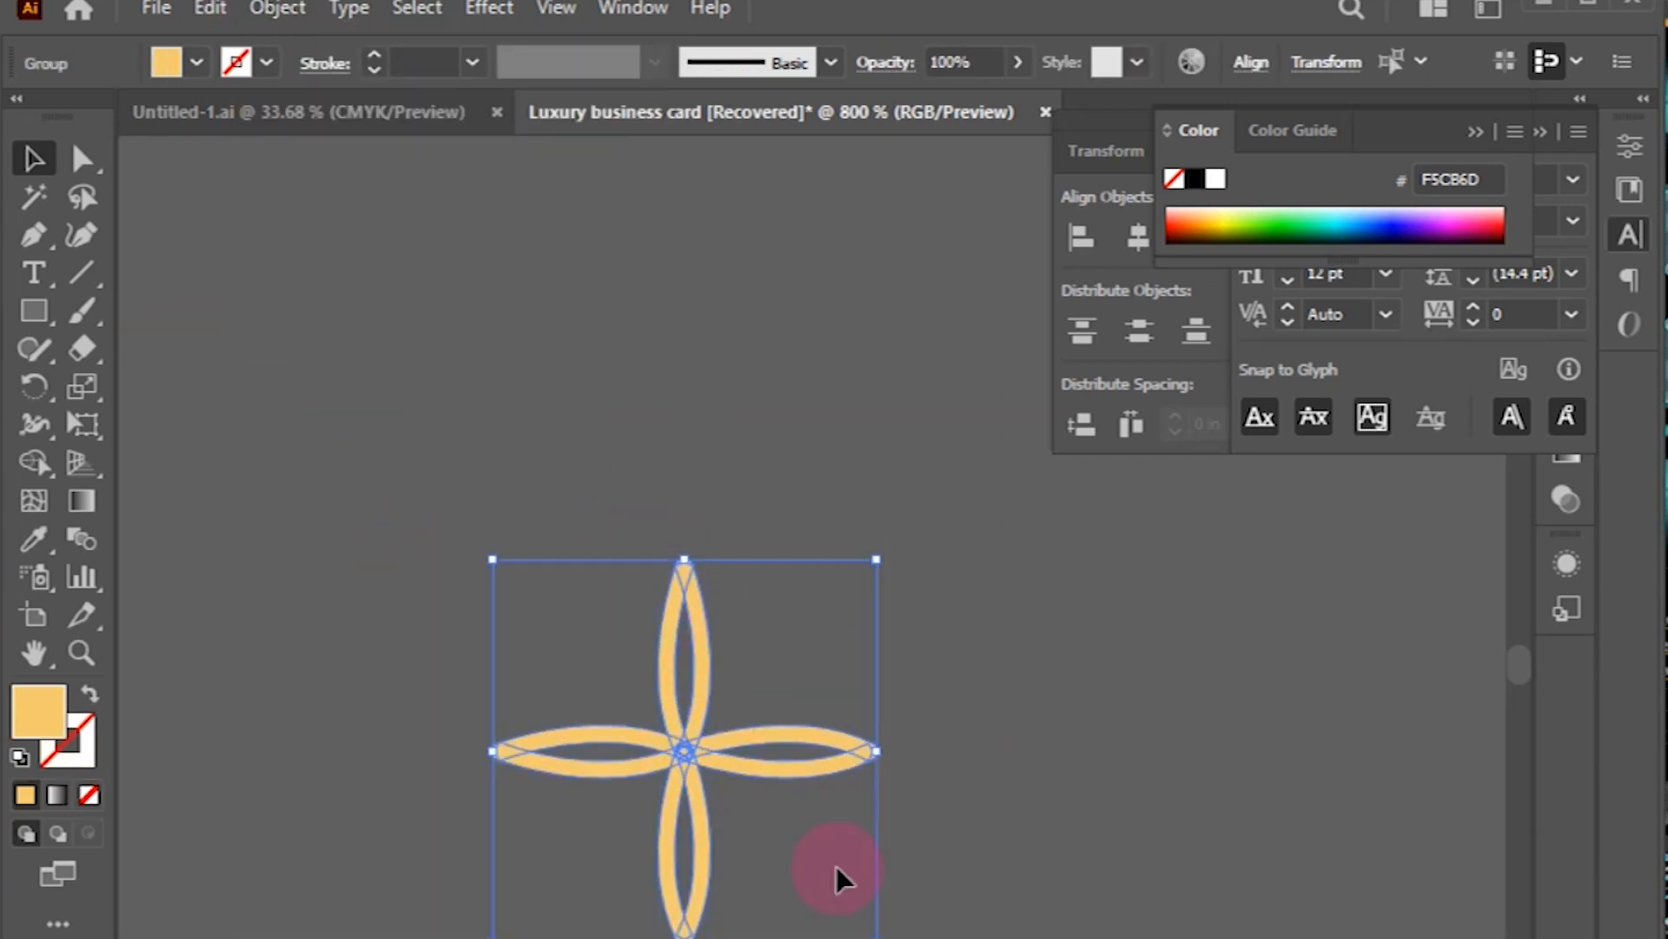
pyautogui.rightClick(949, 693)
pyautogui.click(1060, 930)
pyautogui.click(922, 644)
pyautogui.click(683, 610)
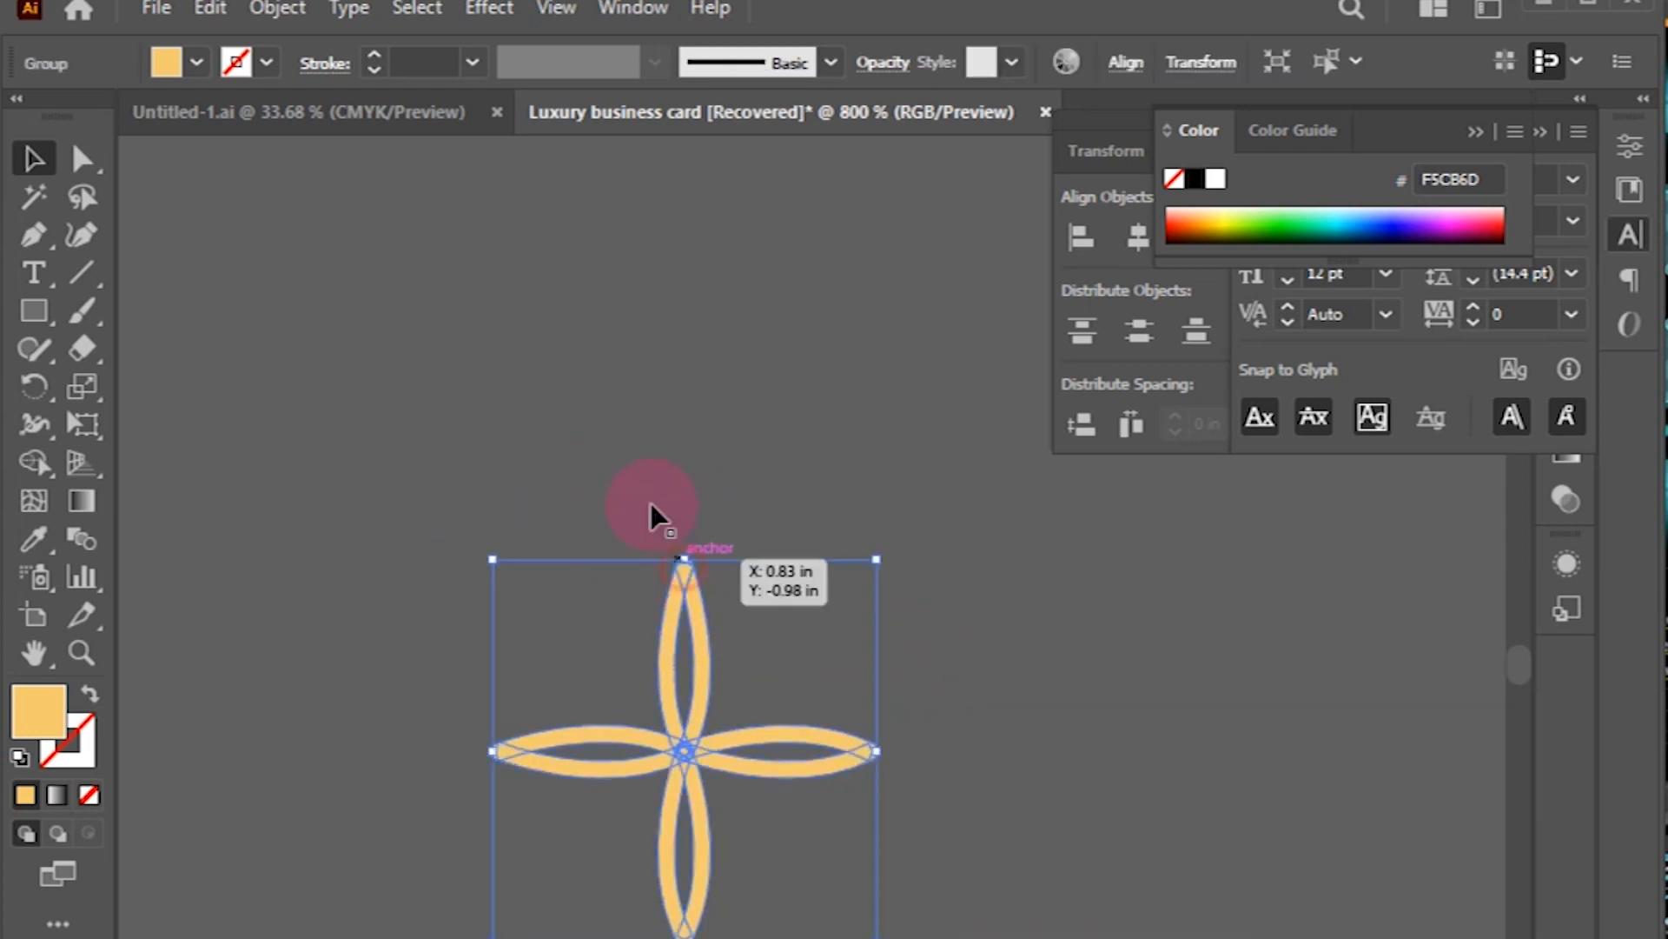
pyautogui.moveTo(879, 532); pyautogui.dragTo(980, 730)
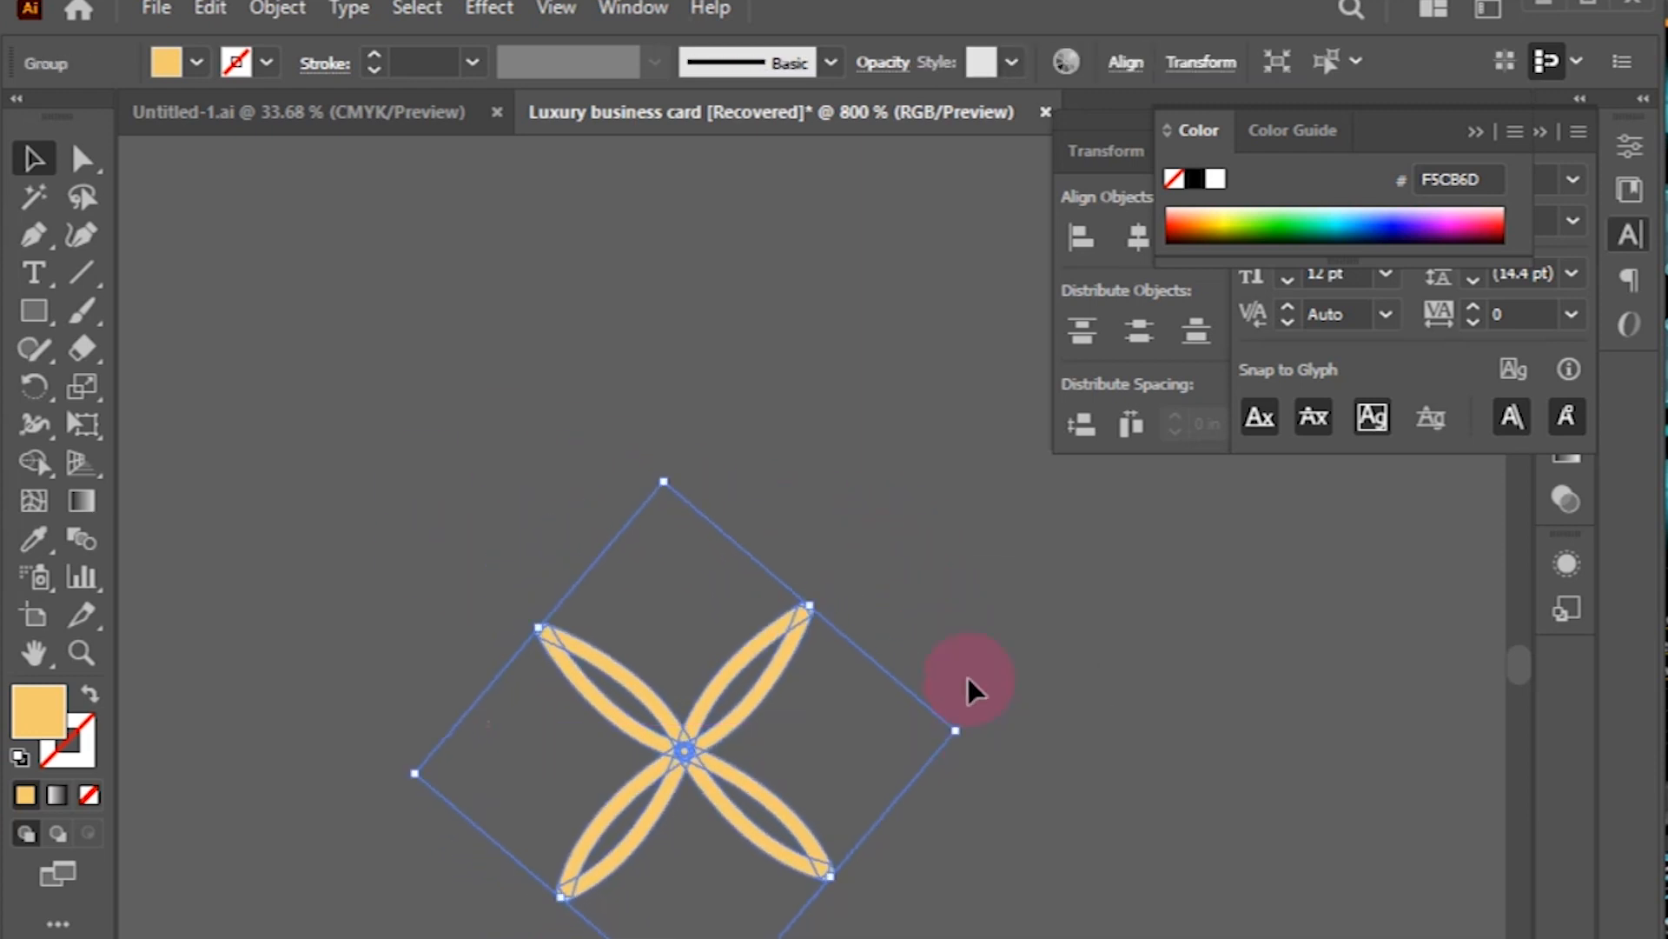
pyautogui.click(1013, 681)
# Step: Draw a gold stroke-only square above the flower and round all four corners
pyautogui.click(34, 310)
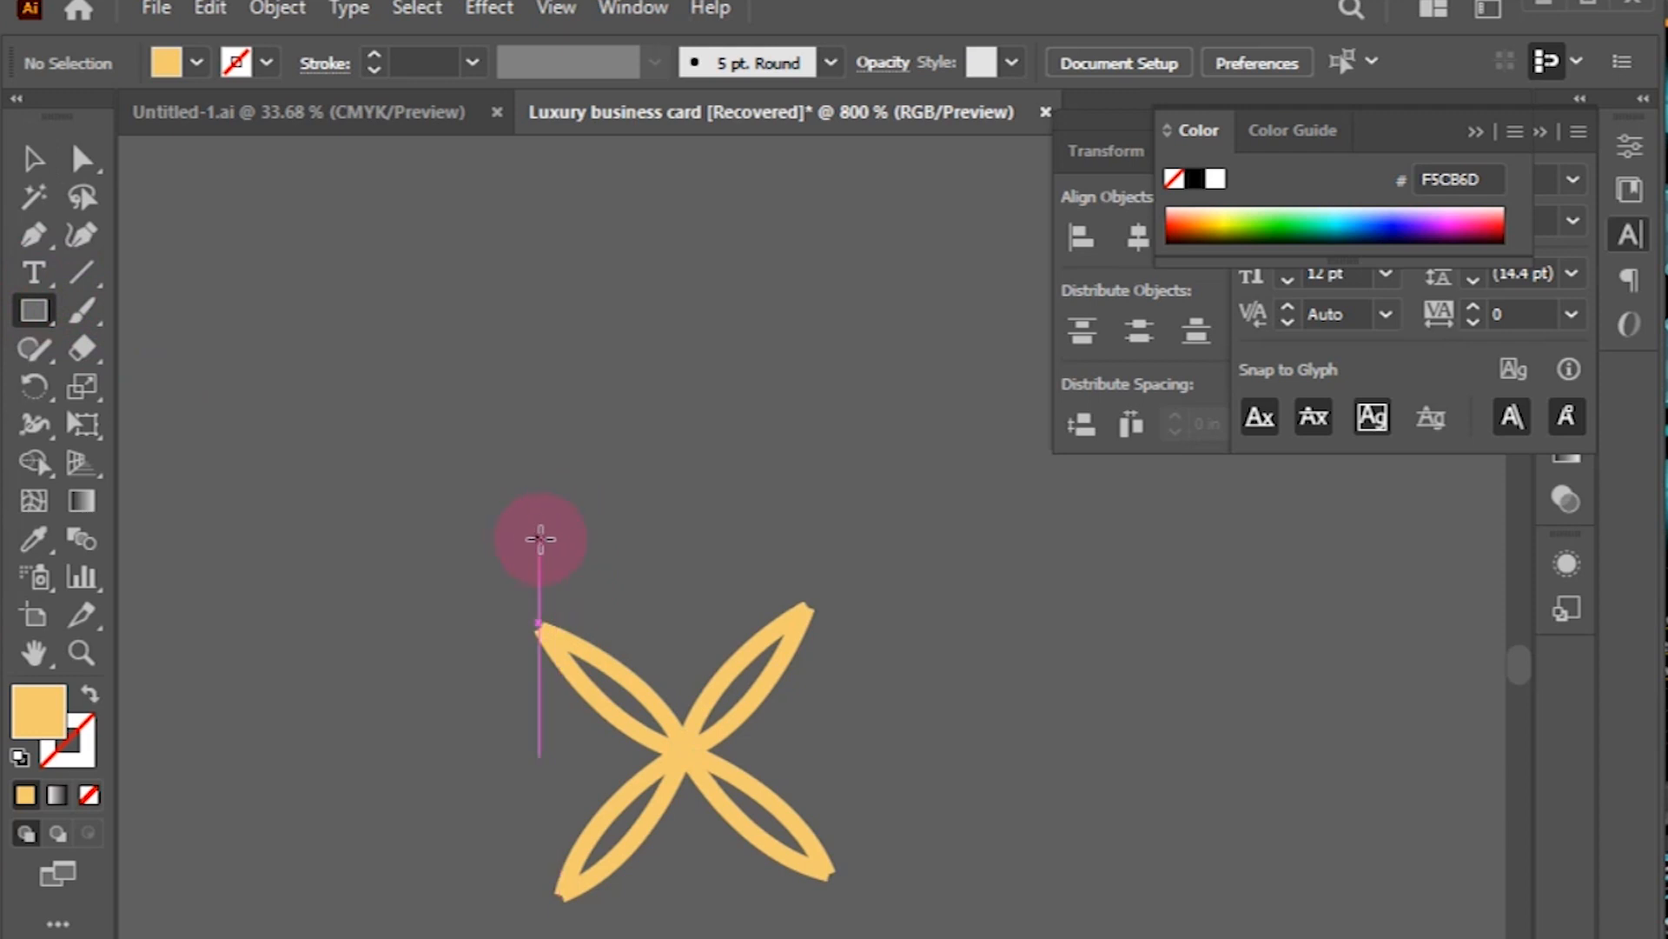
pyautogui.moveTo(510, 553)
pyautogui.mouseDown()
pyautogui.moveTo(642, 786)
pyautogui.moveTo(494, 523)
pyautogui.mouseUp()
pyautogui.hotkey('ctrl', 'z')
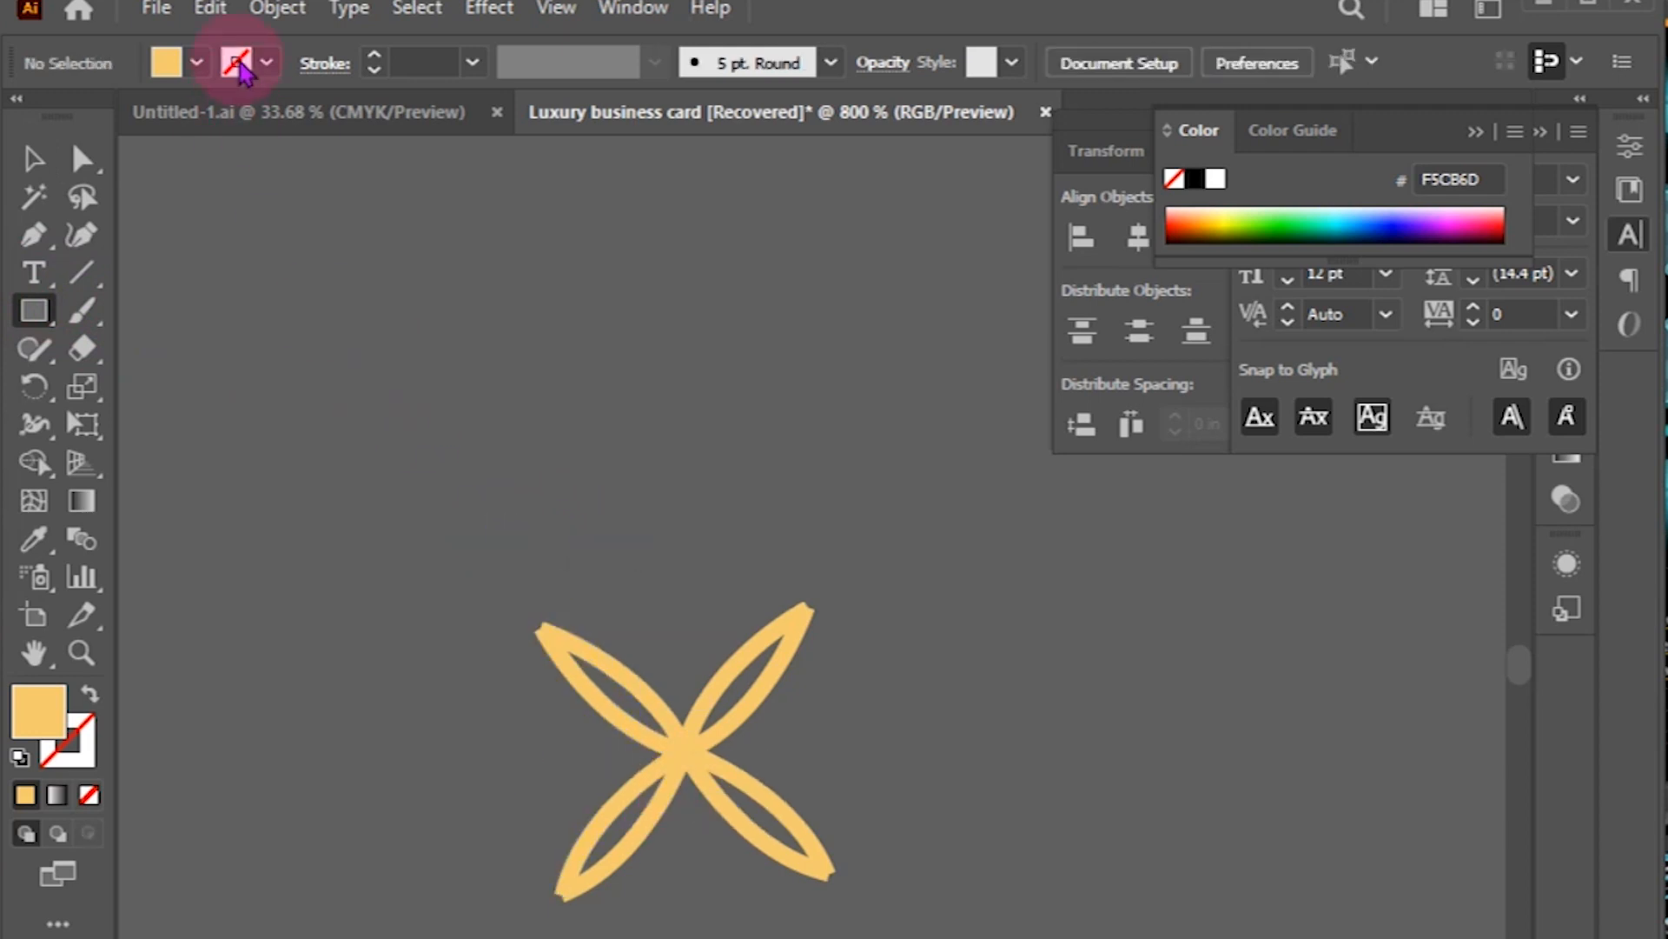
pyautogui.click(266, 63)
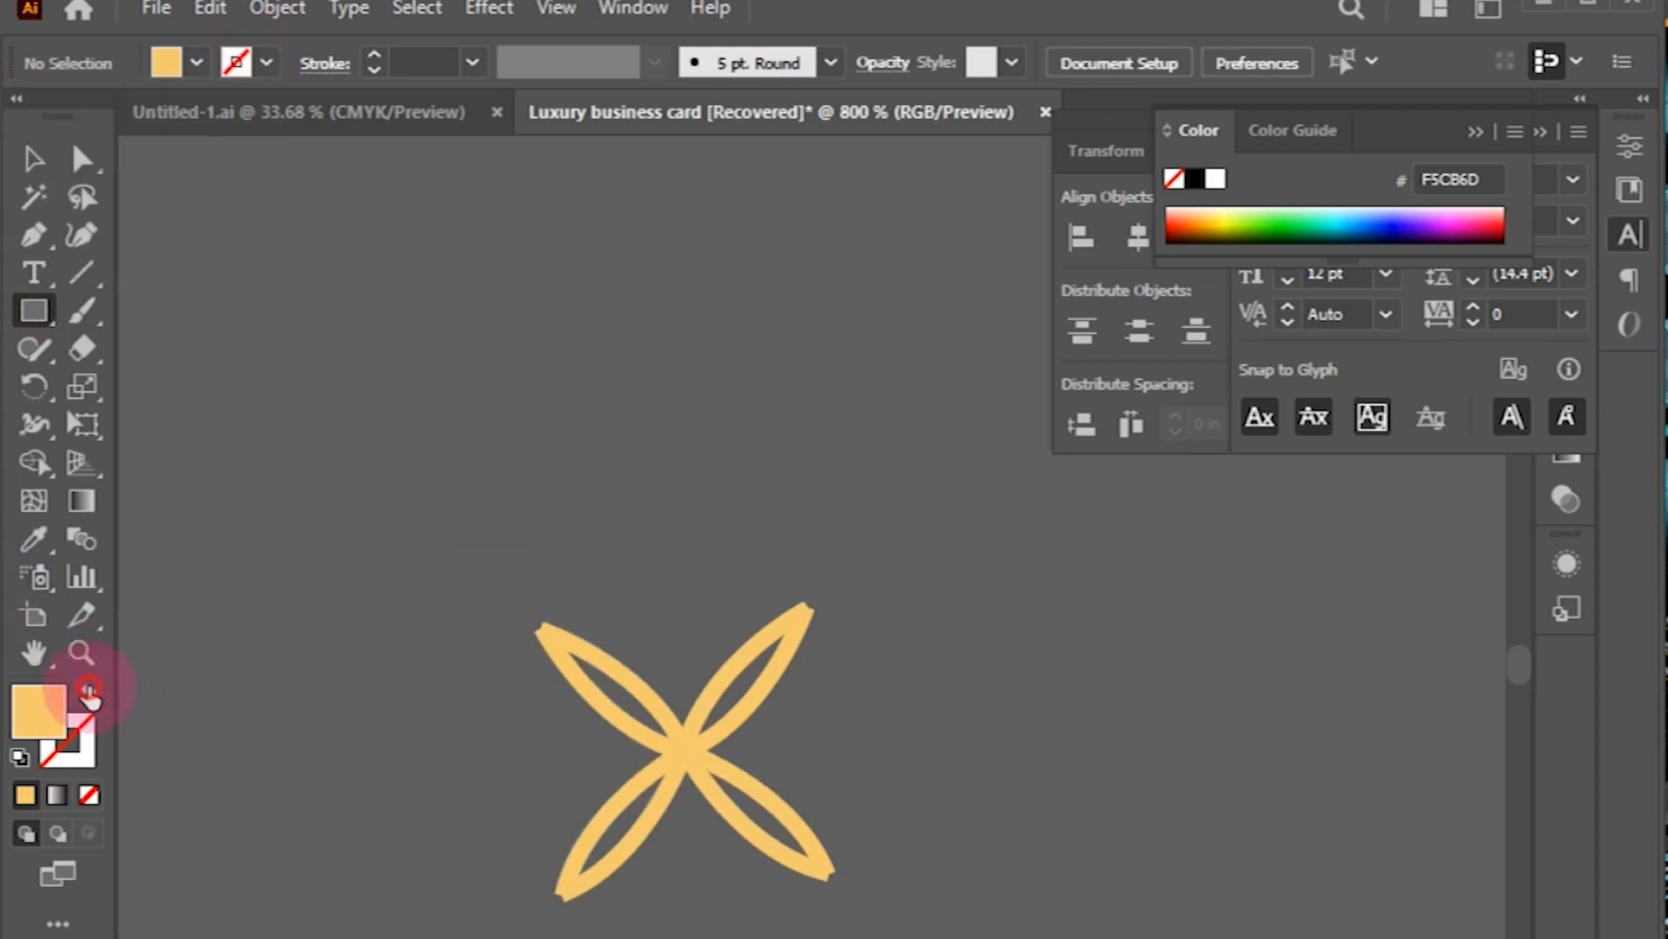
pyautogui.click(89, 692)
pyautogui.moveTo(536, 346); pyautogui.dragTo(852, 663)
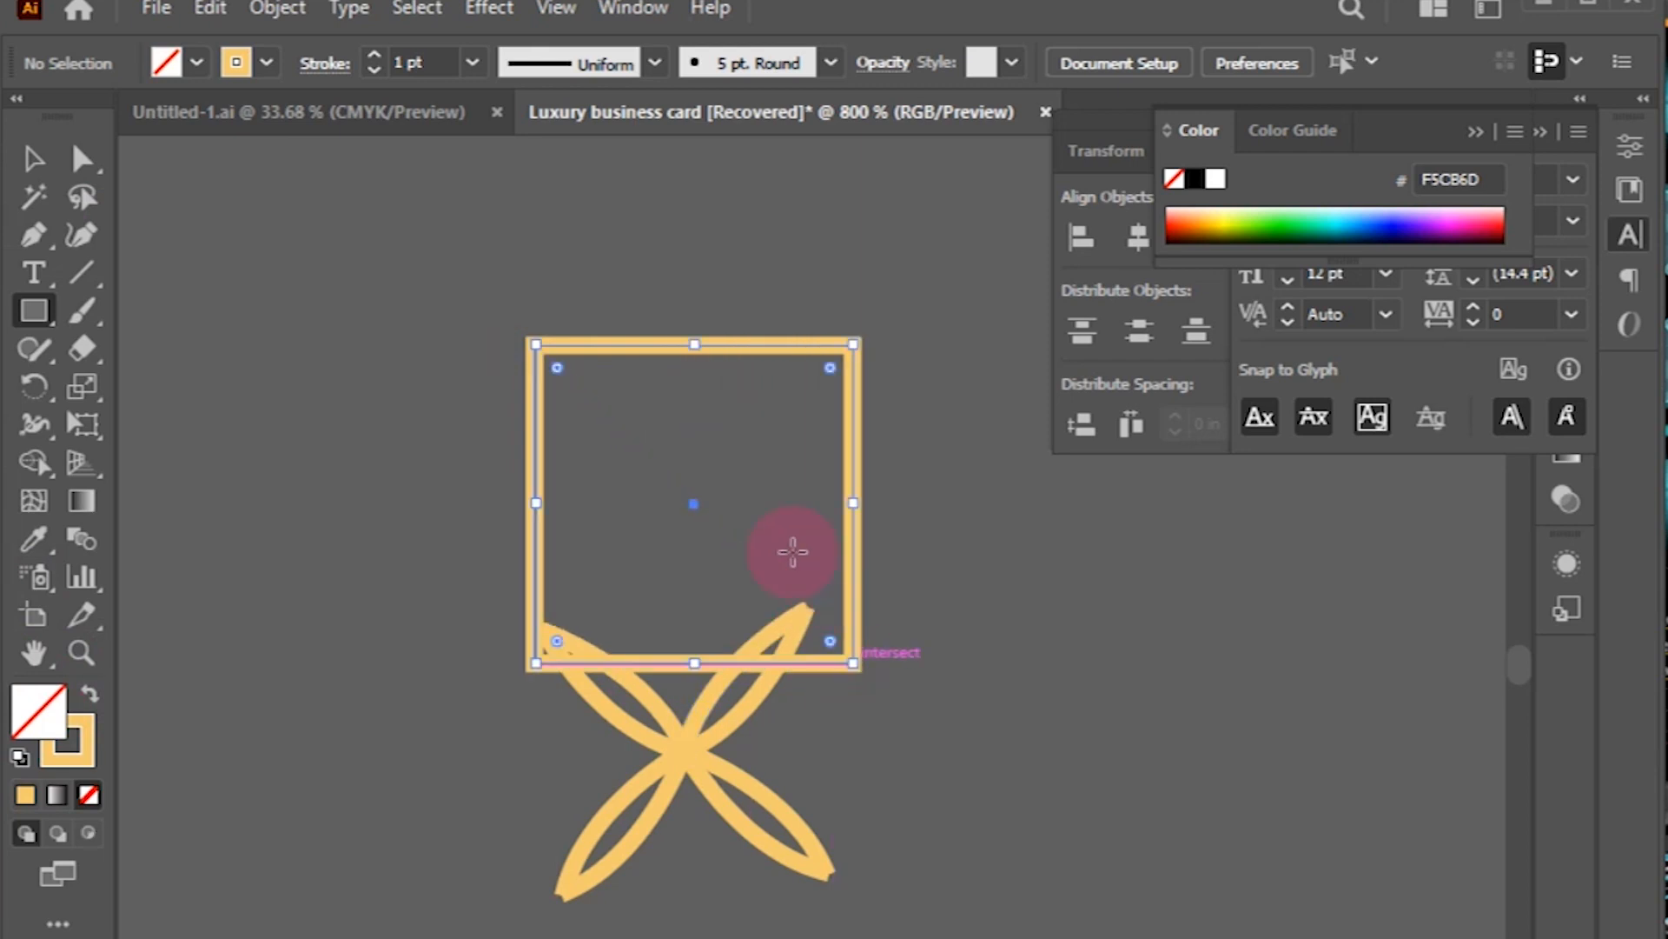
pyautogui.click(35, 159)
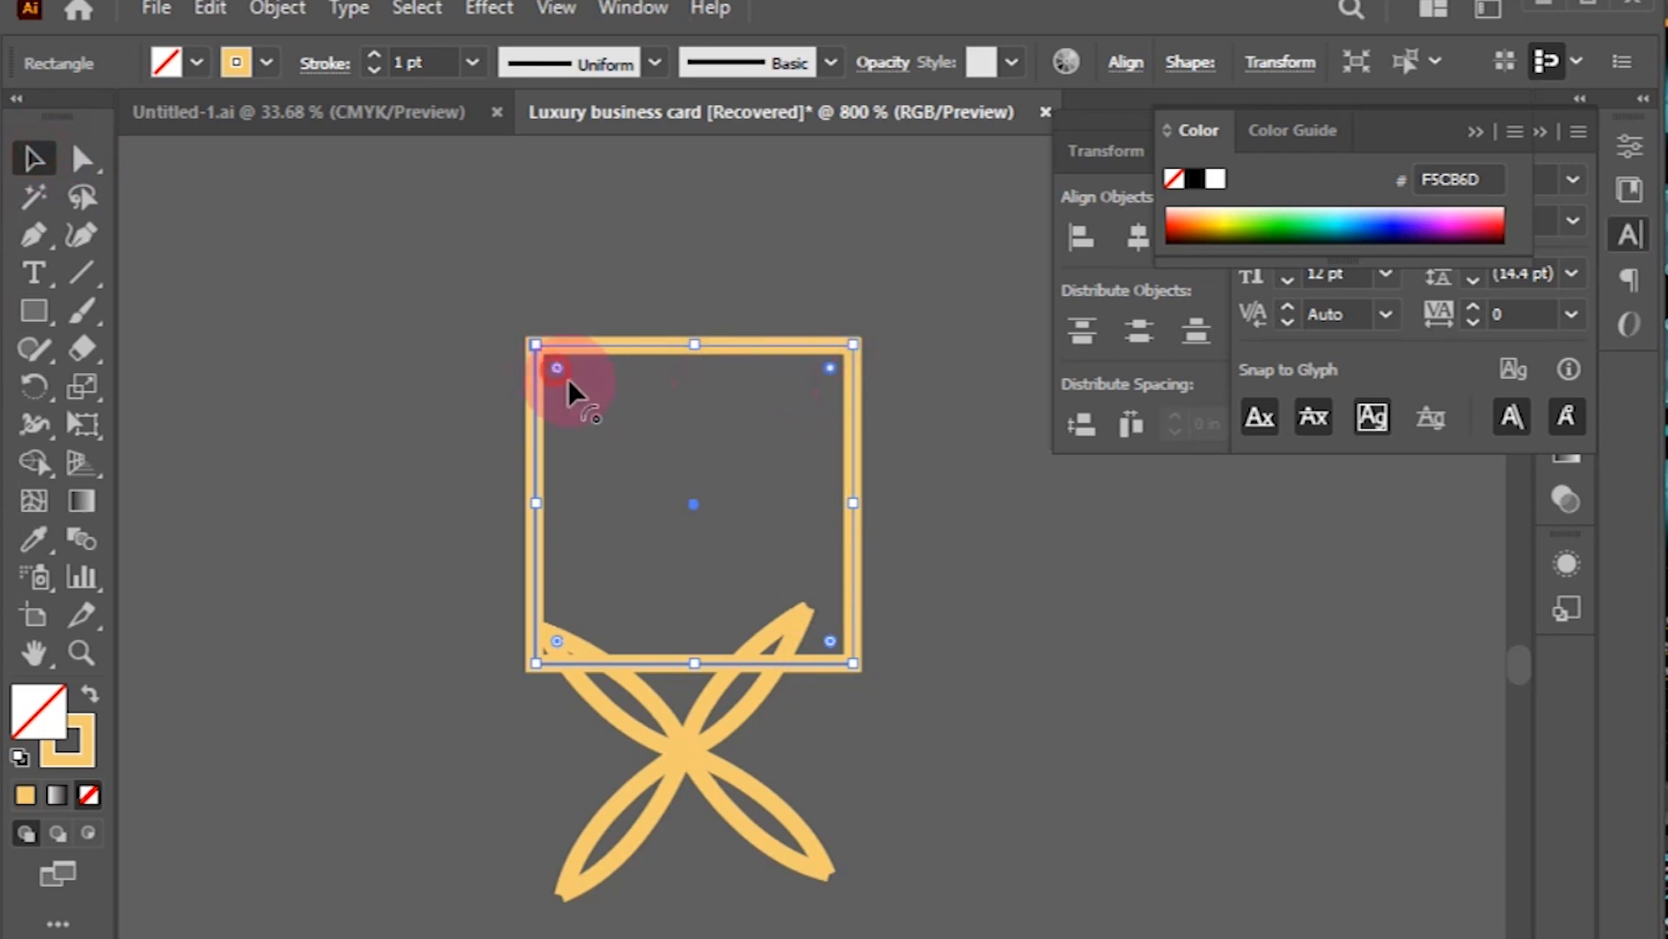
pyautogui.moveTo(832, 373); pyautogui.dragTo(927, 518)
# Step: Rotate the rounded square into a diamond, move it over the flower, and enlarge it
pyautogui.click(765, 501)
pyautogui.moveTo(819, 410); pyautogui.dragTo(812, 641)
pyautogui.moveTo(700, 502); pyautogui.dragTo(725, 458)
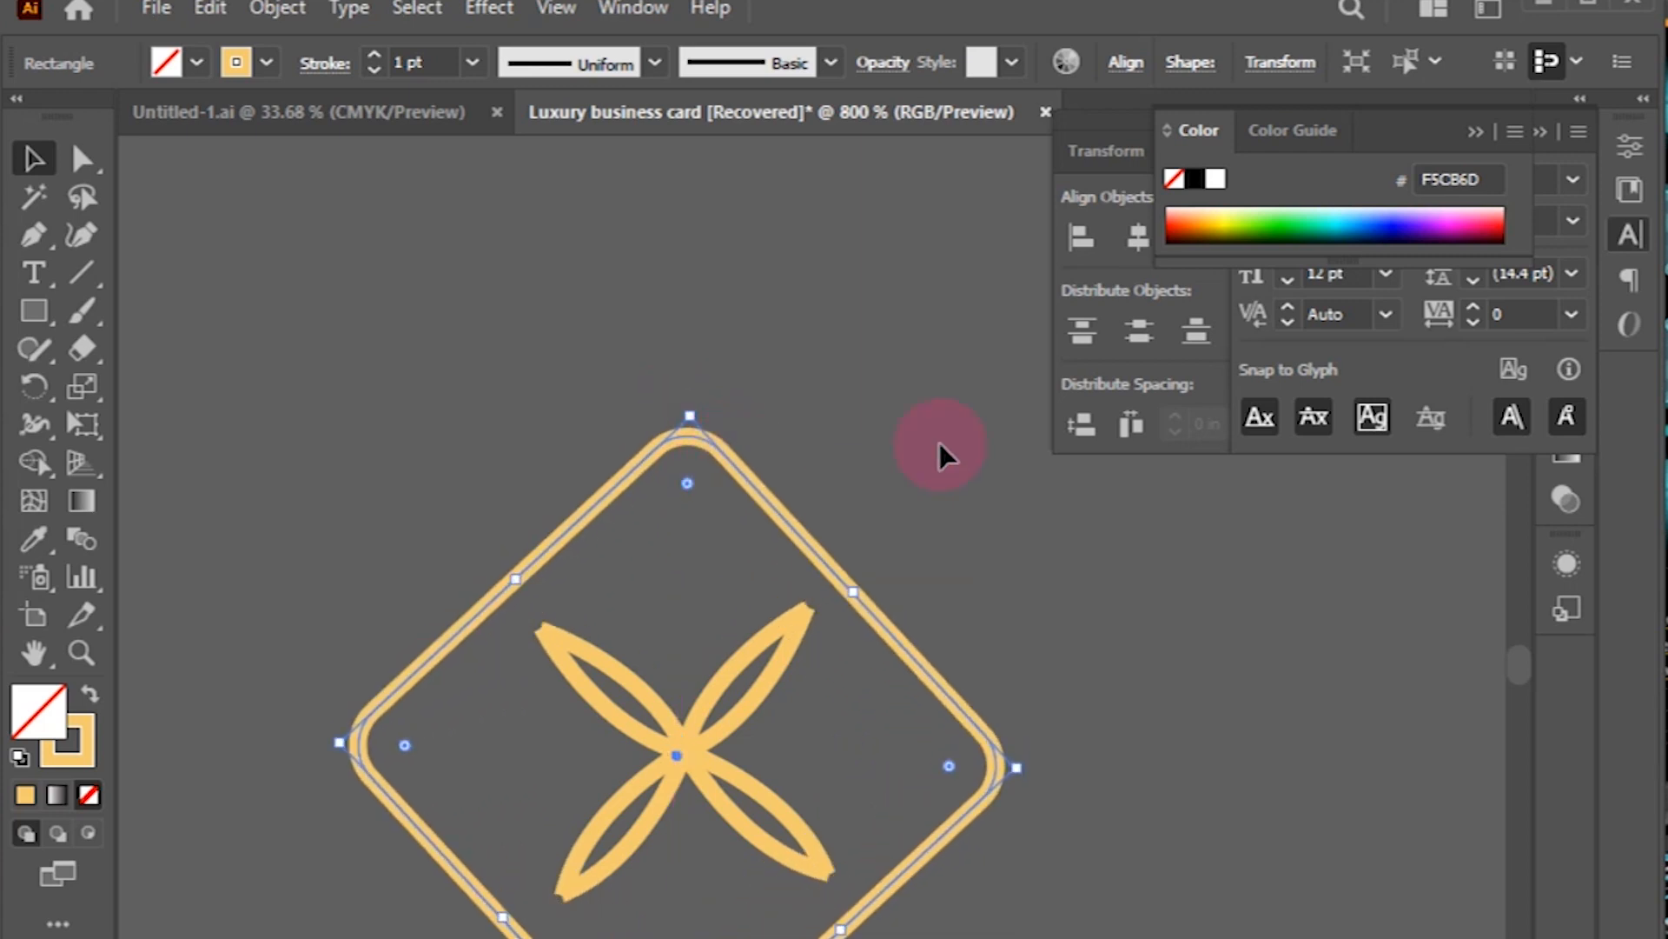
pyautogui.click(909, 407)
pyautogui.hotkey('ctrl', '-')
pyautogui.hotkey('ctrl', '-')
pyautogui.hotkey('ctrl', '-')
pyautogui.hotkey('ctrl', '-')
pyautogui.hotkey('ctrl', '-')
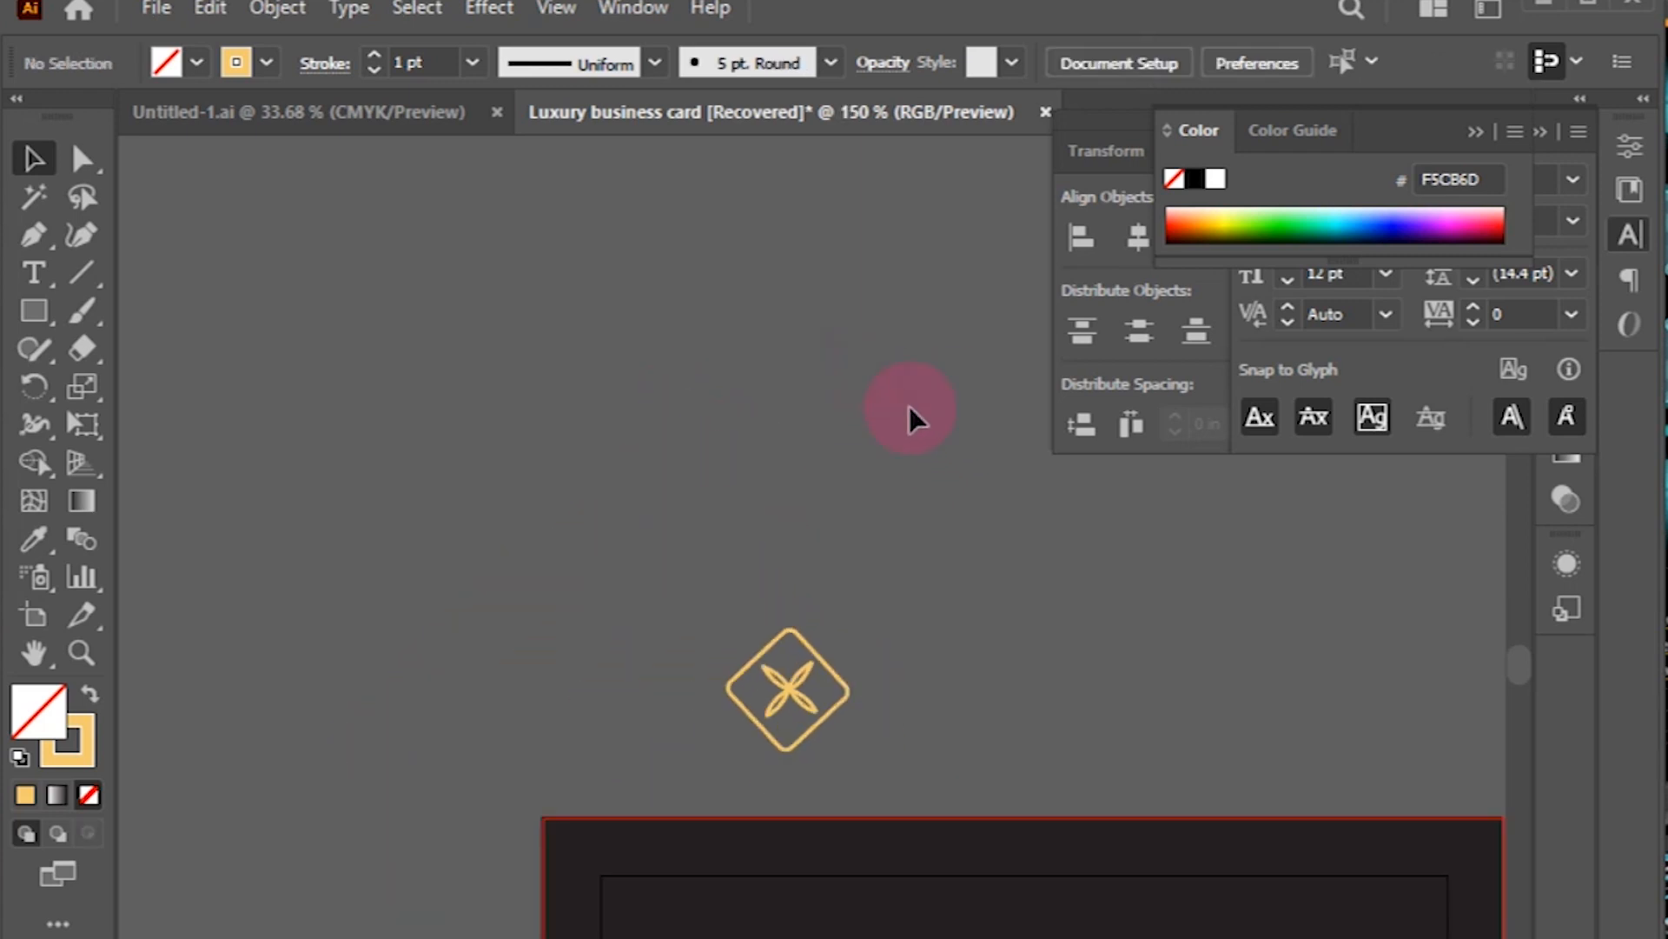
# Step: Group the diamond and flower into one logo and move it onto the dark card
pyautogui.moveTo(923, 809); pyautogui.dragTo(780, 695)
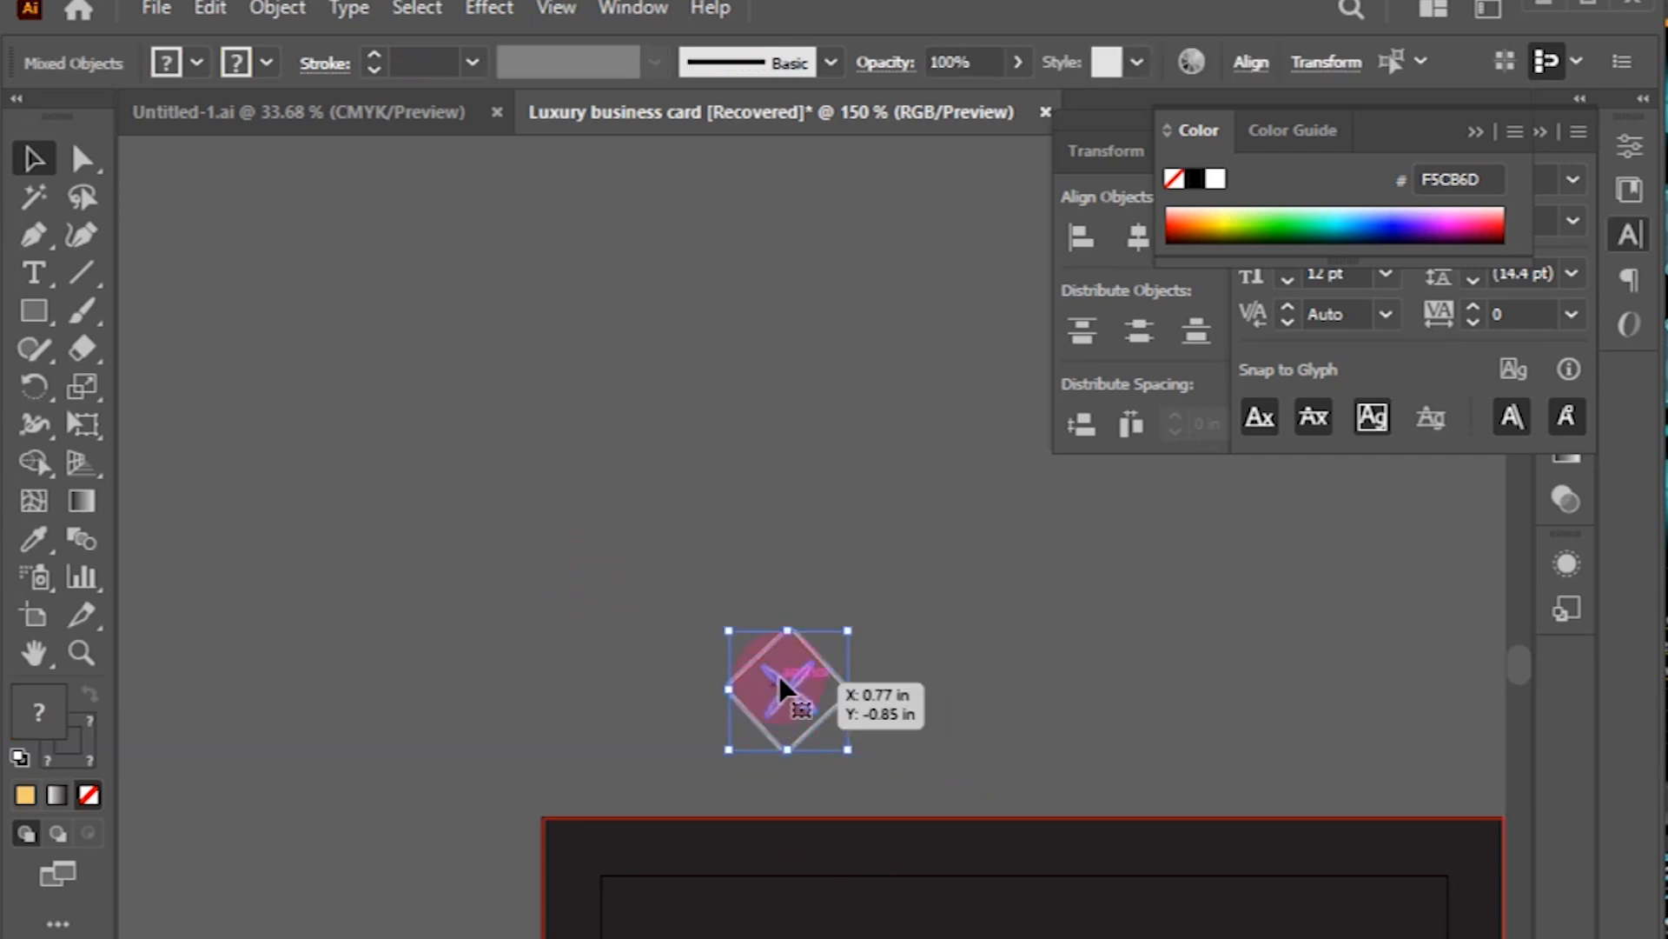
pyautogui.rightClick(780, 691)
pyautogui.click(782, 909)
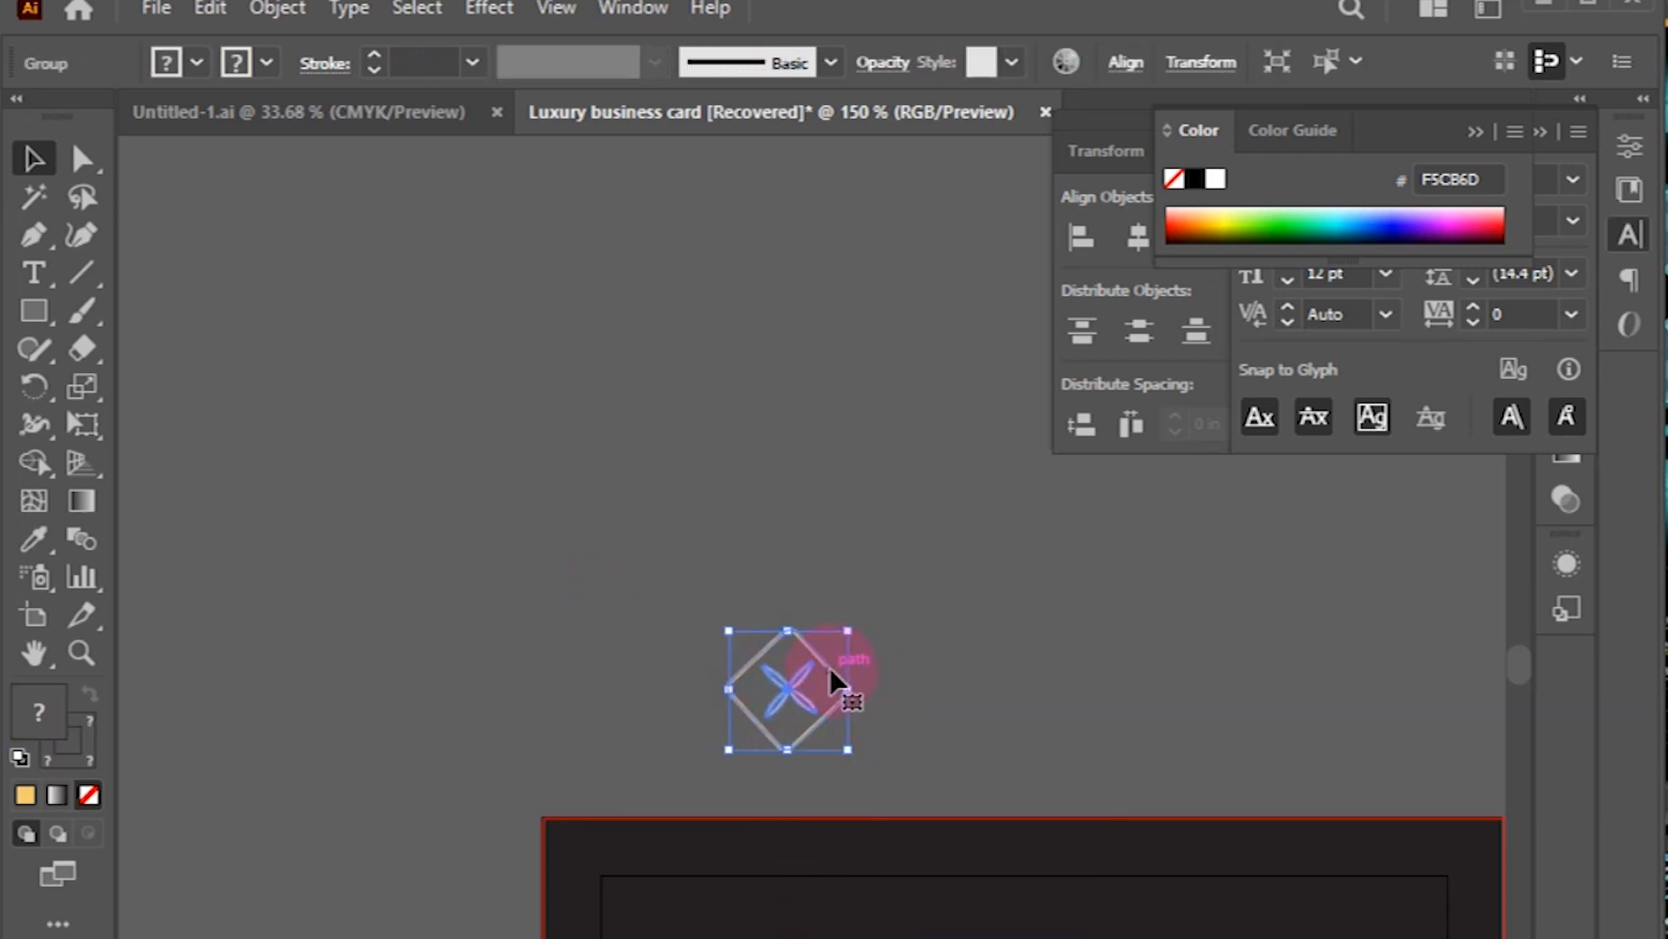
pyautogui.moveTo(833, 680); pyautogui.dragTo(862, 929)
pyautogui.click(867, 634)
pyautogui.hotkey('ctrl', '-')
pyautogui.hotkey('ctrl', '-')
pyautogui.moveTo(982, 890); pyautogui.dragTo(1265, 682)
pyautogui.hotkey('ctrl', '=')
pyautogui.hotkey('ctrl', '=')
pyautogui.hotkey('ctrl', '=')
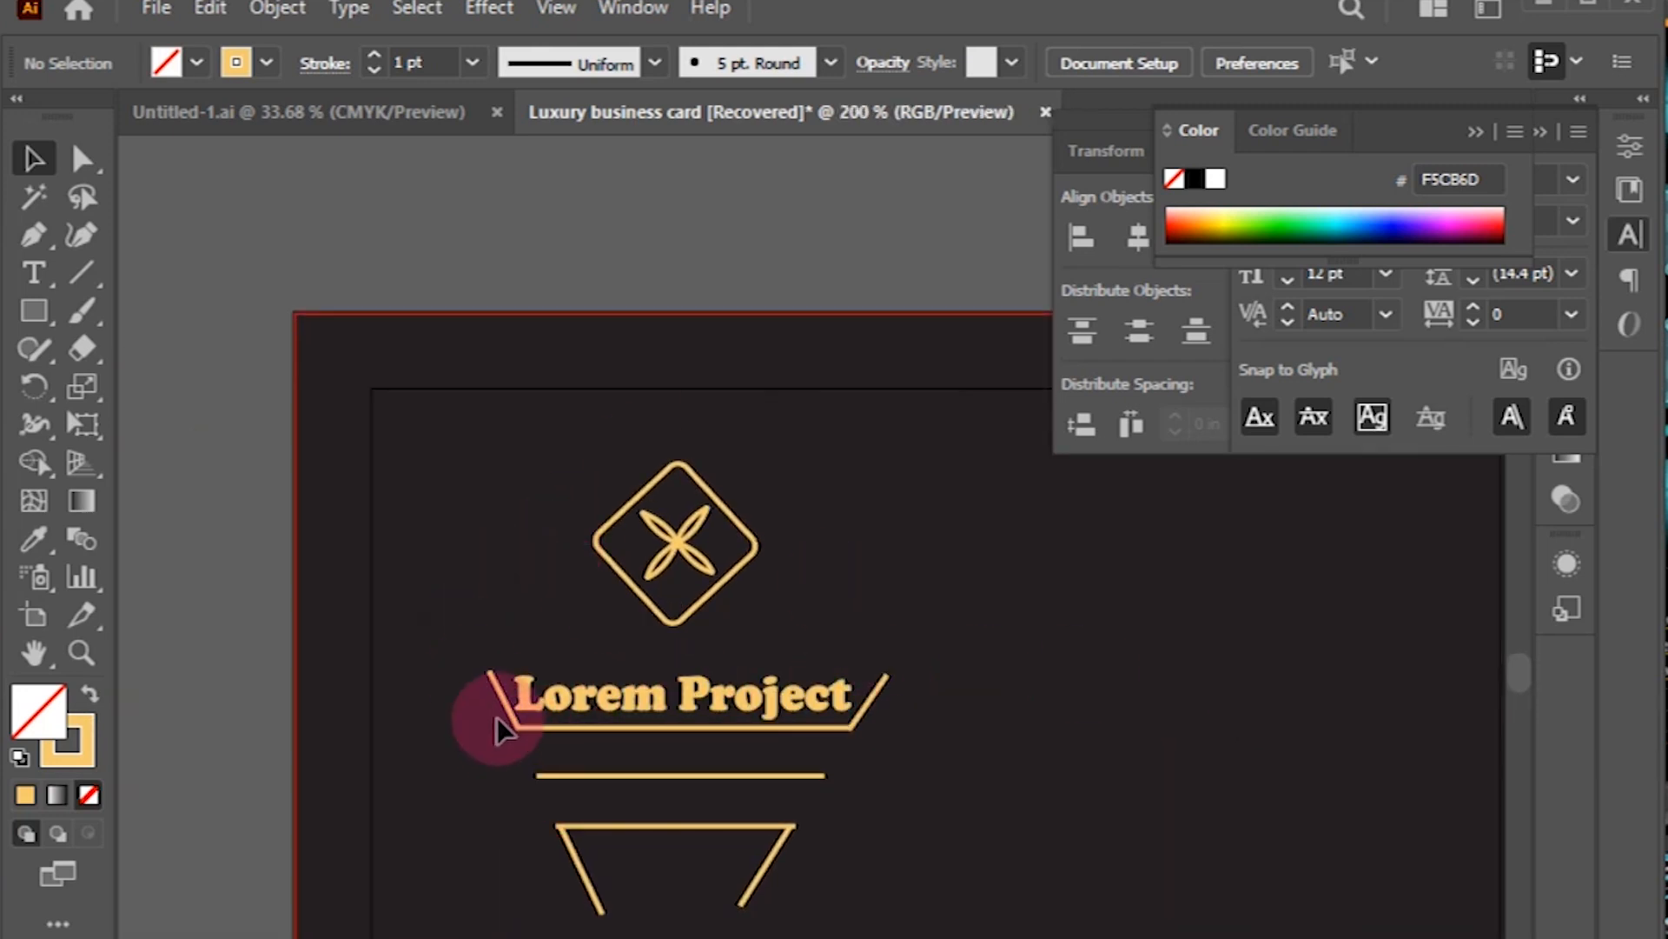
# Step: Select the bracket and line under Lorem Project and open the Align panel
pyautogui.click(559, 739)
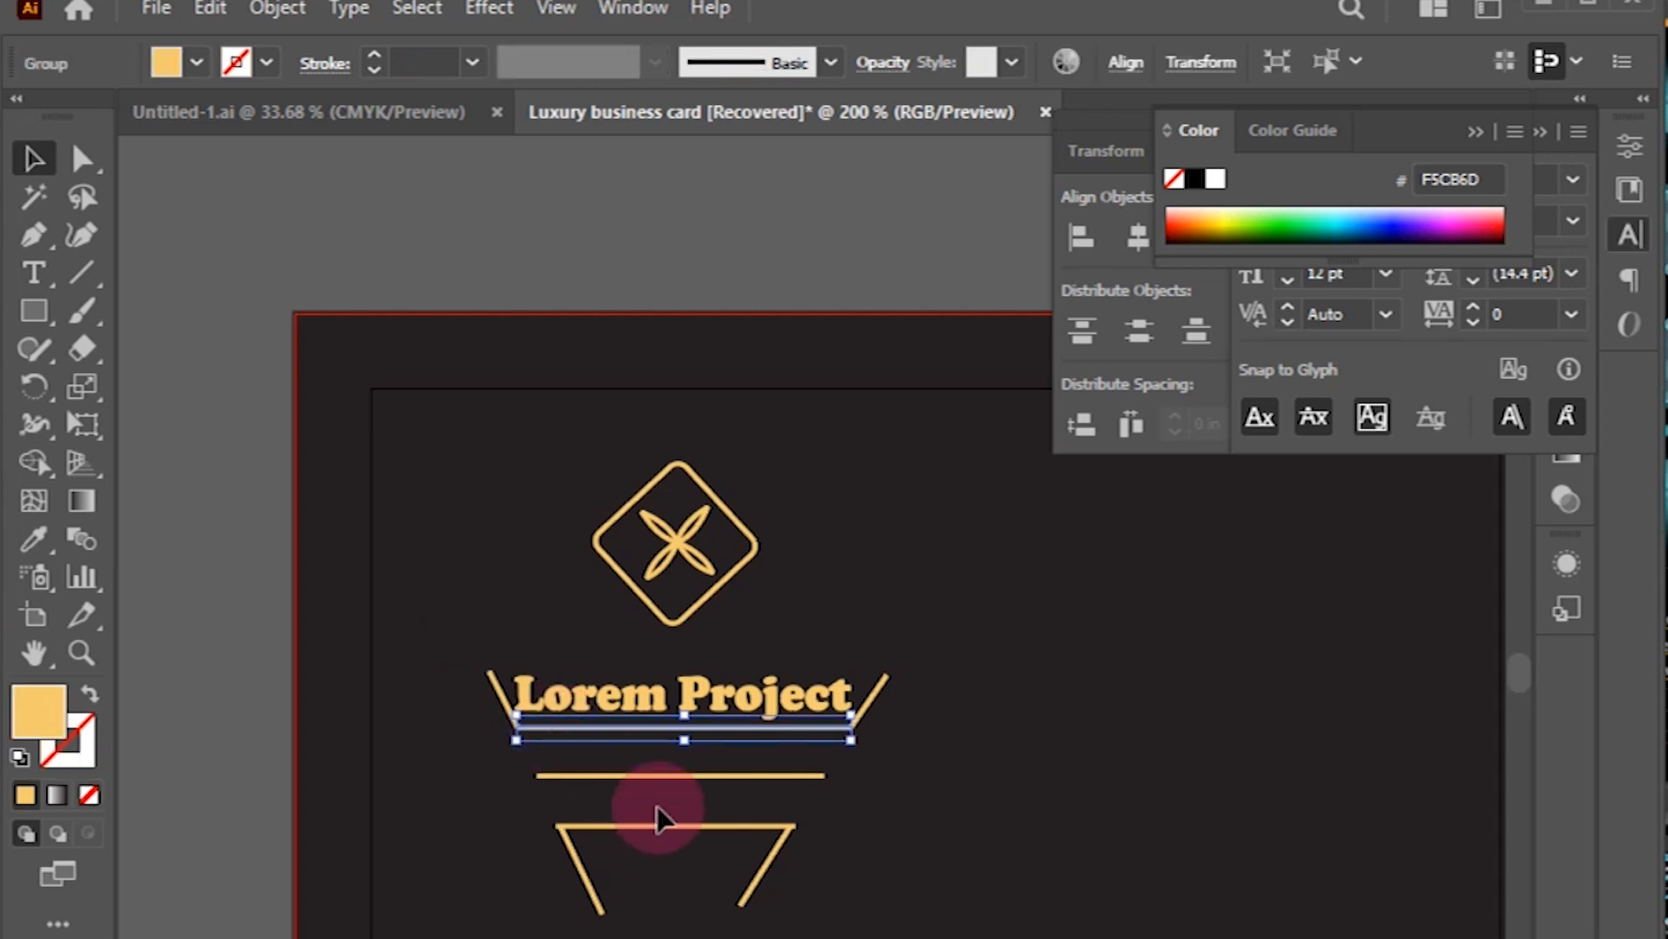
pyautogui.keyDown('shift'); pyautogui.click(659, 833); pyautogui.keyUp('shift')
pyautogui.click(632, 8)
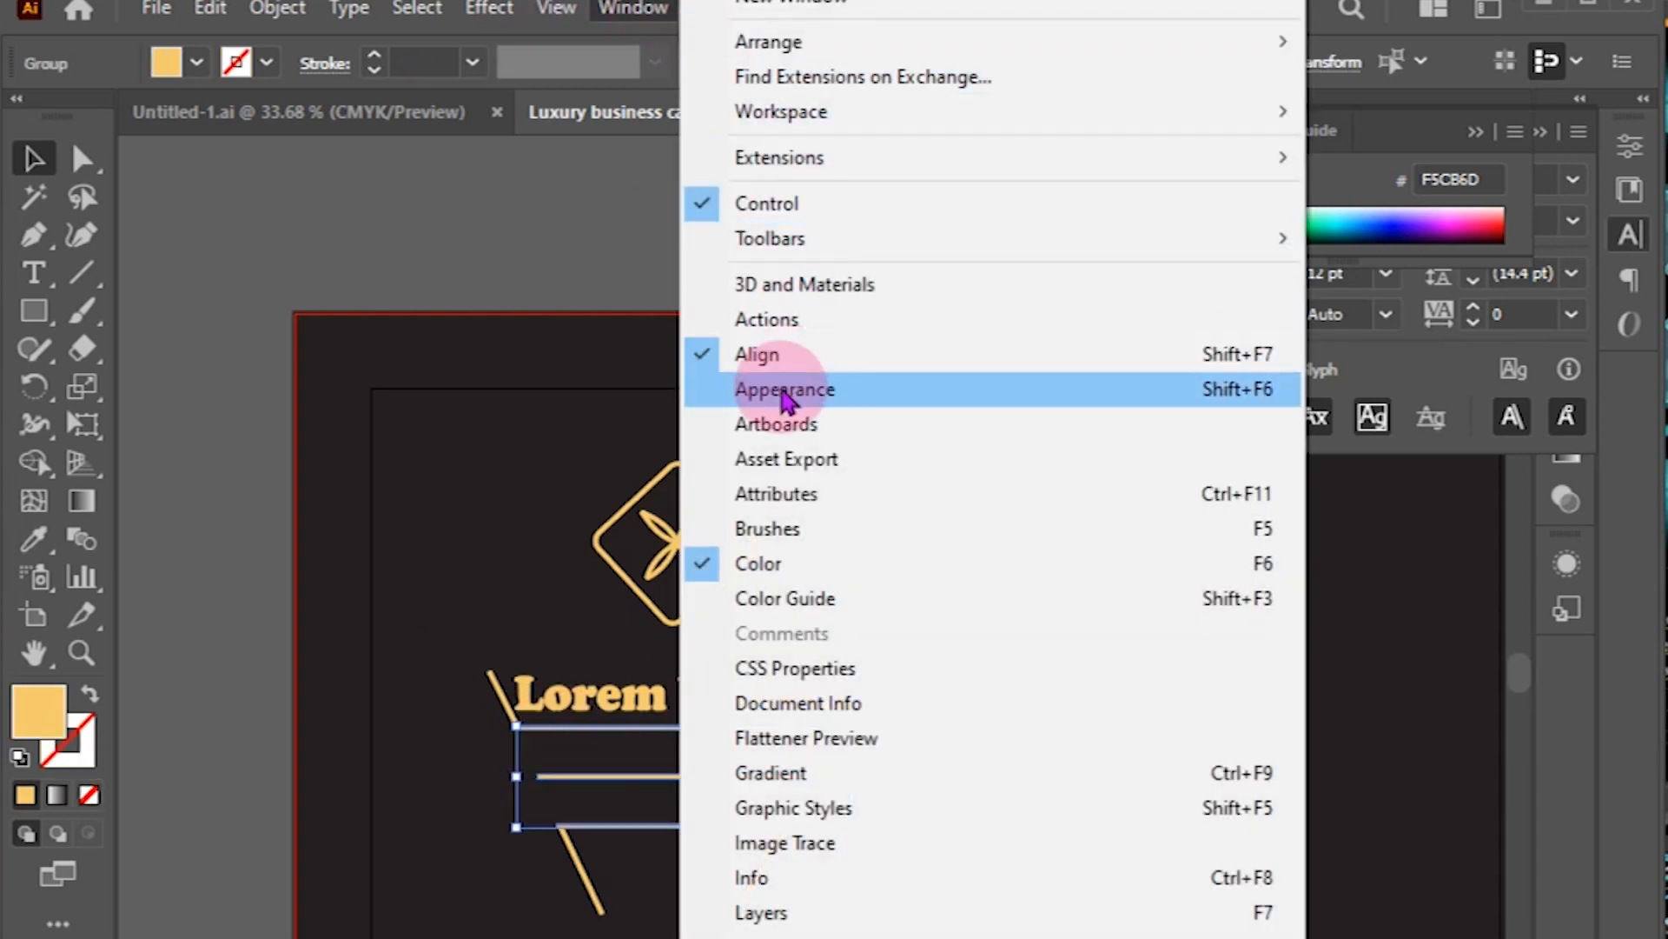
pyautogui.click(757, 353)
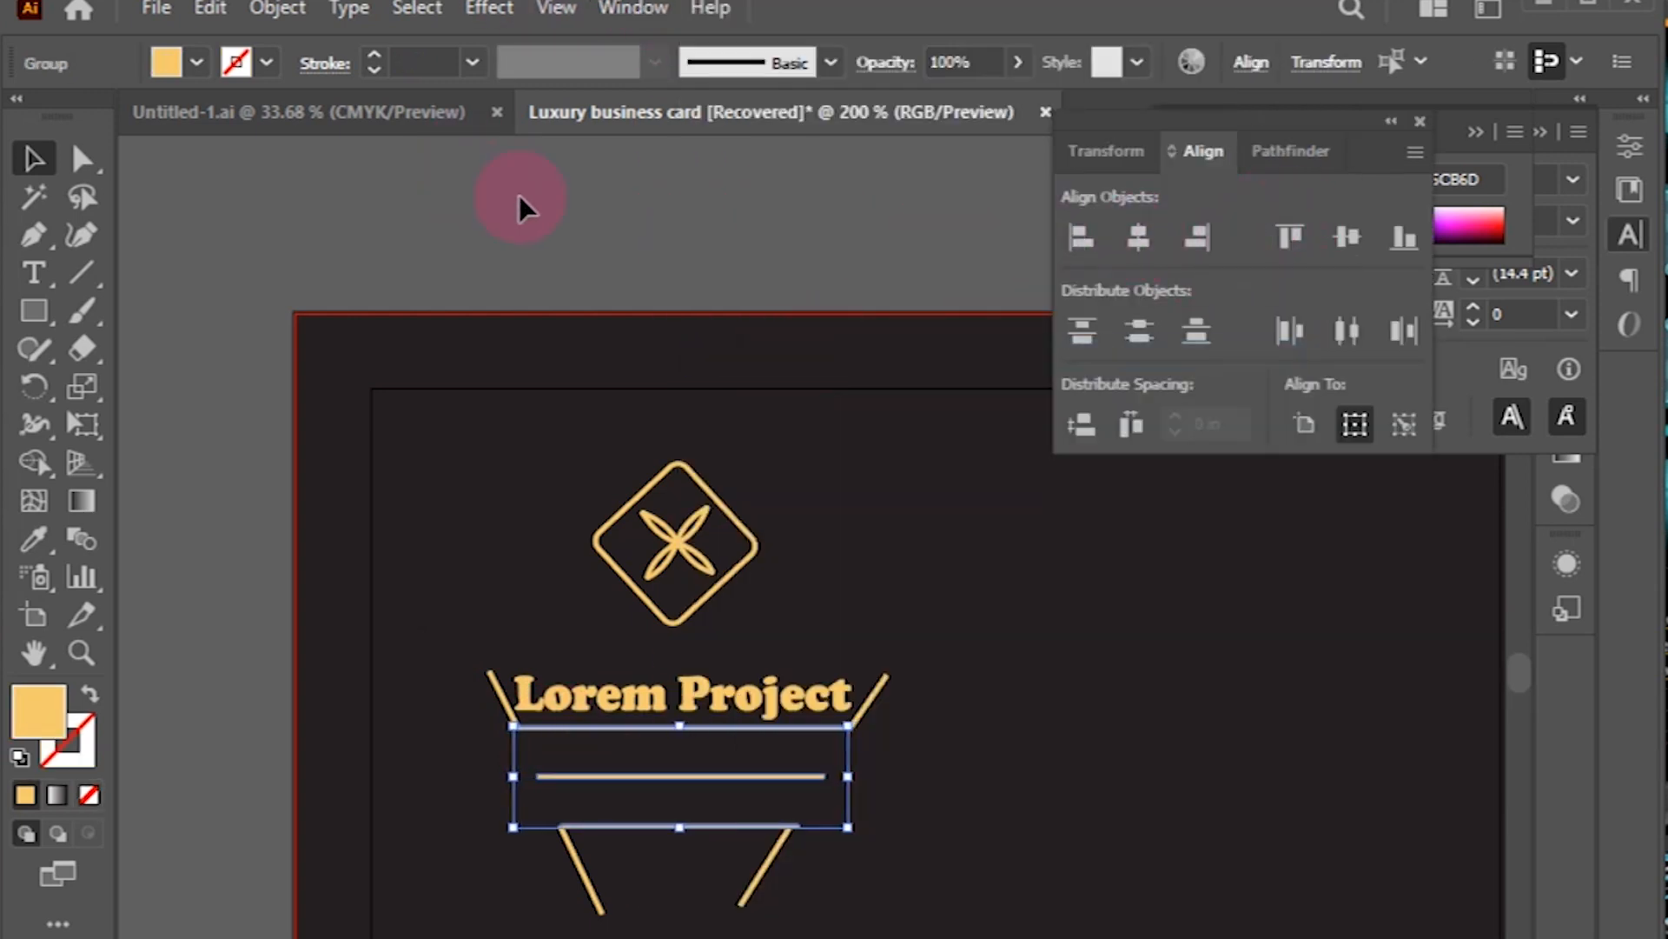
pyautogui.click(486, 191)
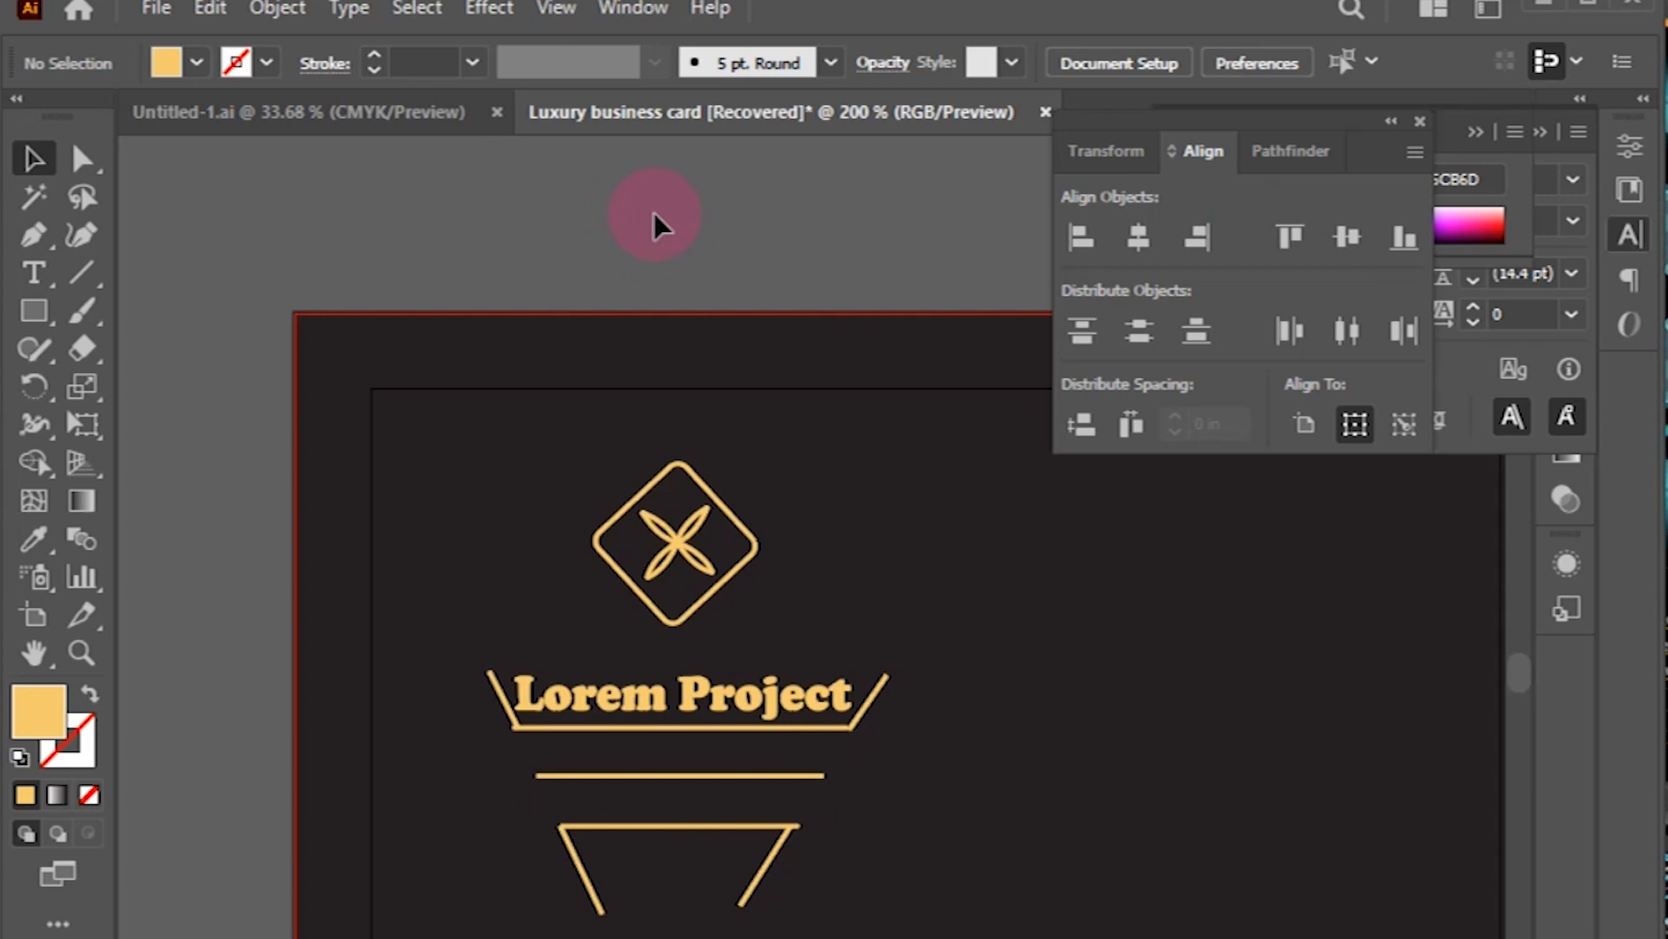
# Step: Shorten the trapezoid top line's right end and extend its left end to meet the leg
pyautogui.click(794, 830)
pyautogui.click(785, 826)
pyautogui.hotkey('ctrl', '=')
pyautogui.hotkey('ctrl', '=')
pyautogui.hotkey('ctrl', '=')
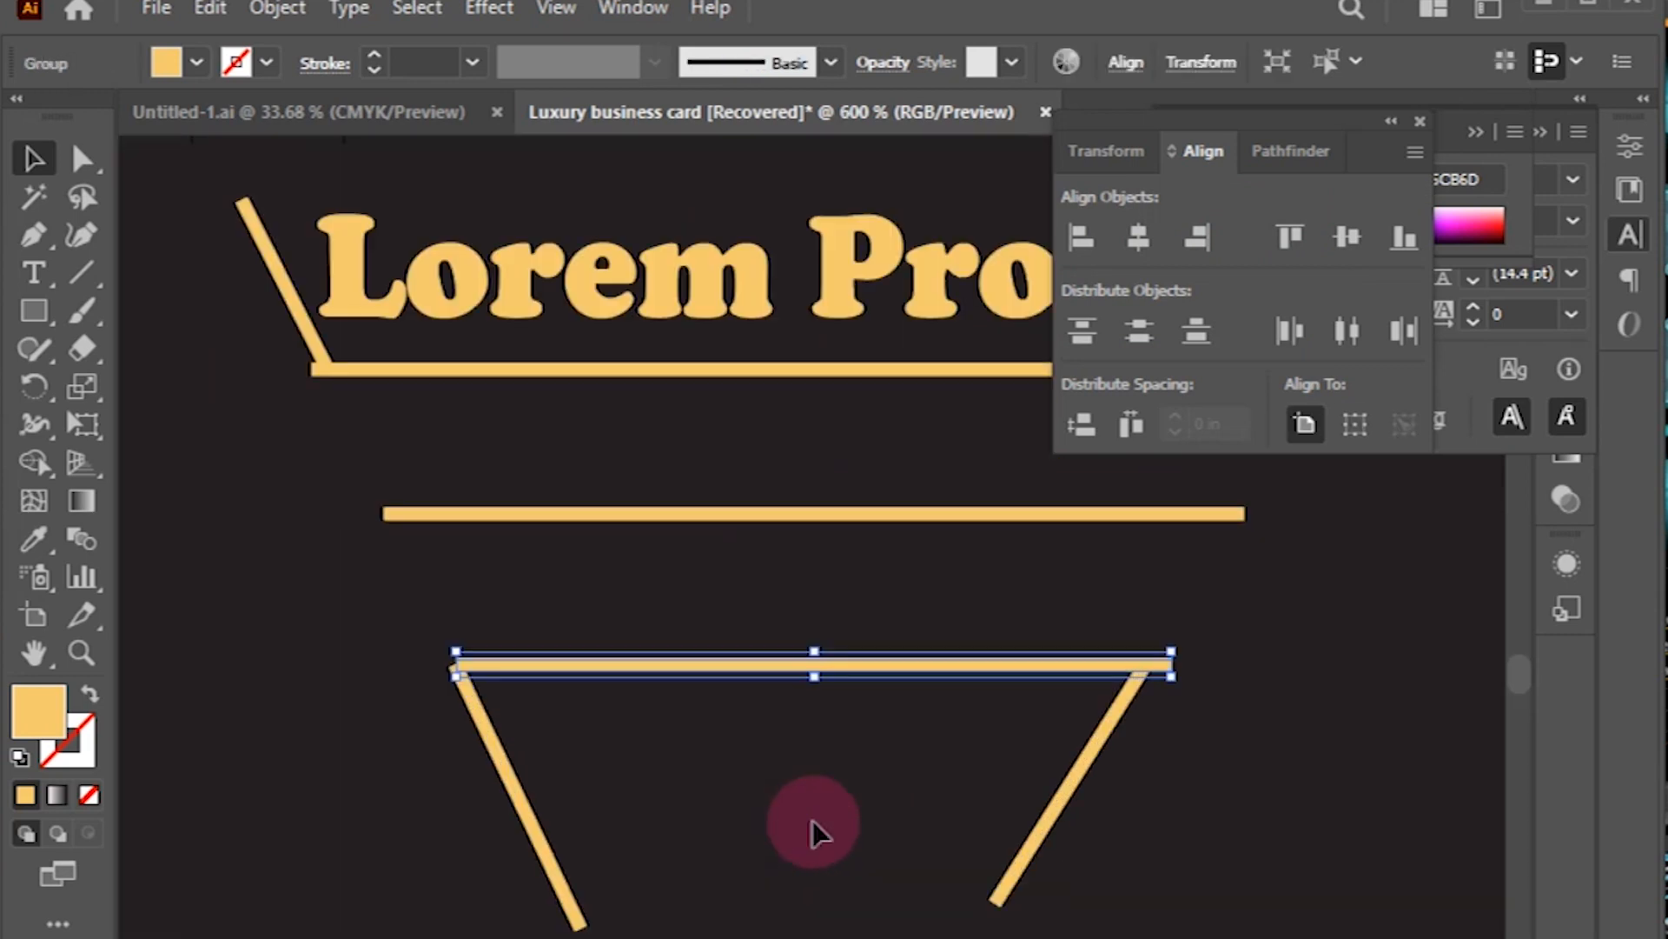
pyautogui.moveTo(1170, 666)
pyautogui.mouseDown()
pyautogui.moveTo(1136, 665)
pyautogui.moveTo(1152, 666)
pyautogui.mouseUp()
pyautogui.click(503, 719)
pyautogui.click(469, 673)
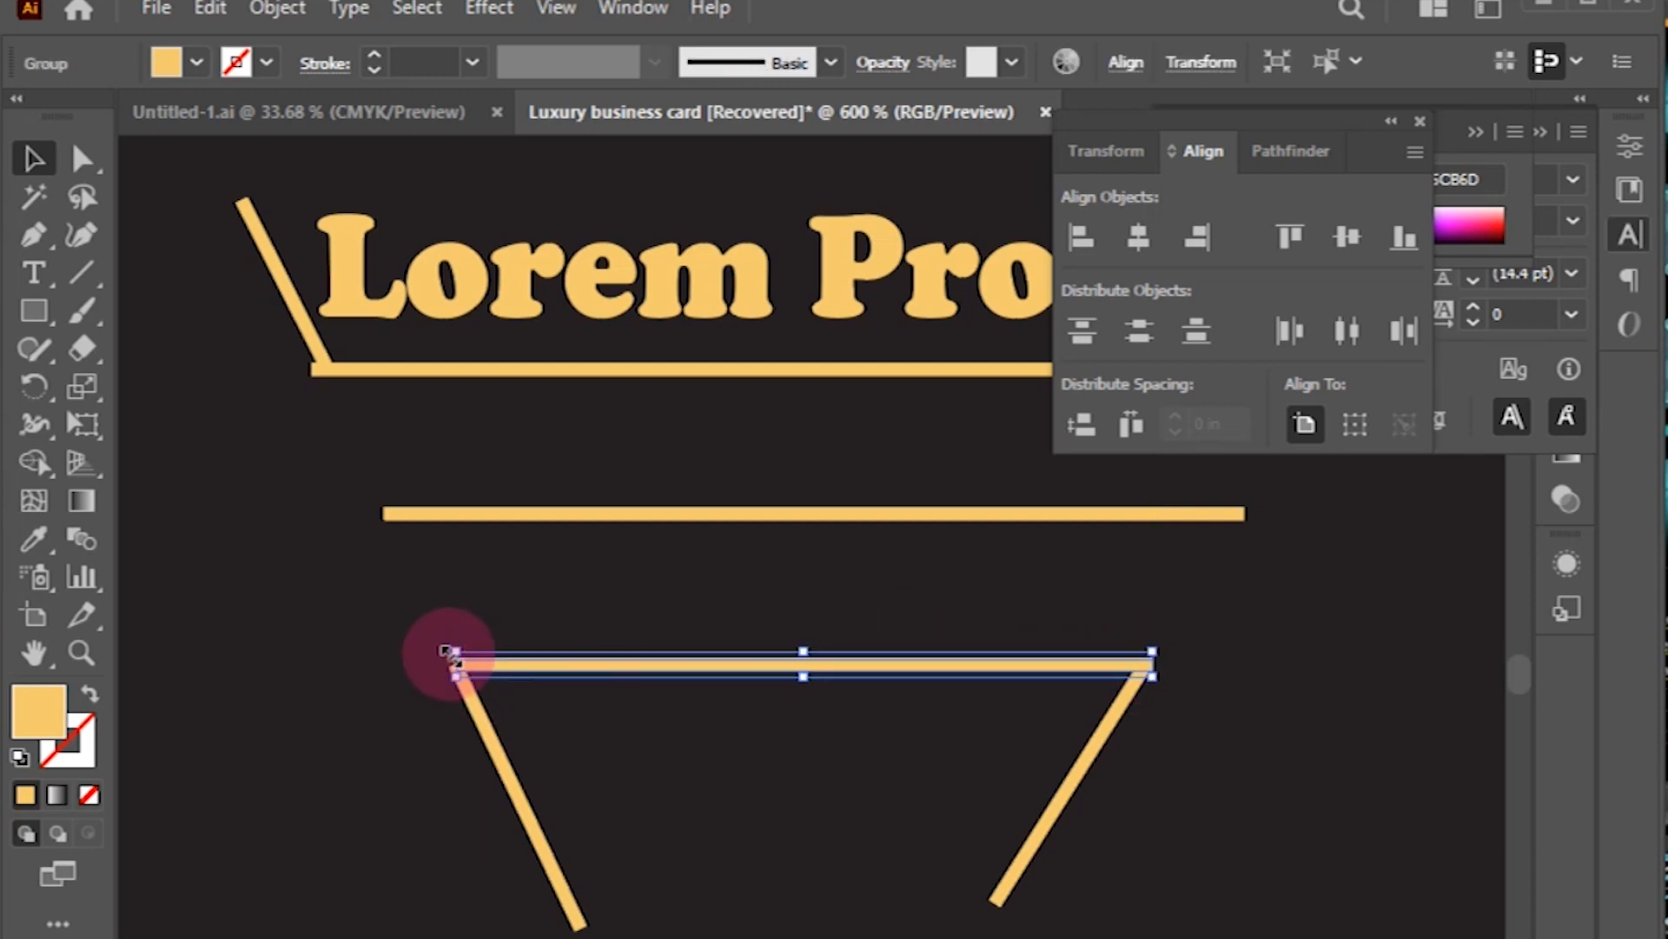
pyautogui.moveTo(457, 664); pyautogui.dragTo(453, 665)
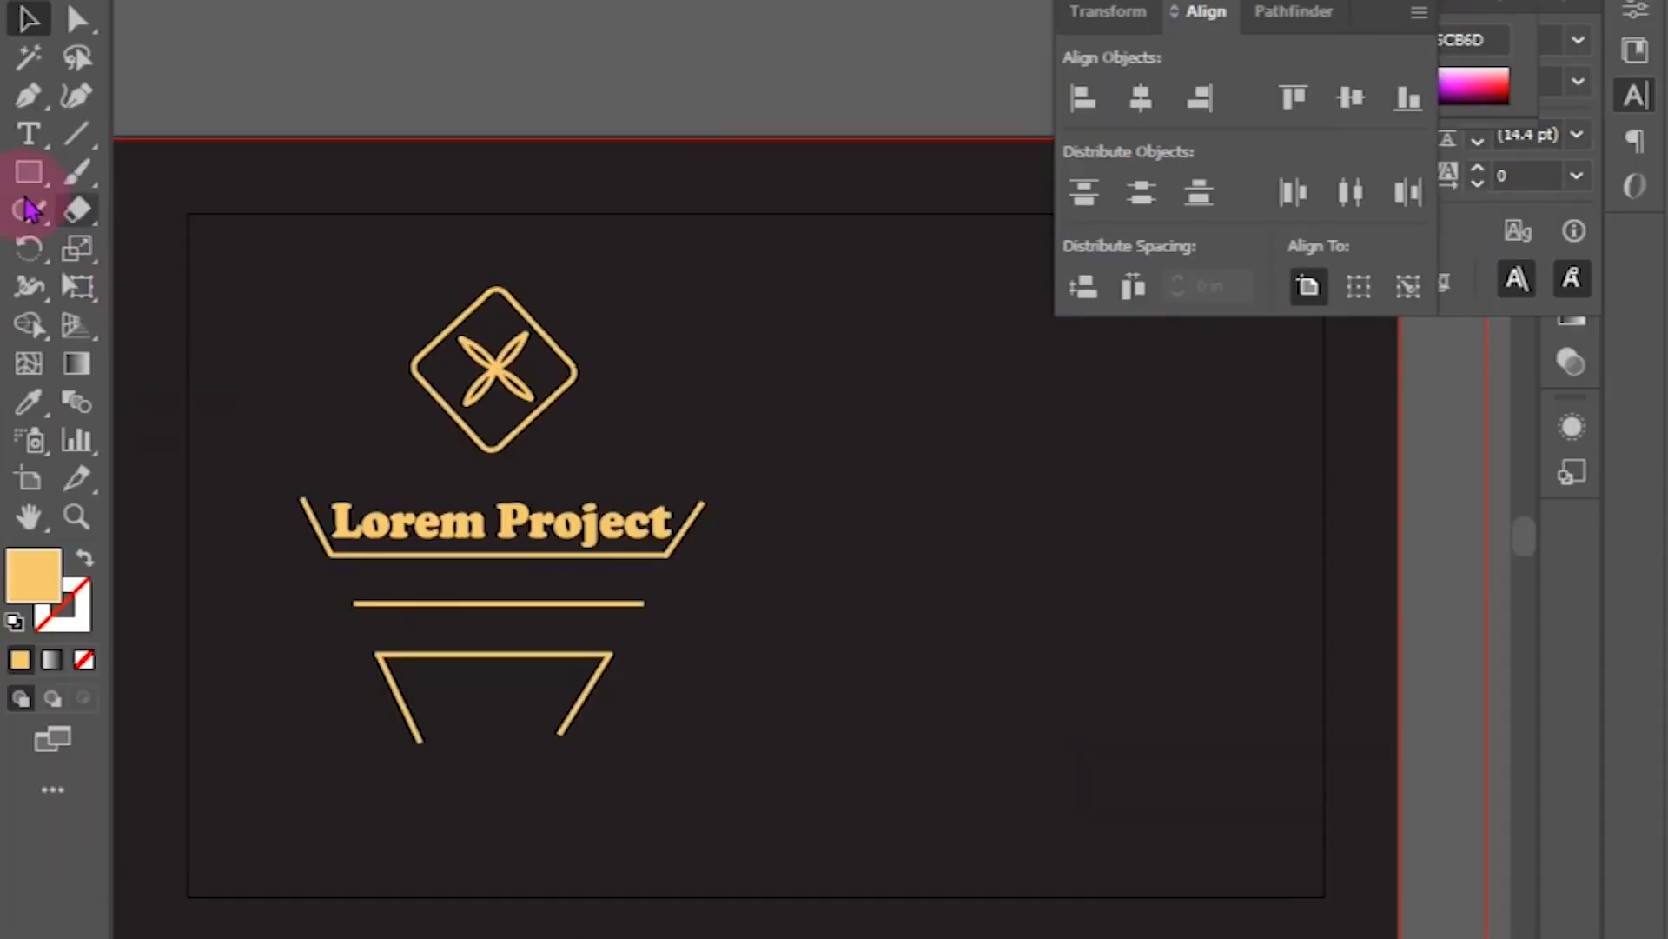
pyautogui.click(34, 234)
pyautogui.hotkey('ctrl', '-')
pyautogui.hotkey('ctrl', '-')
pyautogui.moveTo(956, 527); pyautogui.dragTo(820, 633)
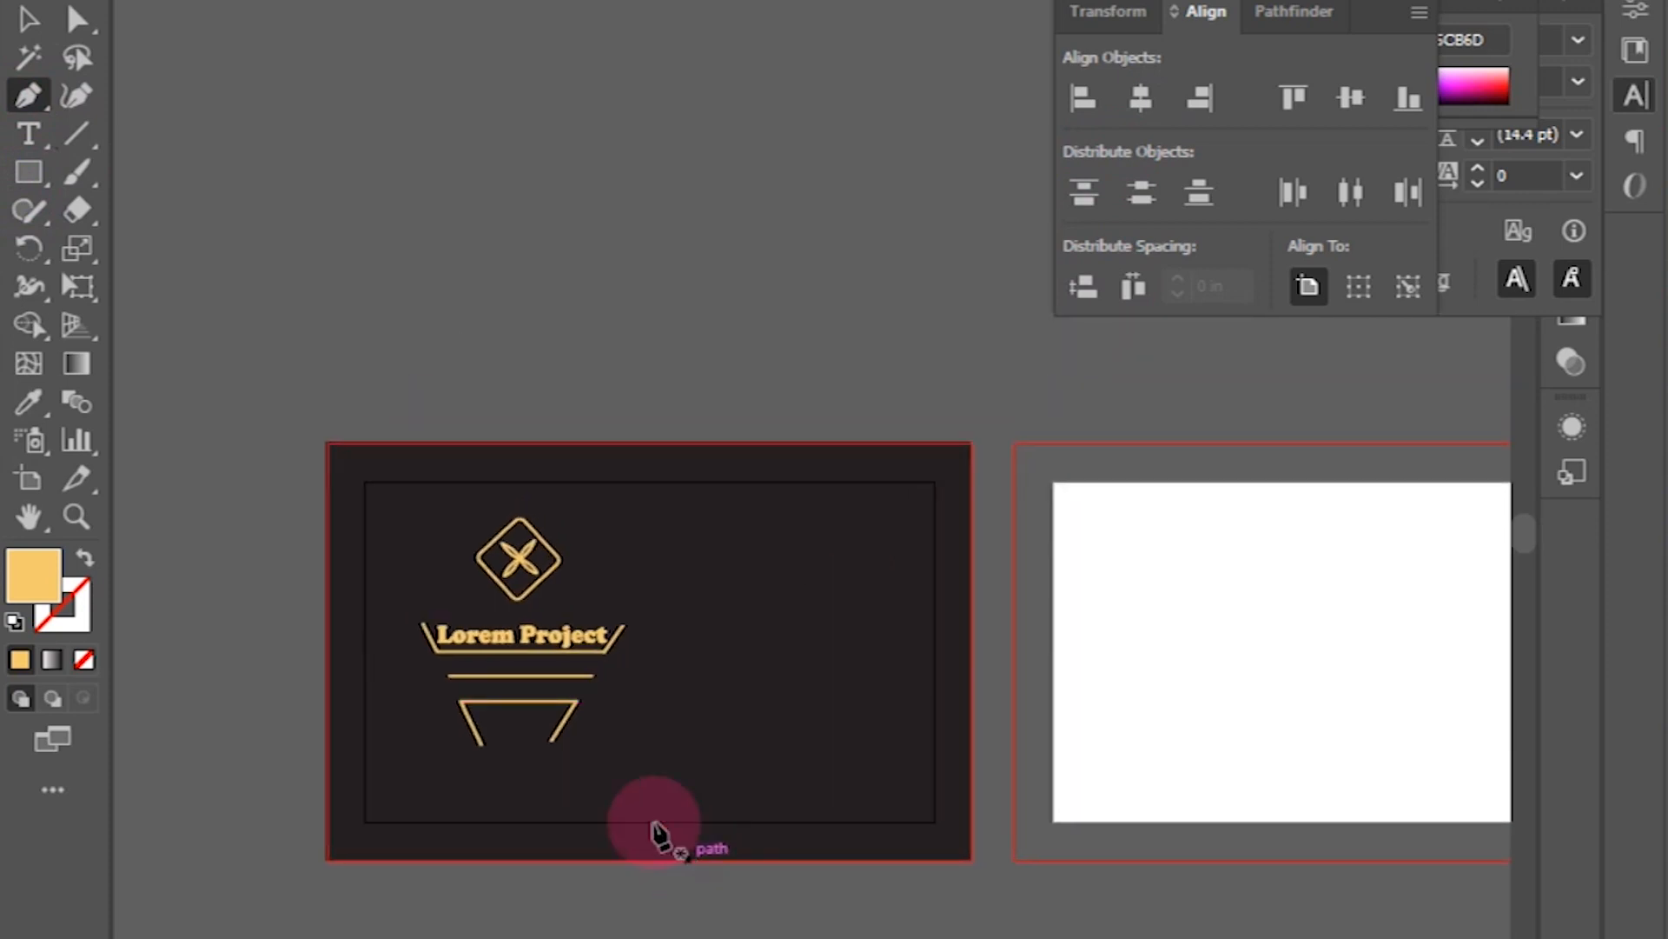
# Step: Draw a long gold diagonal line from the card's bottom edge to its top edge
pyautogui.click(85, 557)
pyautogui.click(700, 860)
pyautogui.click(856, 446)
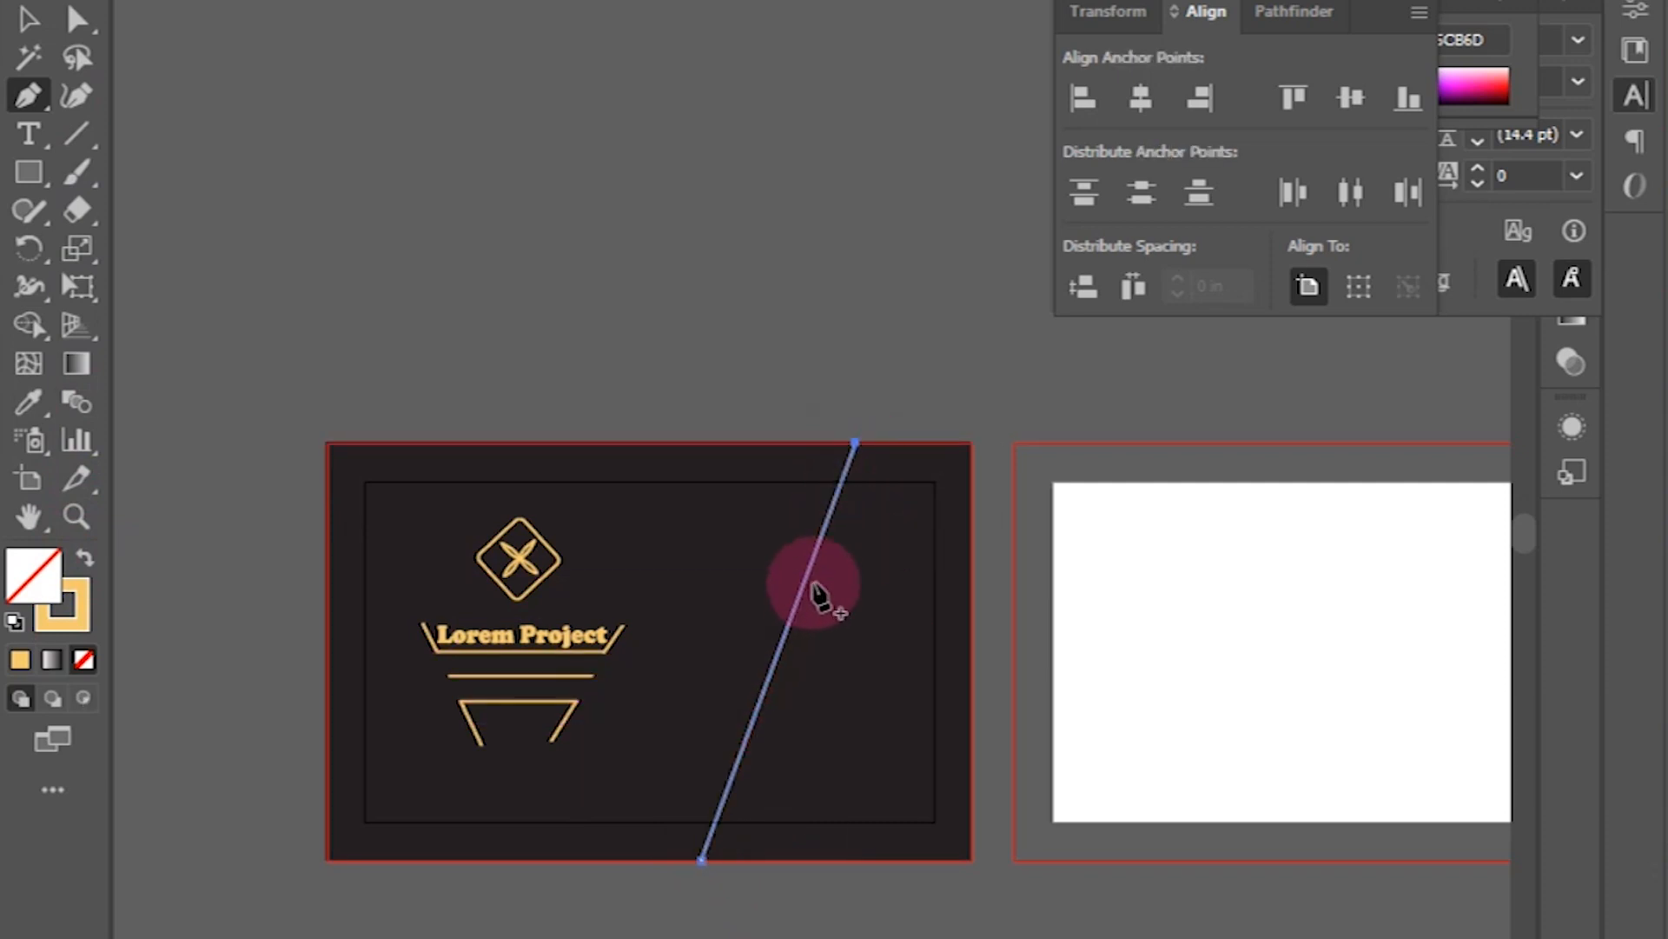
pyautogui.click(798, 600)
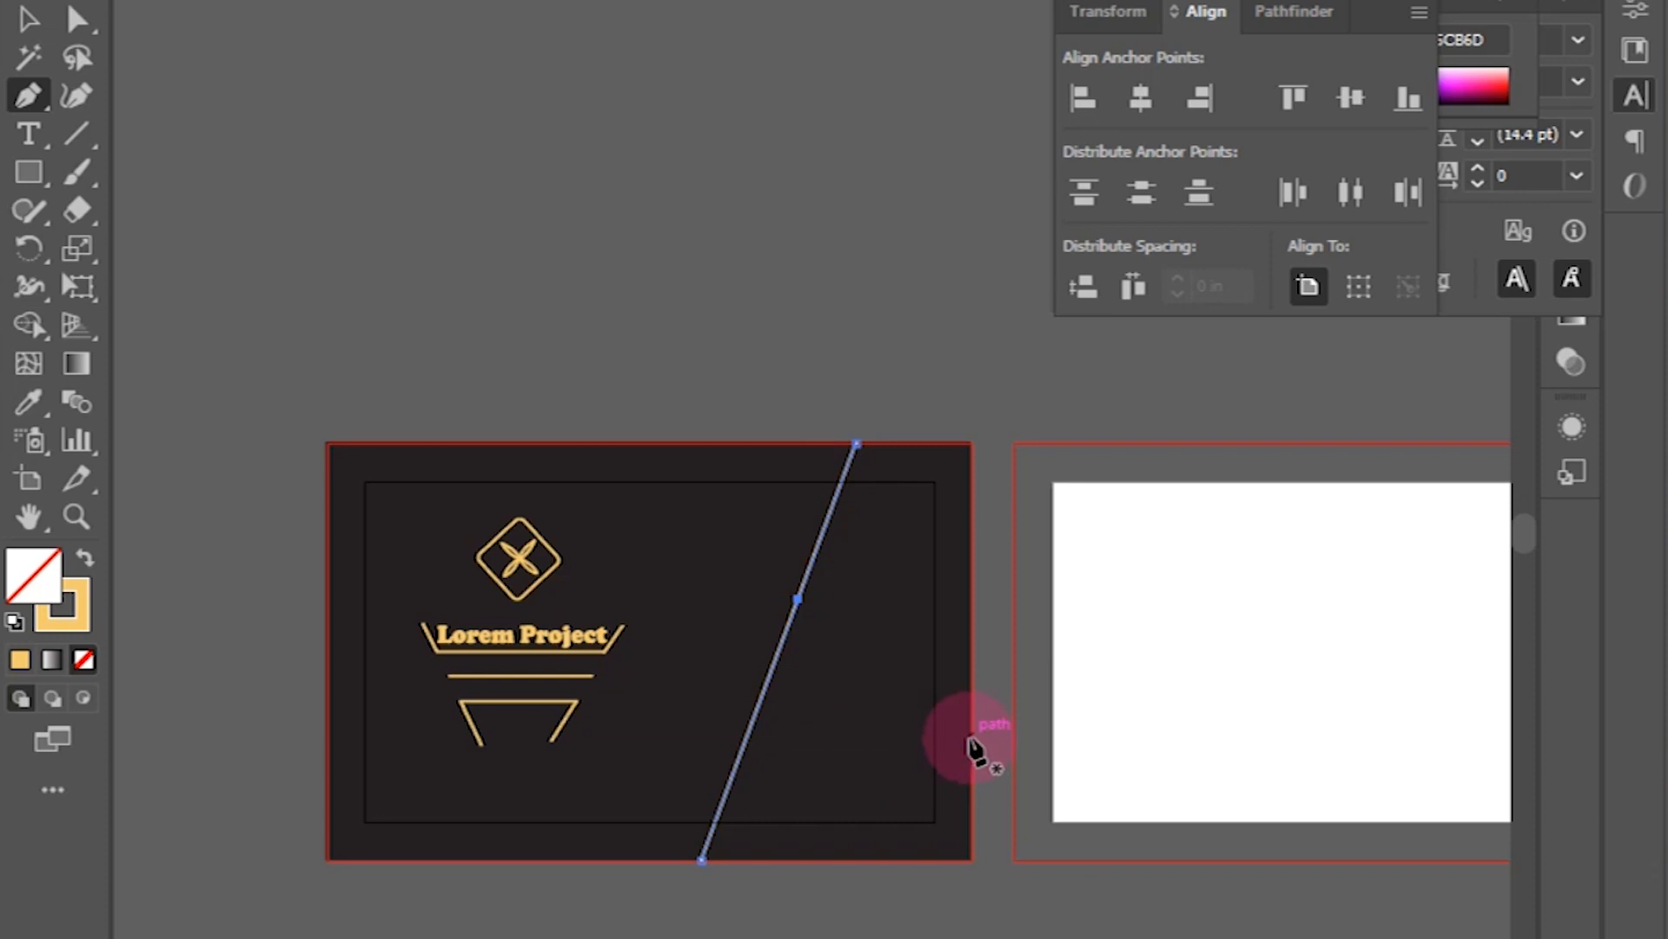
pyautogui.hotkey('ctrl', 'z')
pyautogui.hotkey('ctrl', '-')
pyautogui.hotkey('ctrl', '-')
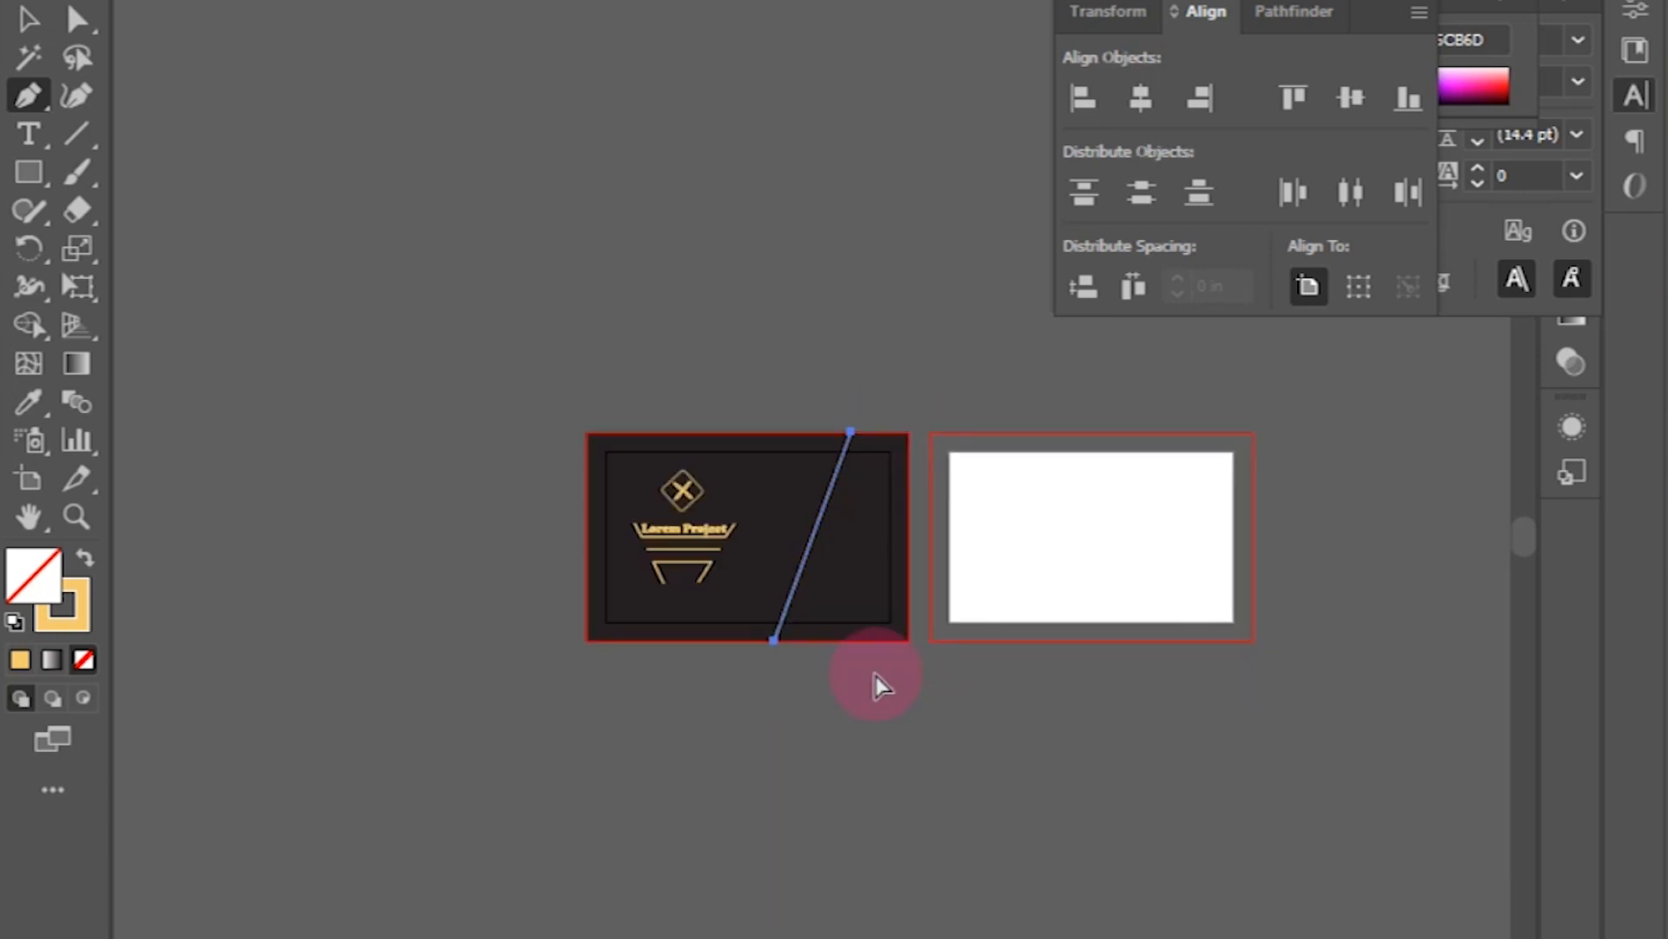
pyautogui.hotkey('ctrl', '=')
pyautogui.hotkey('ctrl', '=')
pyautogui.hotkey('ctrl', '=')
pyautogui.hotkey('ctrl', '=')
pyautogui.hotkey('ctrl', '=')
pyautogui.click(855, 427)
pyautogui.hotkey('ctrl', 'z')
pyautogui.hotkey('ctrl', '-')
pyautogui.hotkey('ctrl', '-')
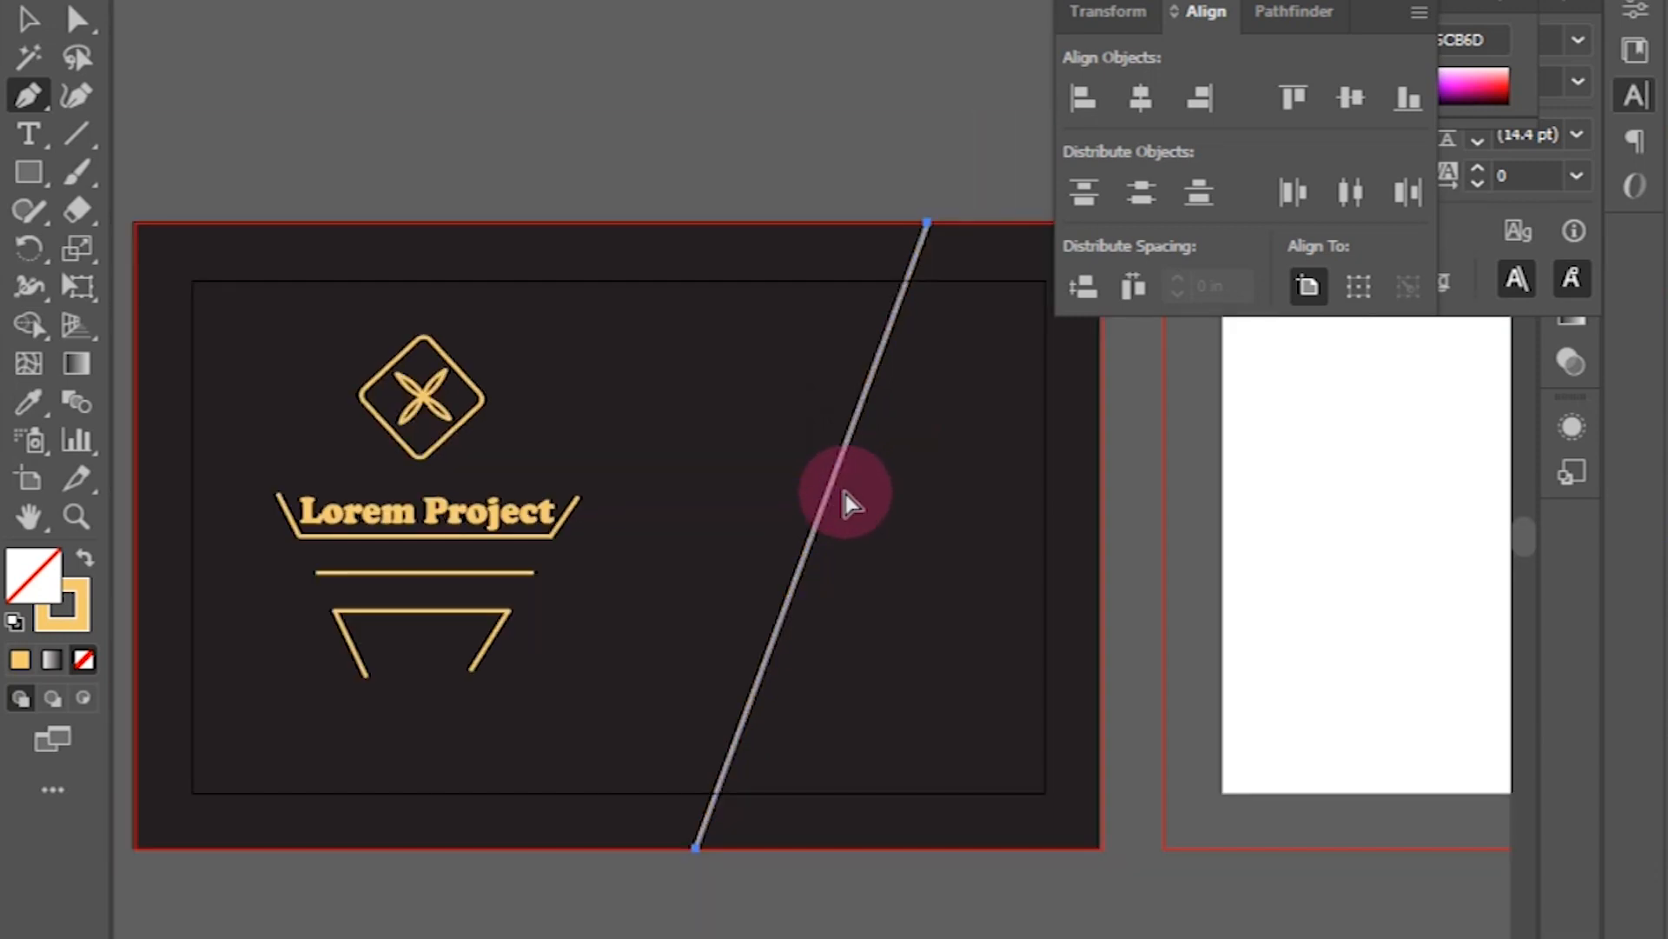
# Step: Add four straight gold lines running from the card's right and top edges to the diagonal
pyautogui.click(1099, 612)
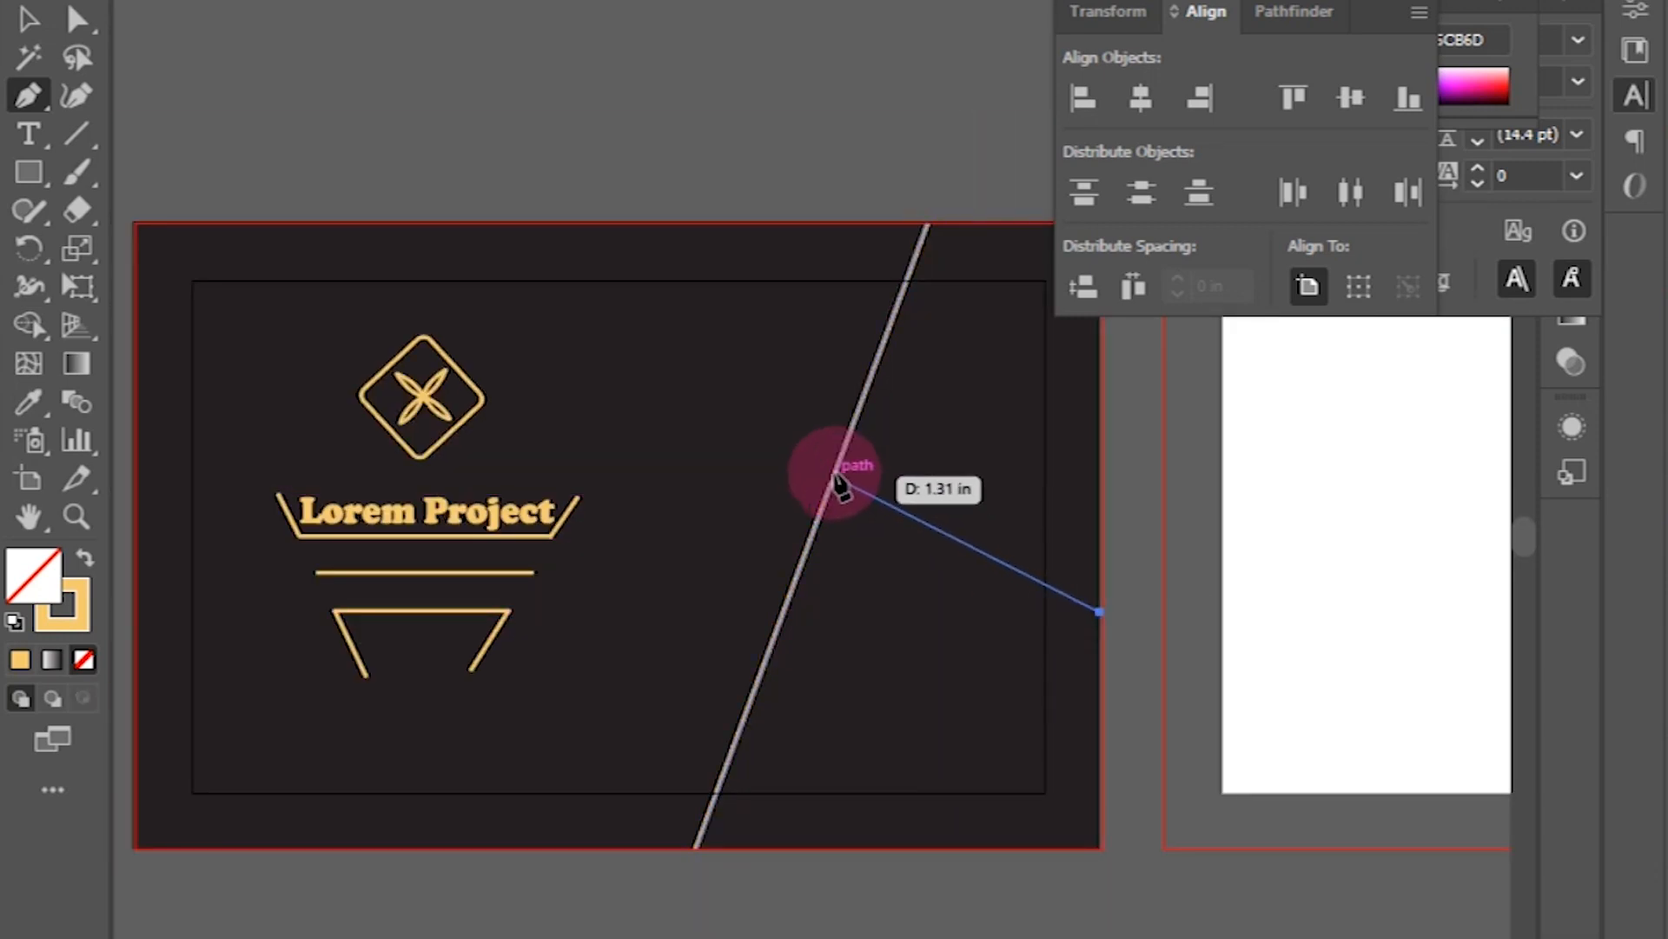
pyautogui.click(843, 452)
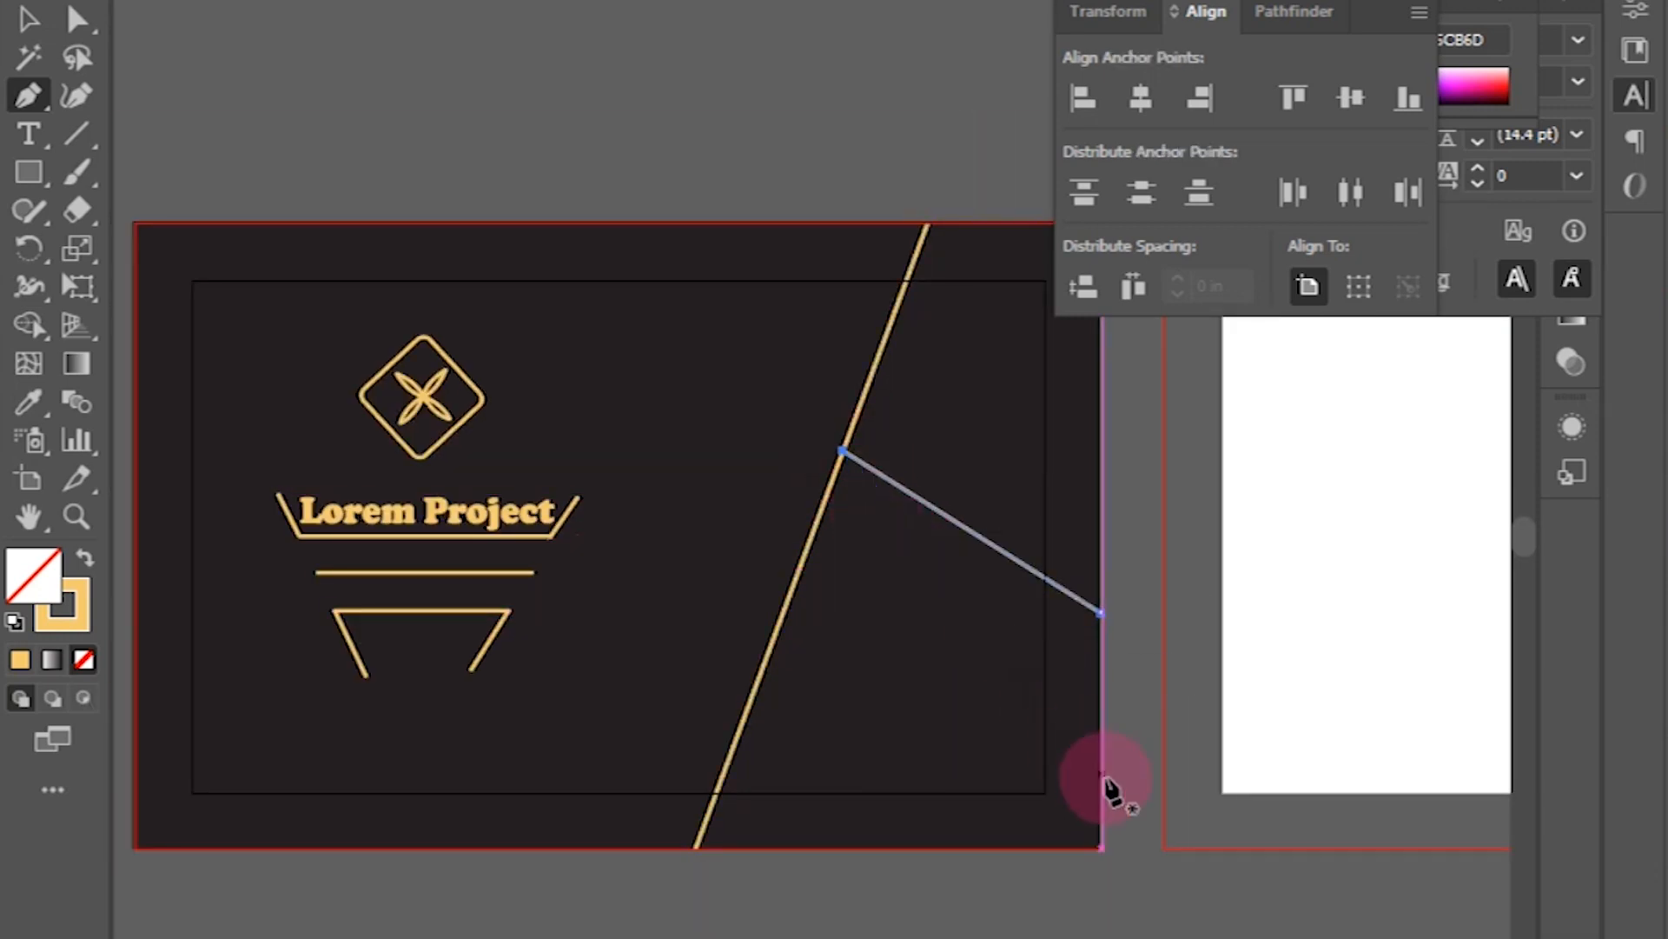
pyautogui.press('Escape')
pyautogui.click(1099, 707)
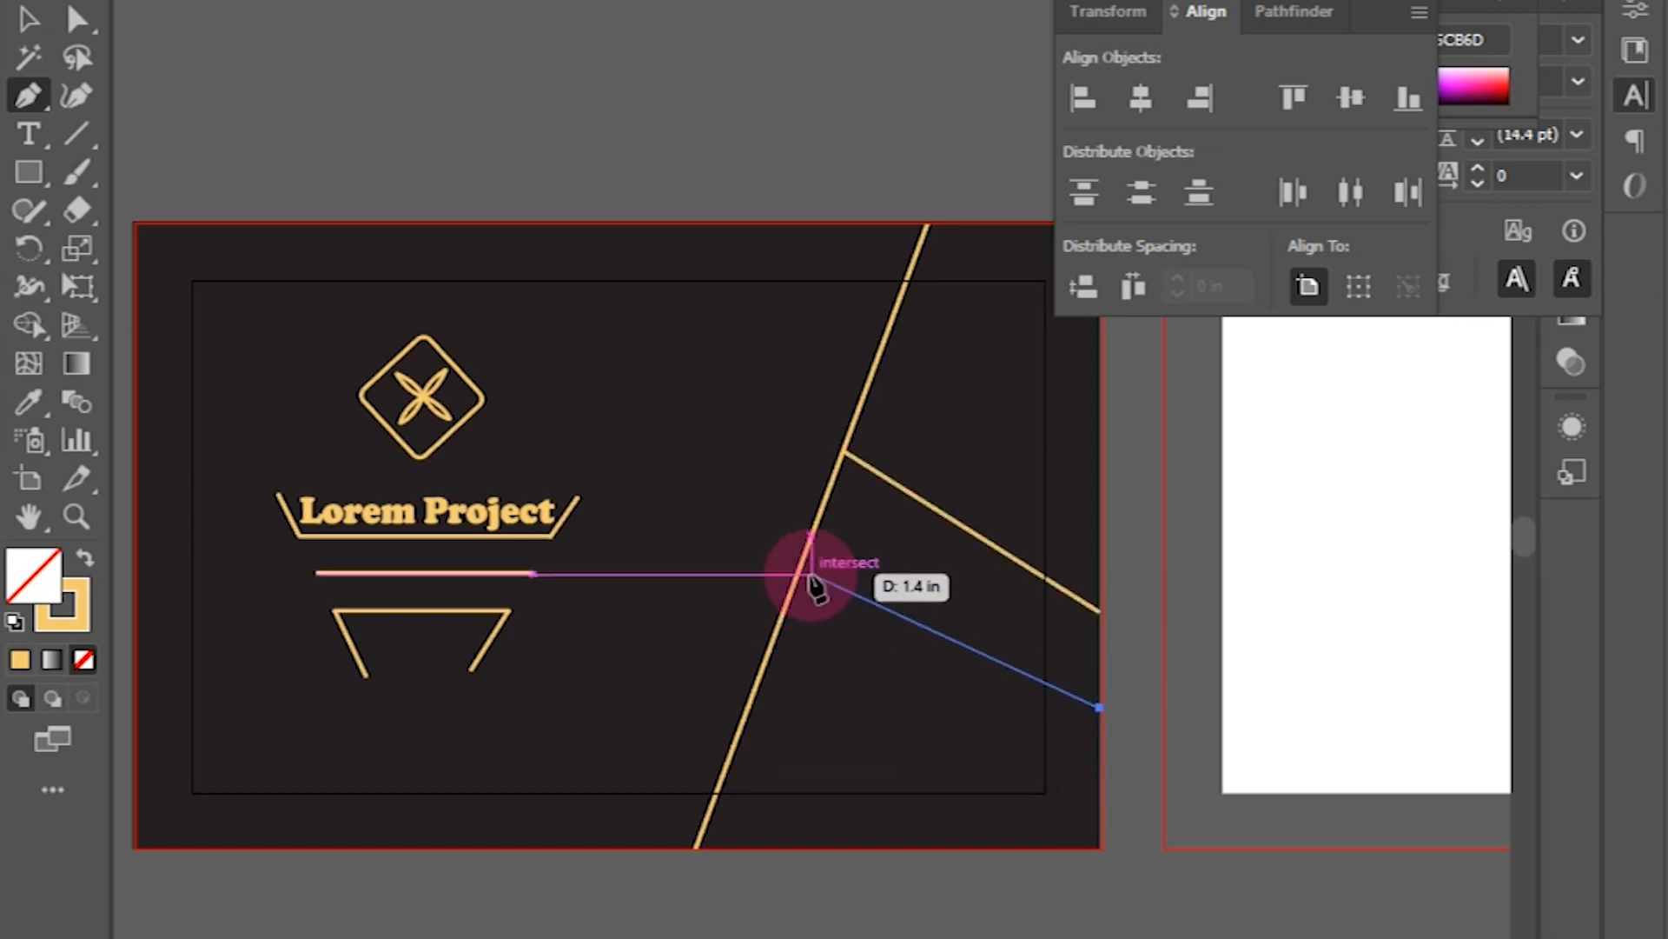
pyautogui.click(789, 599)
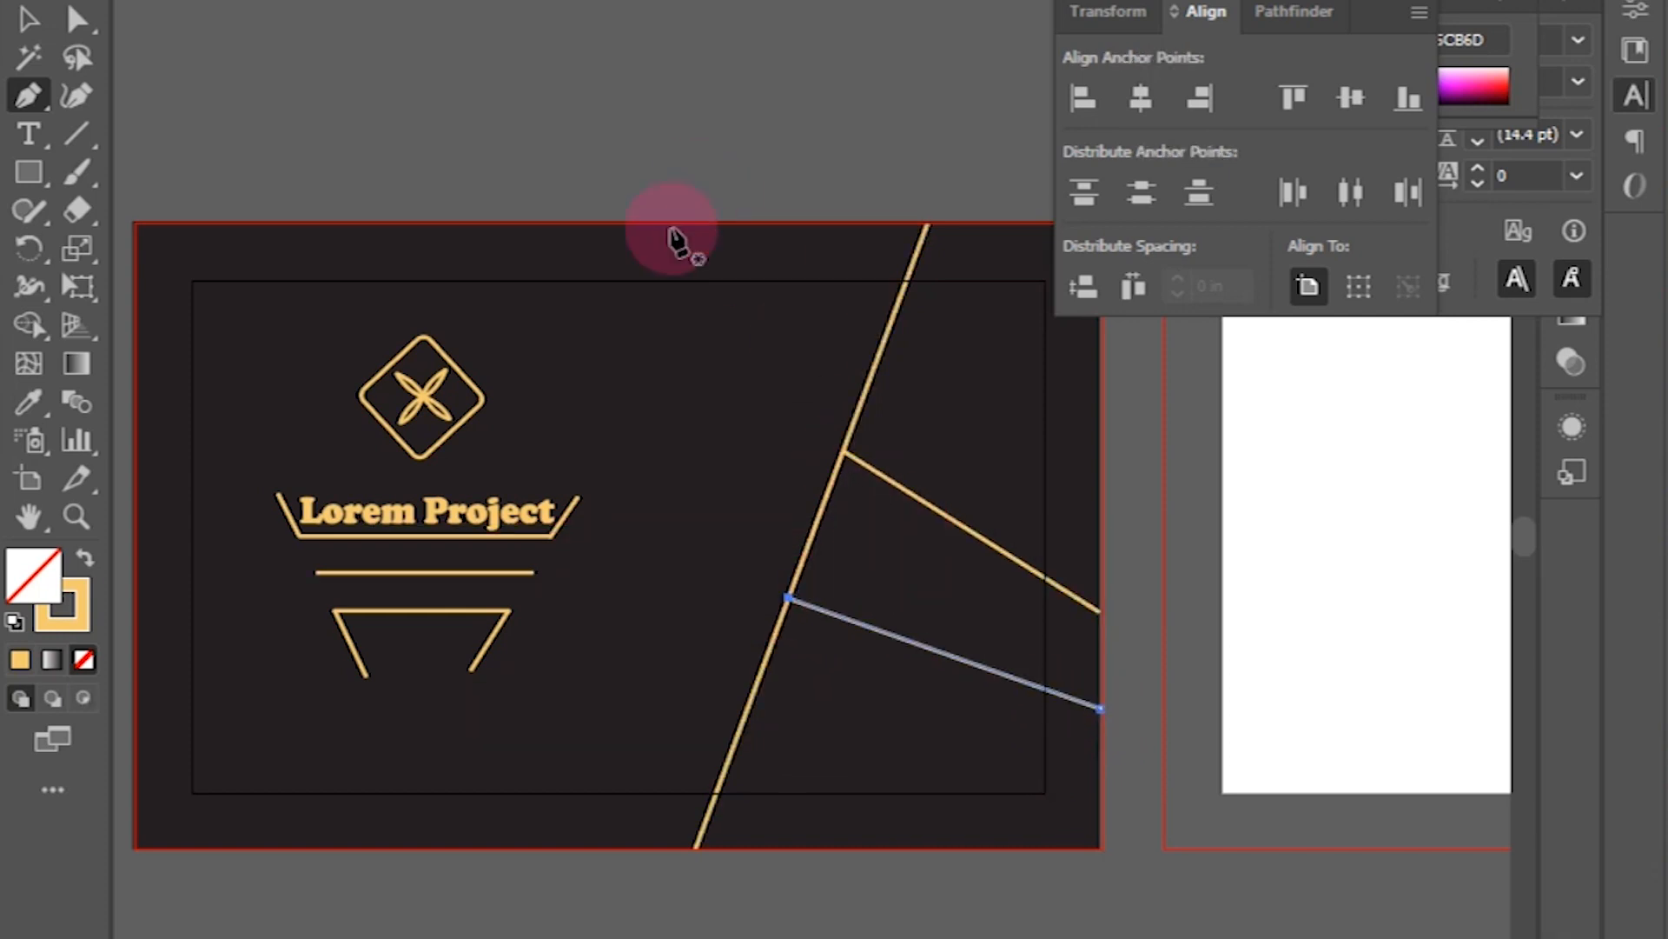
pyautogui.press('Escape')
pyautogui.click(678, 224)
pyautogui.click(821, 503)
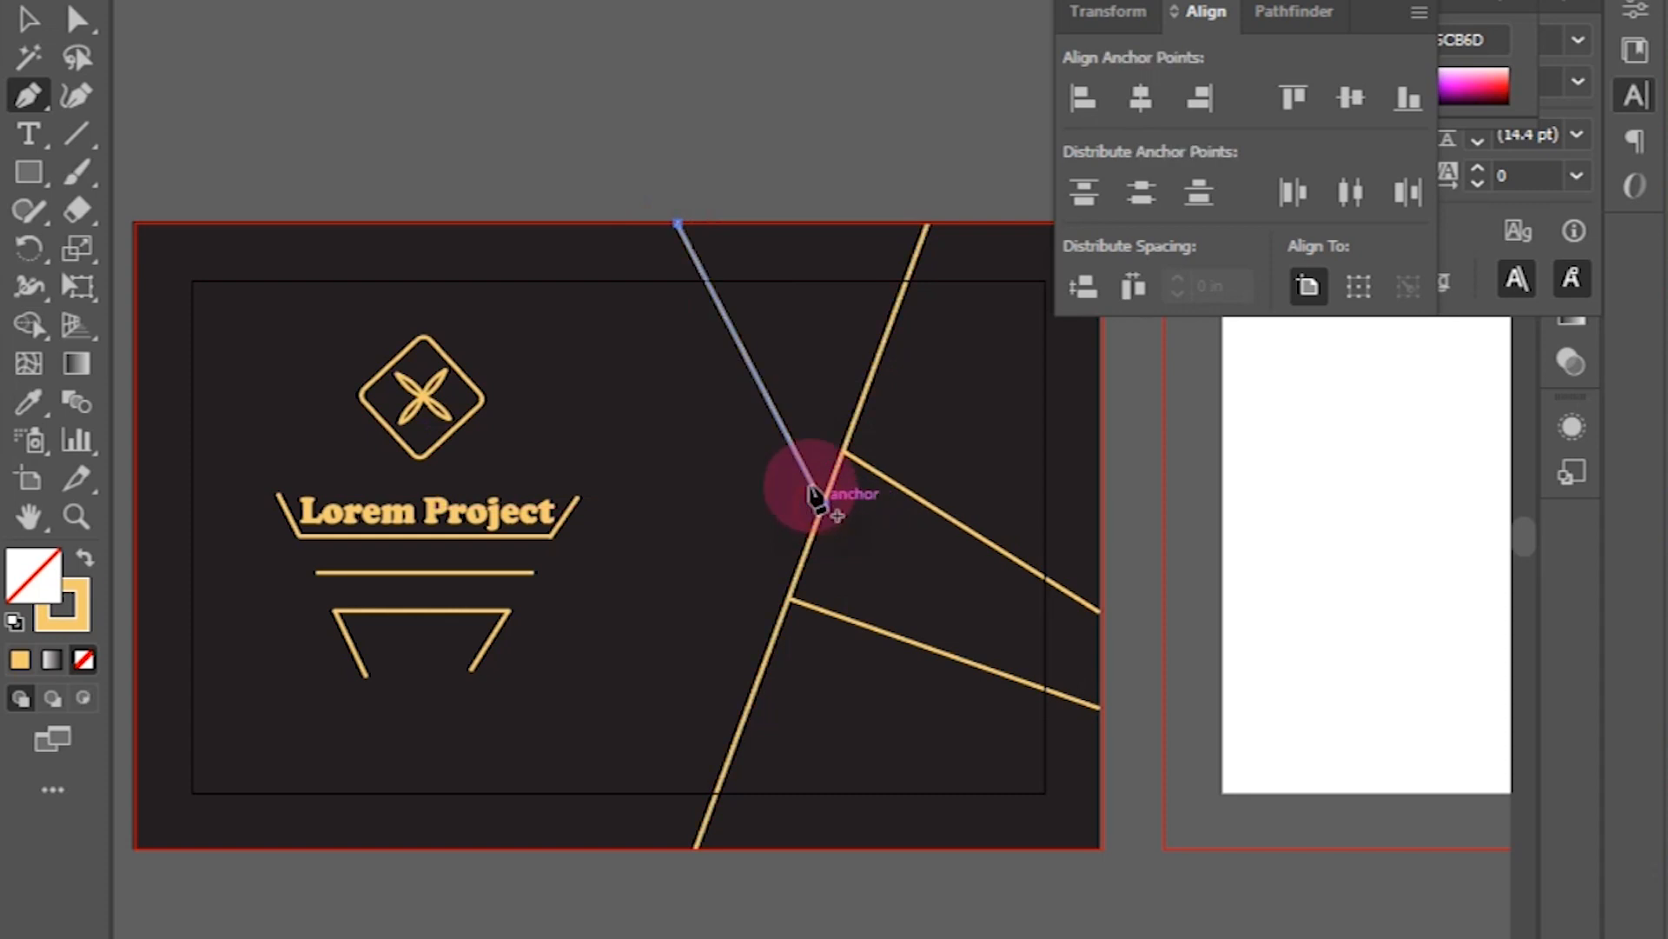
pyautogui.press('Escape')
pyautogui.click(601, 222)
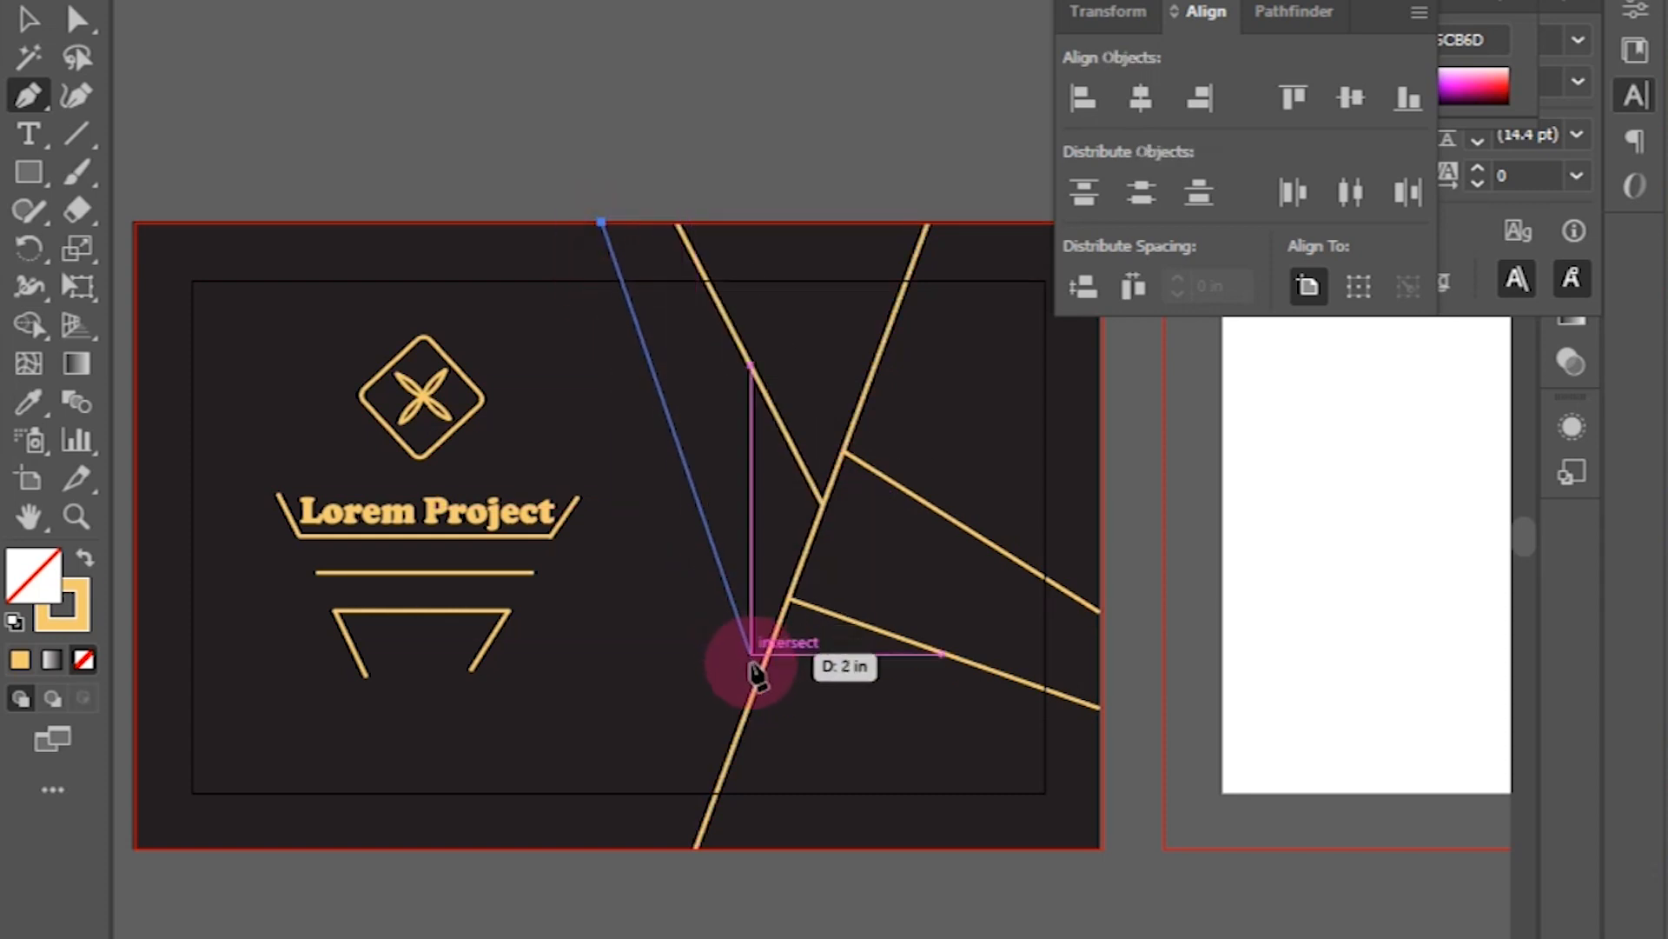
pyautogui.click(757, 675)
pyautogui.press('Escape')
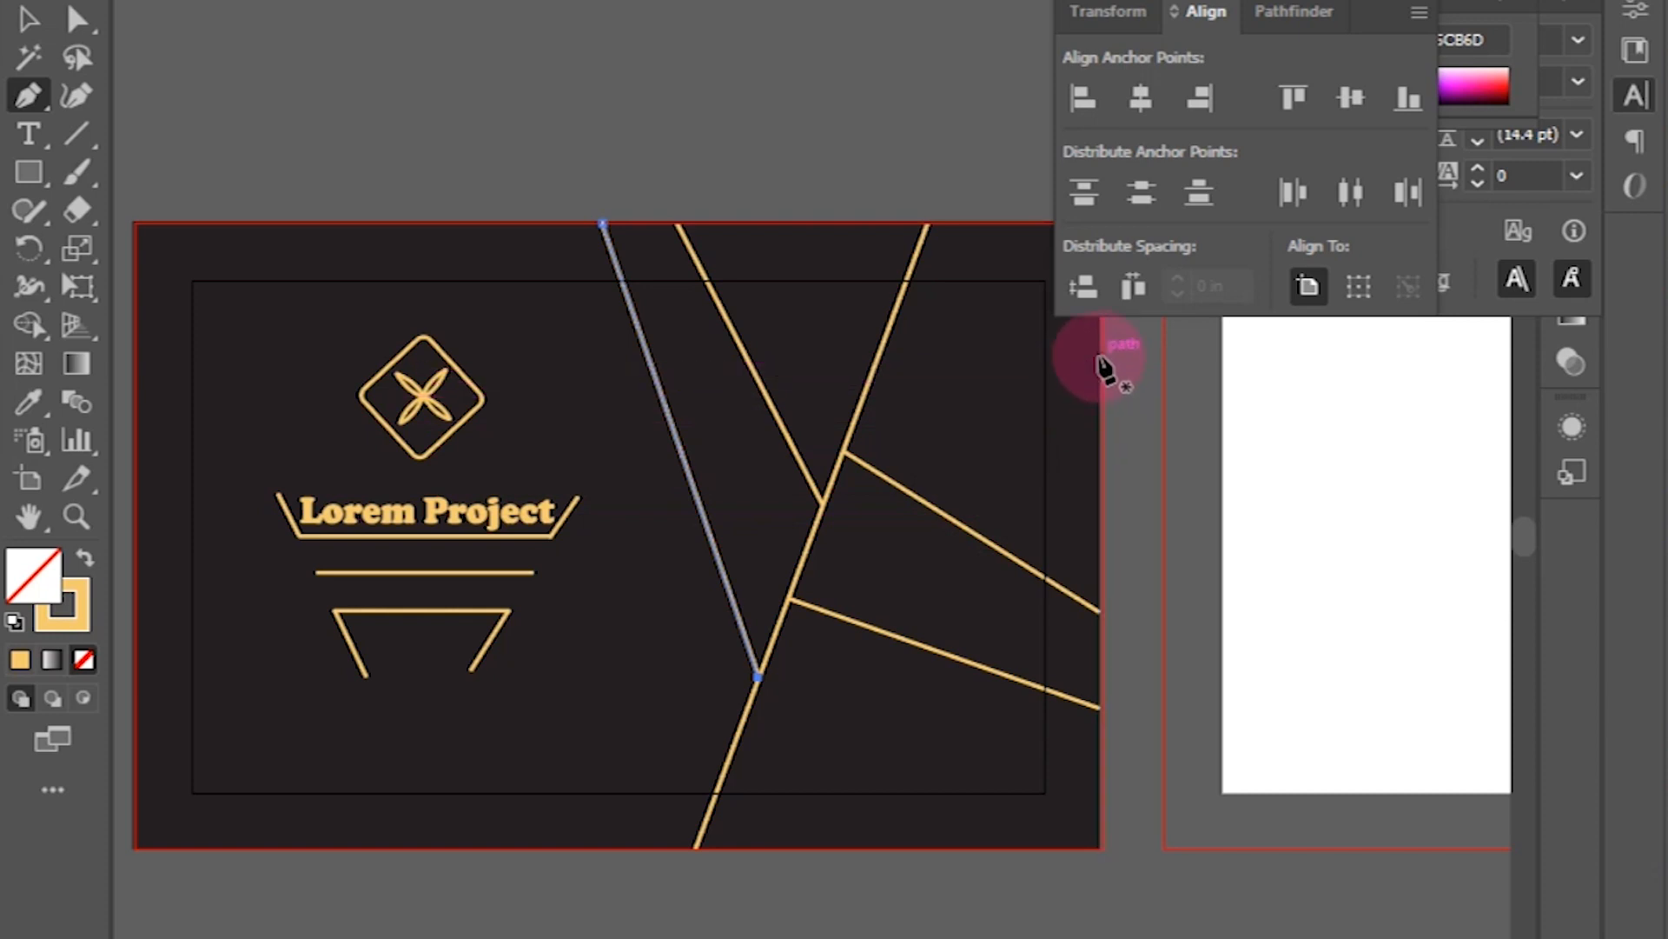
# Step: Draw a bent gold line from the right edge down to the bottom edge
pyautogui.click(1099, 355)
pyautogui.click(958, 521)
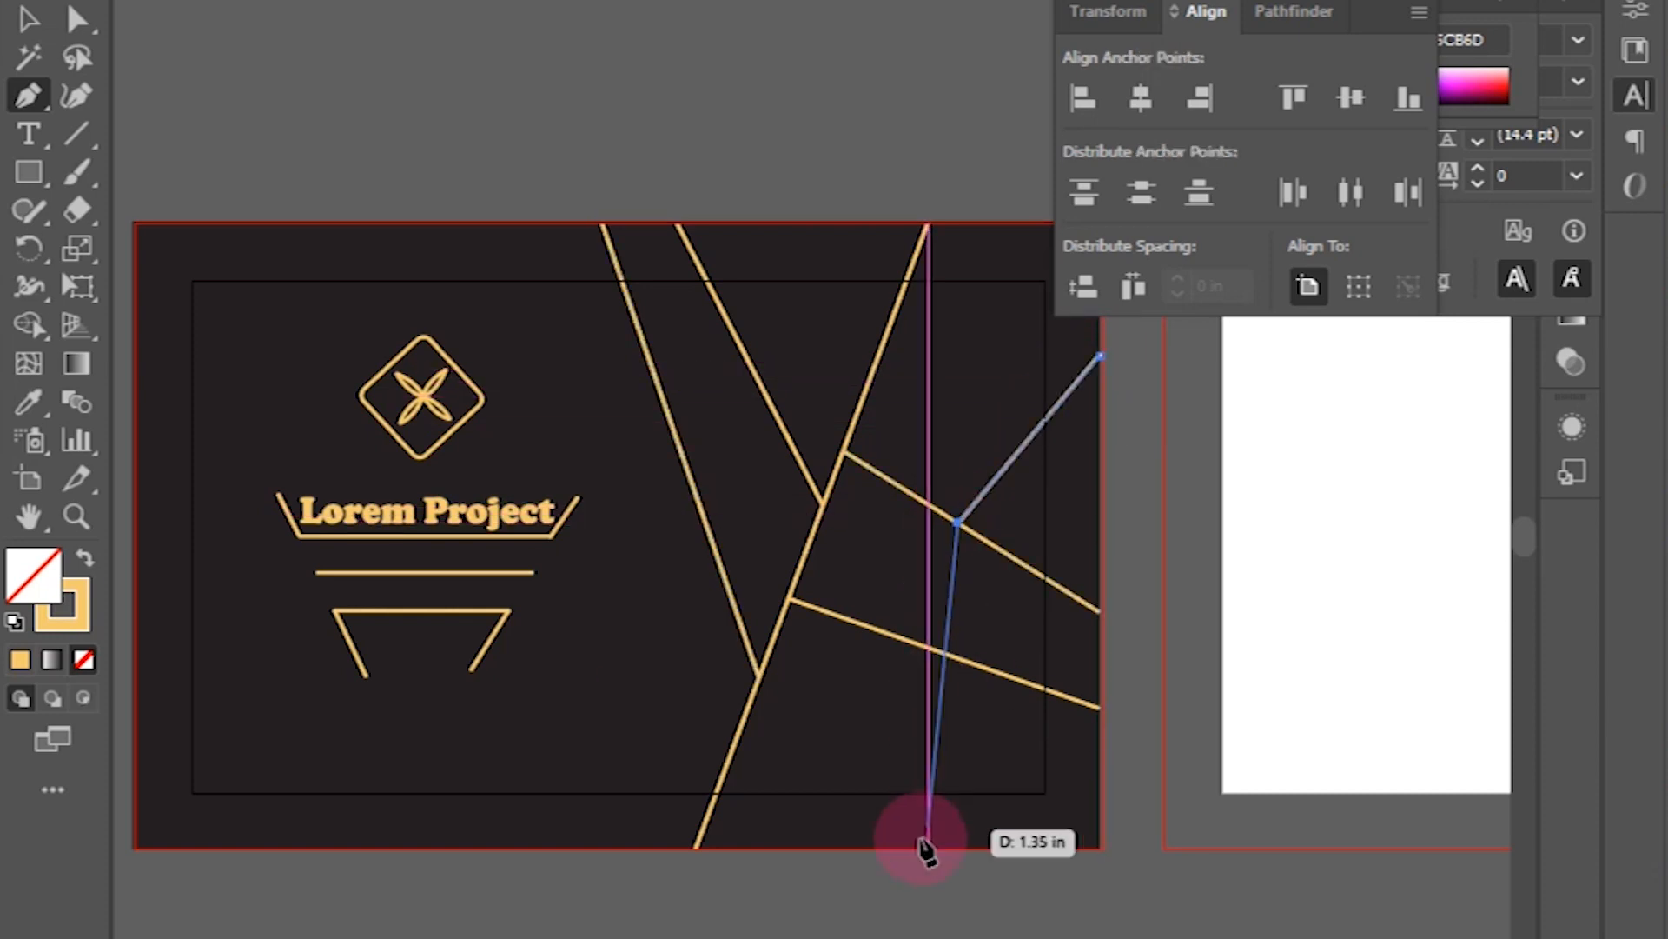
pyautogui.click(982, 849)
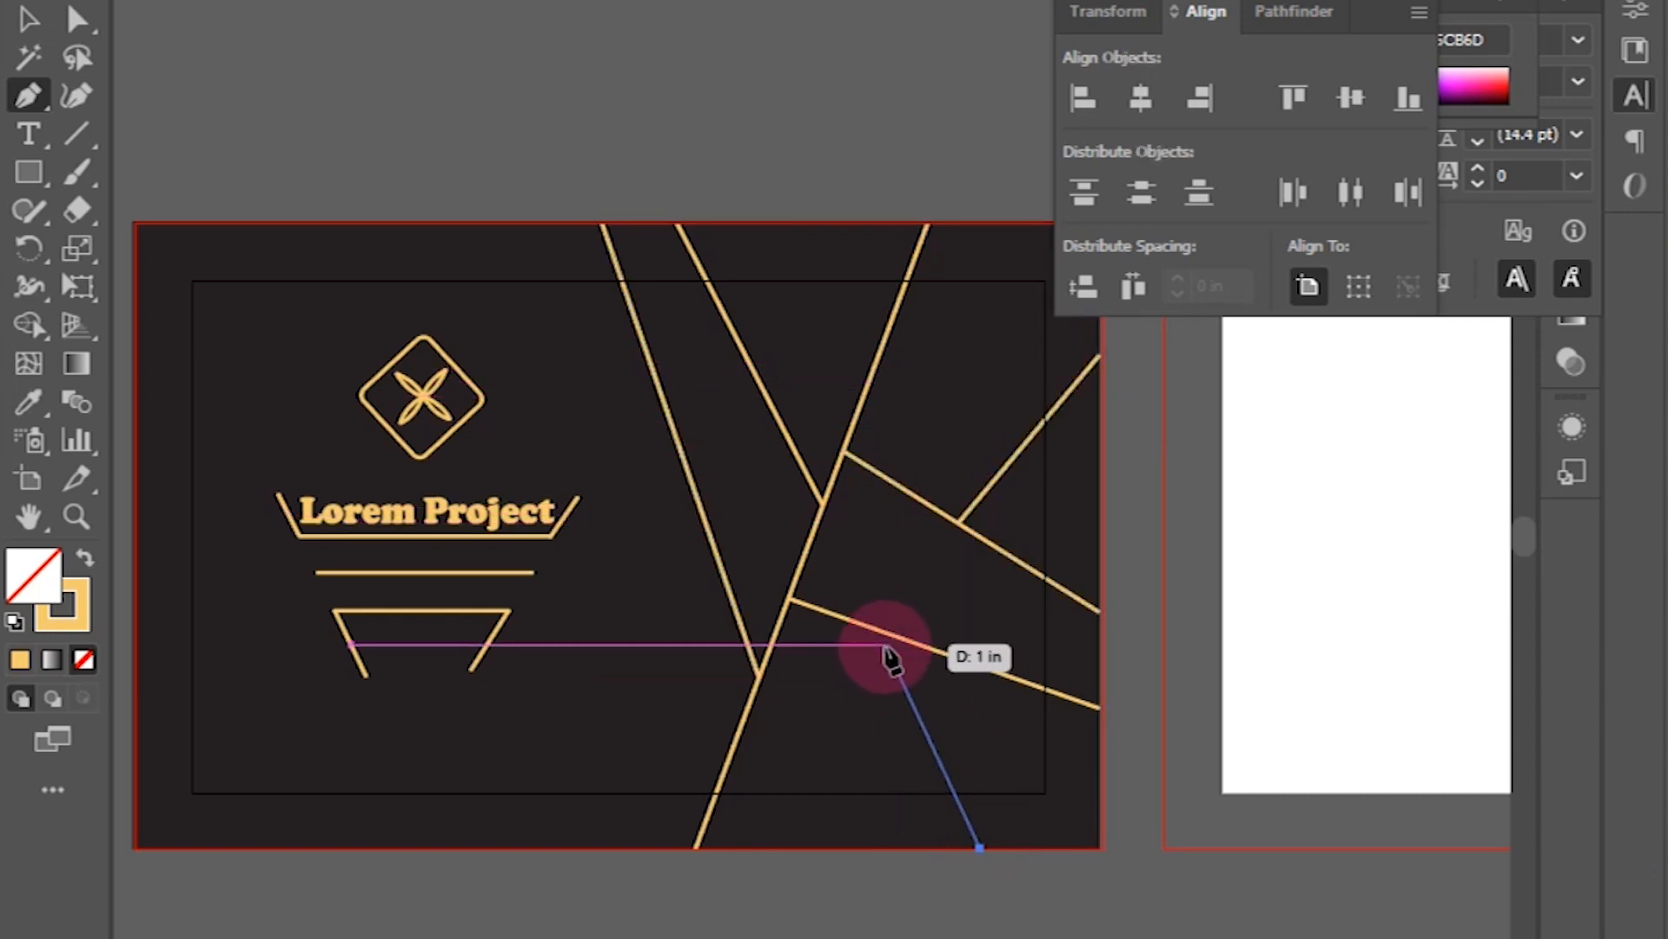
pyautogui.click(885, 631)
pyautogui.press('Escape')
pyautogui.click(28, 20)
pyautogui.click(678, 177)
pyautogui.hotkey('ctrl', '-')
# Step: Draw a gold rectangle over the entire second artboard and nudge it right to meet the bleed
pyautogui.moveTo(1036, 663); pyautogui.dragTo(778, 716)
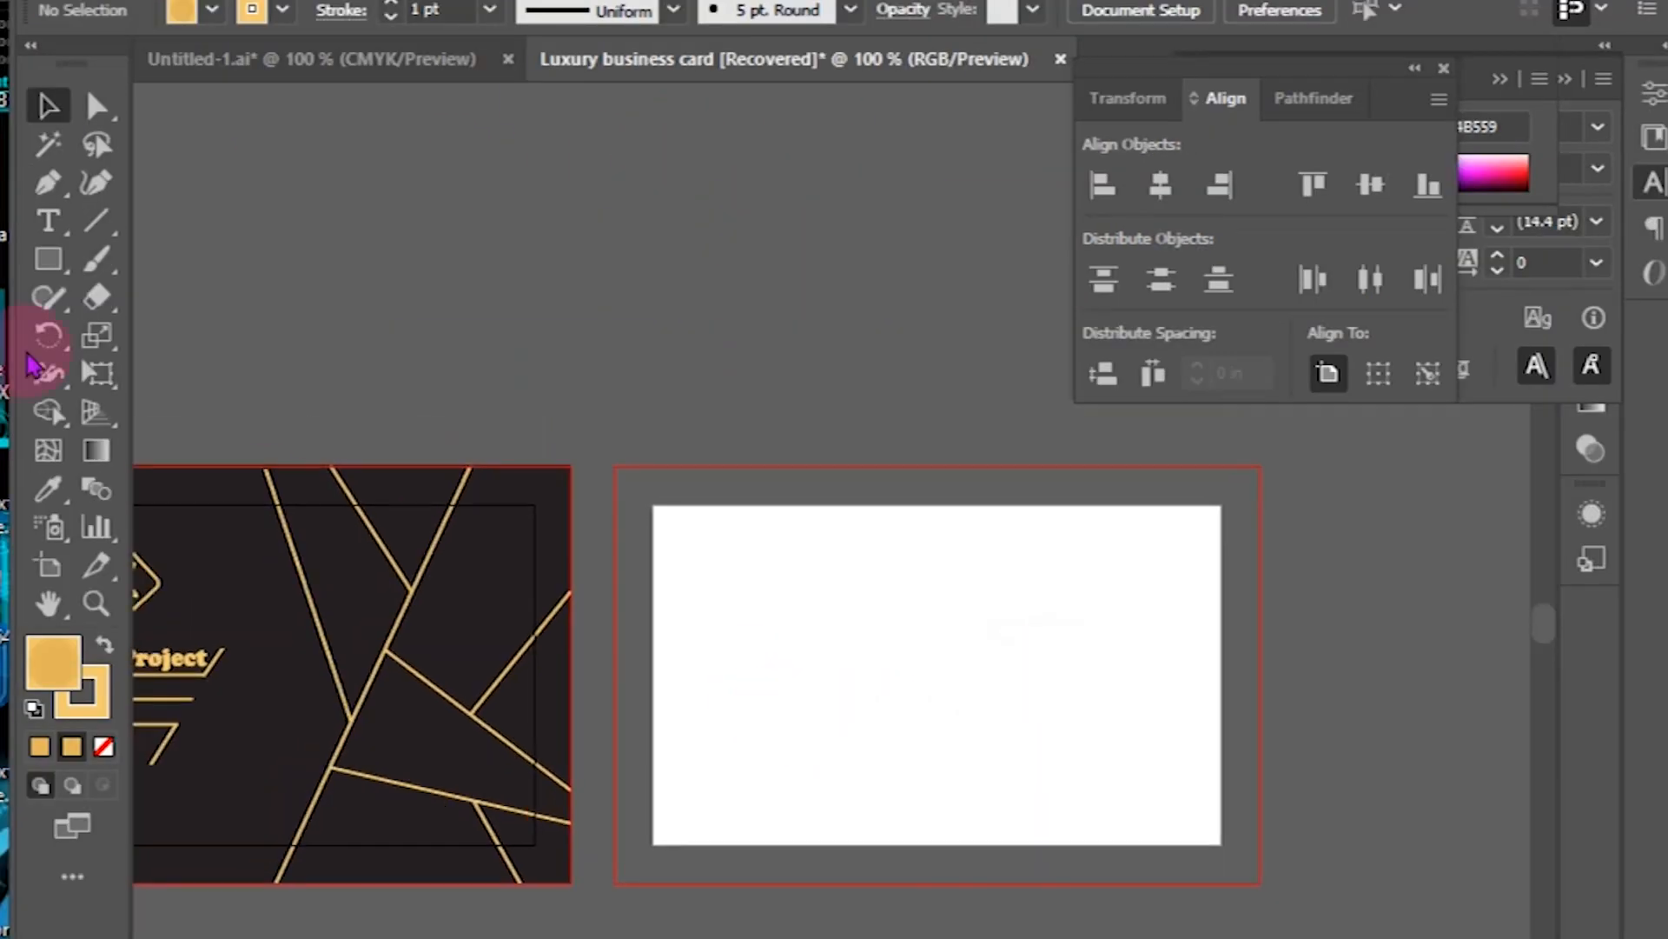
pyautogui.click(47, 259)
pyautogui.moveTo(613, 467)
pyautogui.mouseDown()
pyautogui.moveTo(1259, 905)
pyautogui.moveTo(1257, 871)
pyautogui.mouseUp()
pyautogui.hotkey('ctrl', '+')
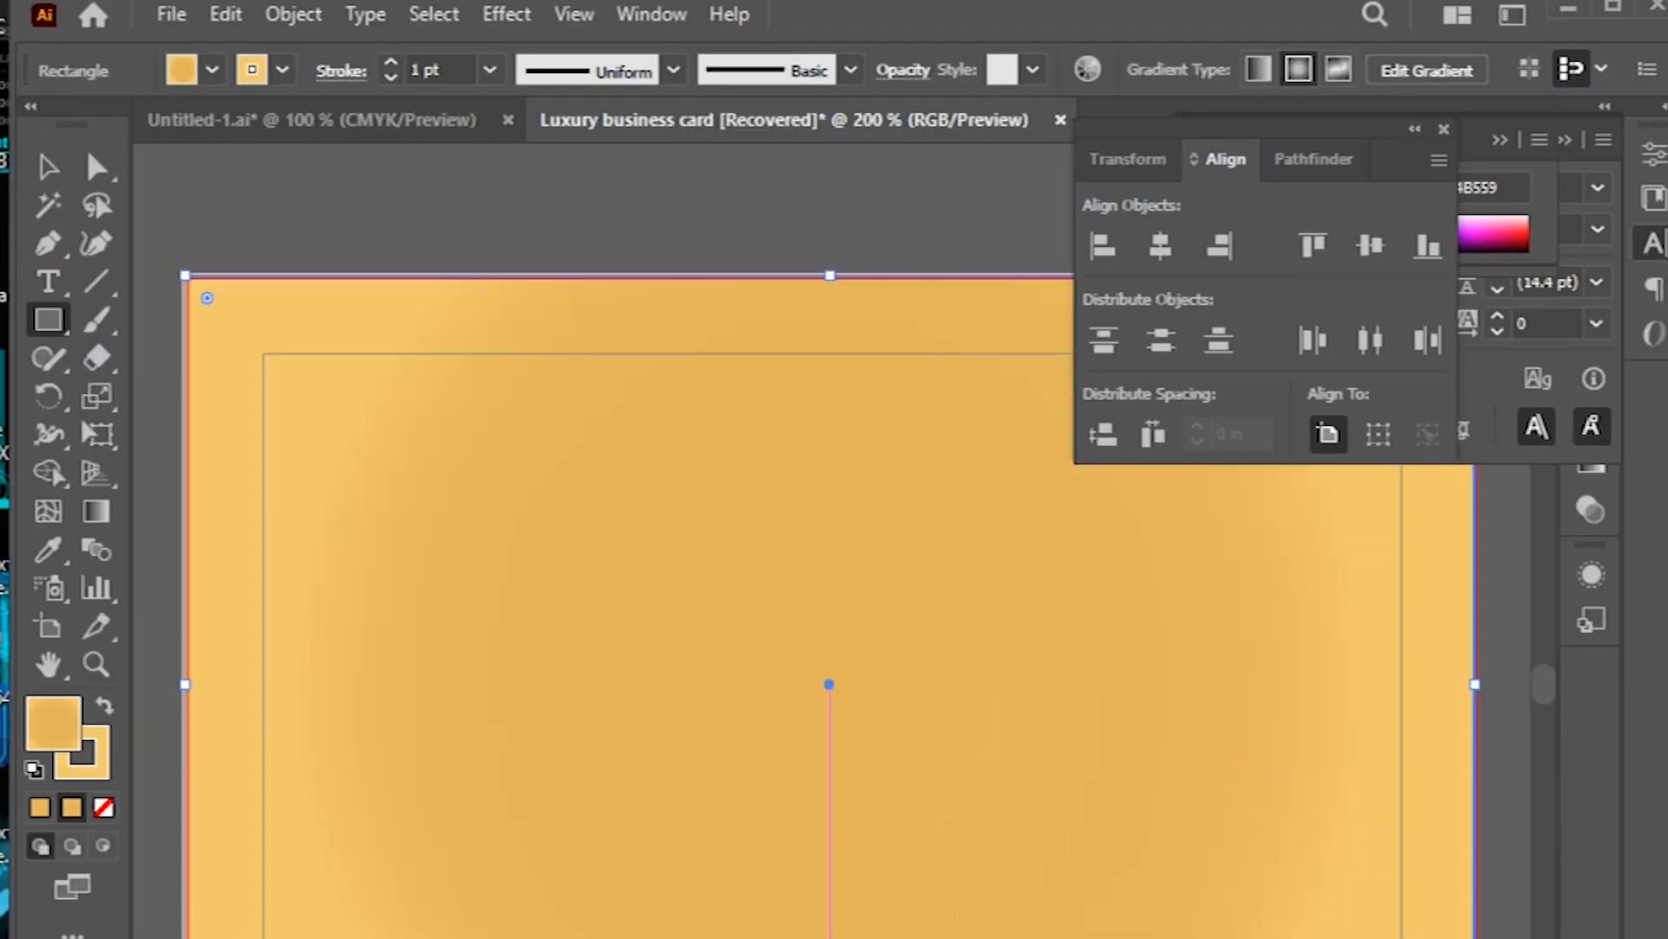
pyautogui.moveTo(597, 834); pyautogui.dragTo(767, 926)
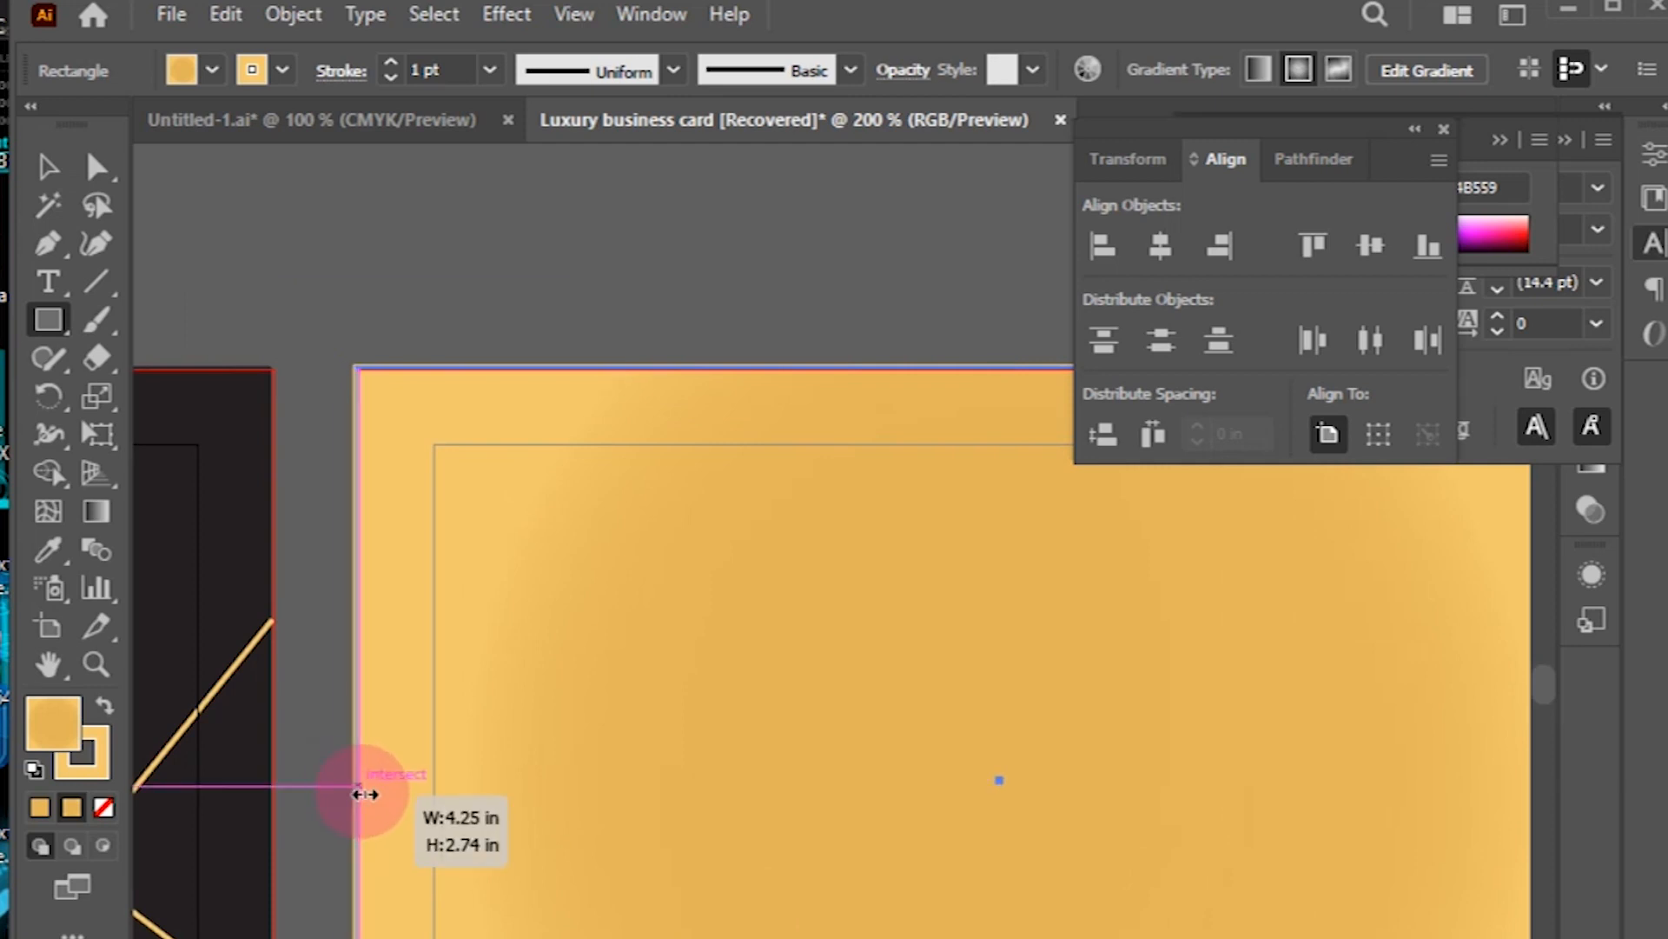
pyautogui.hotkey('ctrl', '-')
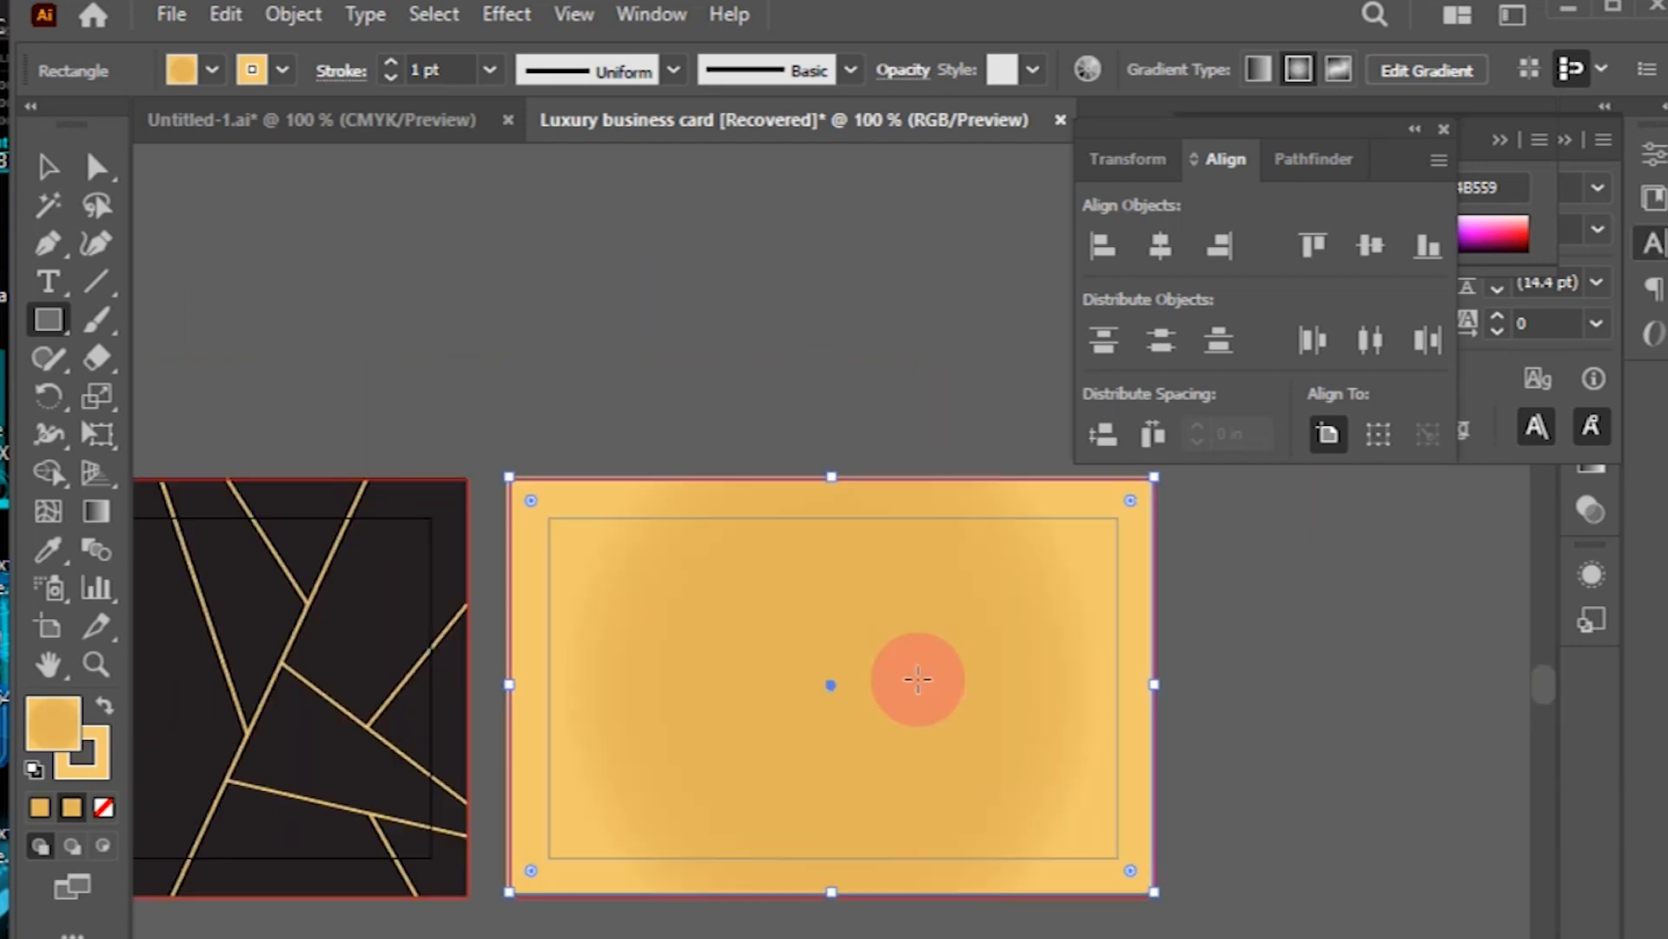
pyautogui.press('Right')
pyautogui.click(37, 170)
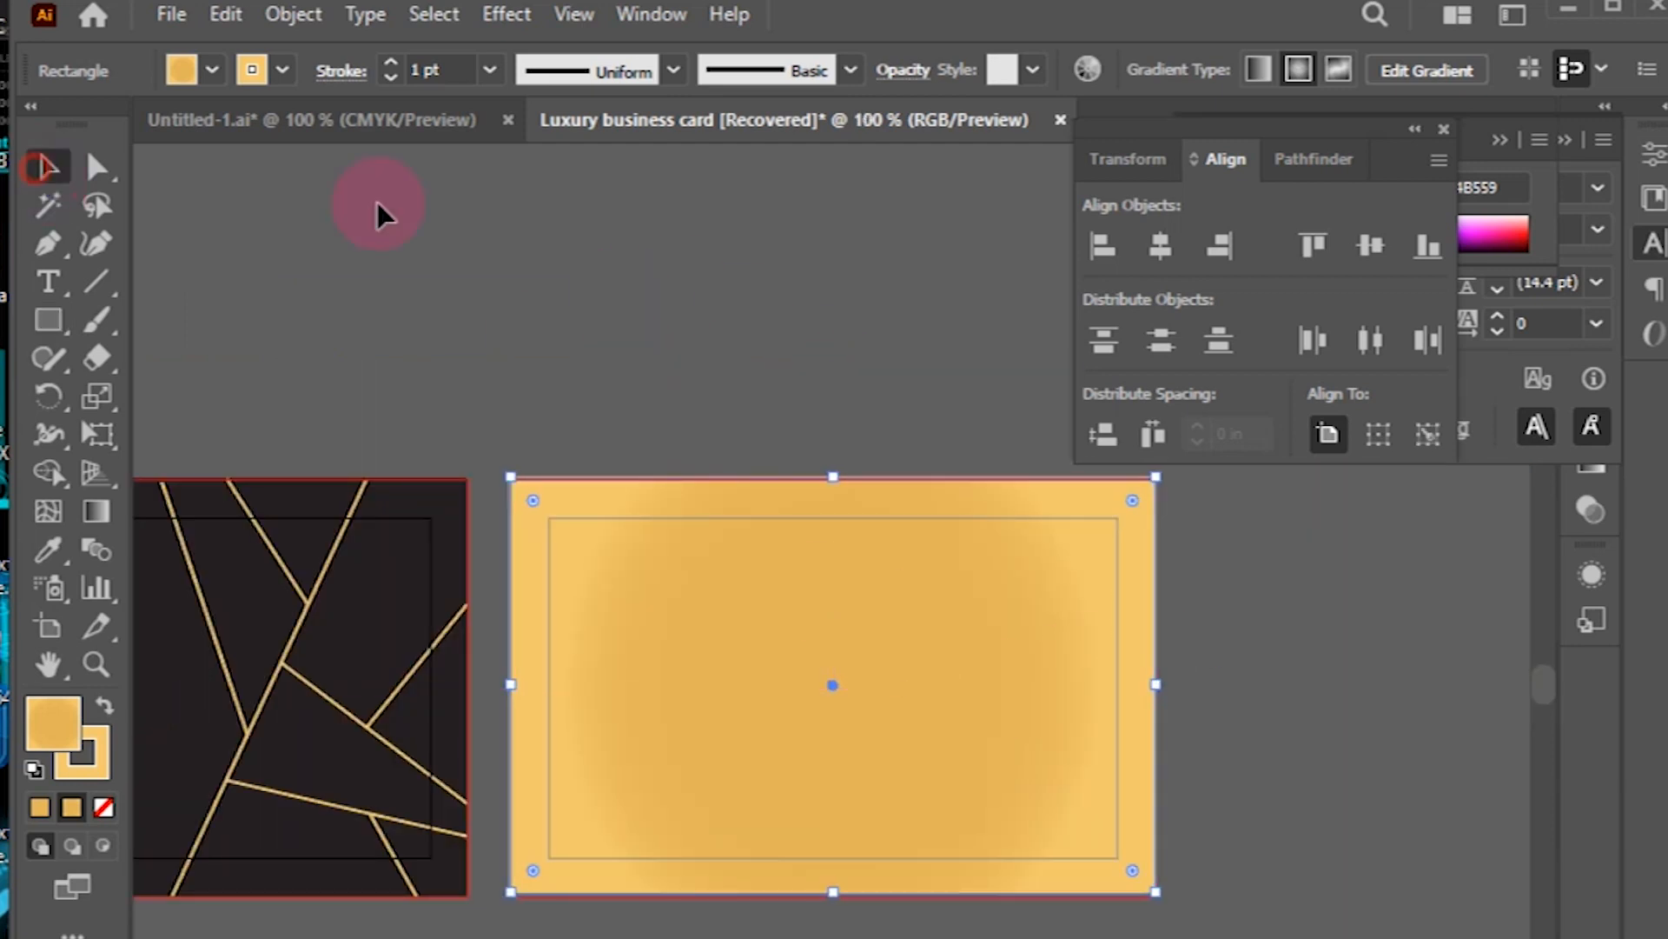
# Step: Draw a large ellipse over the gold card and Pathfinder-crop the card to a curved shape
pyautogui.click(864, 640)
pyautogui.click(640, 790)
pyautogui.moveTo(49, 318); pyautogui.dragTo(152, 408)
pyautogui.moveTo(548, 641); pyautogui.dragTo(1019, 924)
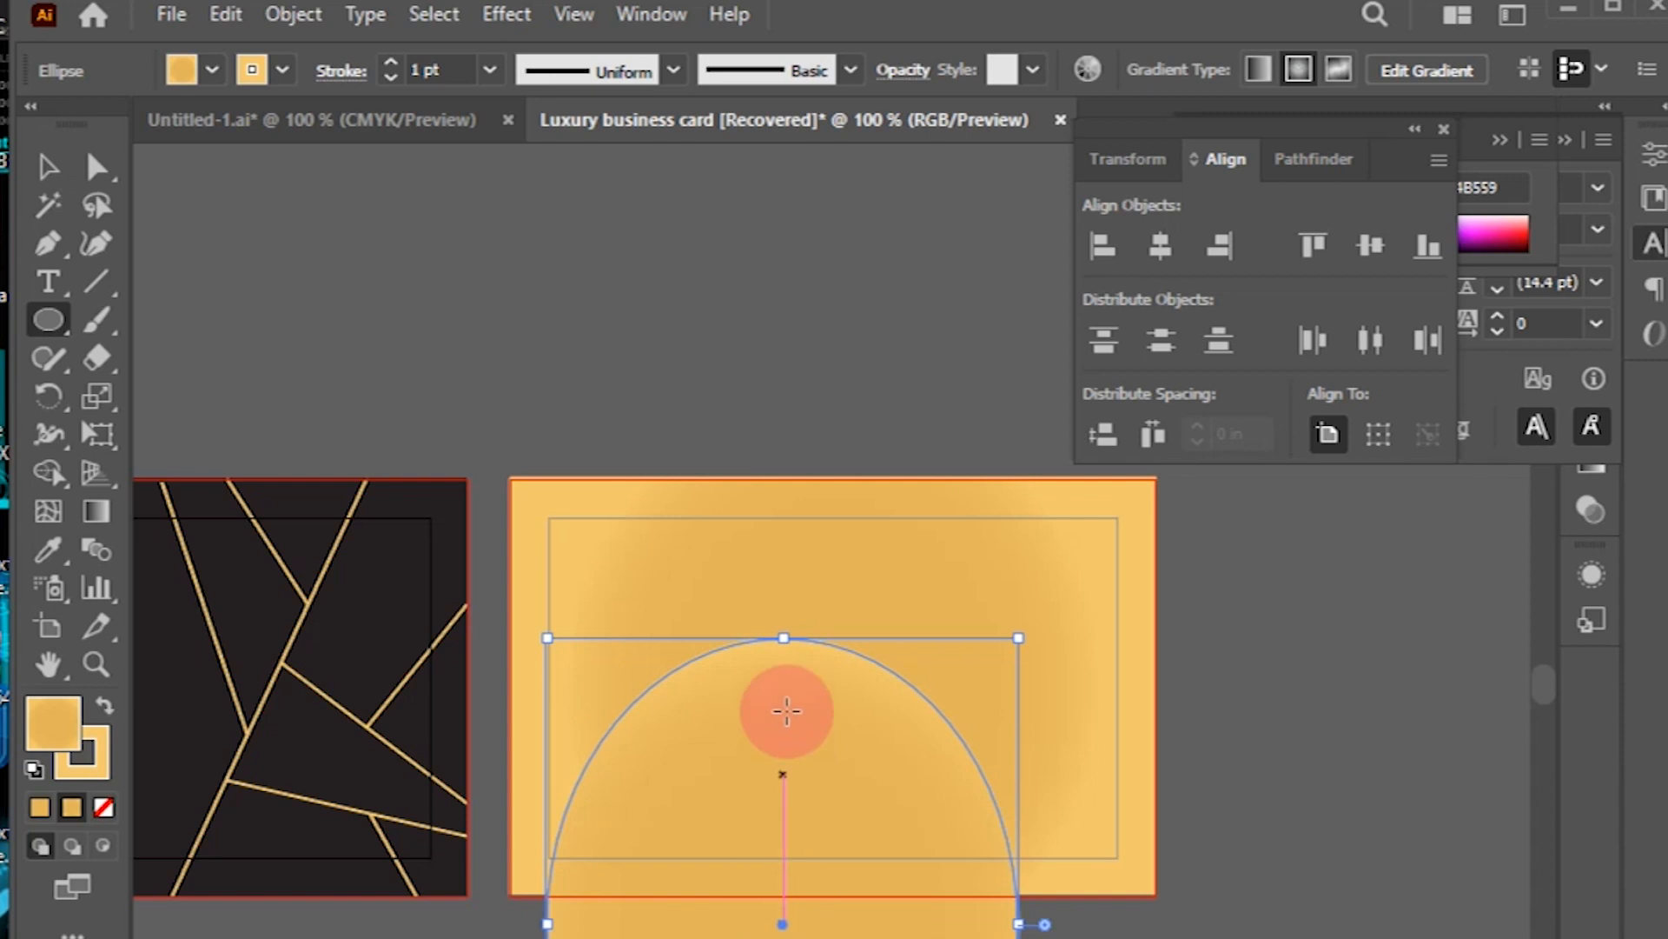
pyautogui.press('v')
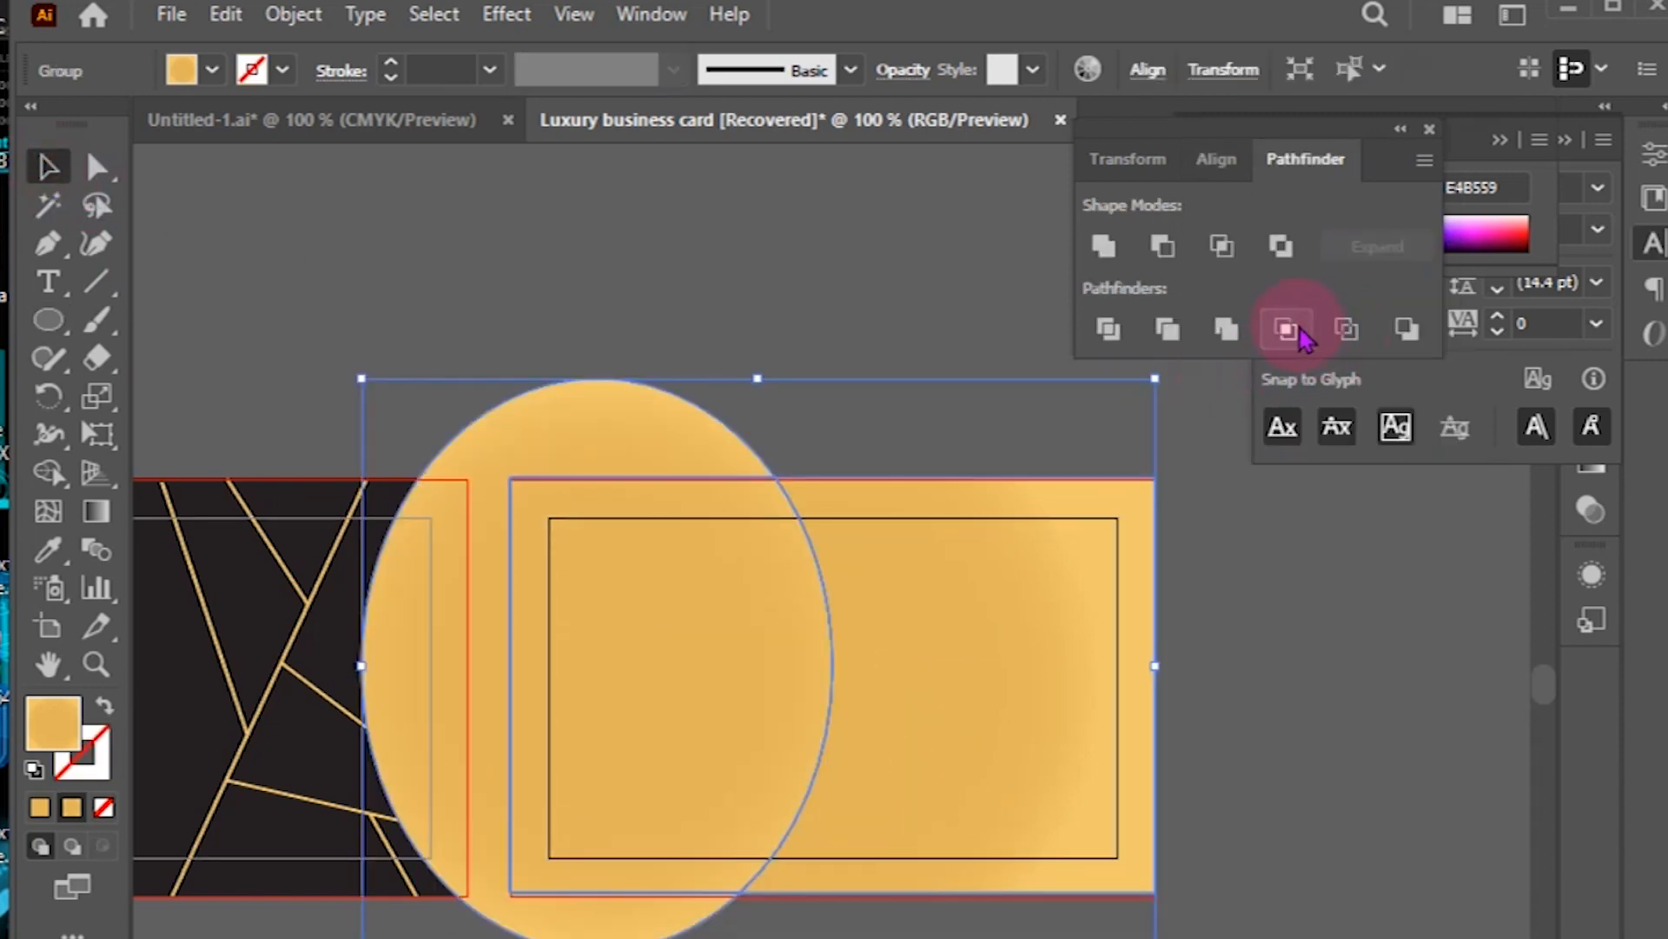
pyautogui.click(1288, 330)
pyautogui.moveTo(826, 681); pyautogui.dragTo(819, 682)
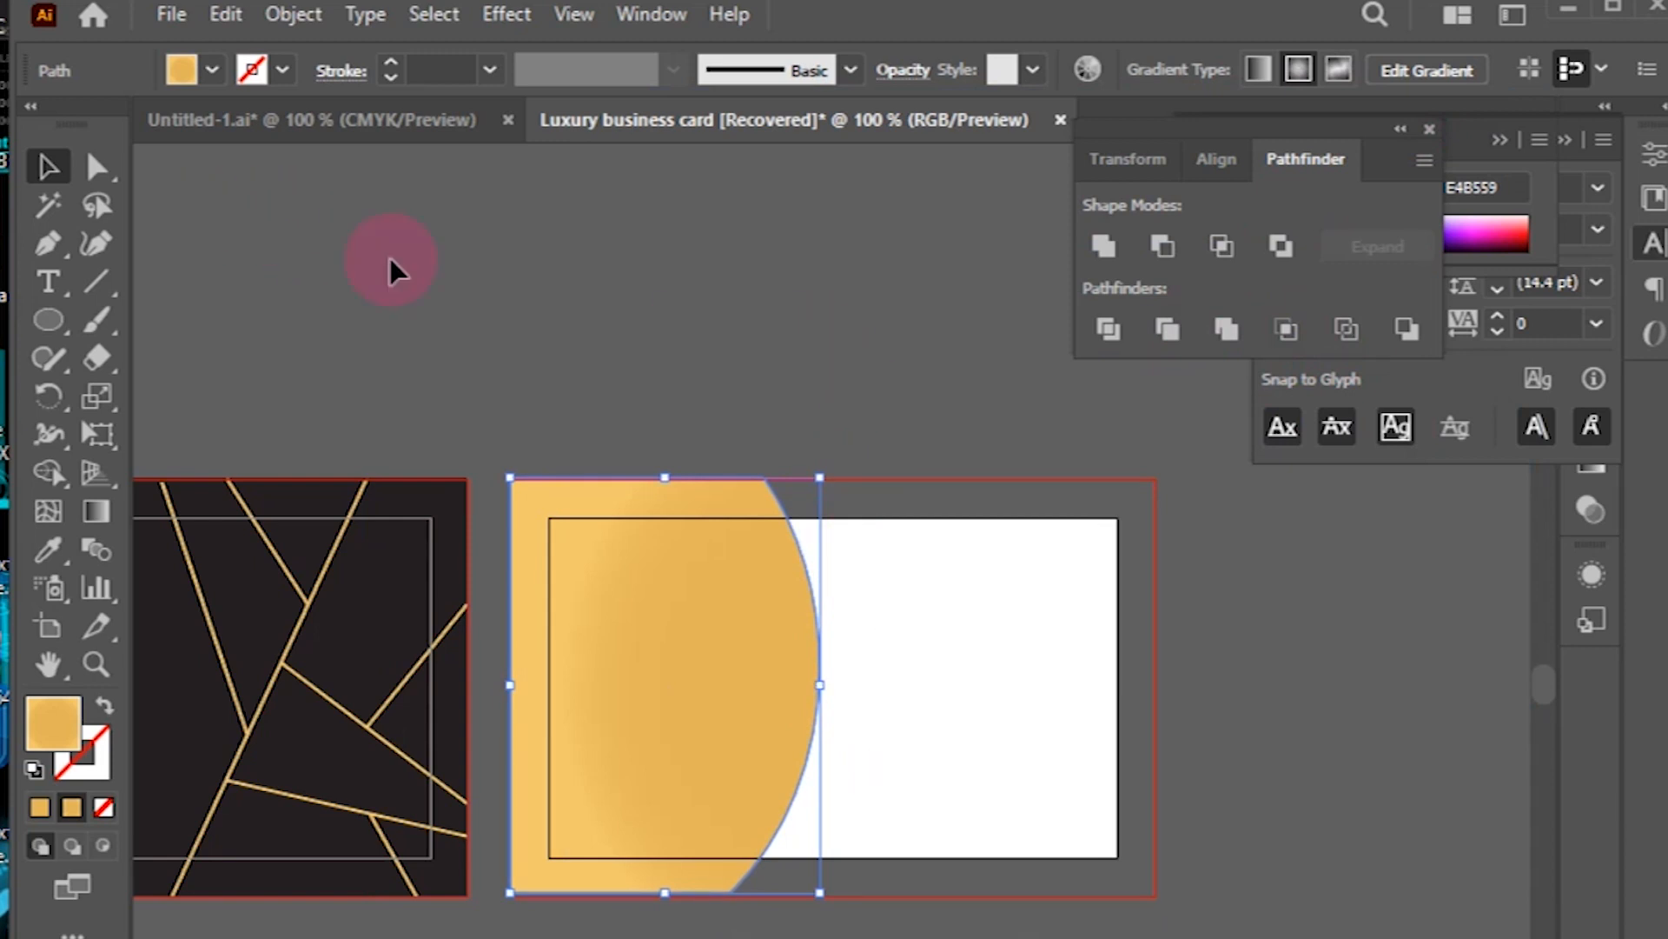
pyautogui.click(433, 262)
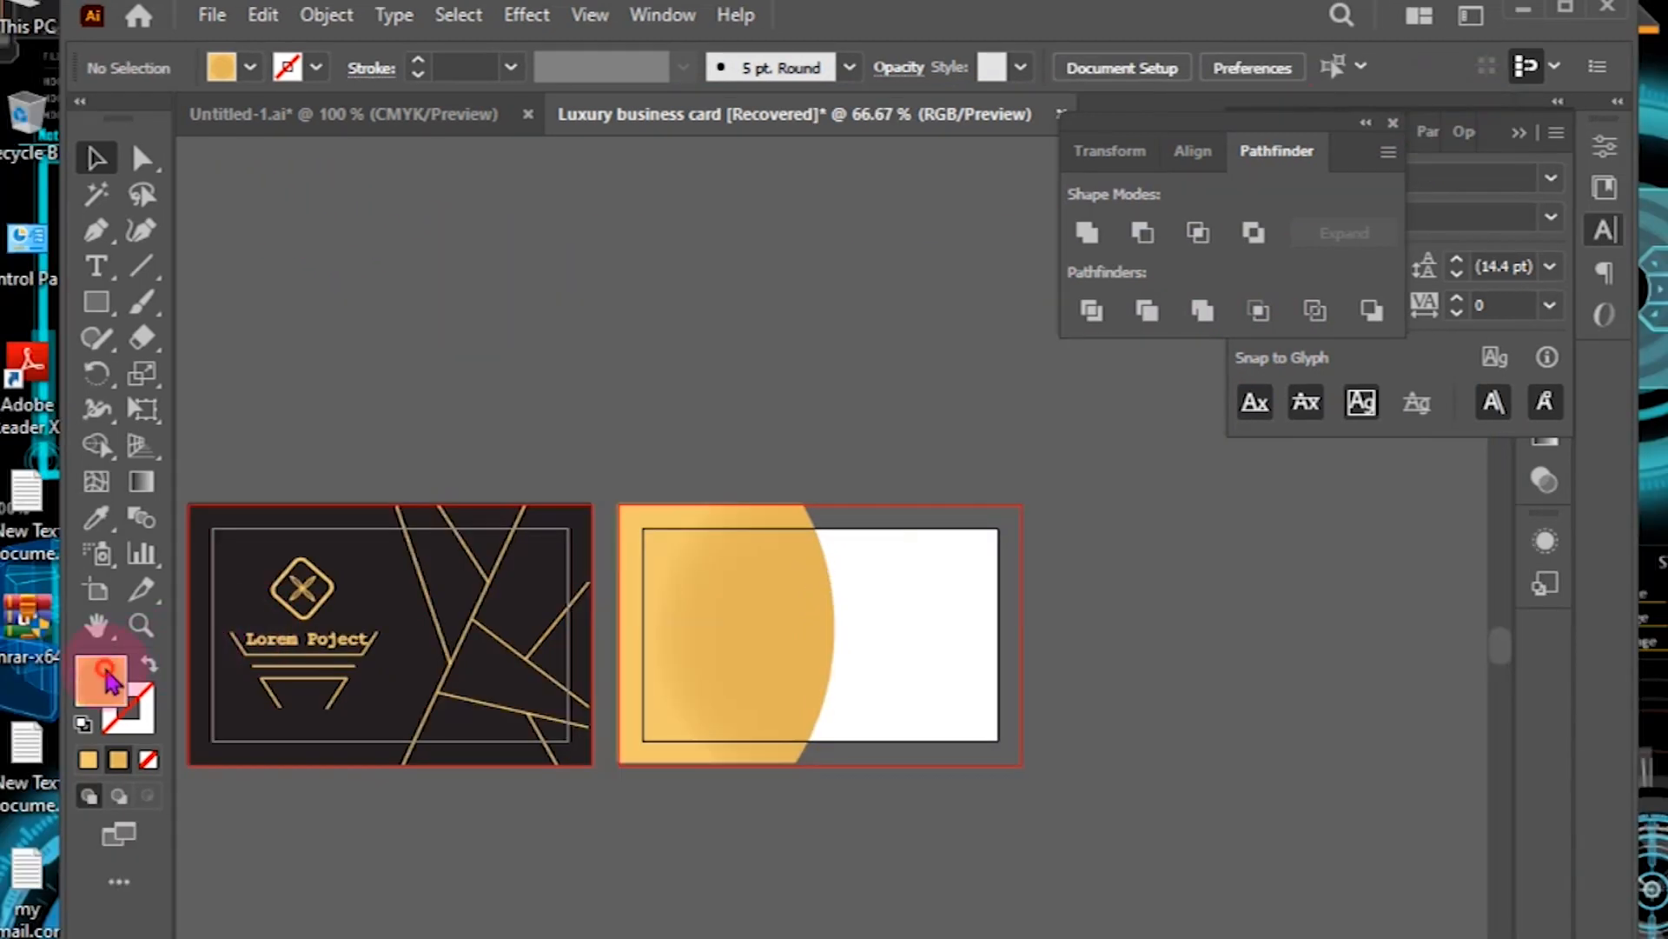
# Step: Change the curved shape's fill to a paler gold by entering new RGB values
pyautogui.doubleClick(101, 675)
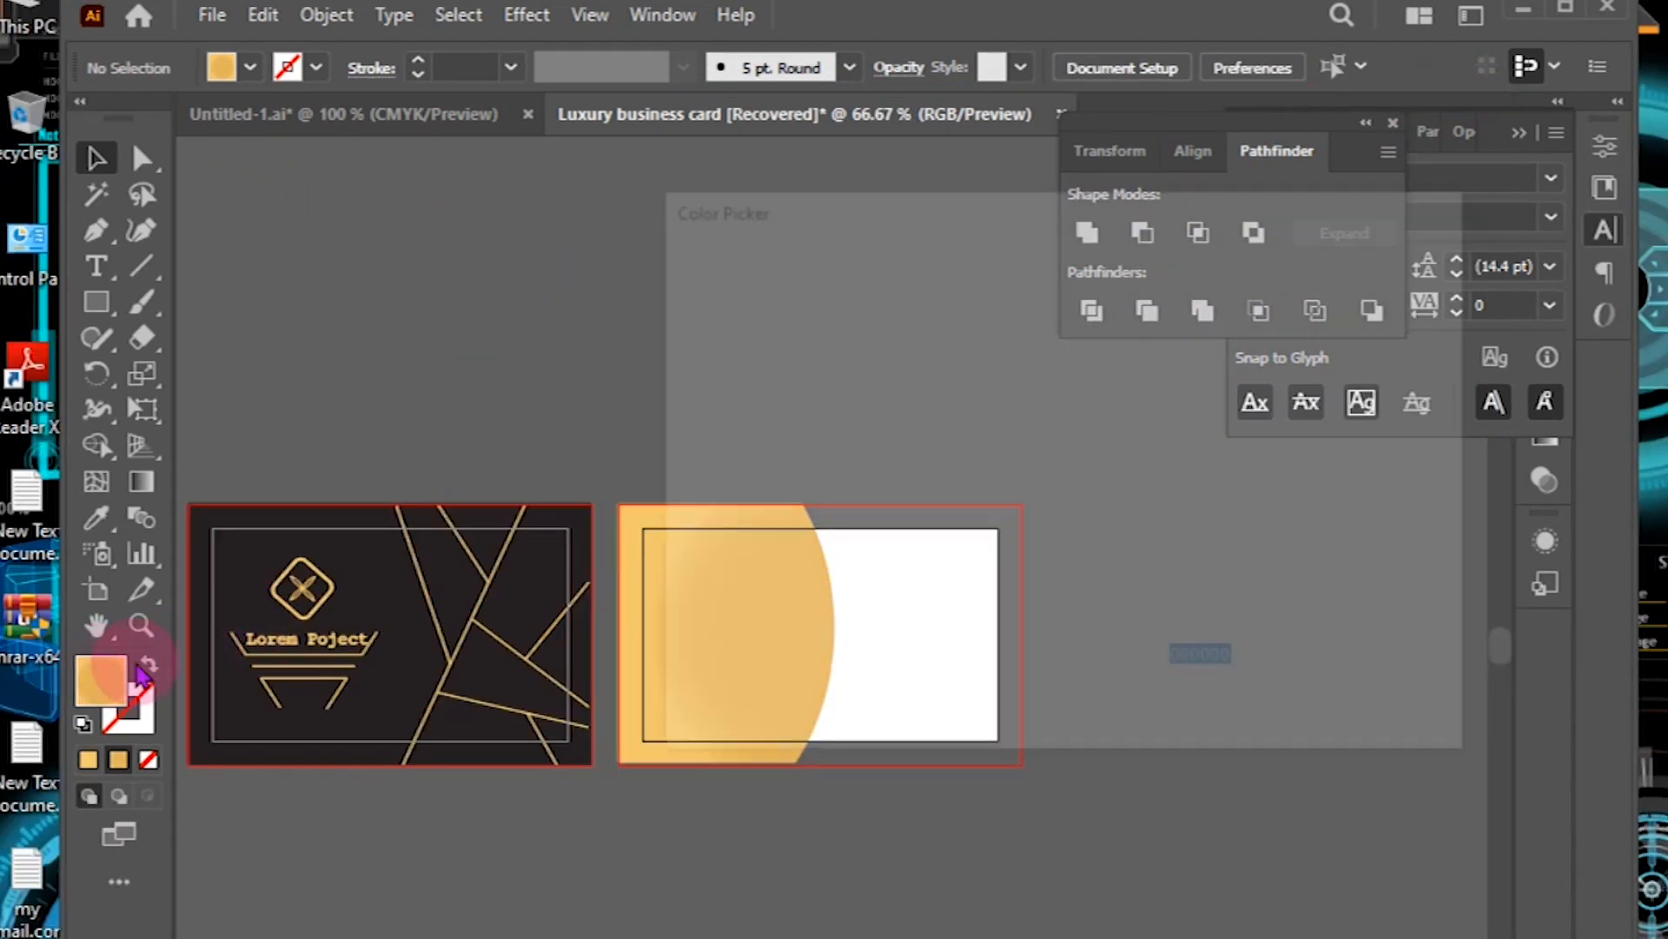
pyautogui.click(1229, 551)
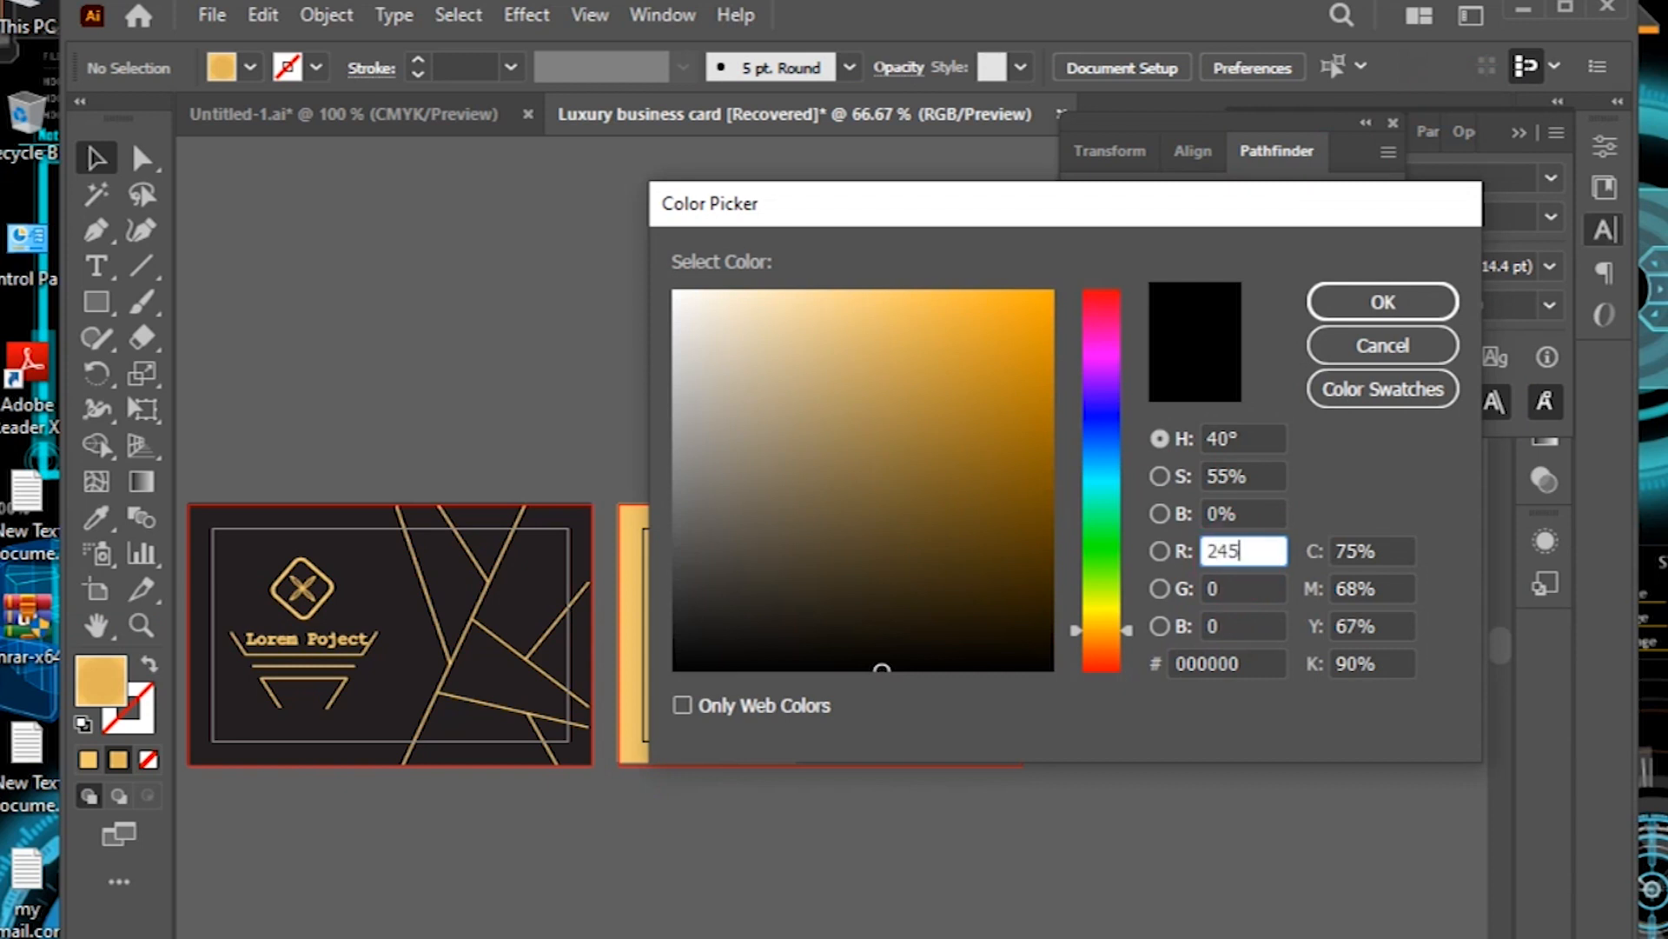
pyautogui.click(1235, 584)
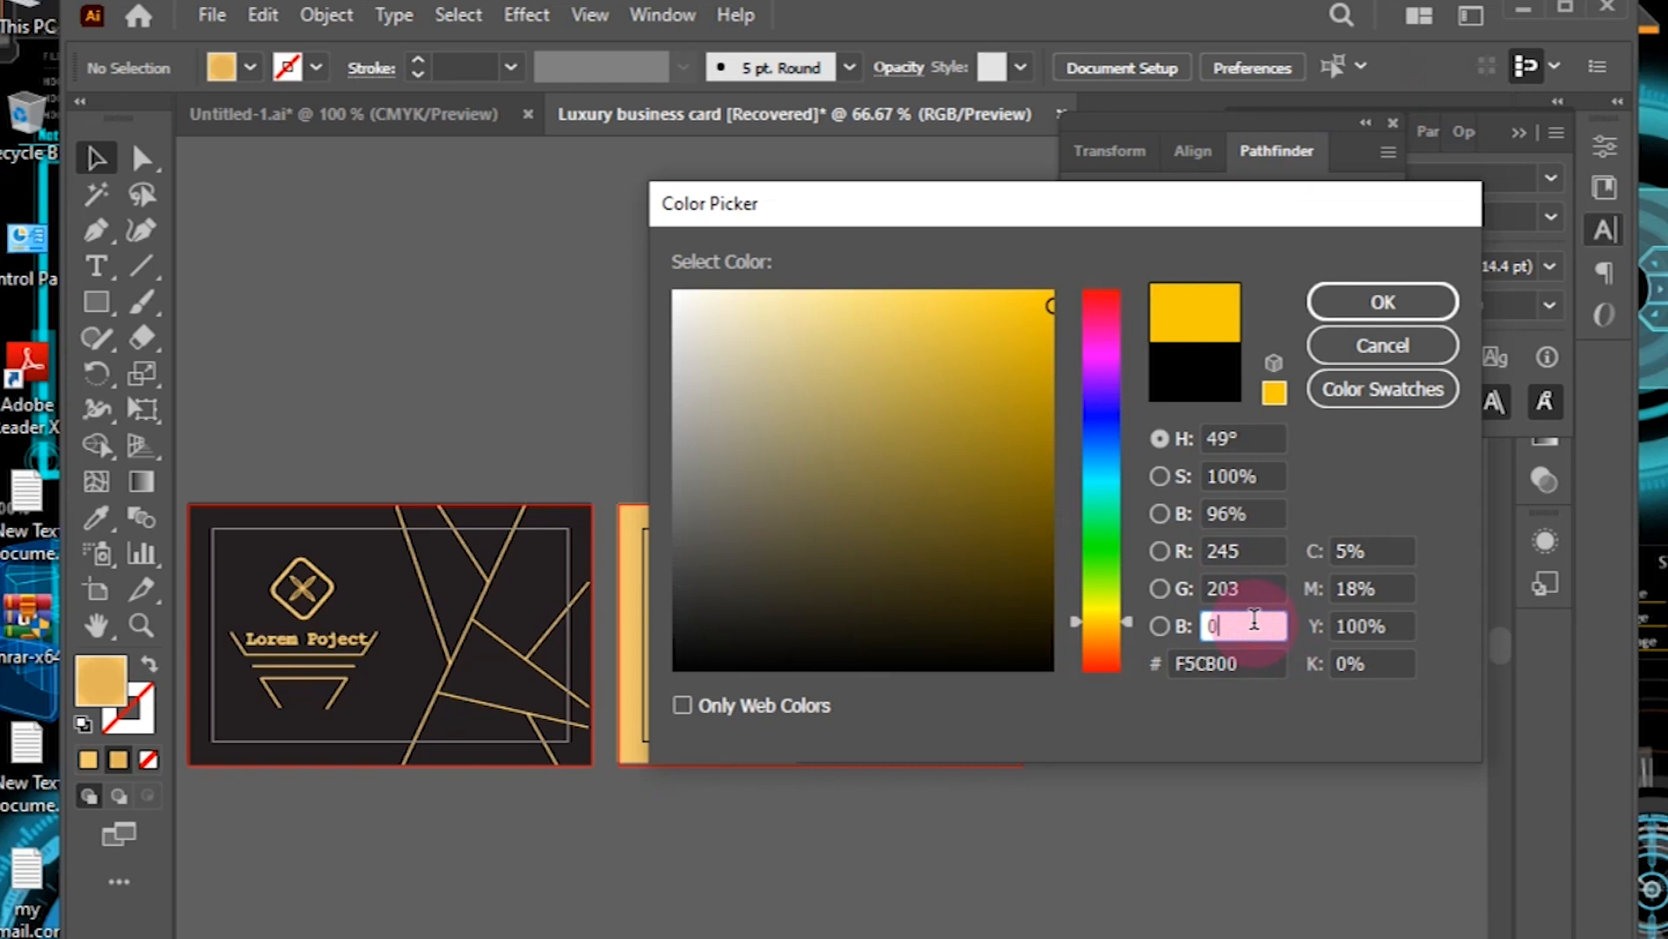
pyautogui.press('BackSpace')
pyautogui.press('Return')
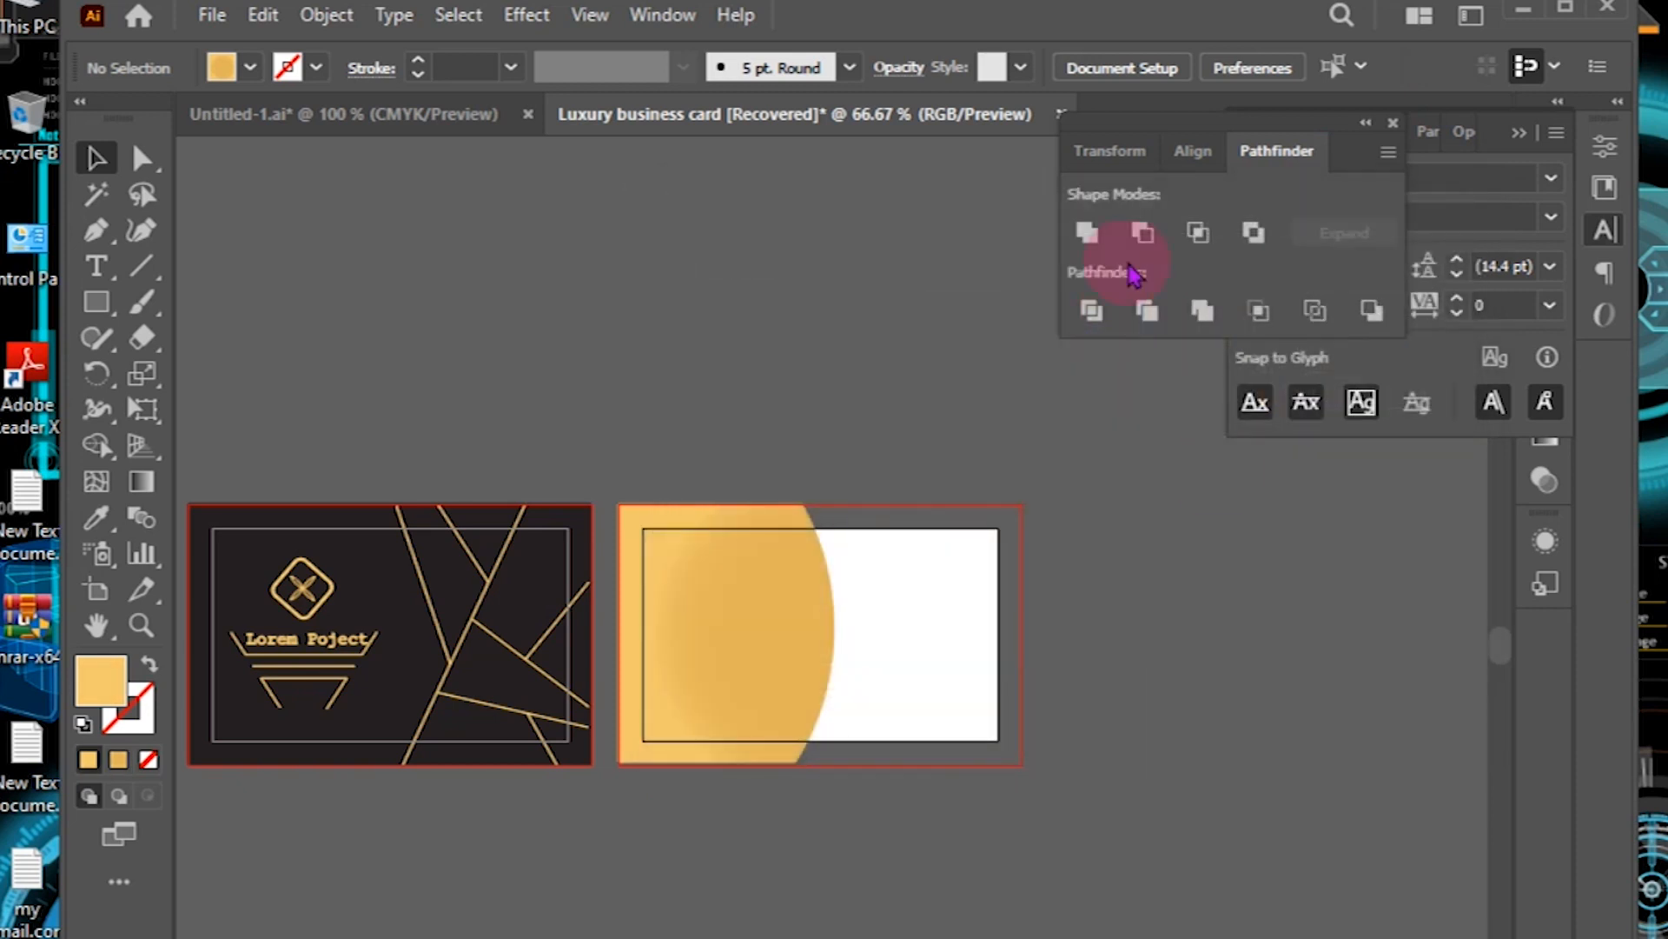
# Step: Draw a light gold rectangle over the back card and send it behind the curved shape
pyautogui.click(97, 303)
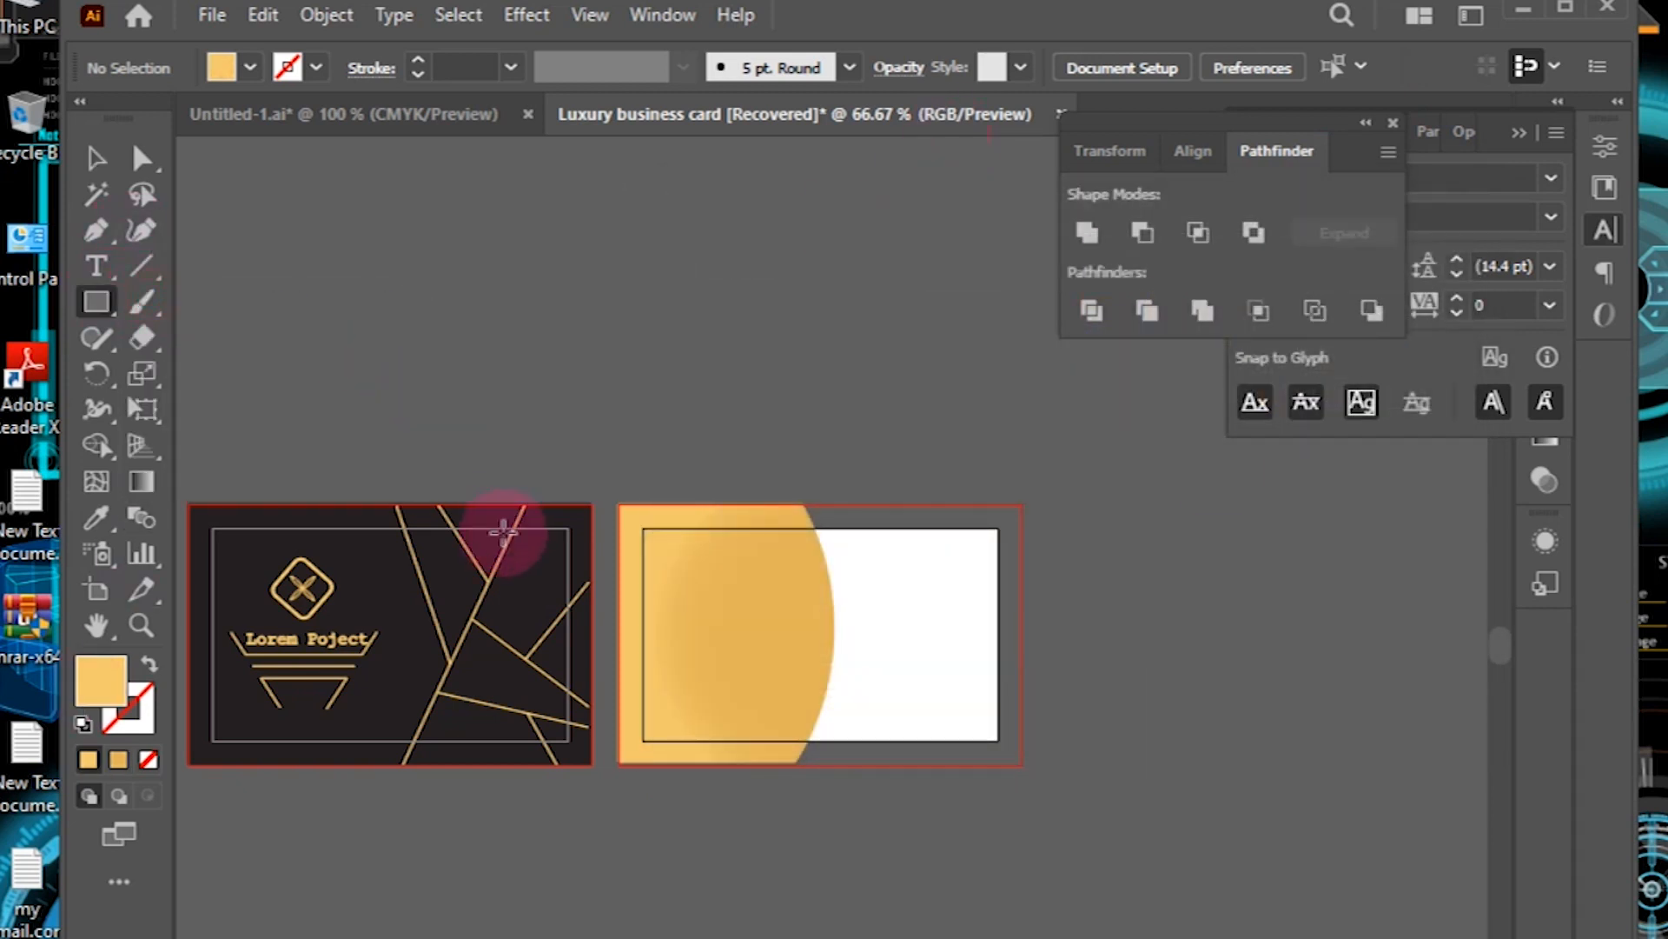
pyautogui.moveTo(619, 505); pyautogui.dragTo(1023, 765)
pyautogui.rightClick(948, 551)
pyautogui.moveTo(1051, 829)
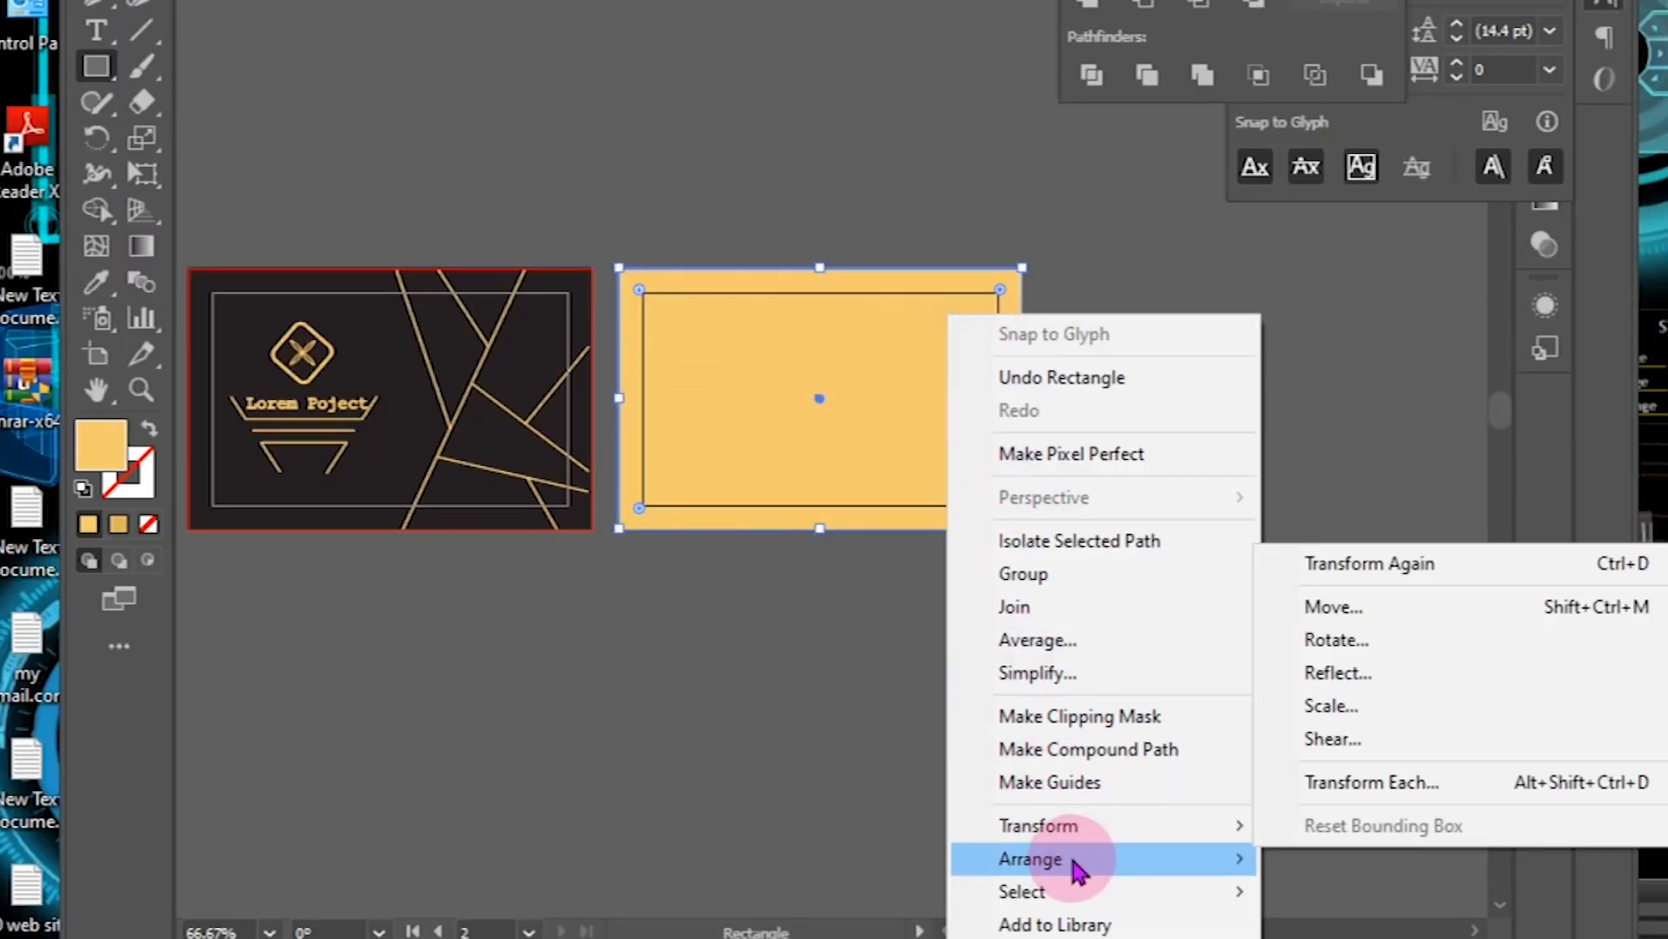
pyautogui.moveTo(1156, 859)
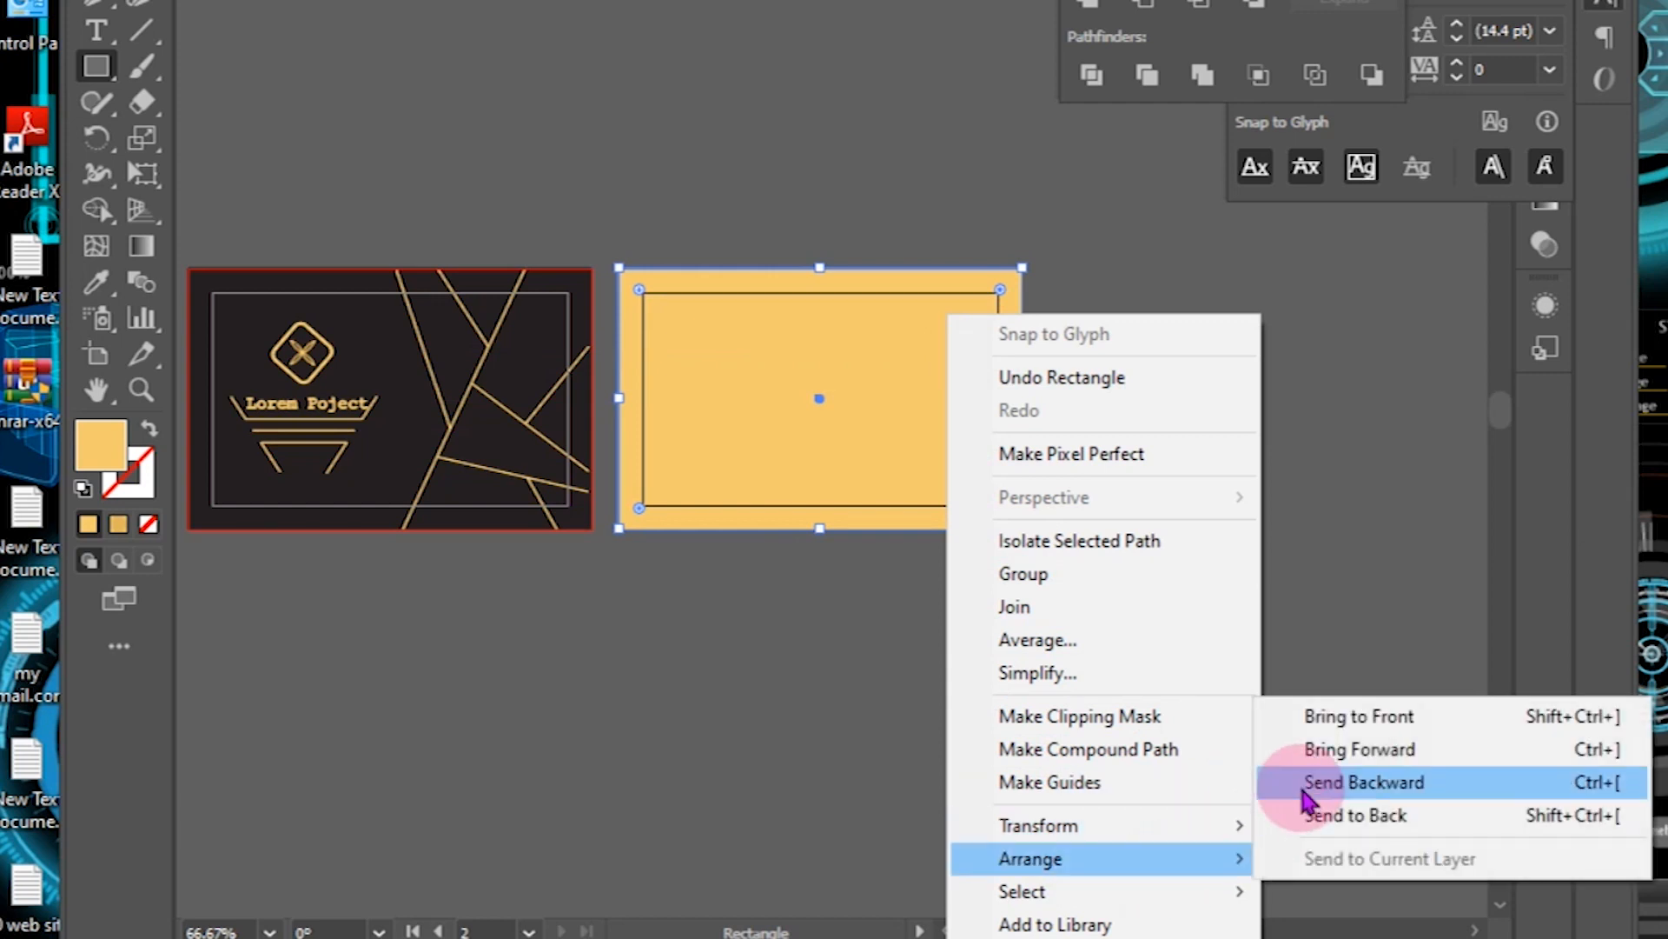
pyautogui.click(1323, 786)
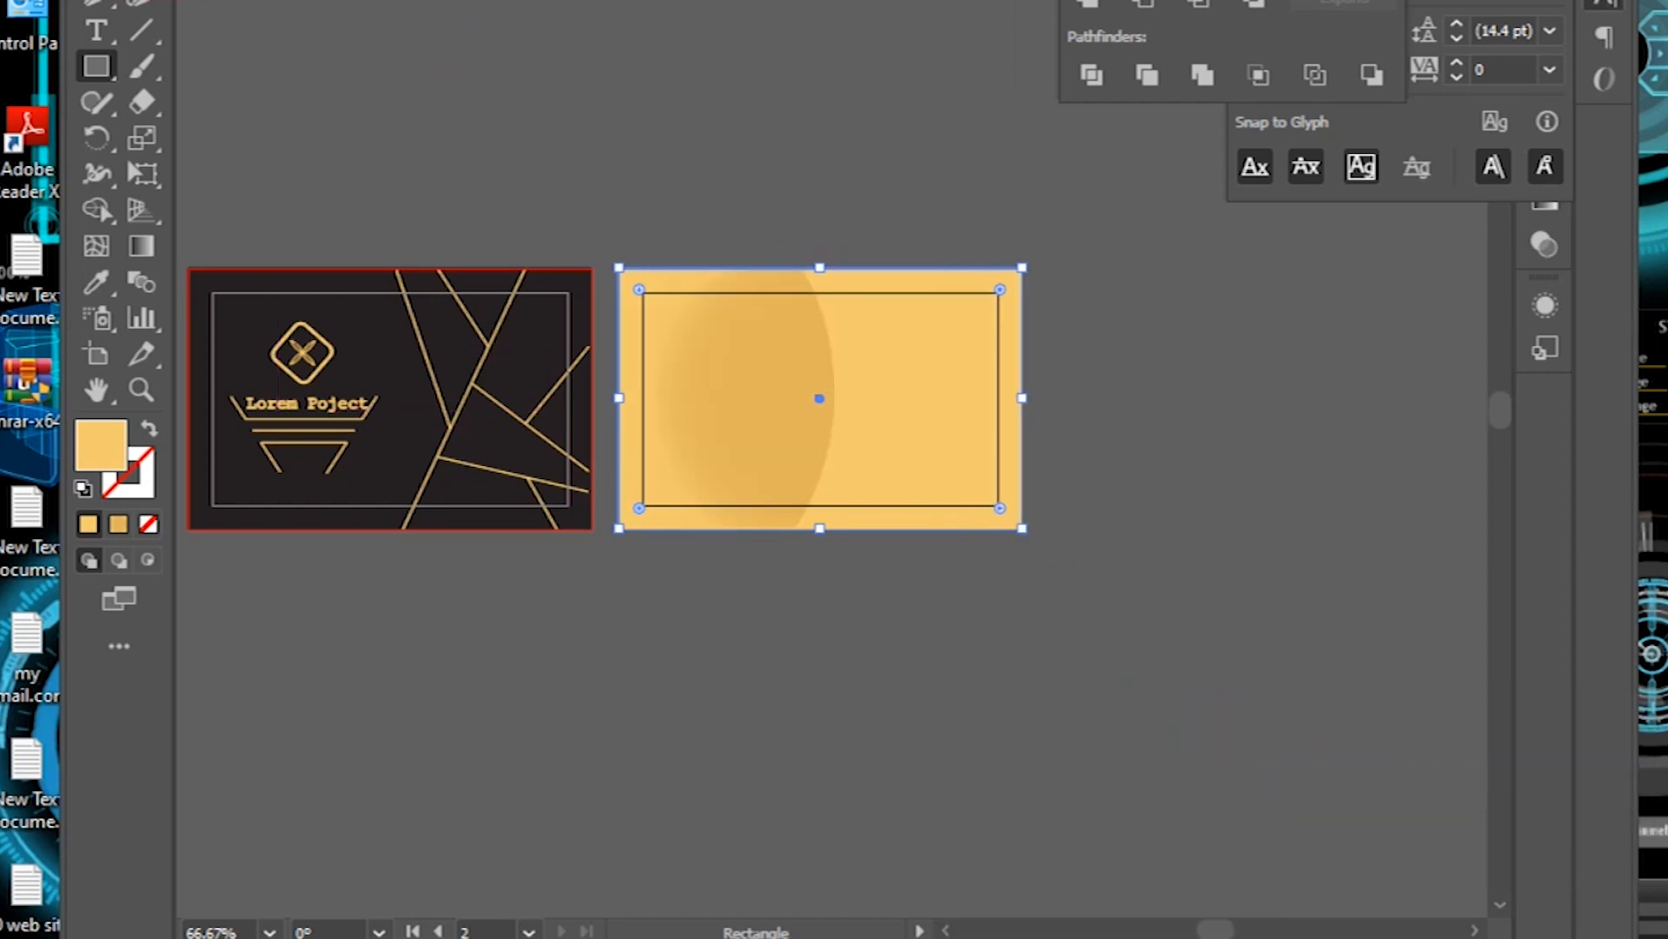
pyautogui.click(842, 141)
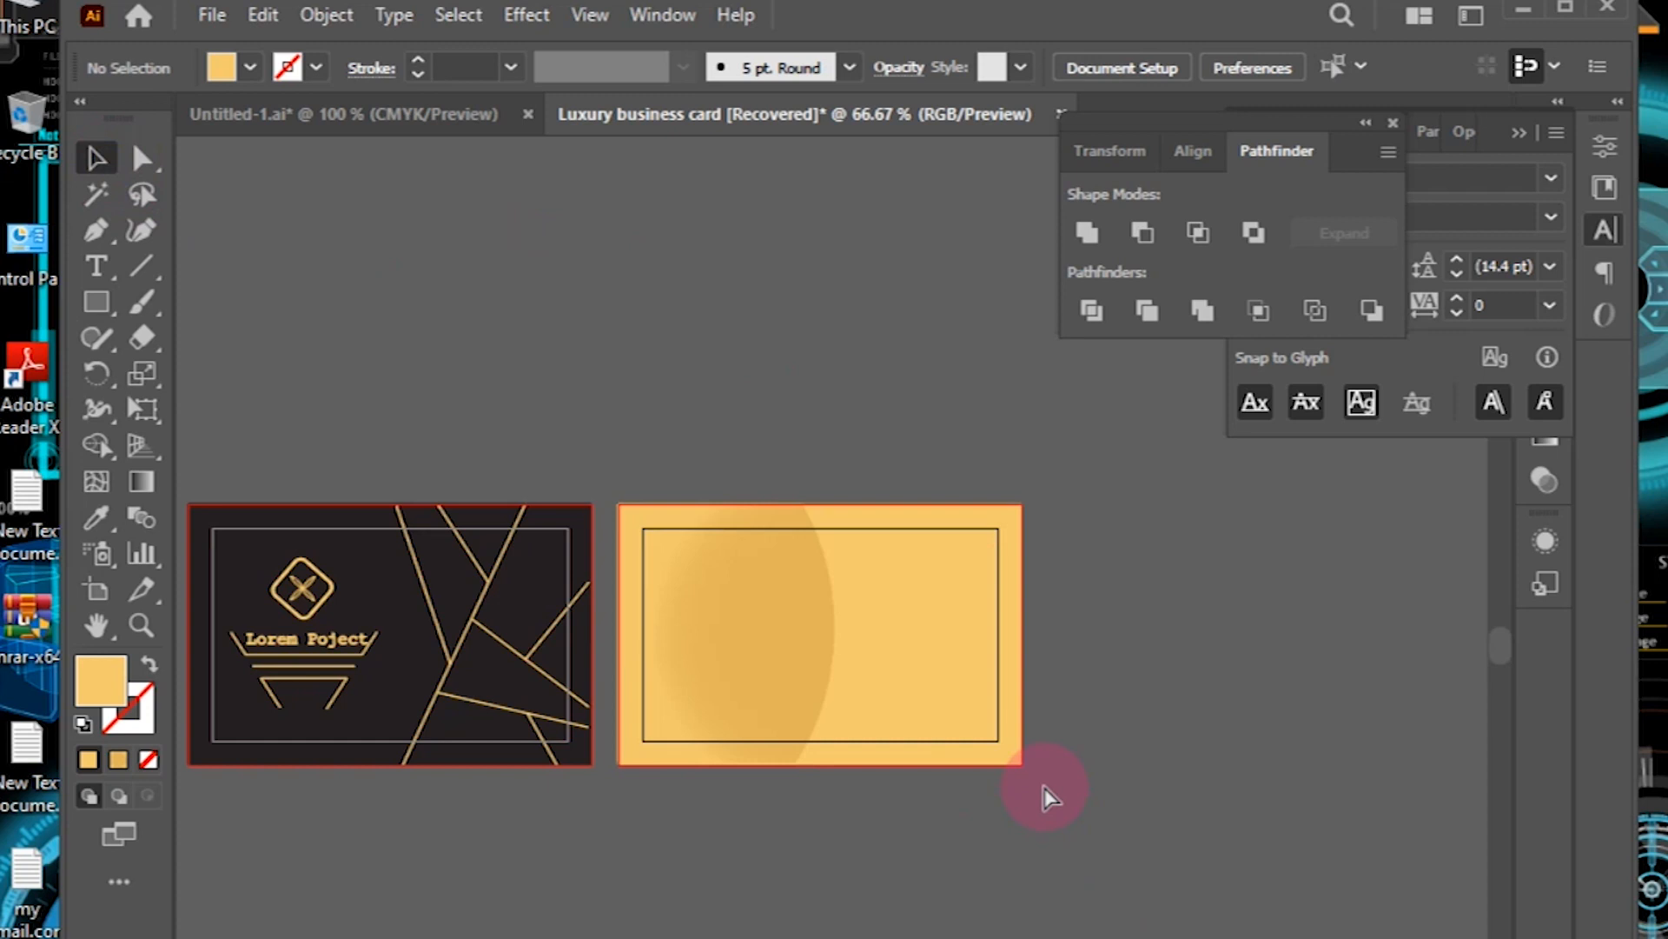
pyautogui.hotkey('ctrl', '1')
# Step: Narrow the large curved circle so its curve sits further left
pyautogui.moveTo(1042, 782); pyautogui.dragTo(950, 886)
pyautogui.click(550, 737)
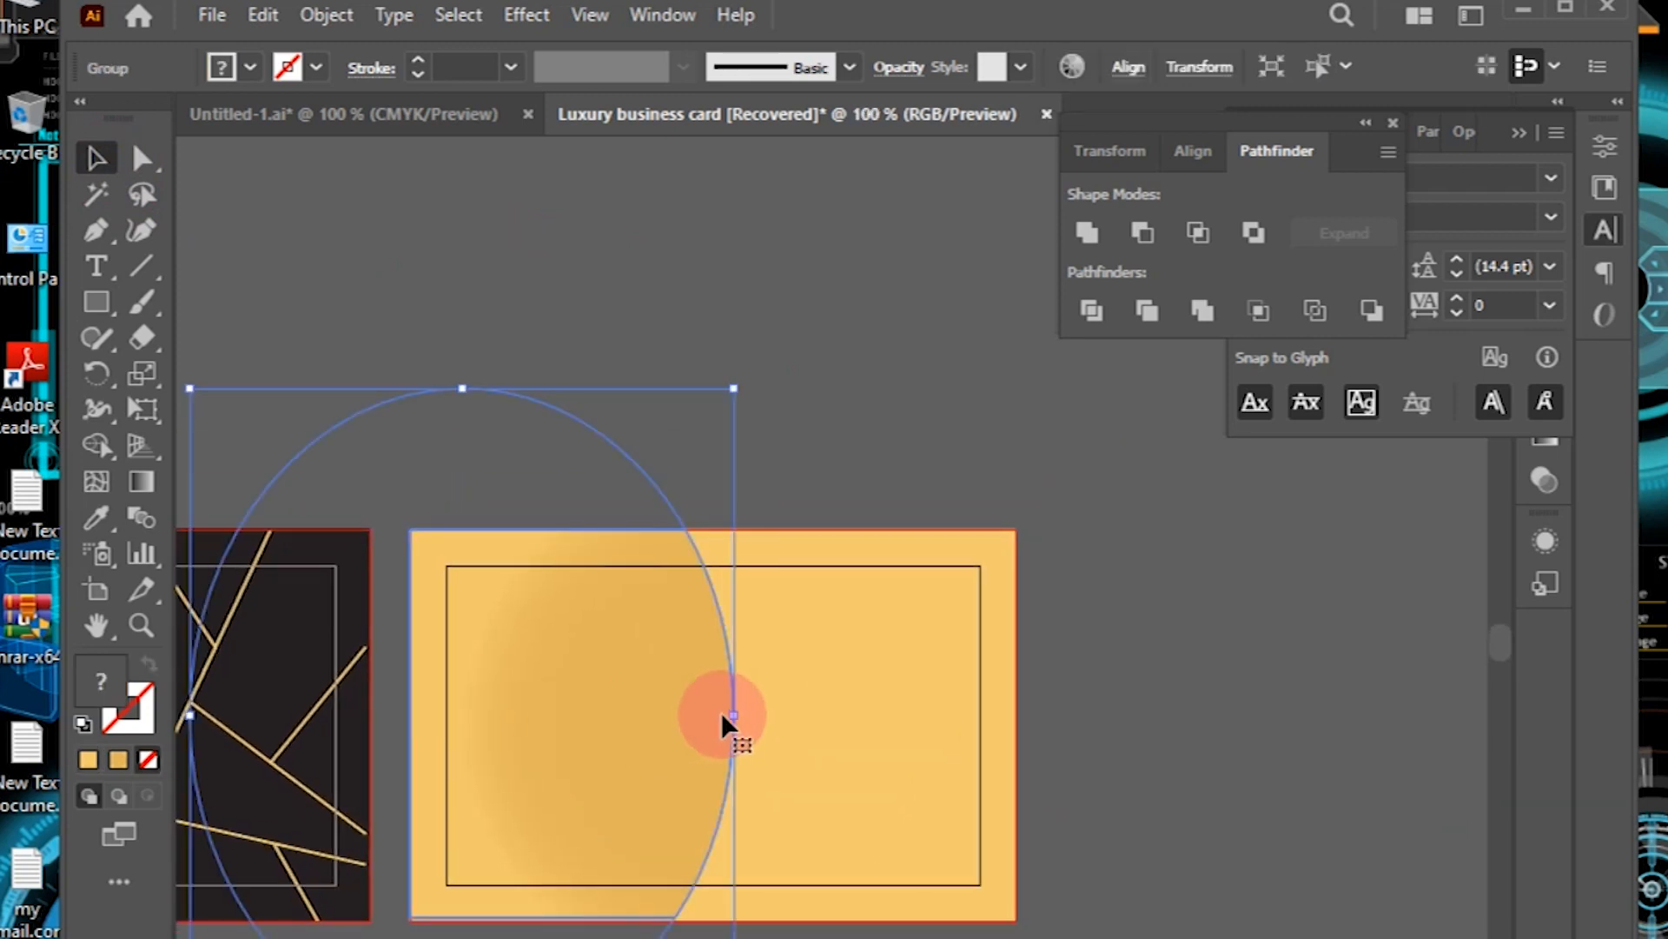
pyautogui.moveTo(732, 713); pyautogui.dragTo(759, 754)
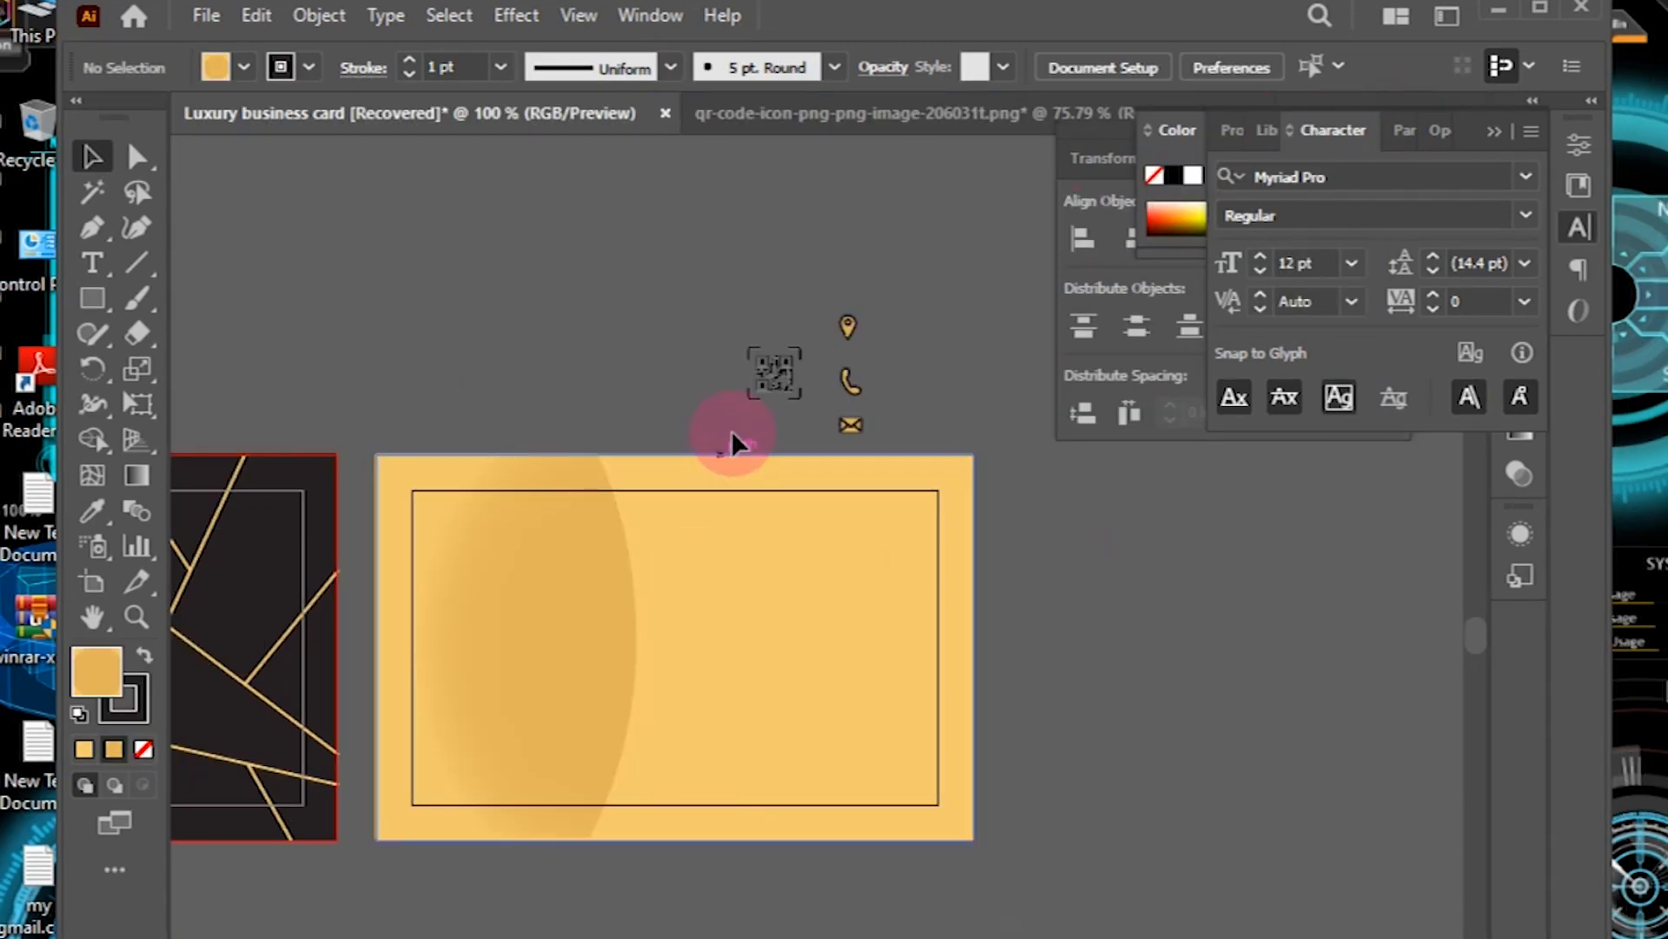
# Step: Move the QR code icon onto the back card's left area
pyautogui.moveTo(774, 374); pyautogui.dragTo(523, 588)
pyautogui.click(762, 615)
pyautogui.click(514, 595)
pyautogui.click(689, 342)
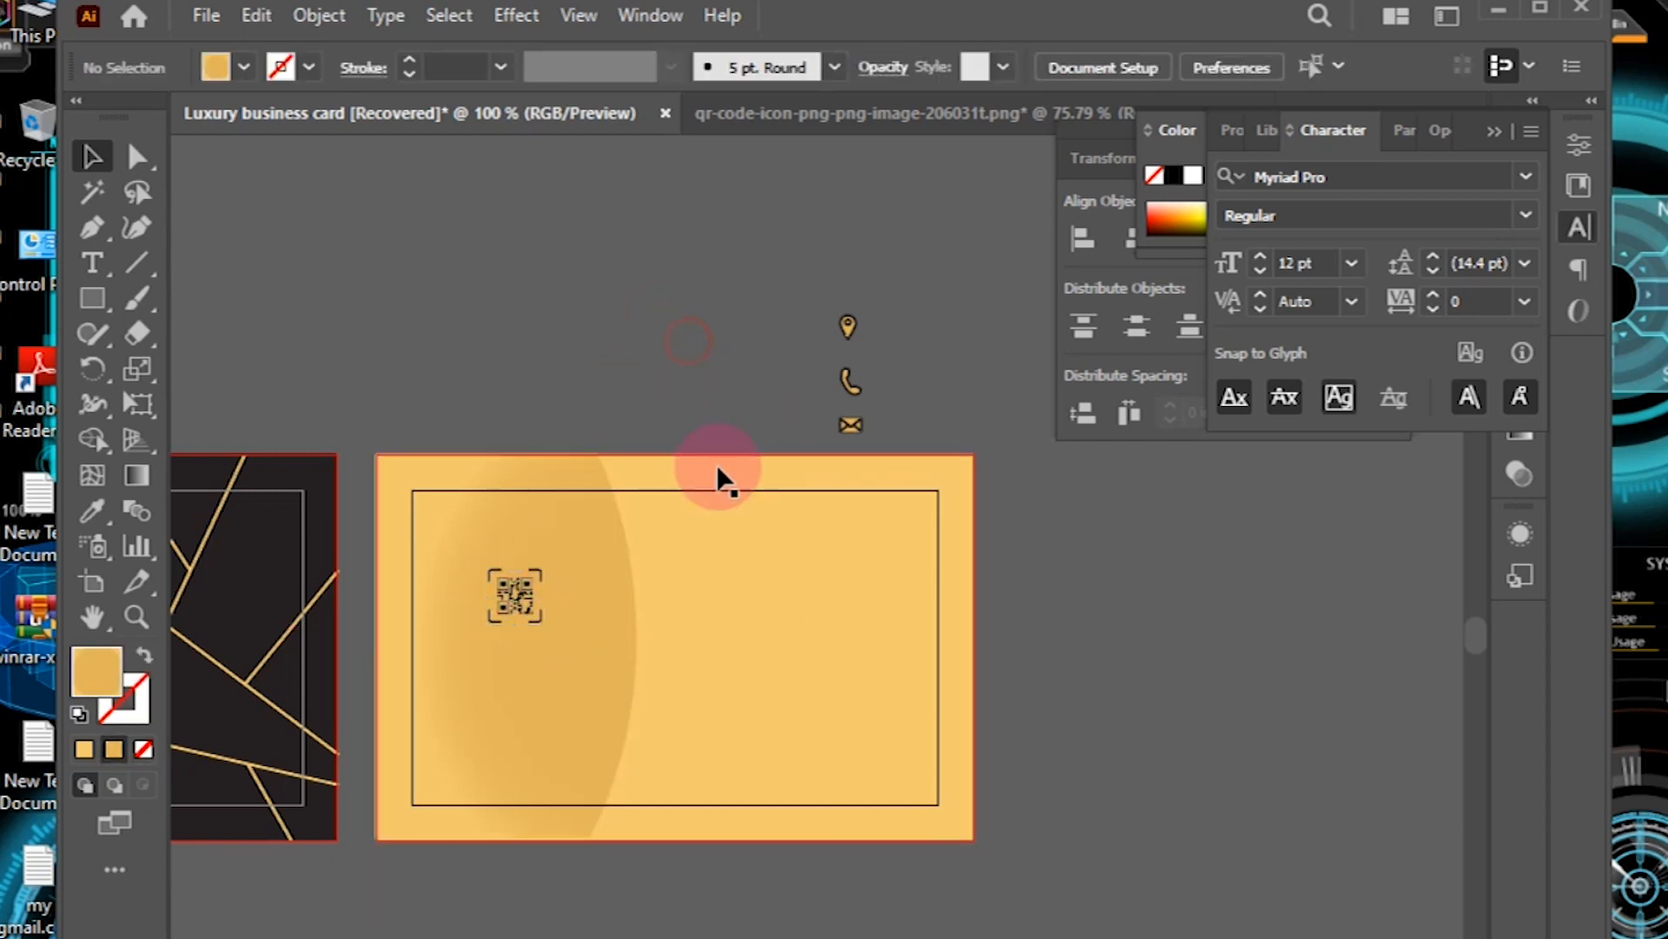
# Step: Add a text box below the QR code for the project title
pyautogui.click(93, 263)
pyautogui.click(443, 665)
pyautogui.click(563, 651)
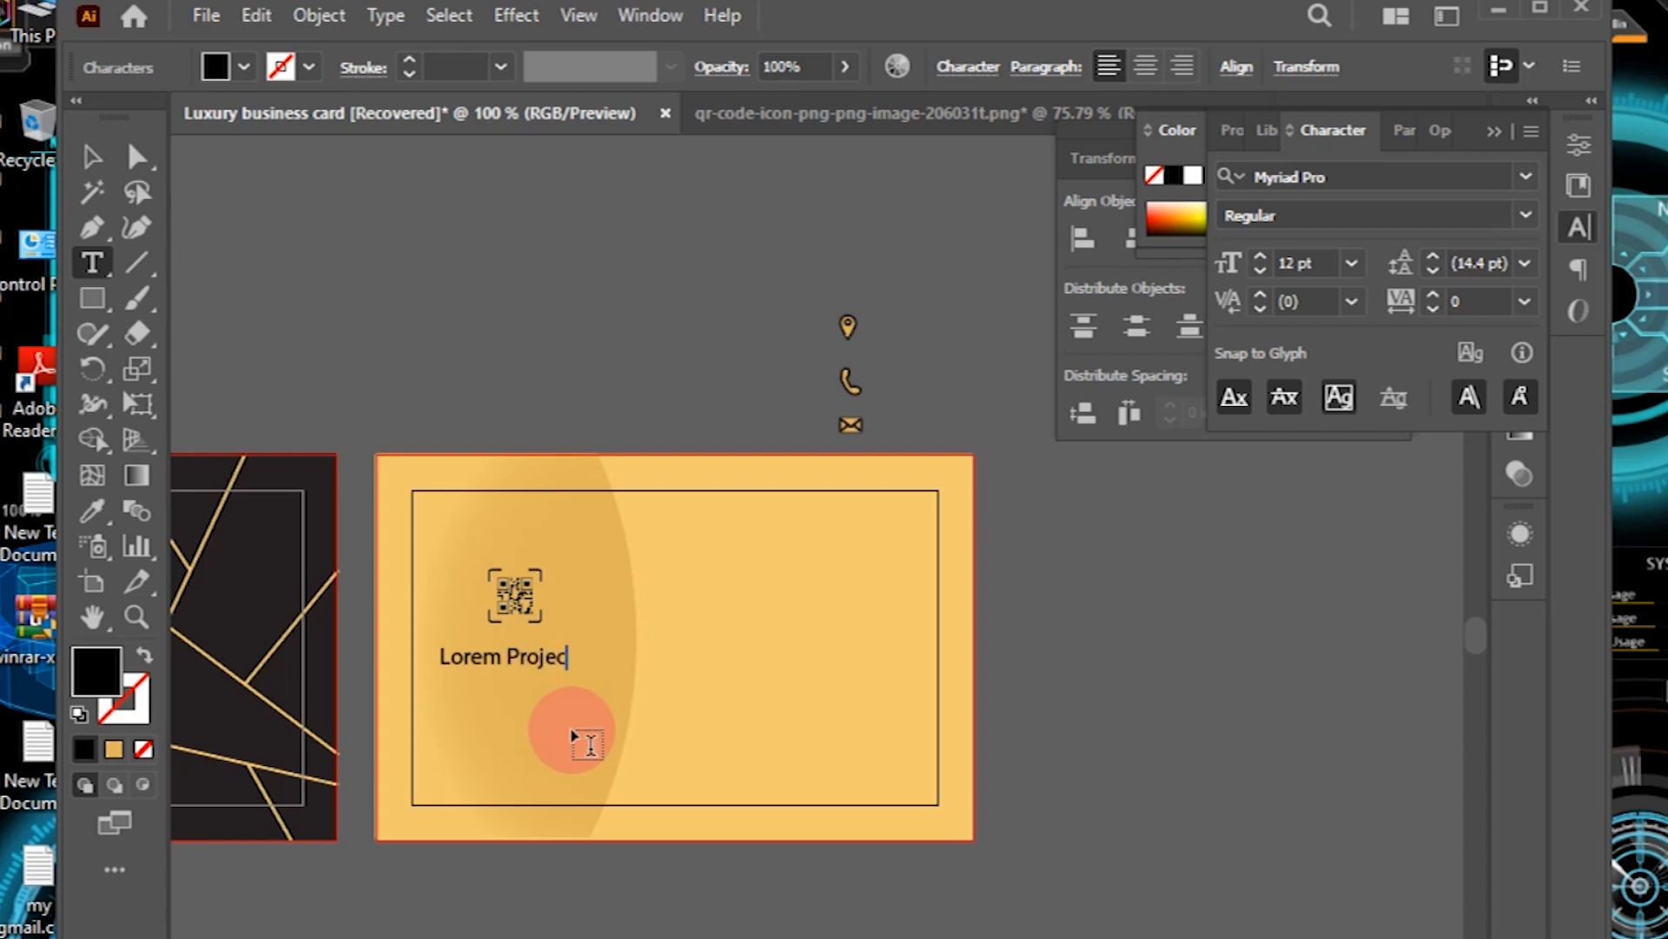
# Step: Set the title text in Cooper Black
pyautogui.click(93, 159)
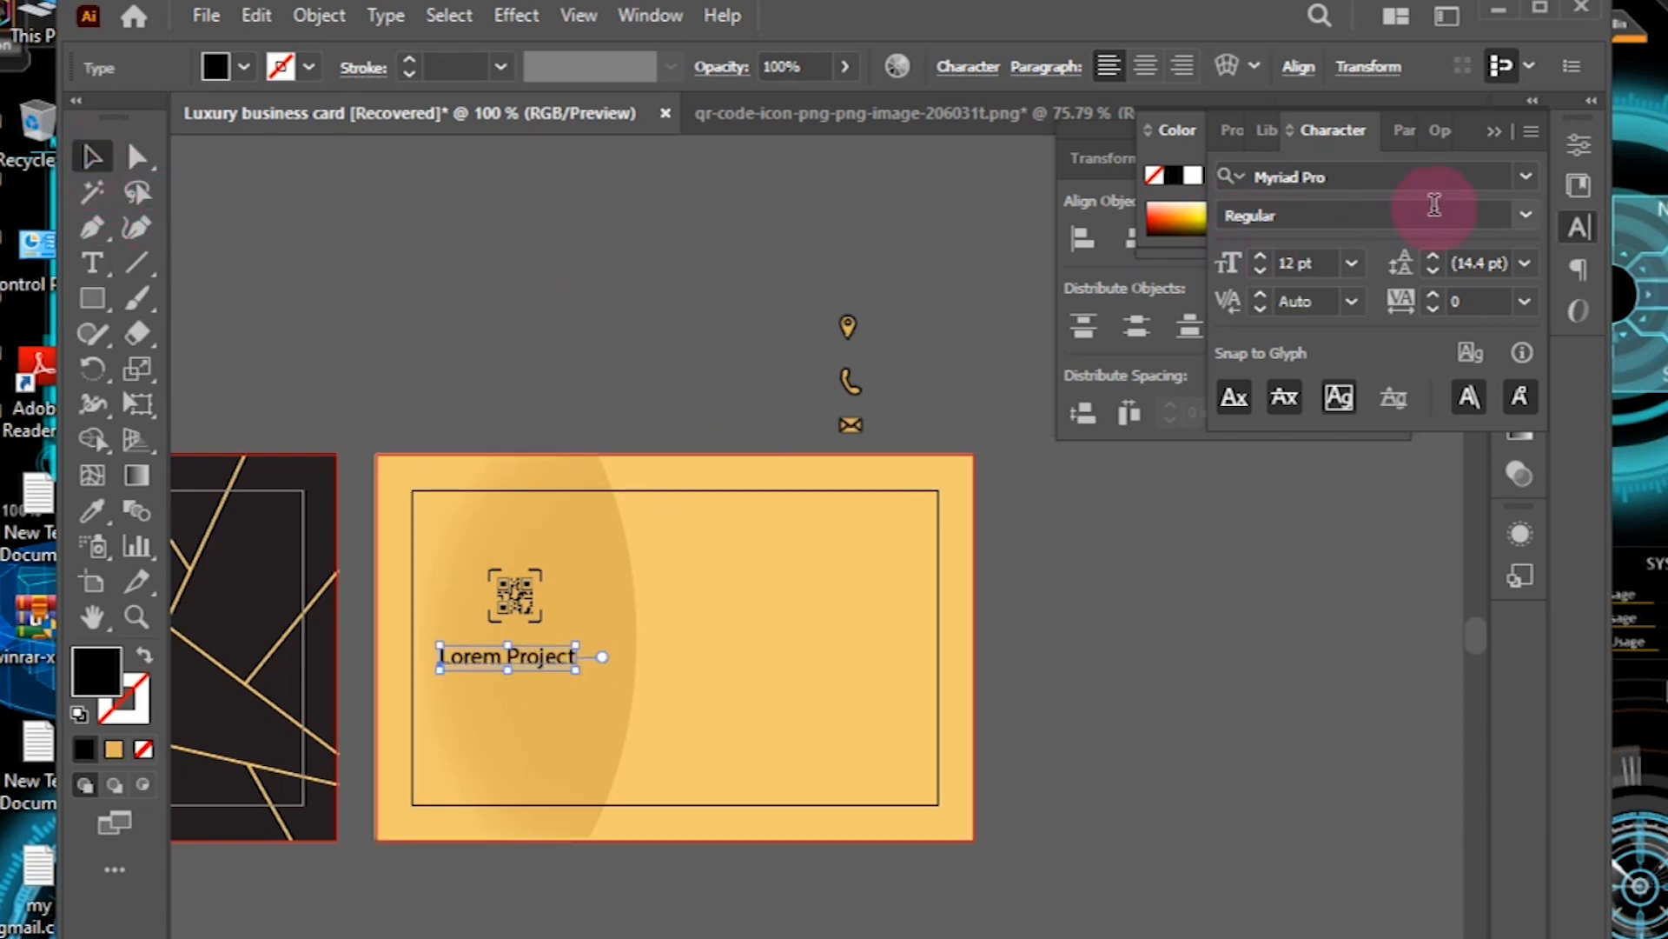
pyautogui.click(1521, 178)
pyautogui.click(1322, 362)
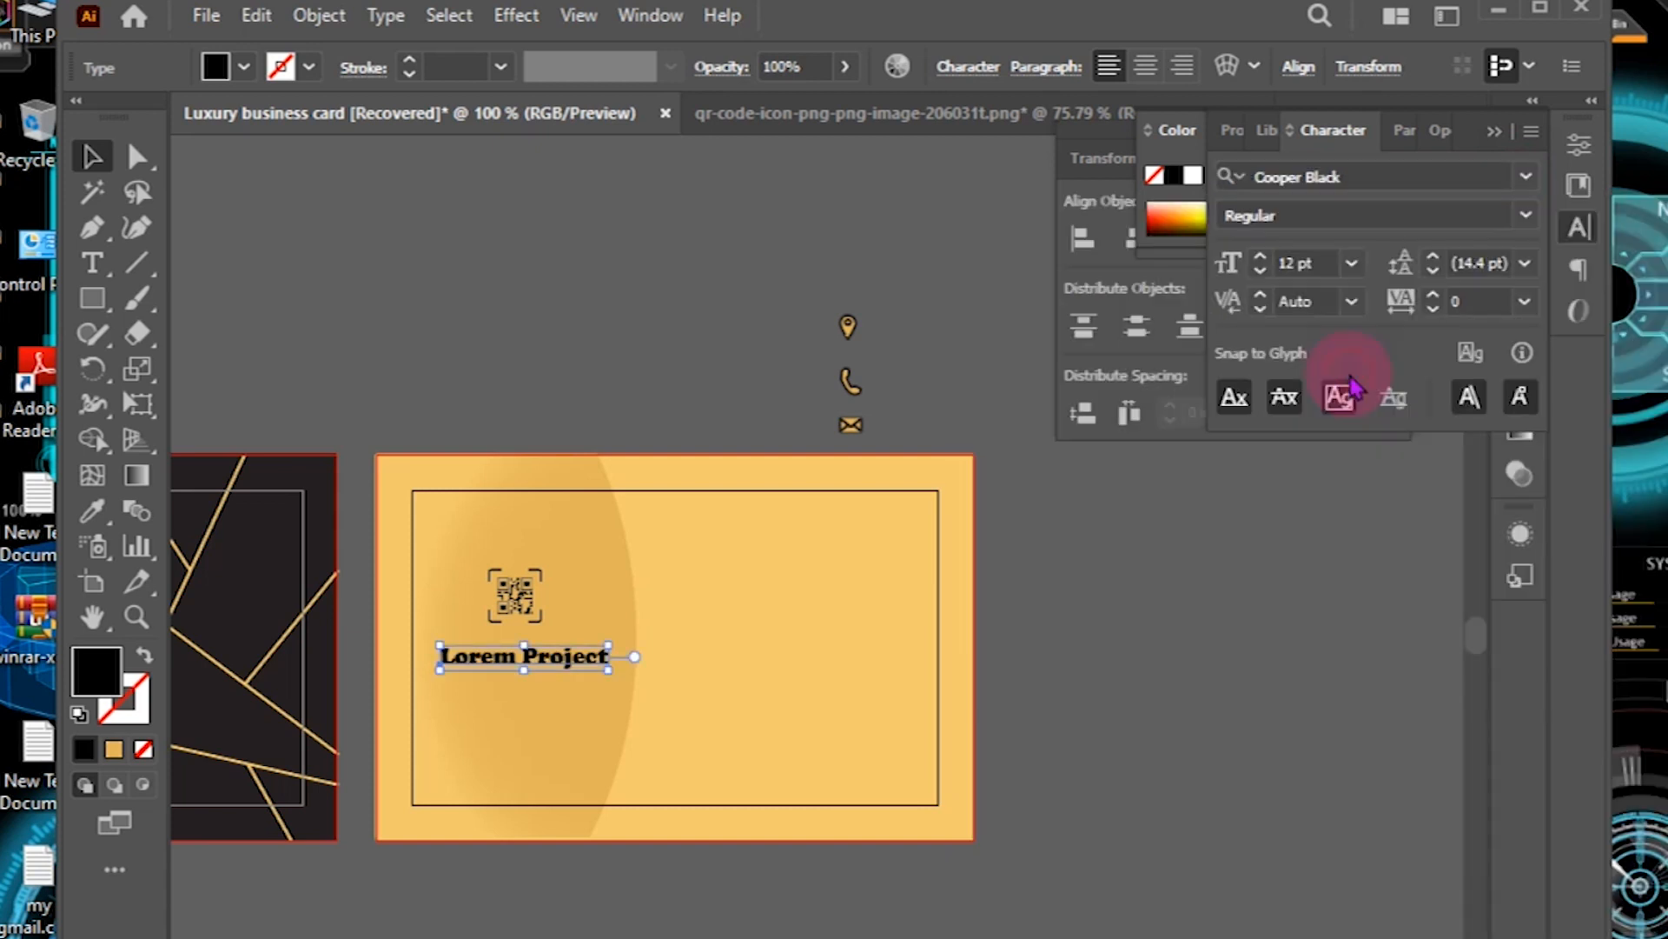
pyautogui.click(641, 365)
# Step: Centre the Lorem Project label under the QR code and nudge both slightly lower
pyautogui.click(564, 659)
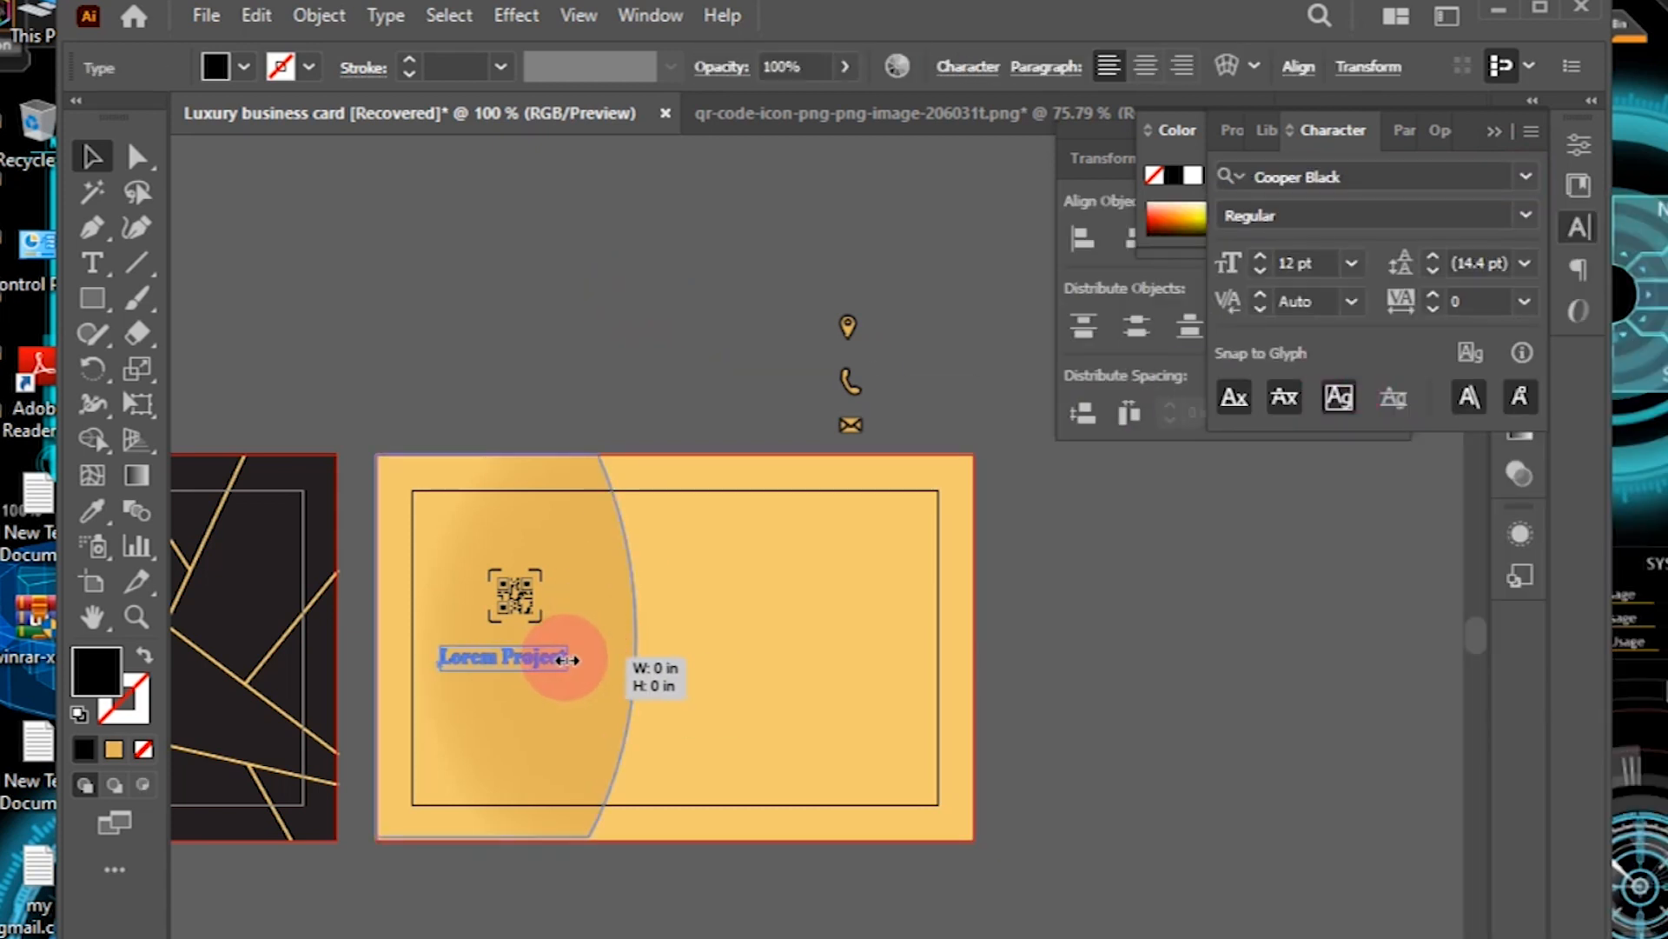
pyautogui.click(501, 604)
pyautogui.click(508, 658)
pyautogui.press('Right')
pyautogui.press('Right')
pyautogui.press('Right')
pyautogui.press('Right')
pyautogui.press('Right')
pyautogui.click(636, 334)
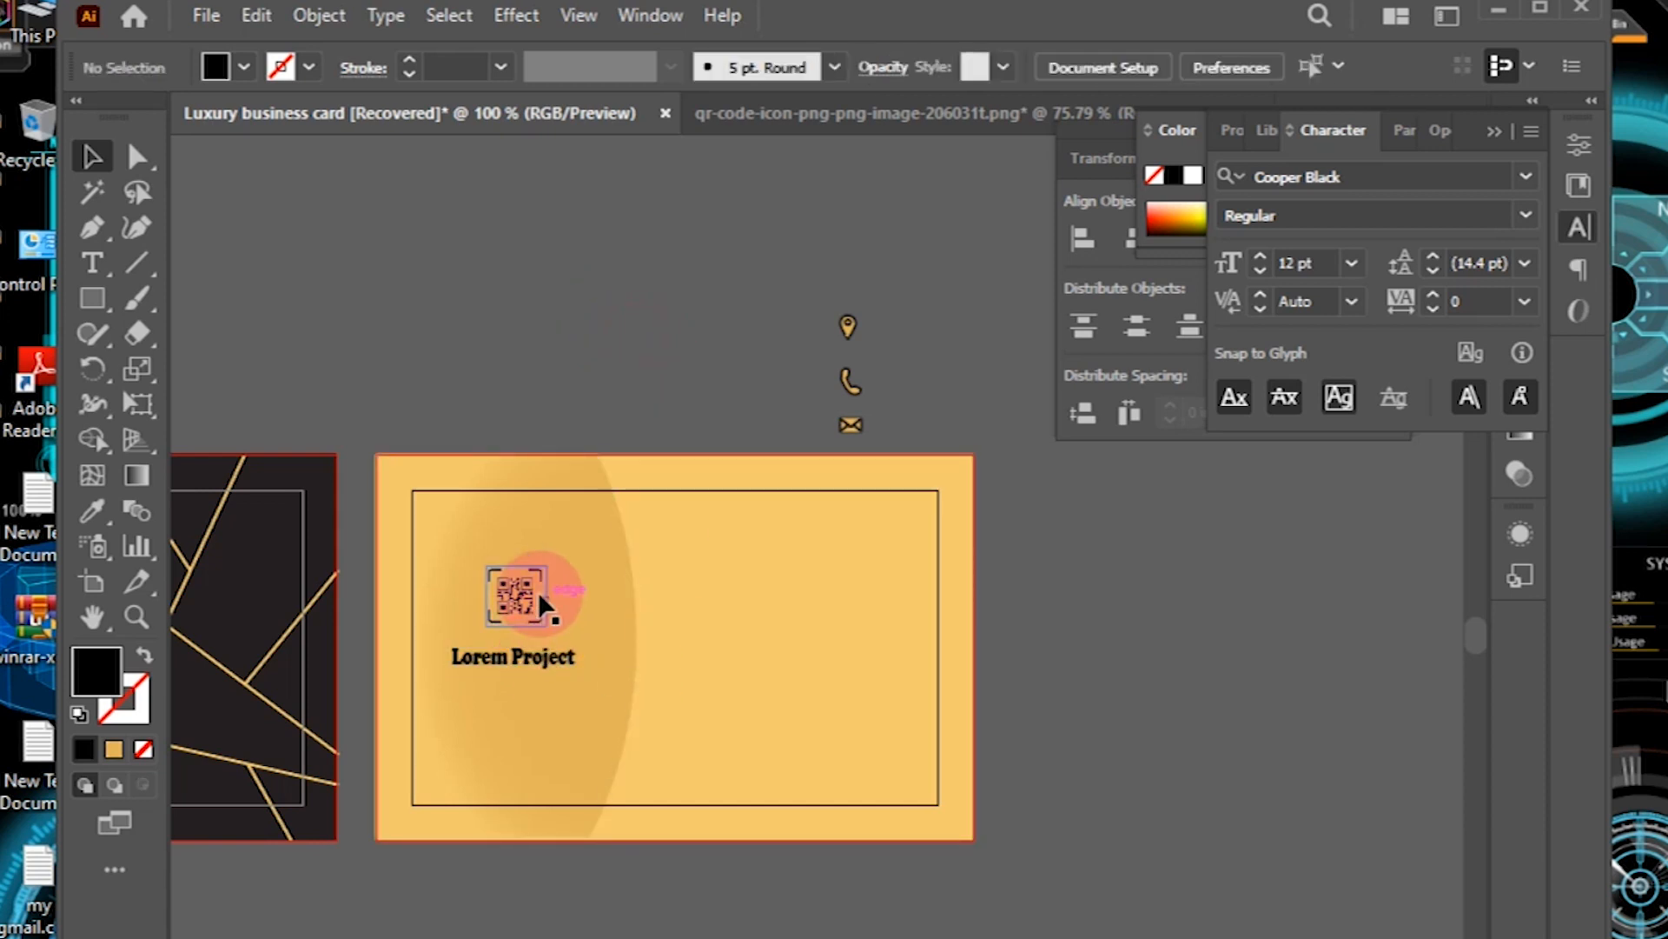
pyautogui.click(539, 593)
pyautogui.press('Down')
pyautogui.press('Down')
pyautogui.click(548, 663)
pyautogui.press('Down')
pyautogui.press('Down')
pyautogui.press('Down')
pyautogui.press('Down')
pyautogui.click(527, 606)
pyautogui.press('Down')
pyautogui.press('Down')
pyautogui.click(670, 306)
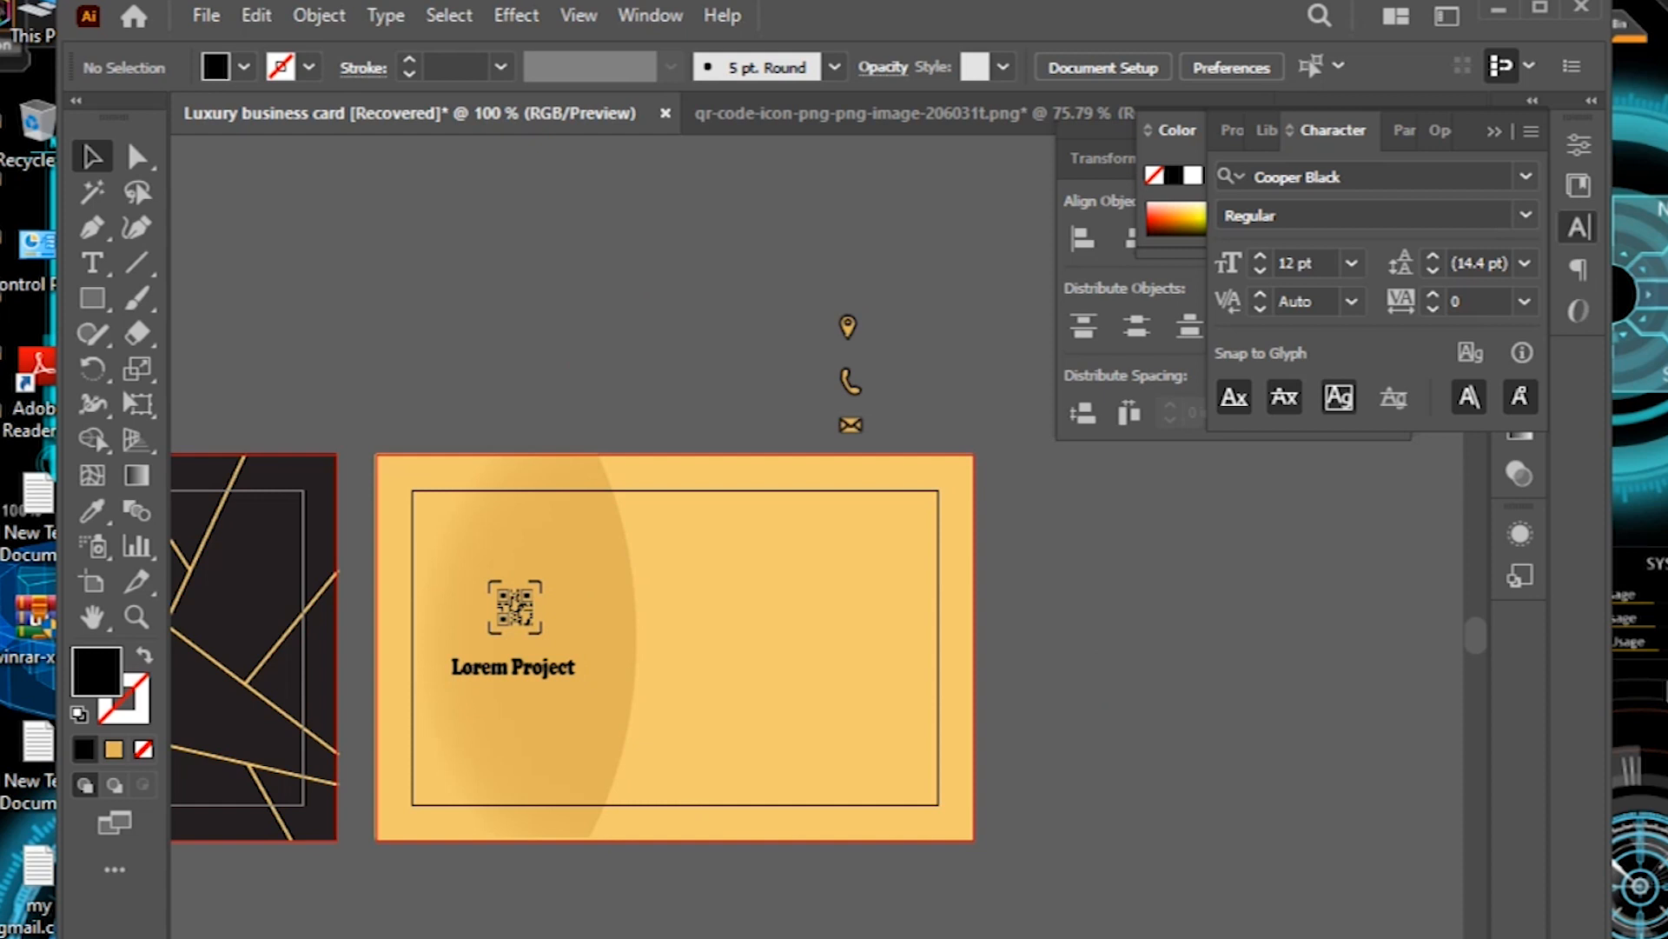
# Step: Colour the Lorem Project label dark grey #3D3D3D and start a text line top right
pyautogui.click(548, 671)
pyautogui.doubleClick(96, 671)
pyautogui.moveTo(697, 557); pyautogui.dragTo(679, 579)
pyautogui.click(1375, 307)
pyautogui.click(794, 635)
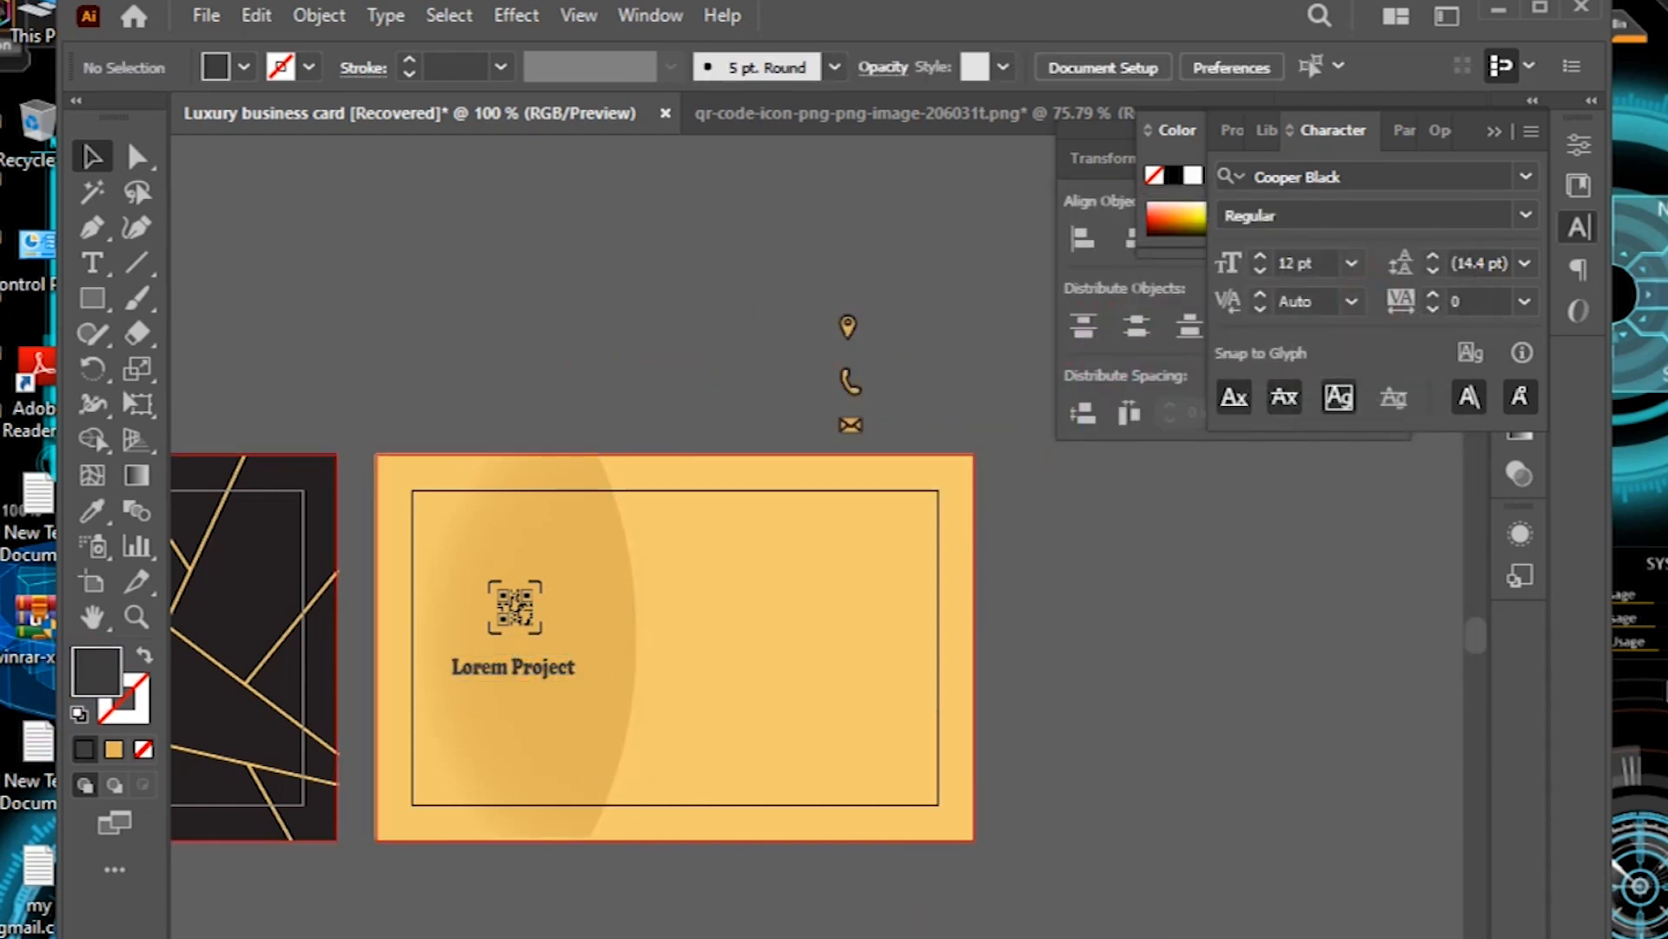
pyautogui.press('t')
pyautogui.click(754, 523)
# Step: Type 'Your Name' at the card's top right in Broadway and enlarge it
pyautogui.click(908, 521)
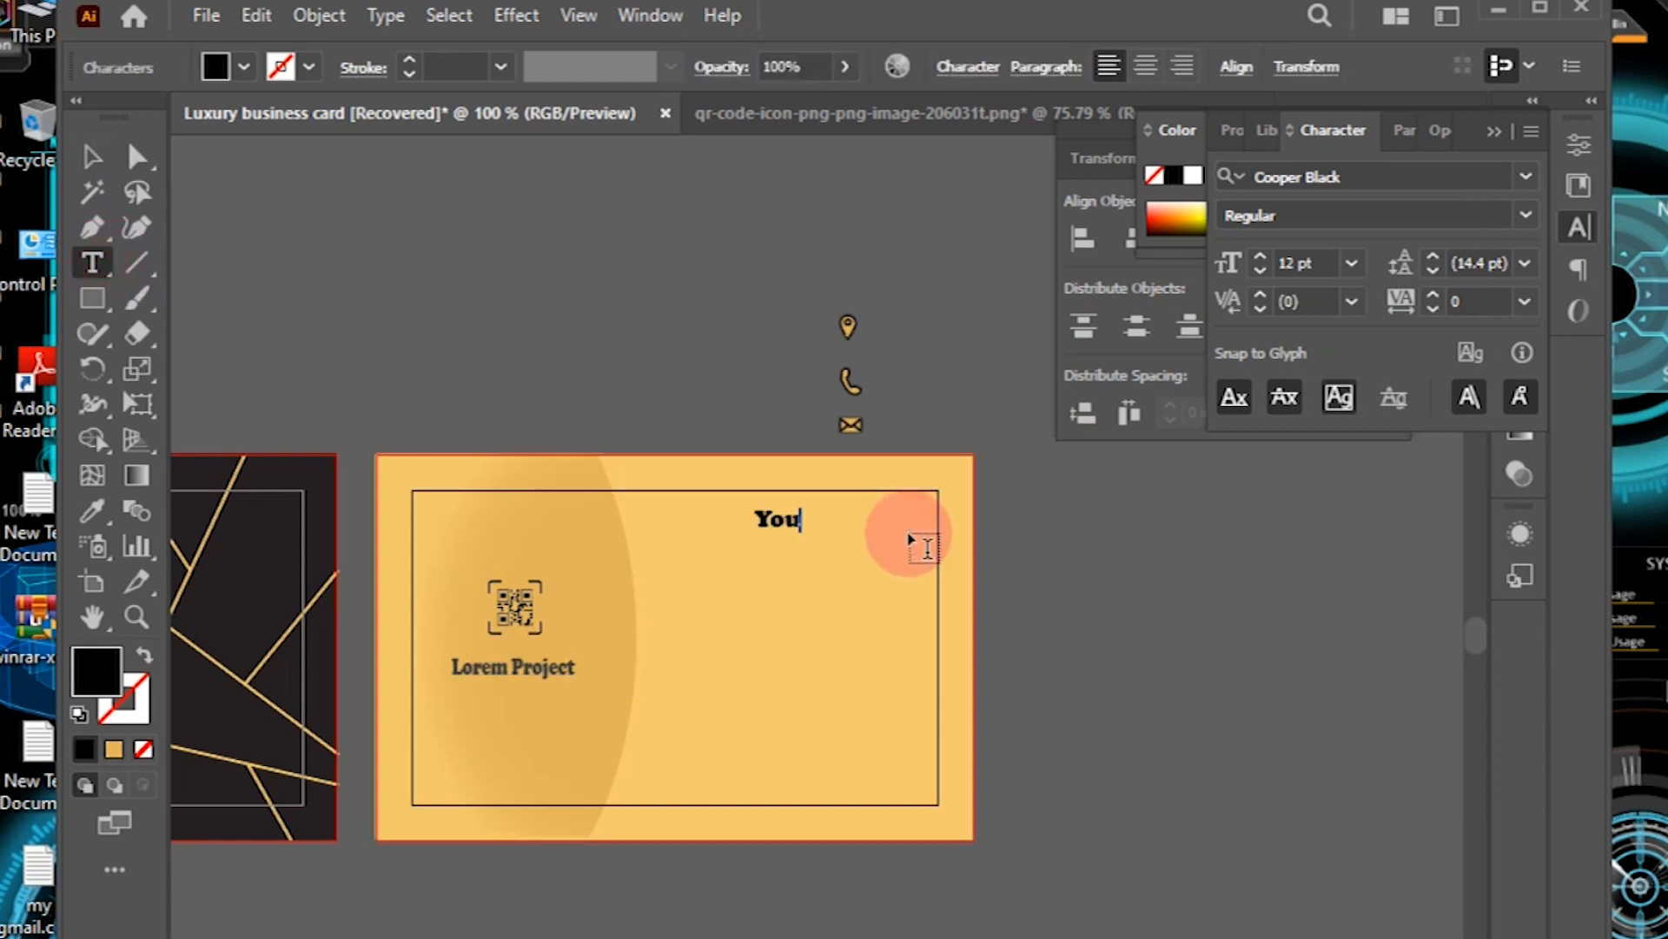
pyautogui.write('Your Name')
pyautogui.press('Escape')
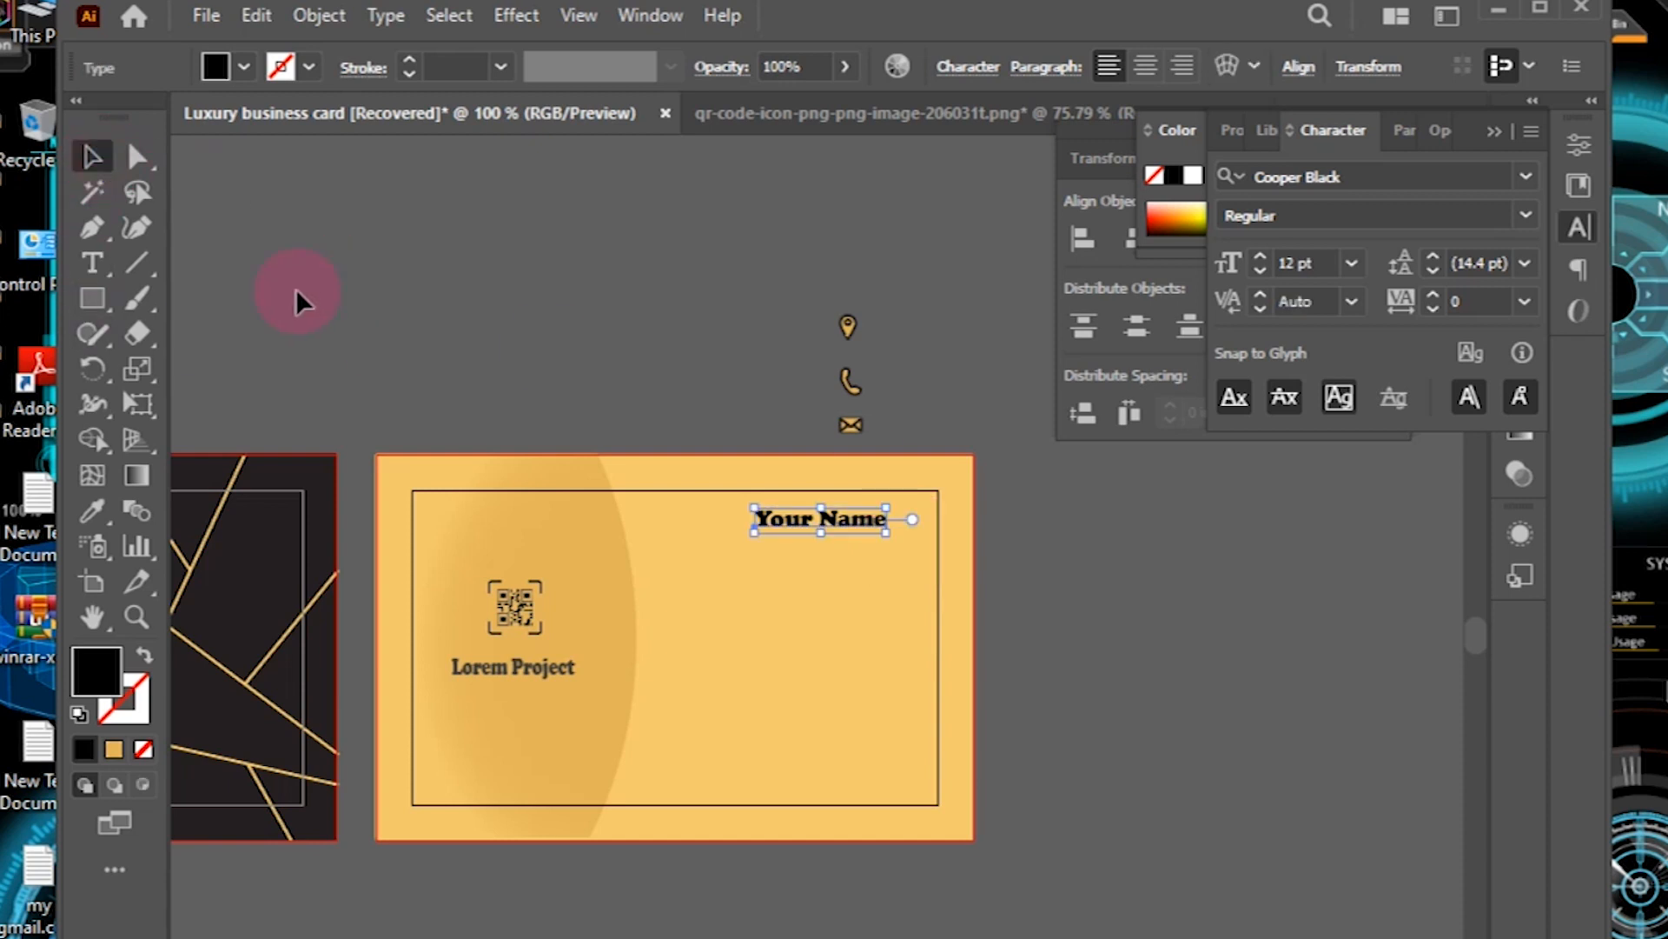
pyautogui.click(1501, 184)
pyautogui.click(1526, 177)
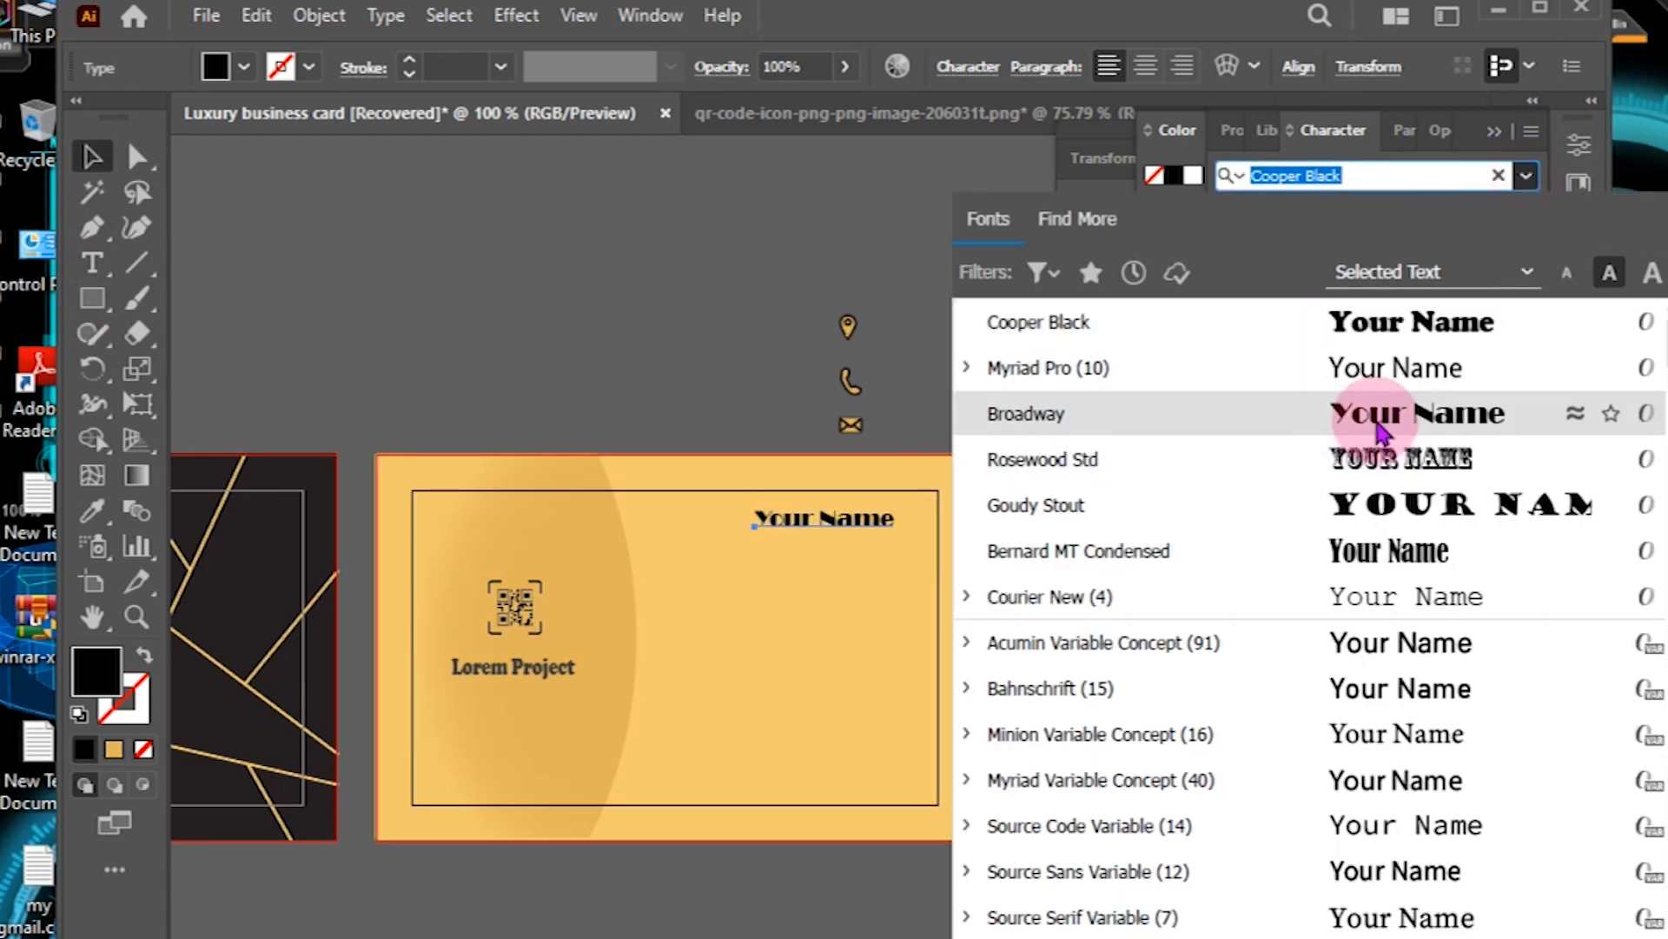
pyautogui.click(1378, 415)
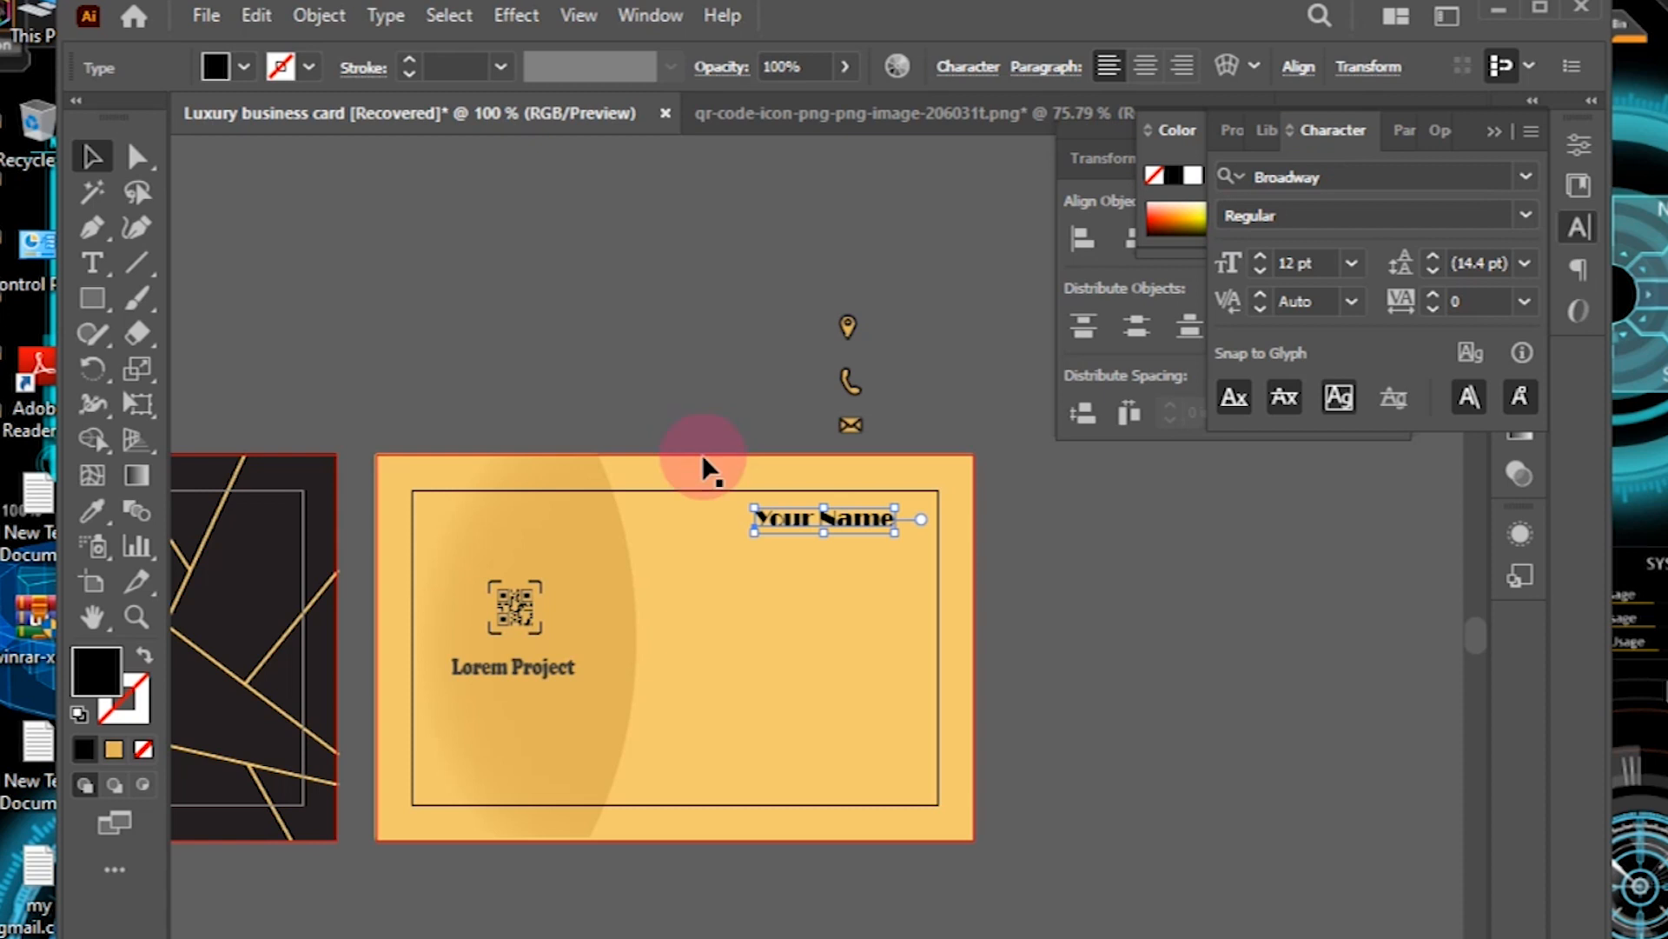
pyautogui.moveTo(894, 519)
pyautogui.mouseDown()
pyautogui.moveTo(912, 521)
pyautogui.moveTo(843, 513)
pyautogui.moveTo(877, 534)
pyautogui.moveTo(903, 521)
pyautogui.mouseUp()
pyautogui.click(975, 577)
pyautogui.click(853, 523)
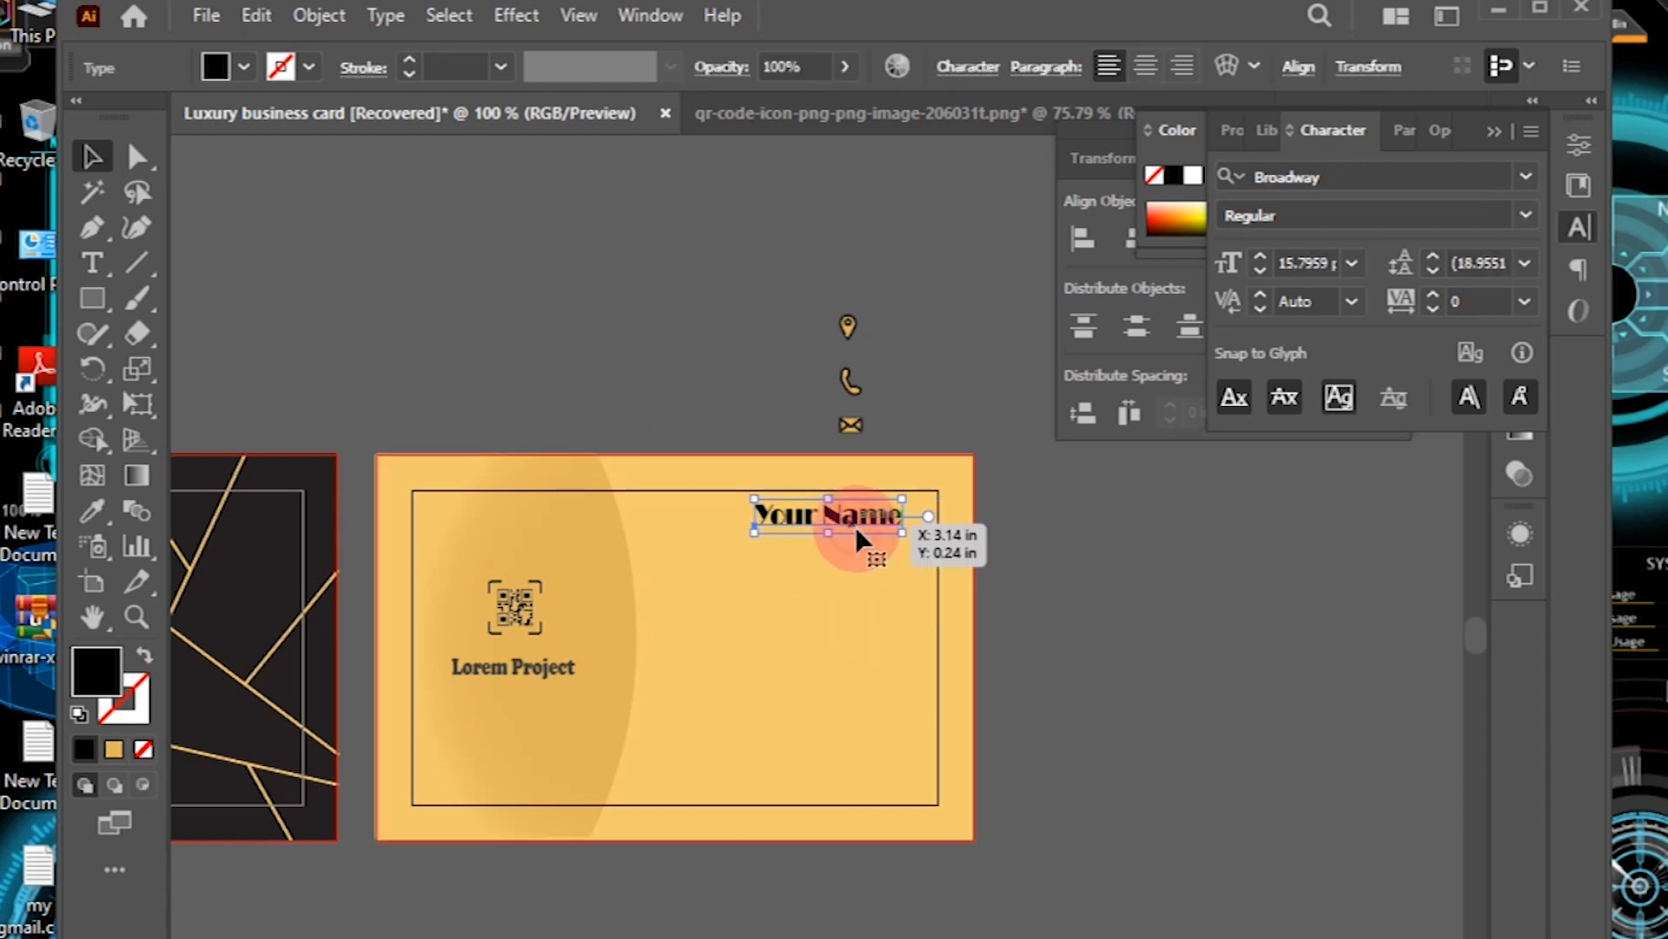
pyautogui.moveTo(752, 516); pyautogui.dragTo(748, 515)
pyautogui.click(745, 383)
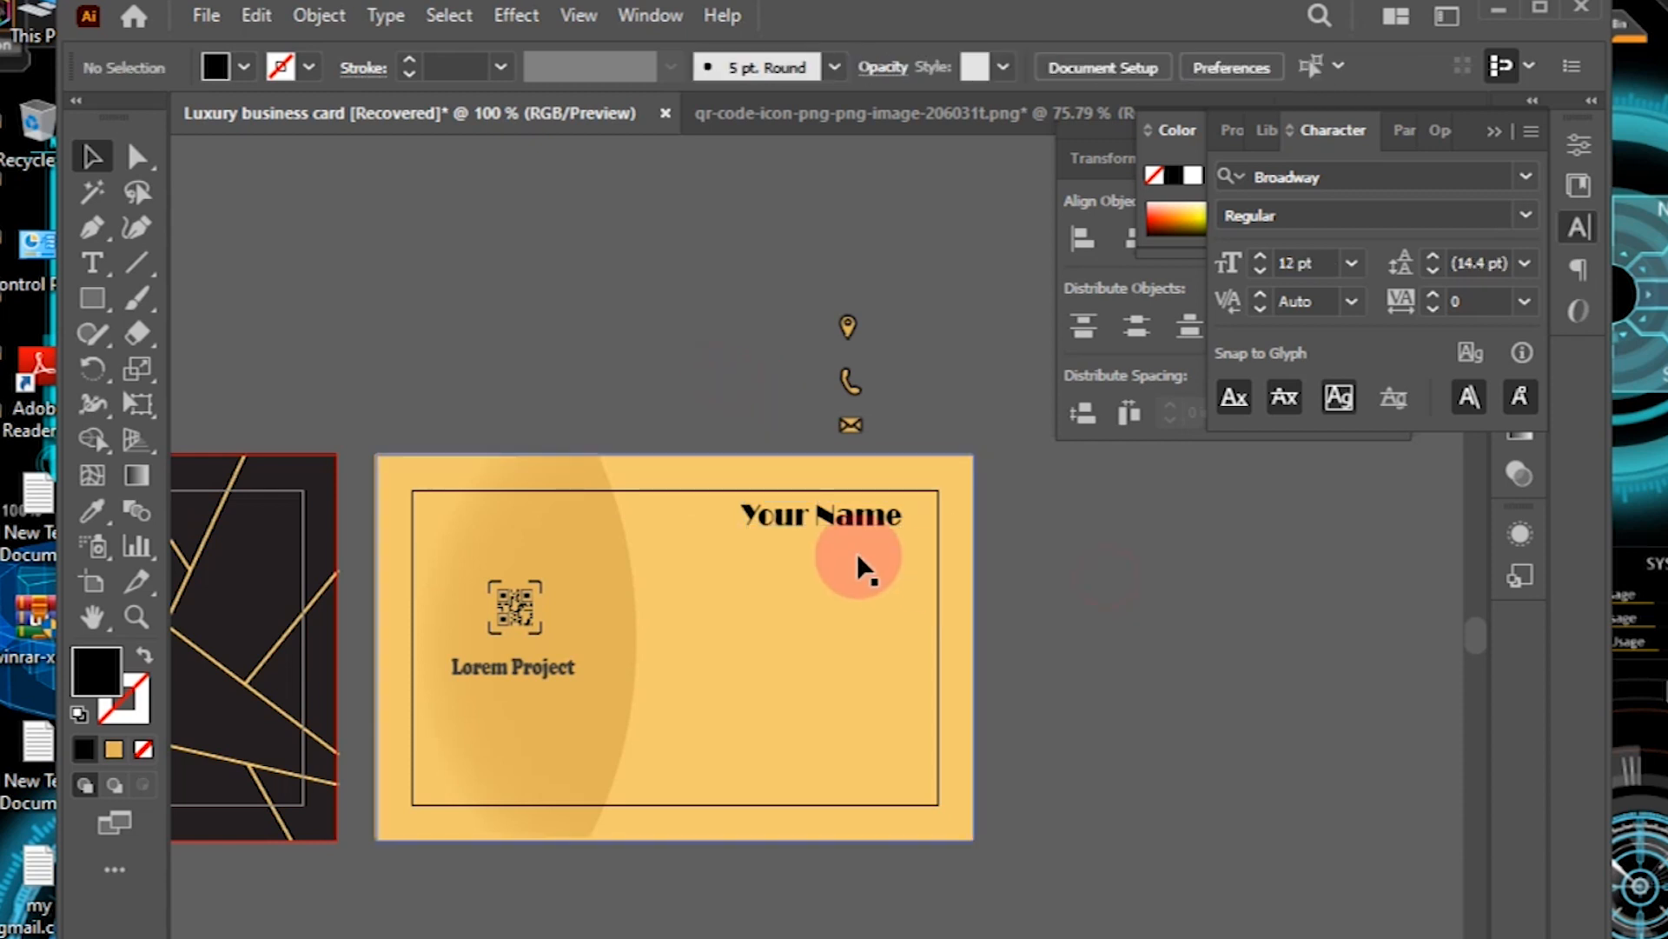
# Step: Add an 'Executive Director' line below the name at 9 pt and narrow it
pyautogui.click(99, 266)
pyautogui.click(737, 551)
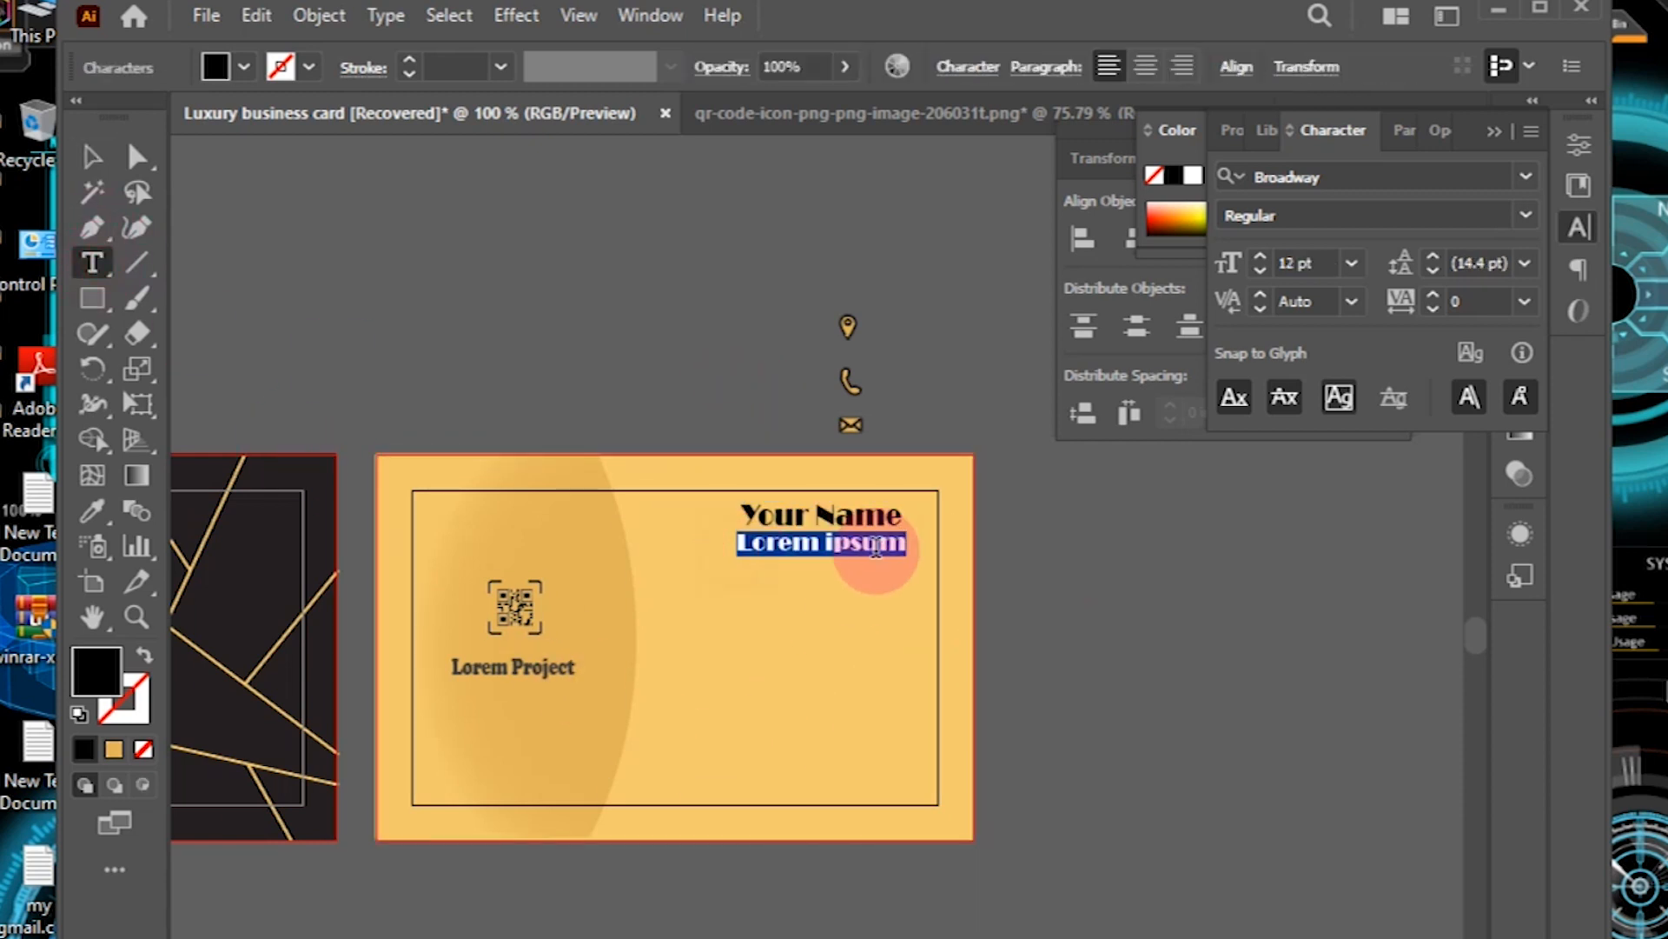
pyautogui.click(906, 551)
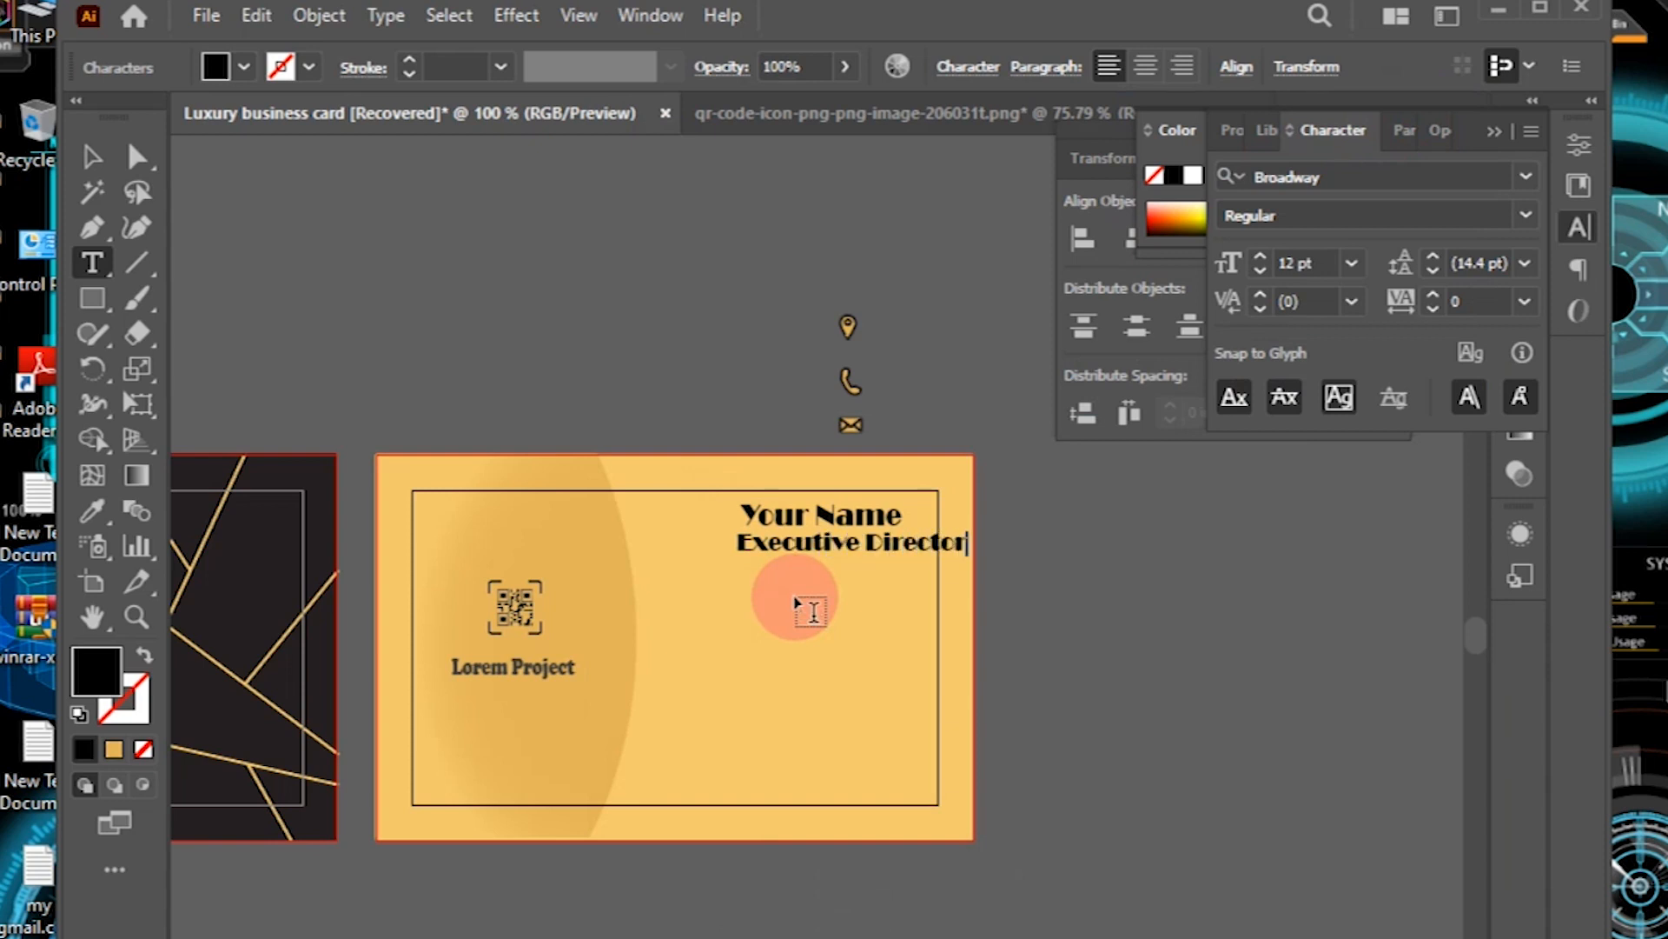
pyautogui.click(92, 156)
pyautogui.click(1352, 262)
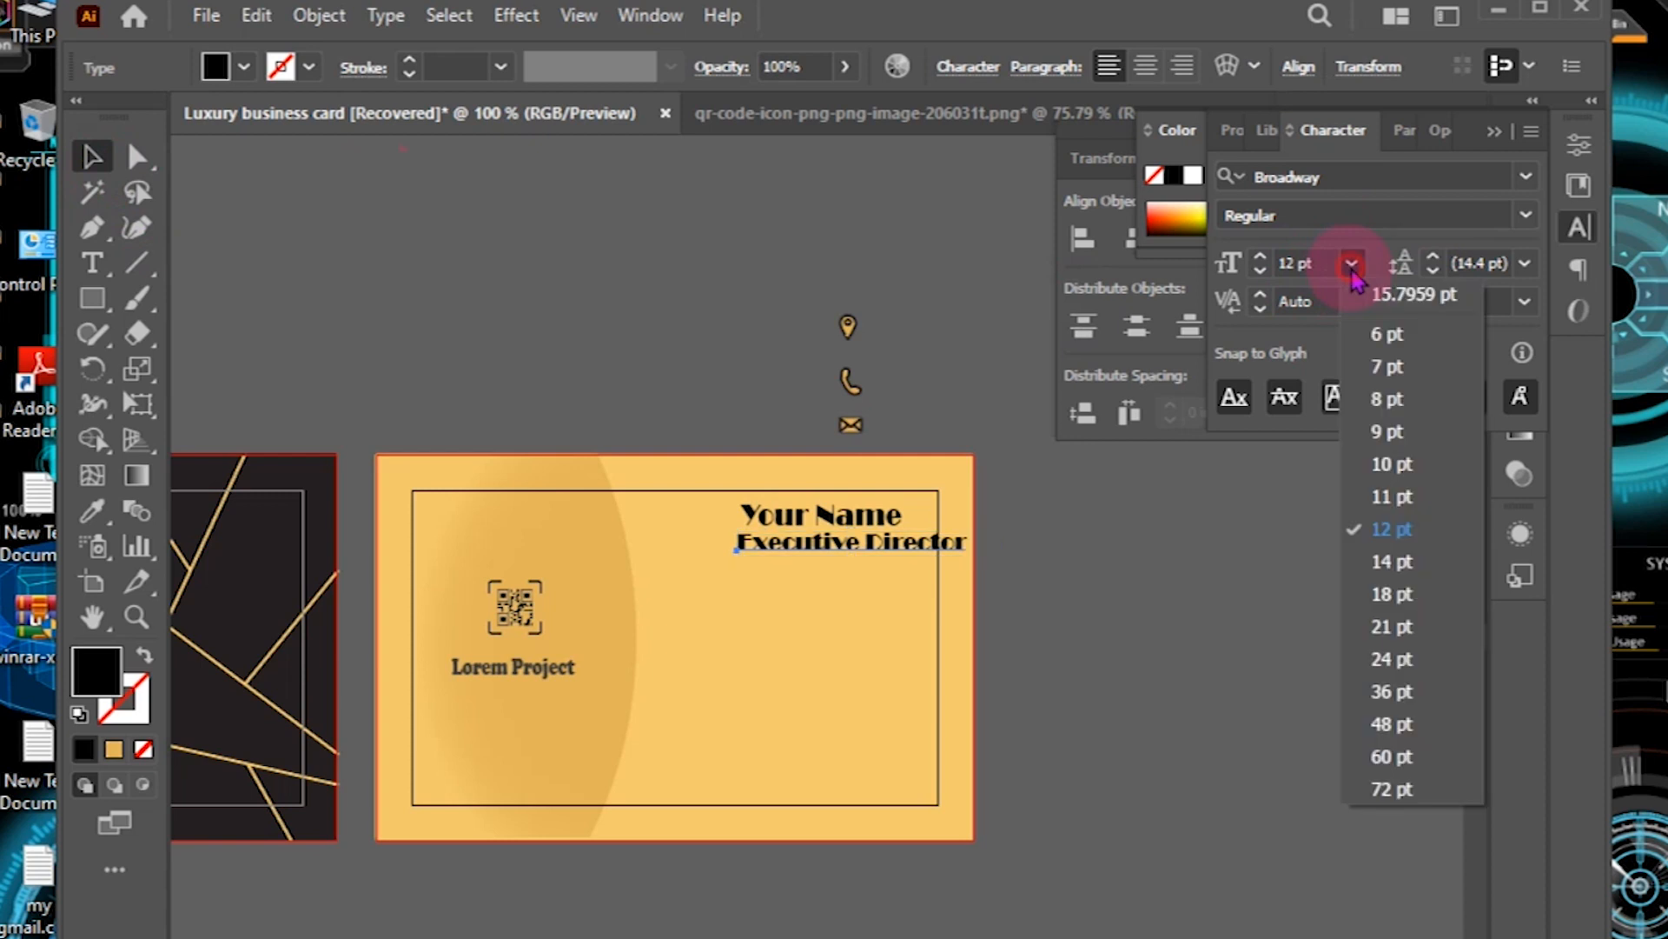
pyautogui.click(1386, 432)
pyautogui.click(1043, 626)
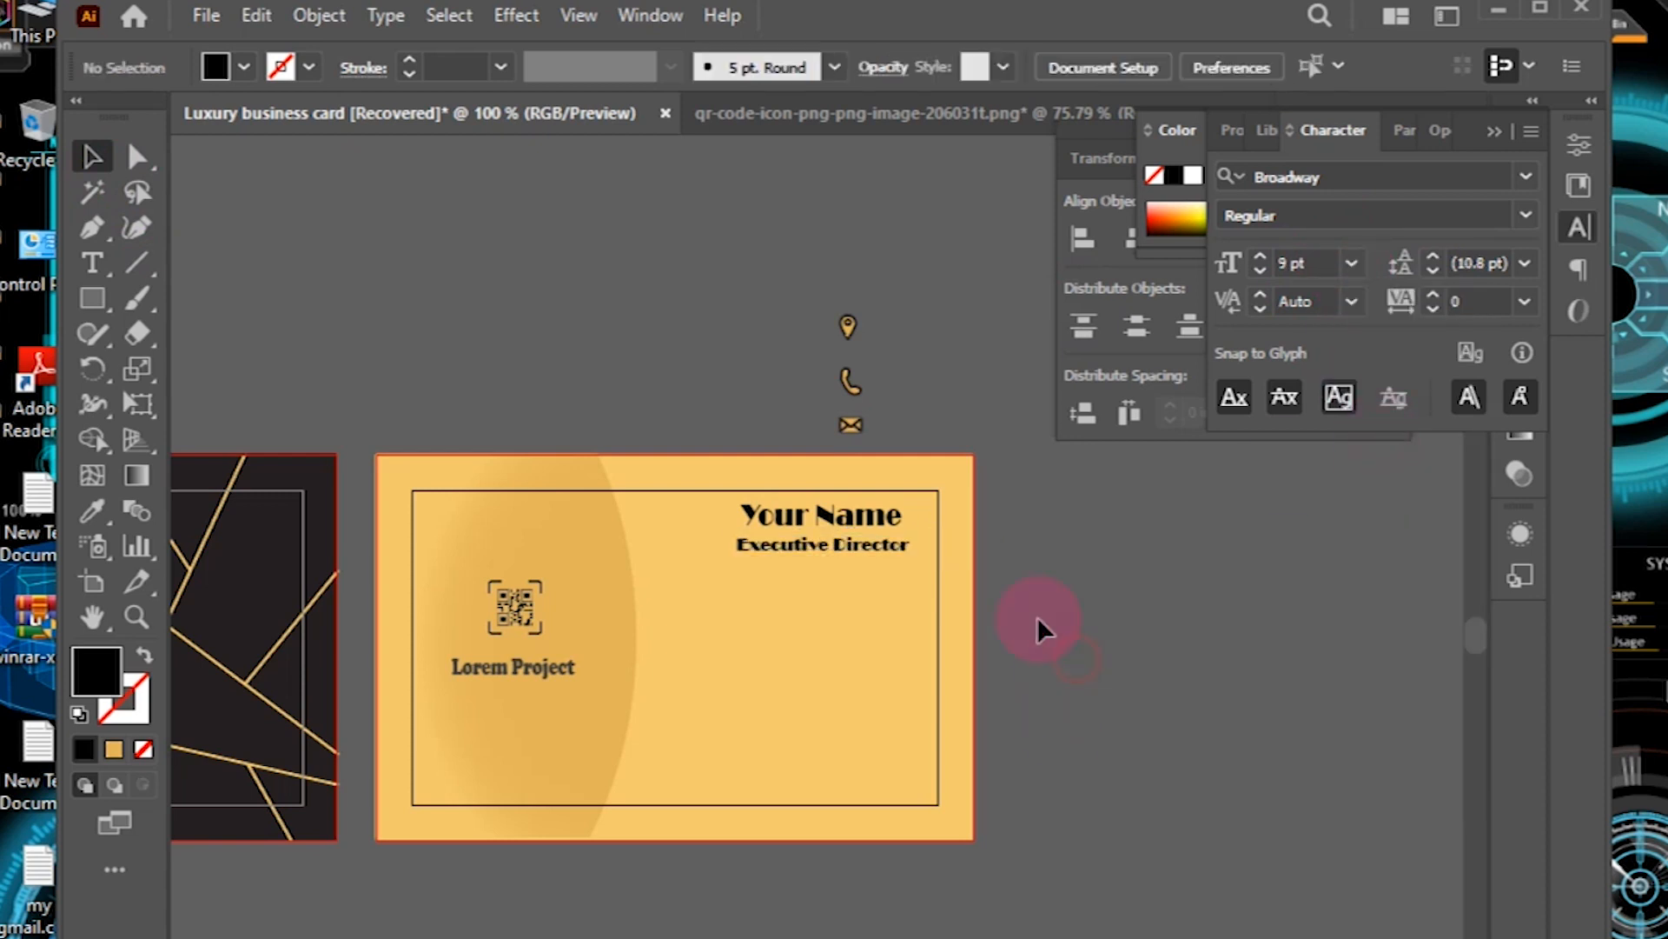
pyautogui.click(886, 546)
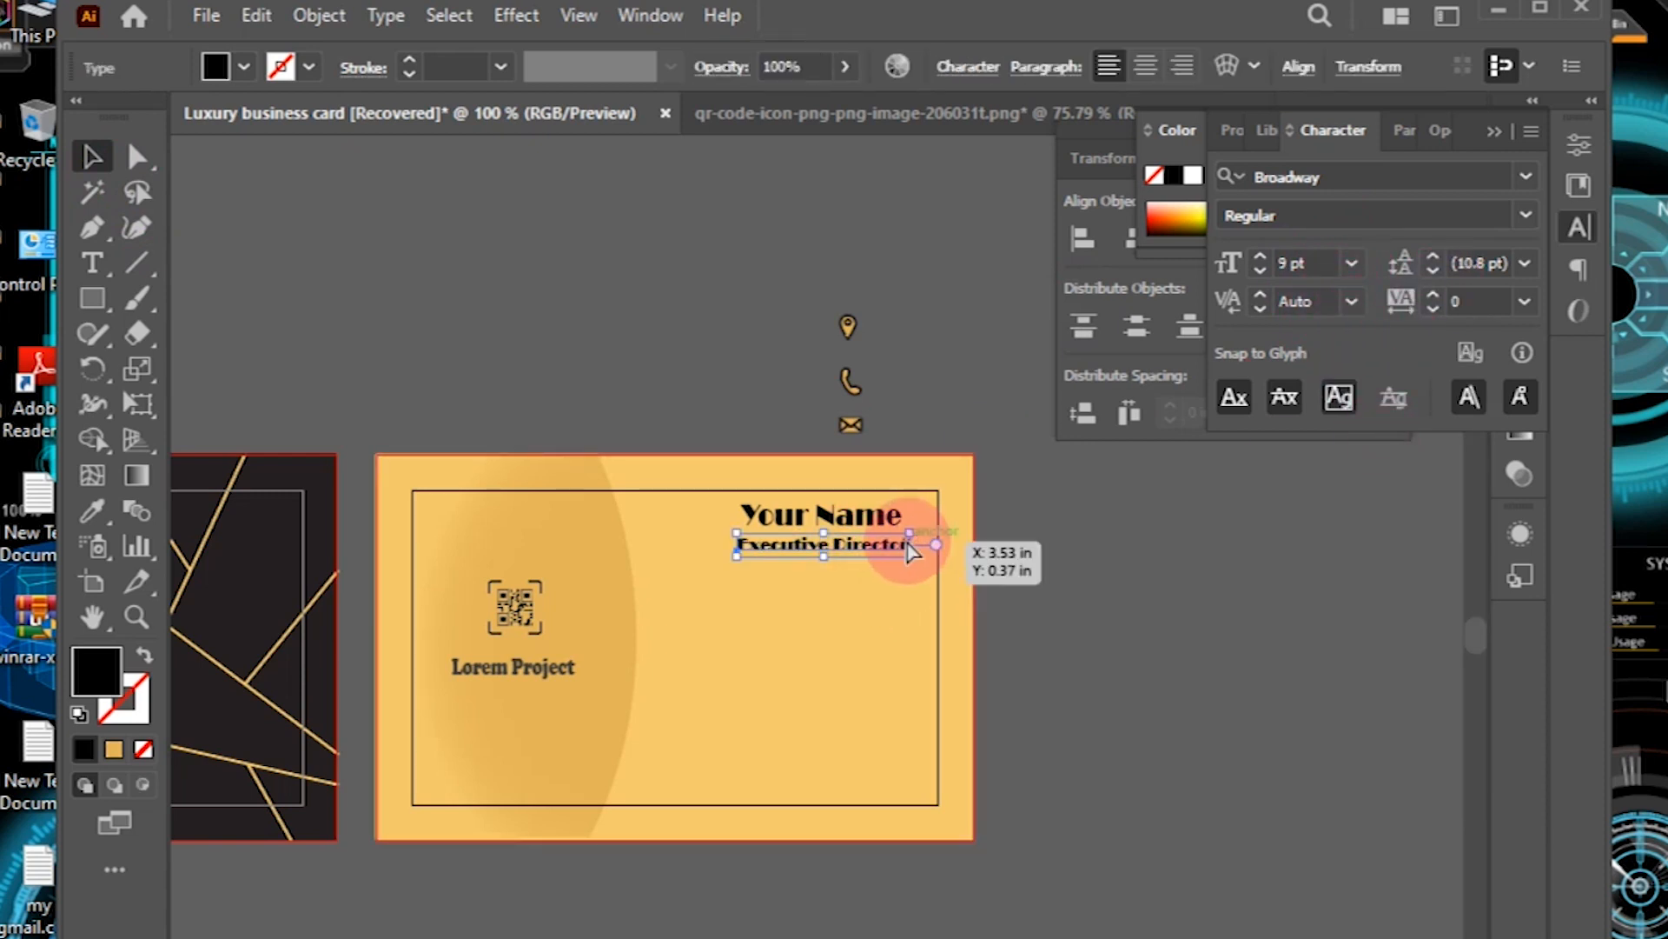
pyautogui.hotkey('ctrl', '+')
pyautogui.hotkey('ctrl', '+')
pyautogui.hotkey('ctrl', '+')
pyautogui.moveTo(1076, 639); pyautogui.dragTo(972, 643)
pyautogui.click(670, 336)
# Step: Make 'Your Name' taller and fine-tune the positions of both title lines
pyautogui.click(726, 547)
pyautogui.moveTo(810, 496); pyautogui.dragTo(810, 470)
pyautogui.moveTo(754, 641); pyautogui.dragTo(774, 652)
pyautogui.moveTo(768, 536); pyautogui.dragTo(750, 542)
pyautogui.moveTo(734, 651); pyautogui.dragTo(725, 650)
pyautogui.click(701, 245)
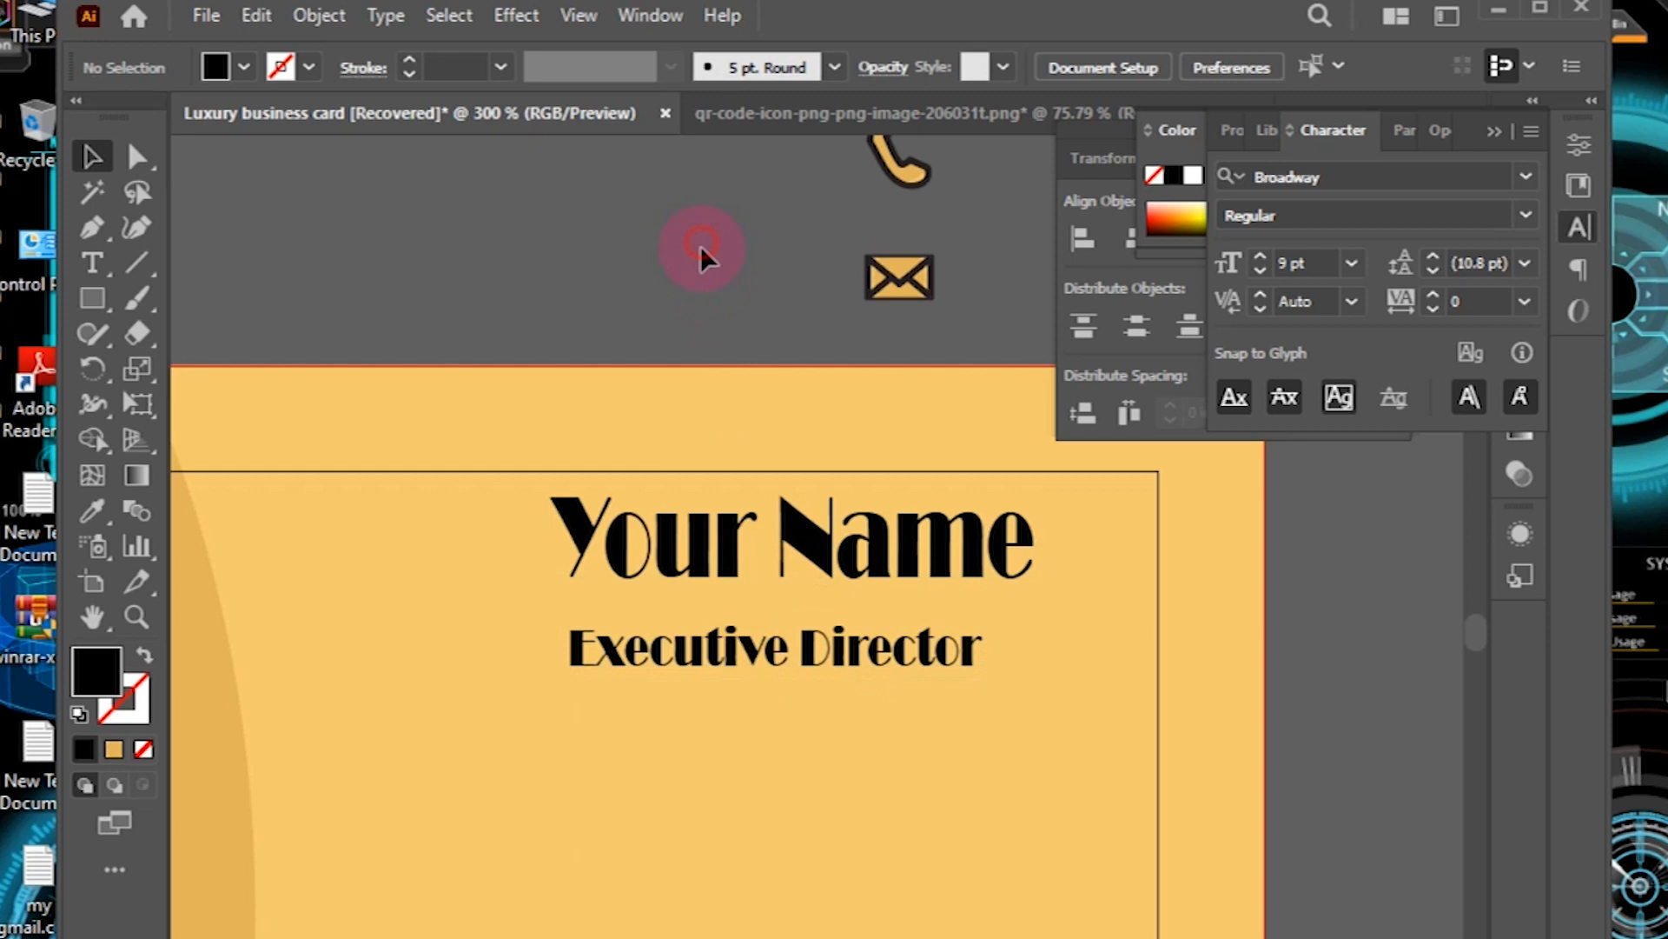
pyautogui.hotkey('ctrl', '-')
pyautogui.hotkey('ctrl', '-')
pyautogui.hotkey('ctrl', '-')
# Step: Left-align 'Your Name' and 'Executive Director' with Horizontal Align Left
pyautogui.click(803, 602)
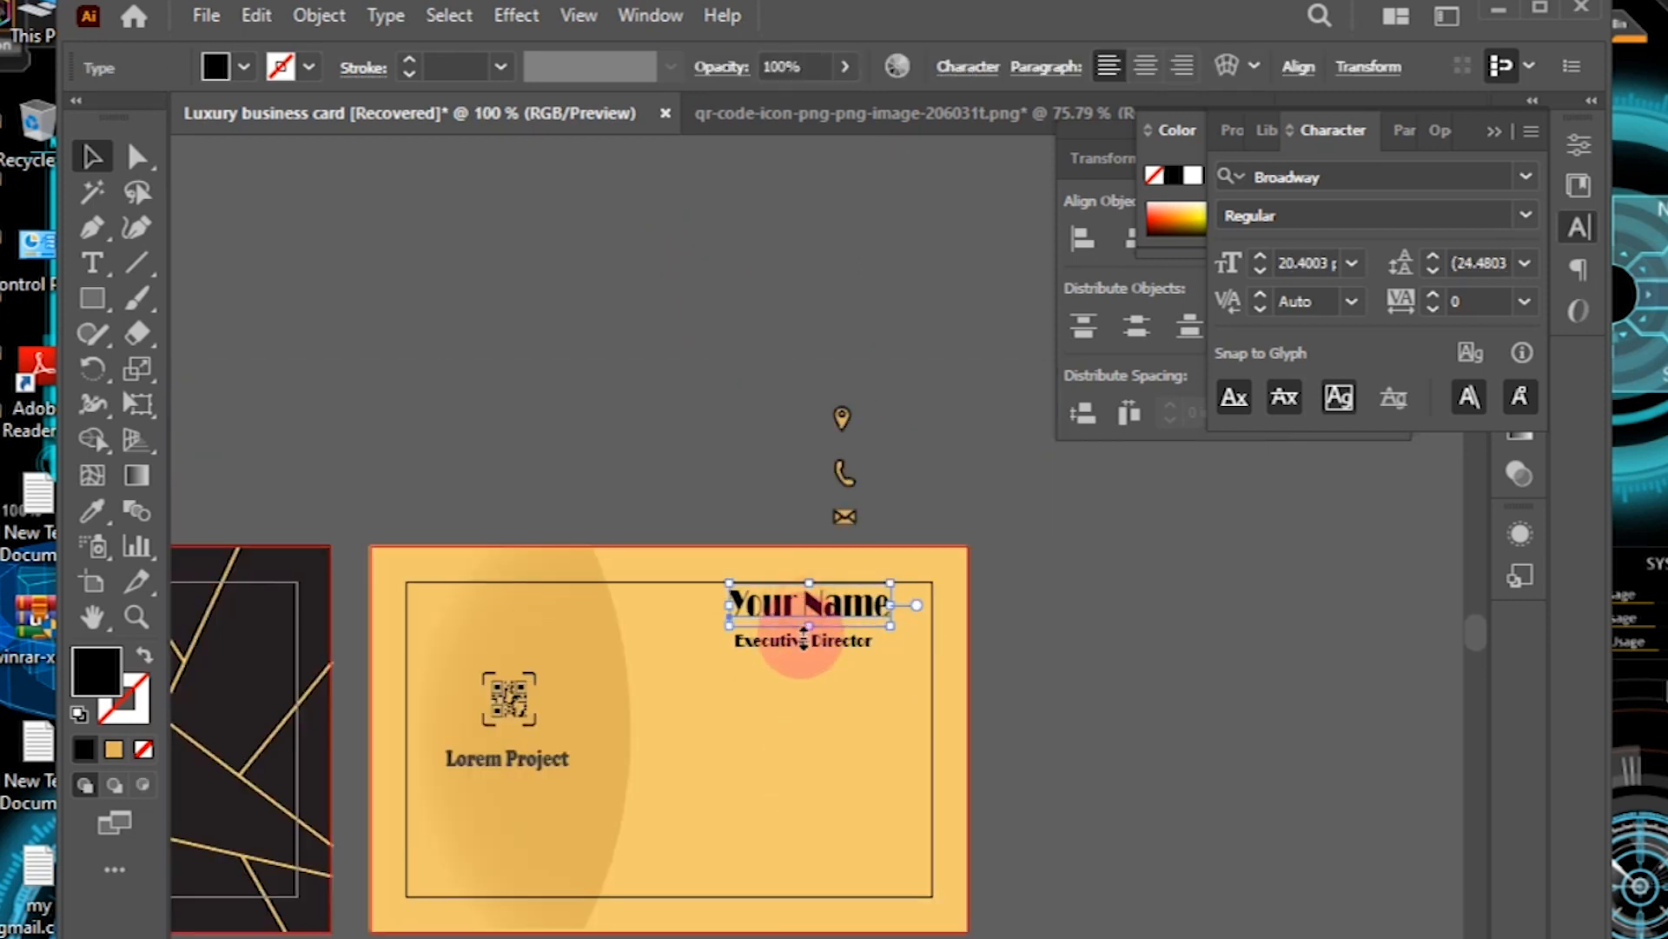
pyautogui.keyDown('shift'); pyautogui.click(771, 640); pyautogui.keyUp('shift')
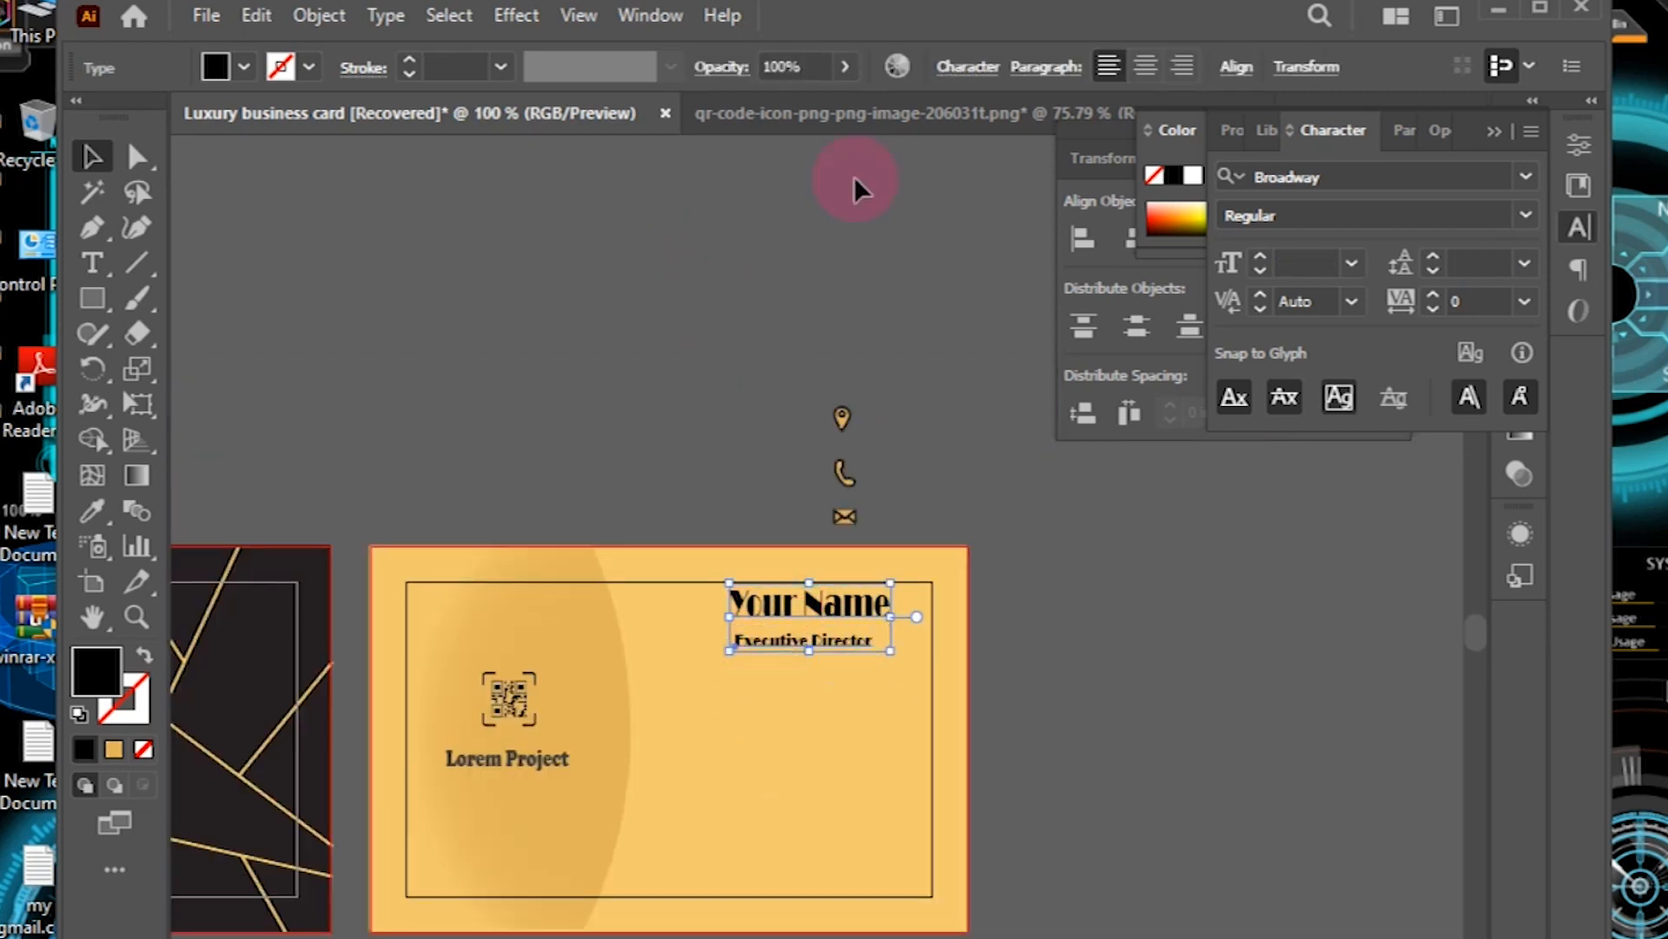
pyautogui.click(1491, 131)
pyautogui.click(1443, 131)
pyautogui.click(1088, 243)
pyautogui.click(1061, 663)
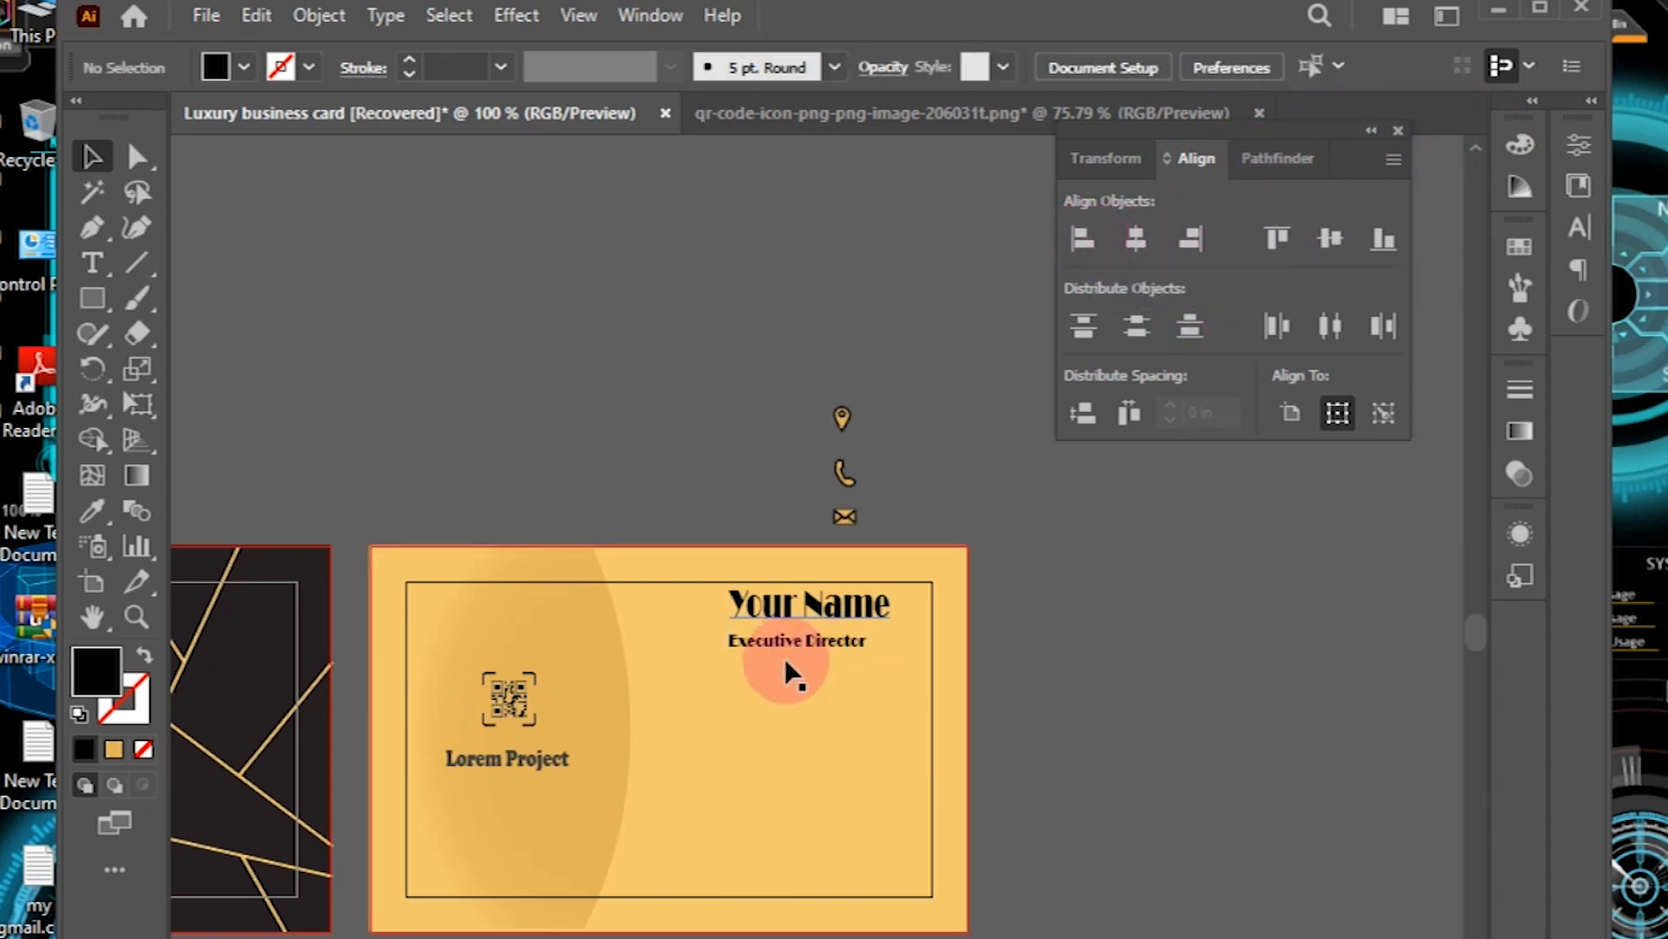
pyautogui.click(92, 263)
# Step: Type the two-line address below the title and set it in Courier New
pyautogui.click(706, 692)
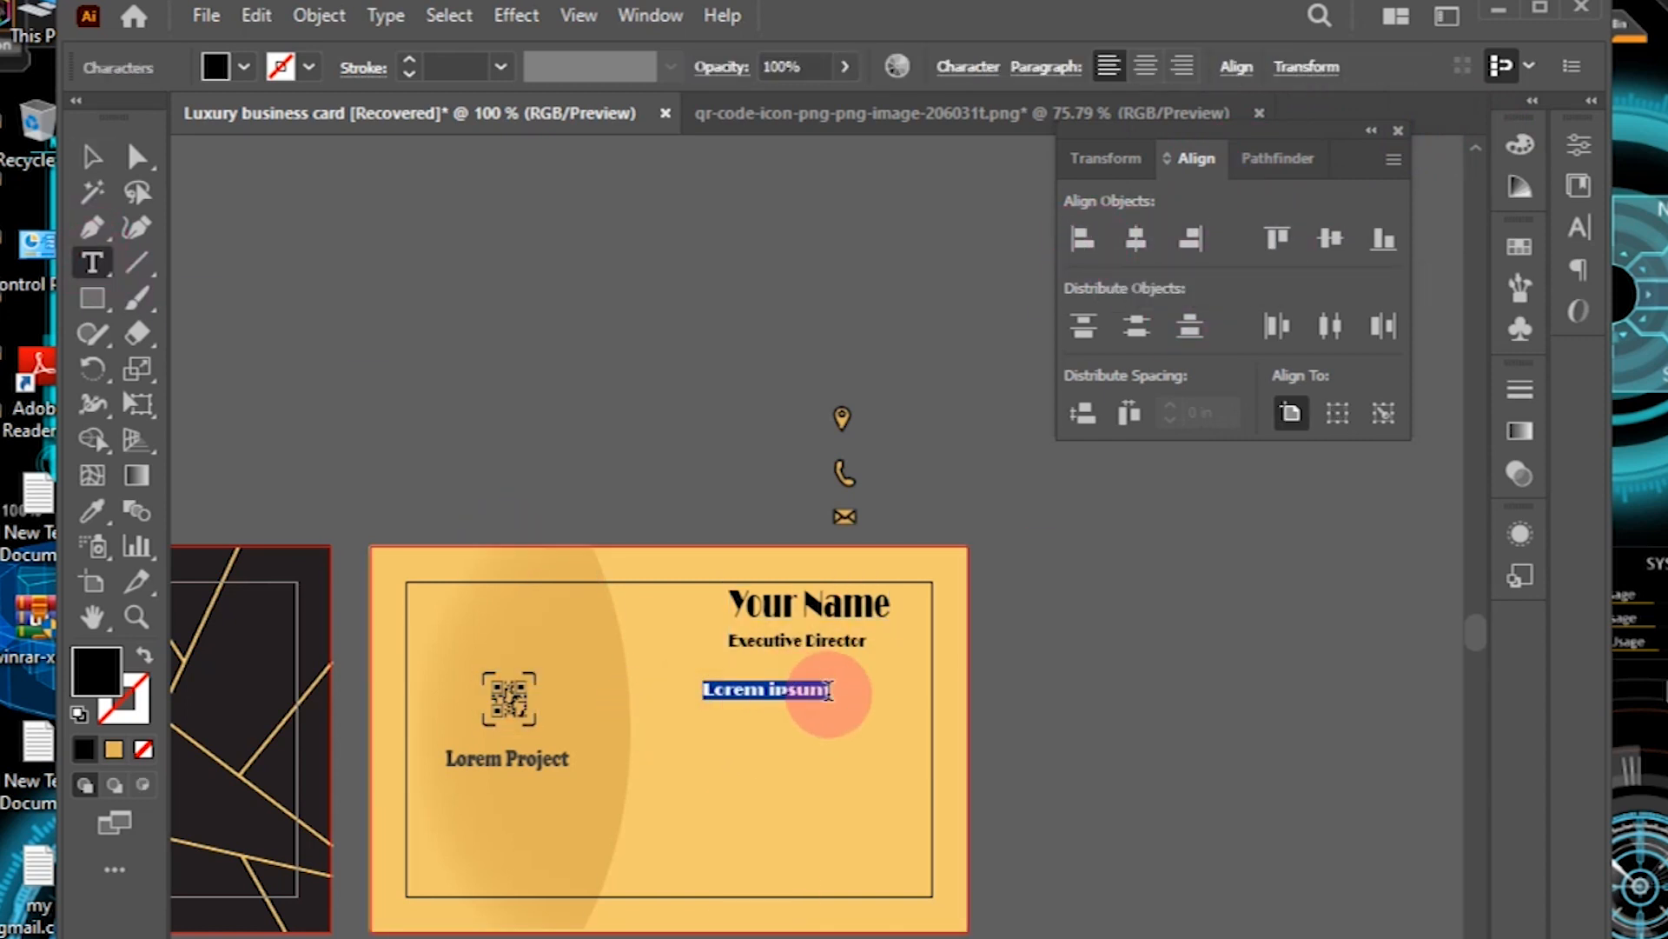
pyautogui.click(829, 691)
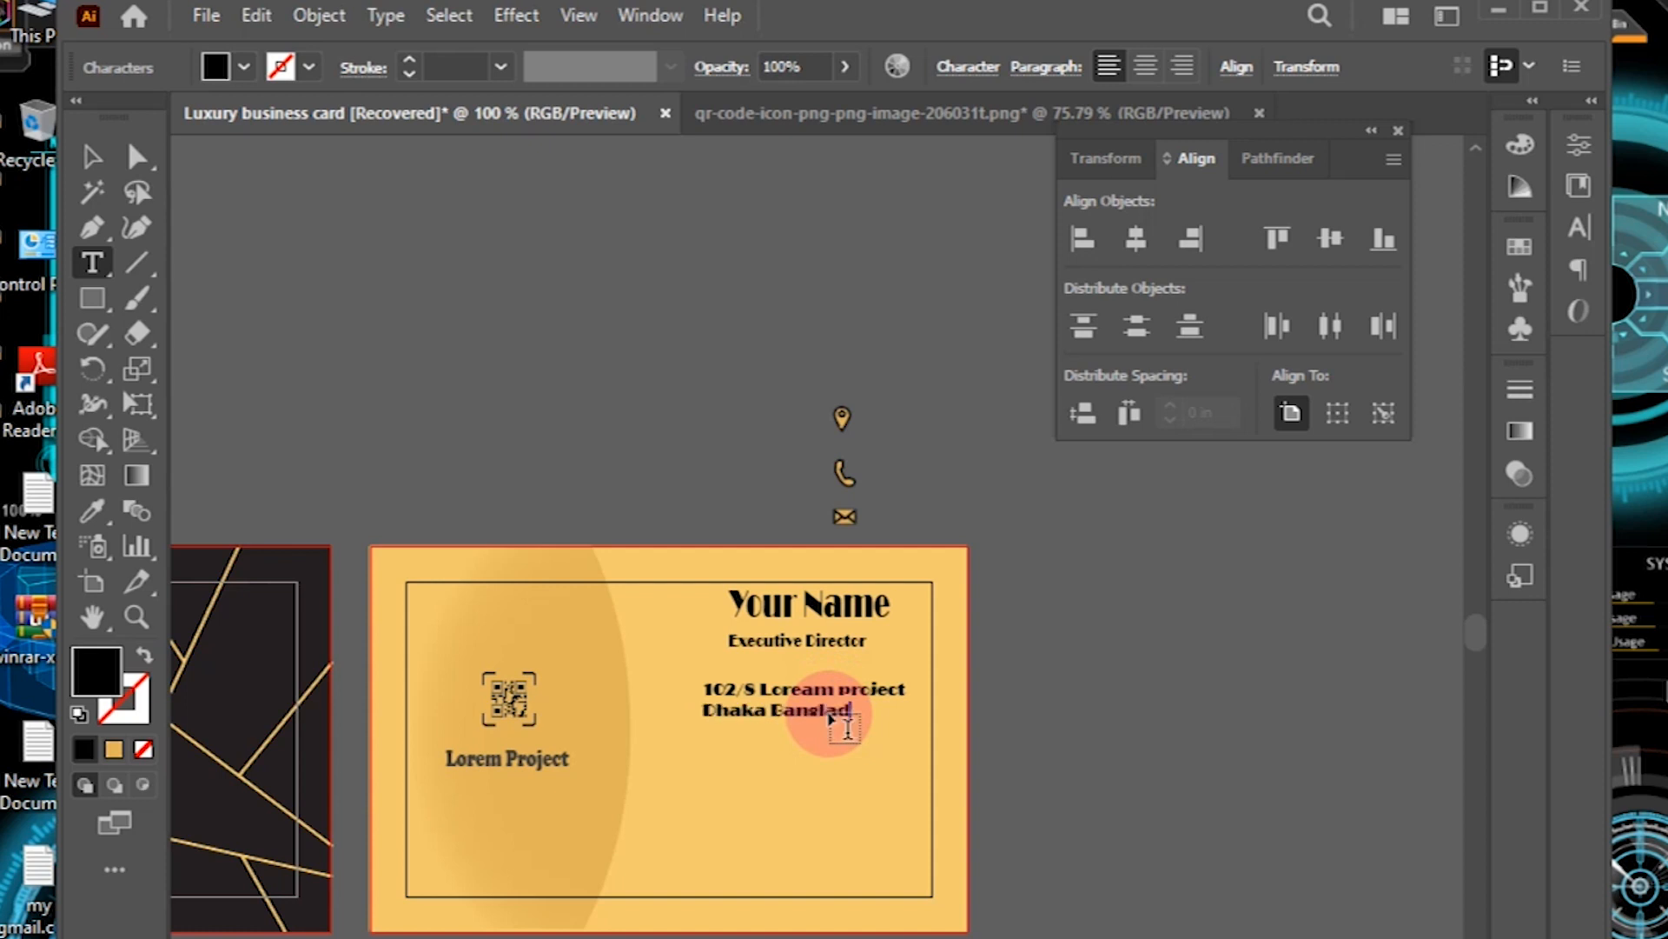
pyautogui.write('h')
pyautogui.click(91, 156)
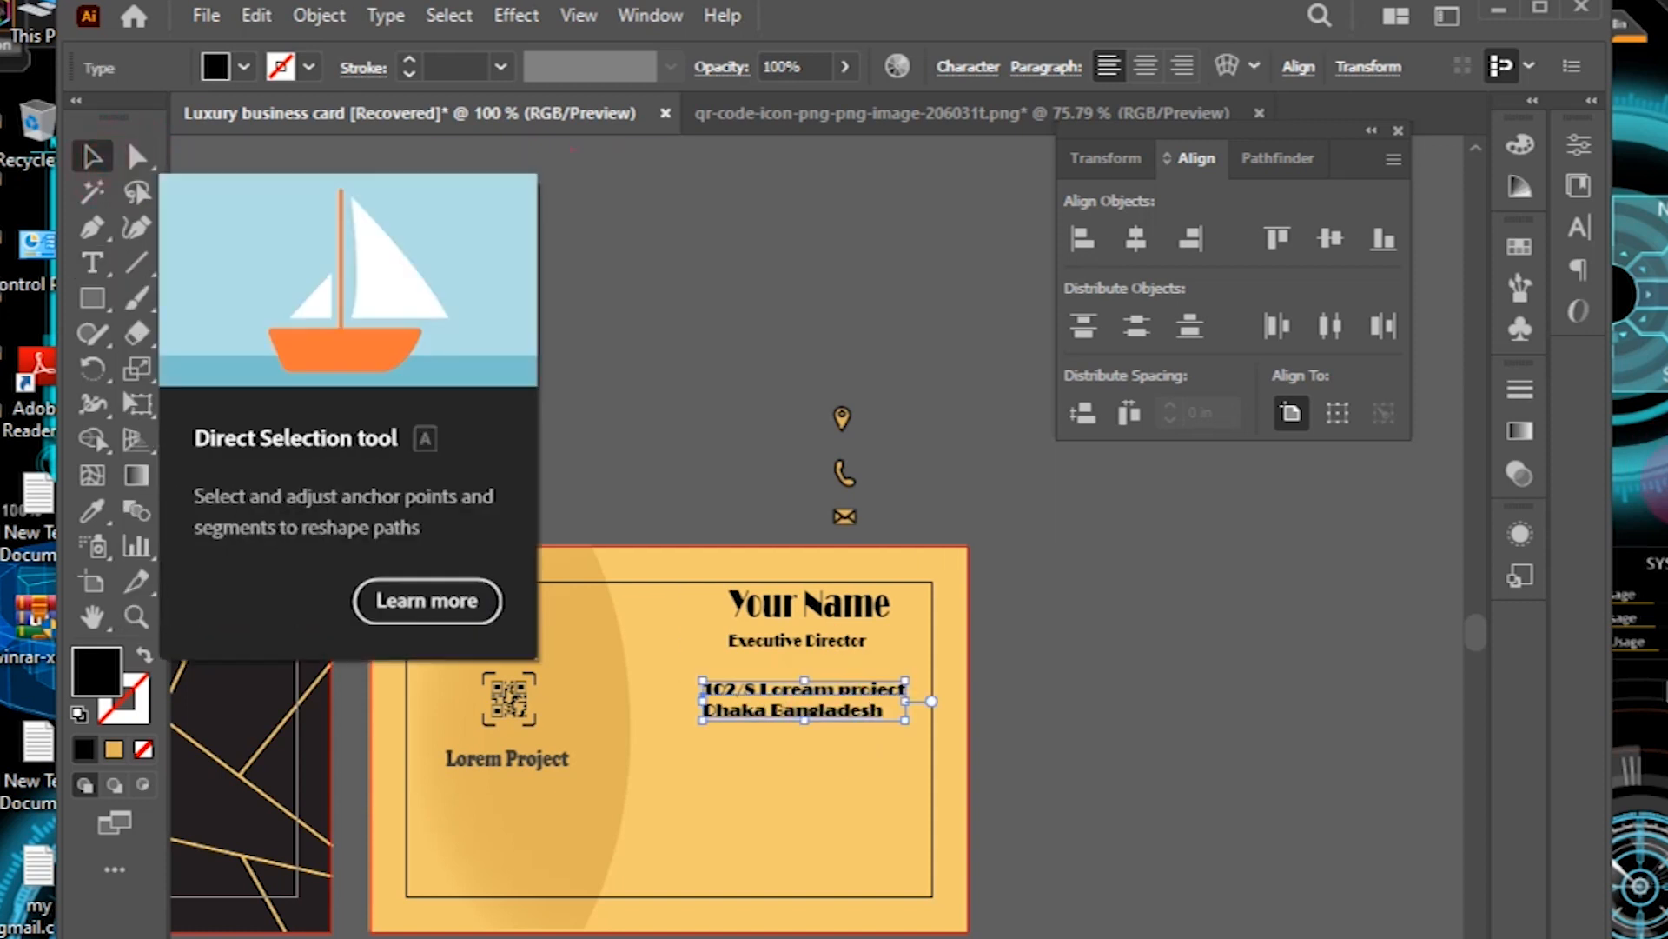
pyautogui.click(1580, 227)
pyautogui.click(1526, 176)
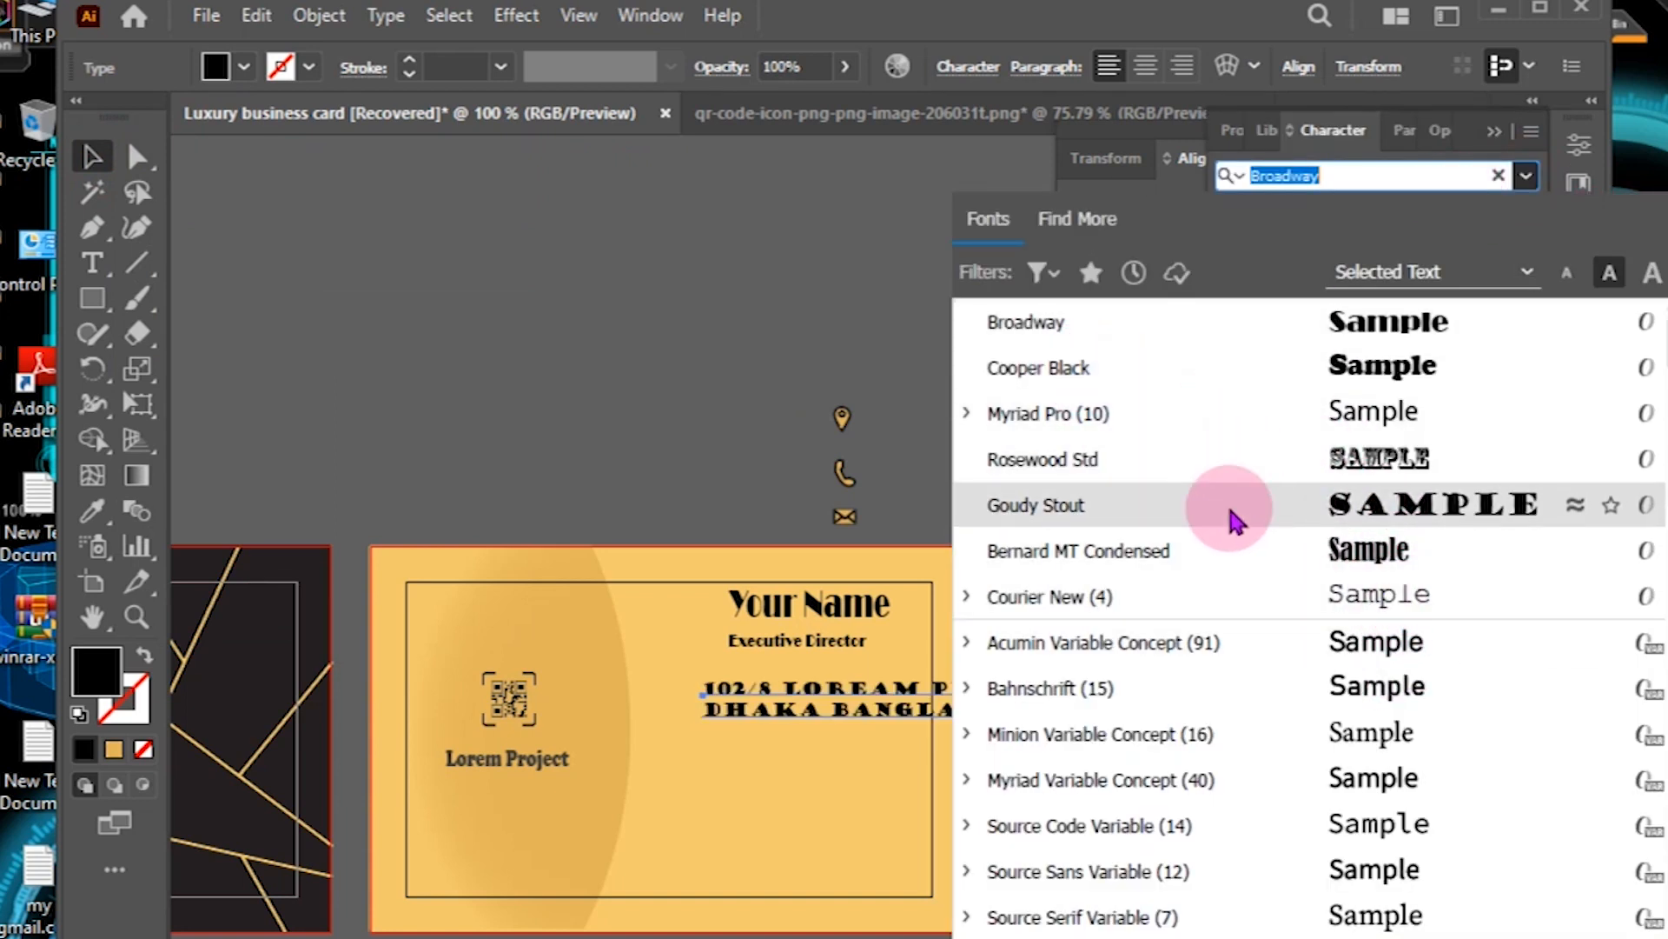
pyautogui.click(1350, 601)
pyautogui.click(628, 312)
pyautogui.click(813, 688)
pyautogui.click(976, 656)
pyautogui.moveTo(806, 699); pyautogui.dragTo(801, 708)
# Step: Place the location pin beside the address and the phone icon below it
pyautogui.moveTo(842, 418); pyautogui.dragTo(675, 697)
pyautogui.click(744, 514)
pyautogui.moveTo(845, 473); pyautogui.dragTo(759, 765)
# Step: Type two phone-number lines beside the phone icon and nudge them down
pyautogui.click(93, 263)
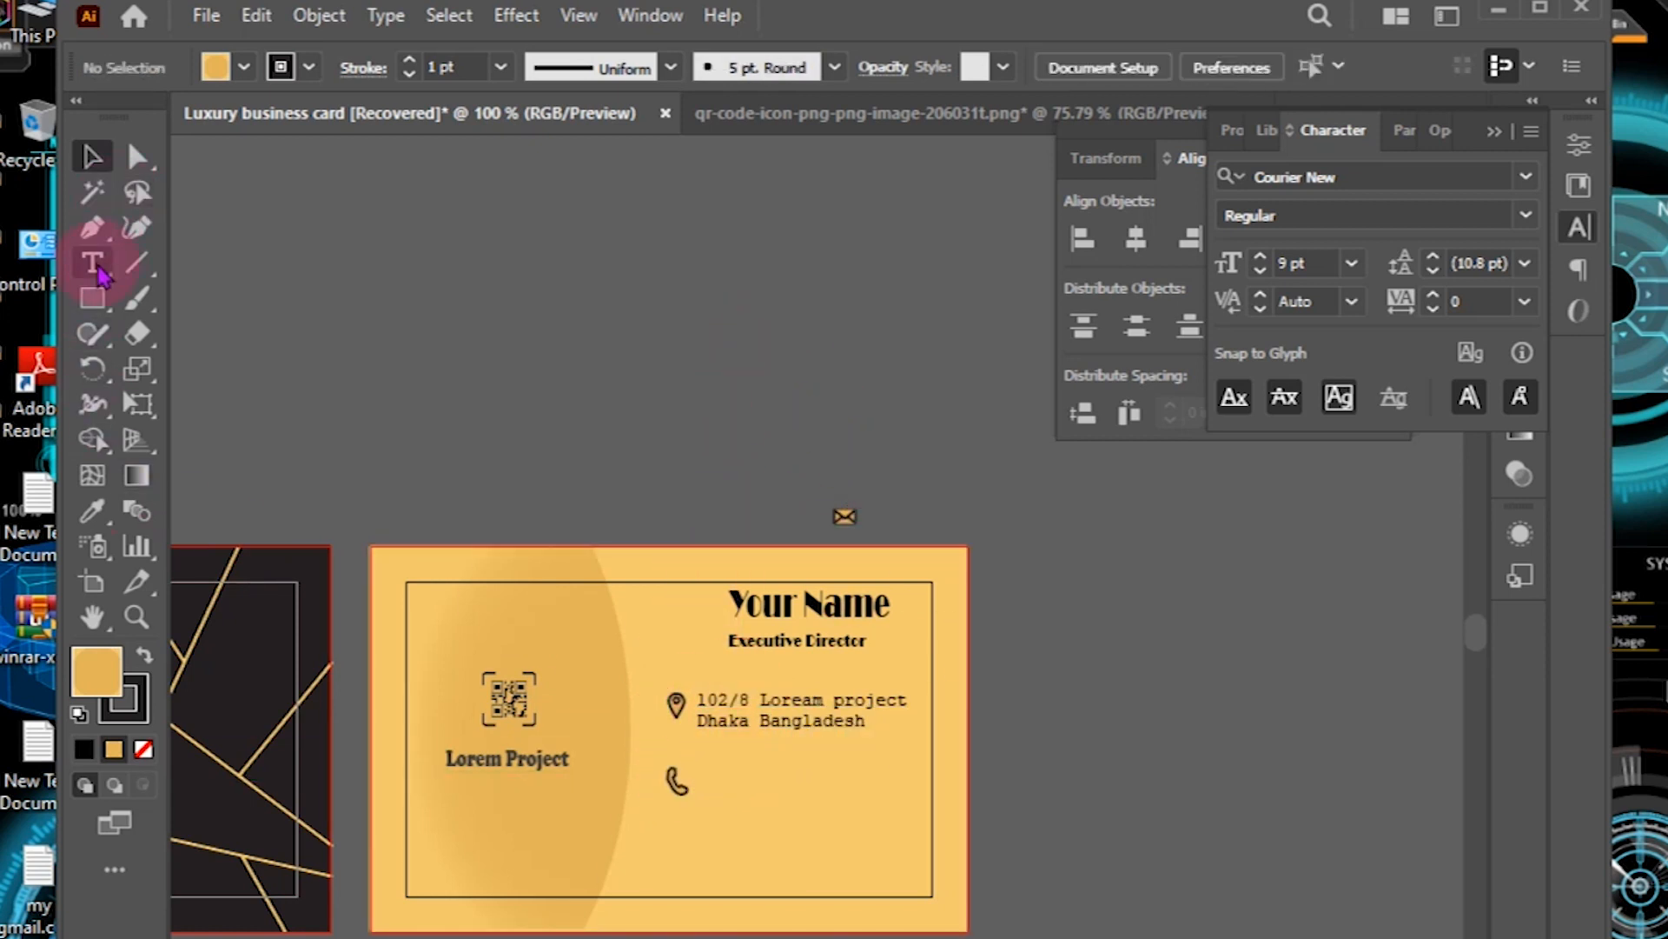
pyautogui.click(724, 779)
pyautogui.press('End')
pyautogui.press('BackSpace')
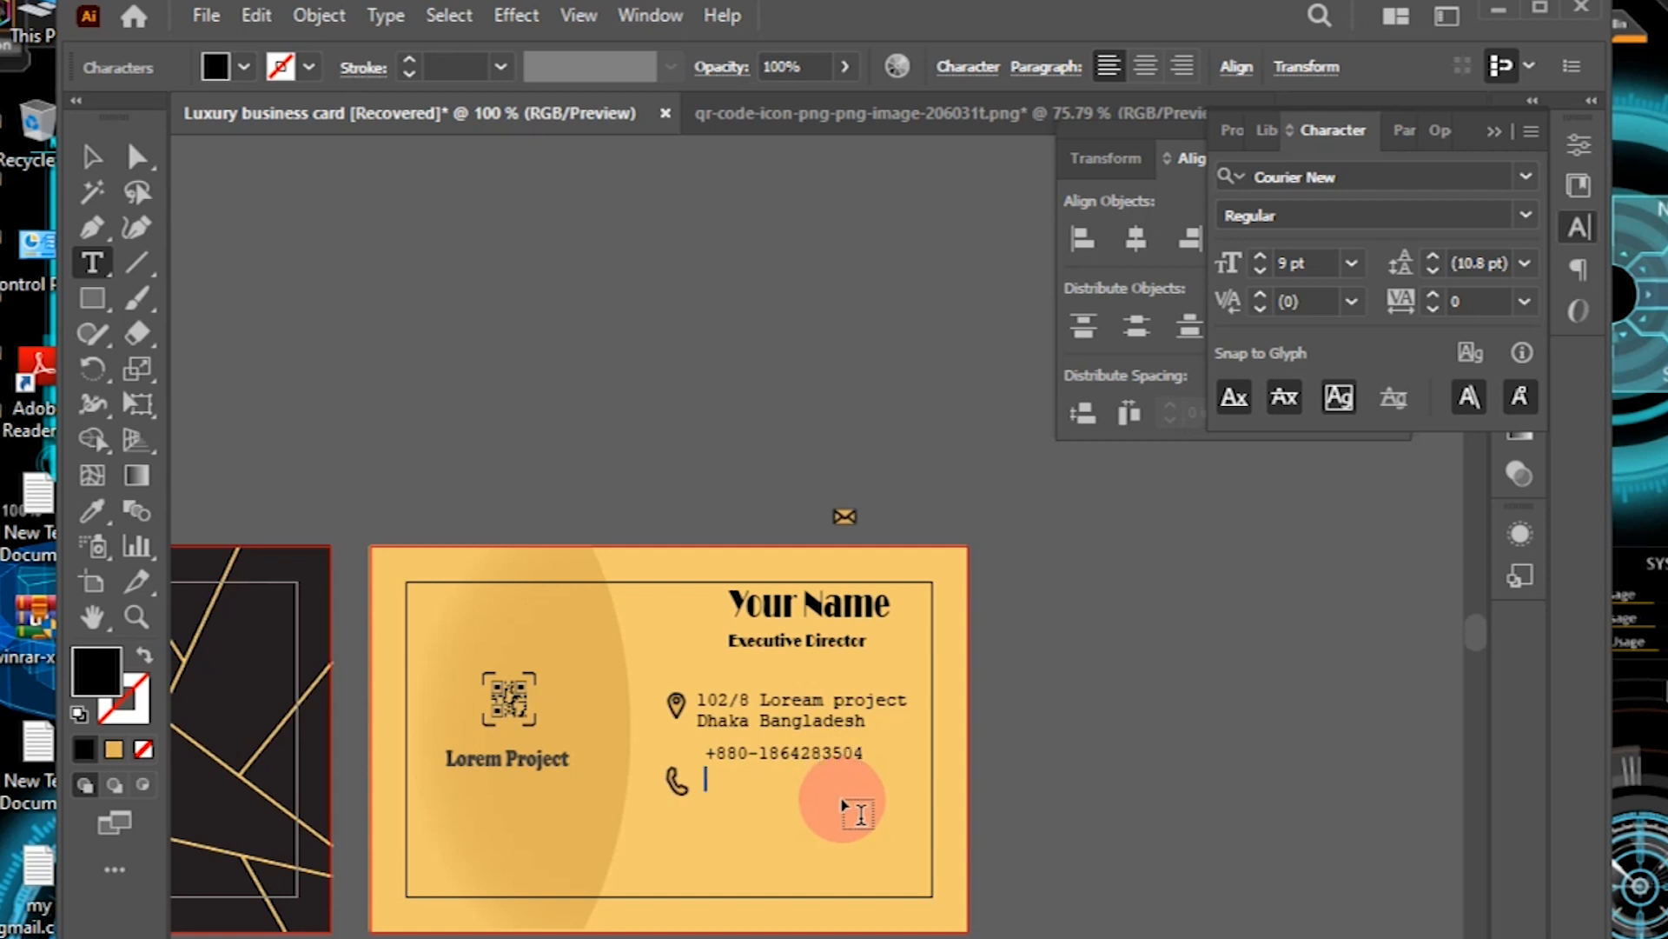
pyautogui.hotkey('ctrl', '+')
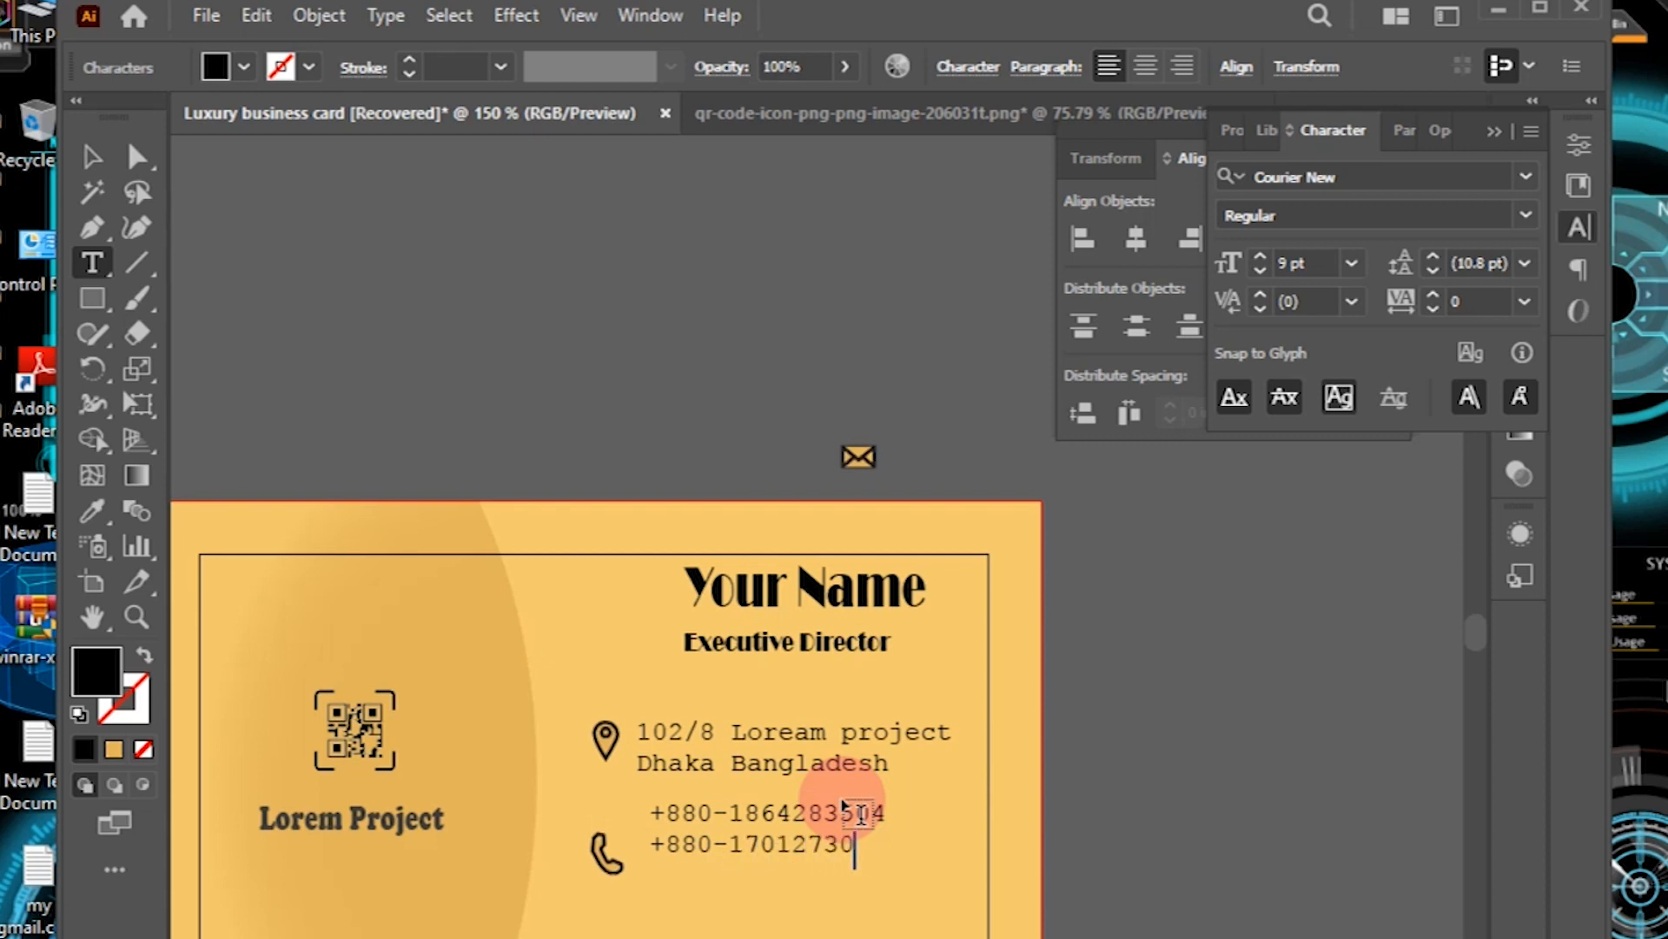
pyautogui.write('58')
pyautogui.press('Escape')
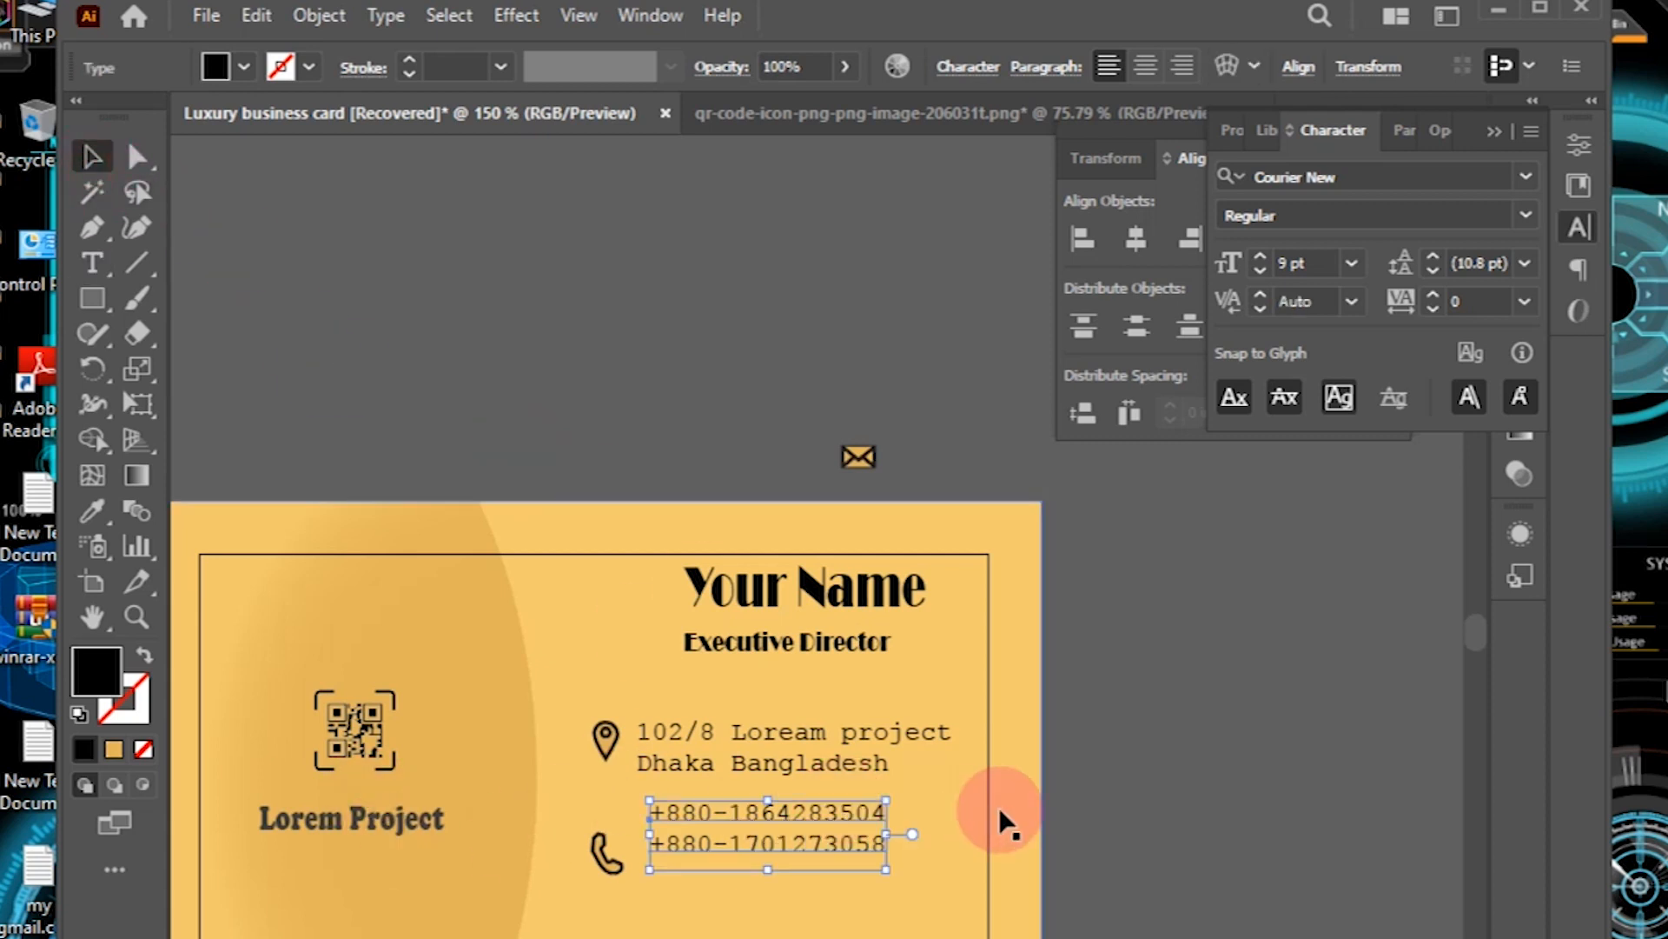
pyautogui.press('Down')
pyautogui.press('Down')
pyautogui.press('Down')
pyautogui.press('Down')
pyautogui.press('Down')
pyautogui.press('Down')
pyautogui.press('Down')
pyautogui.press('Down')
pyautogui.press('Down')
pyautogui.press('Down')
pyautogui.press('Down')
pyautogui.press('Down')
pyautogui.press('Down')
pyautogui.press('Down')
pyautogui.press('Down')
pyautogui.press('Down')
pyautogui.press('Down')
pyautogui.press('Down')
pyautogui.press('Down')
pyautogui.press('Down')
pyautogui.click(424, 396)
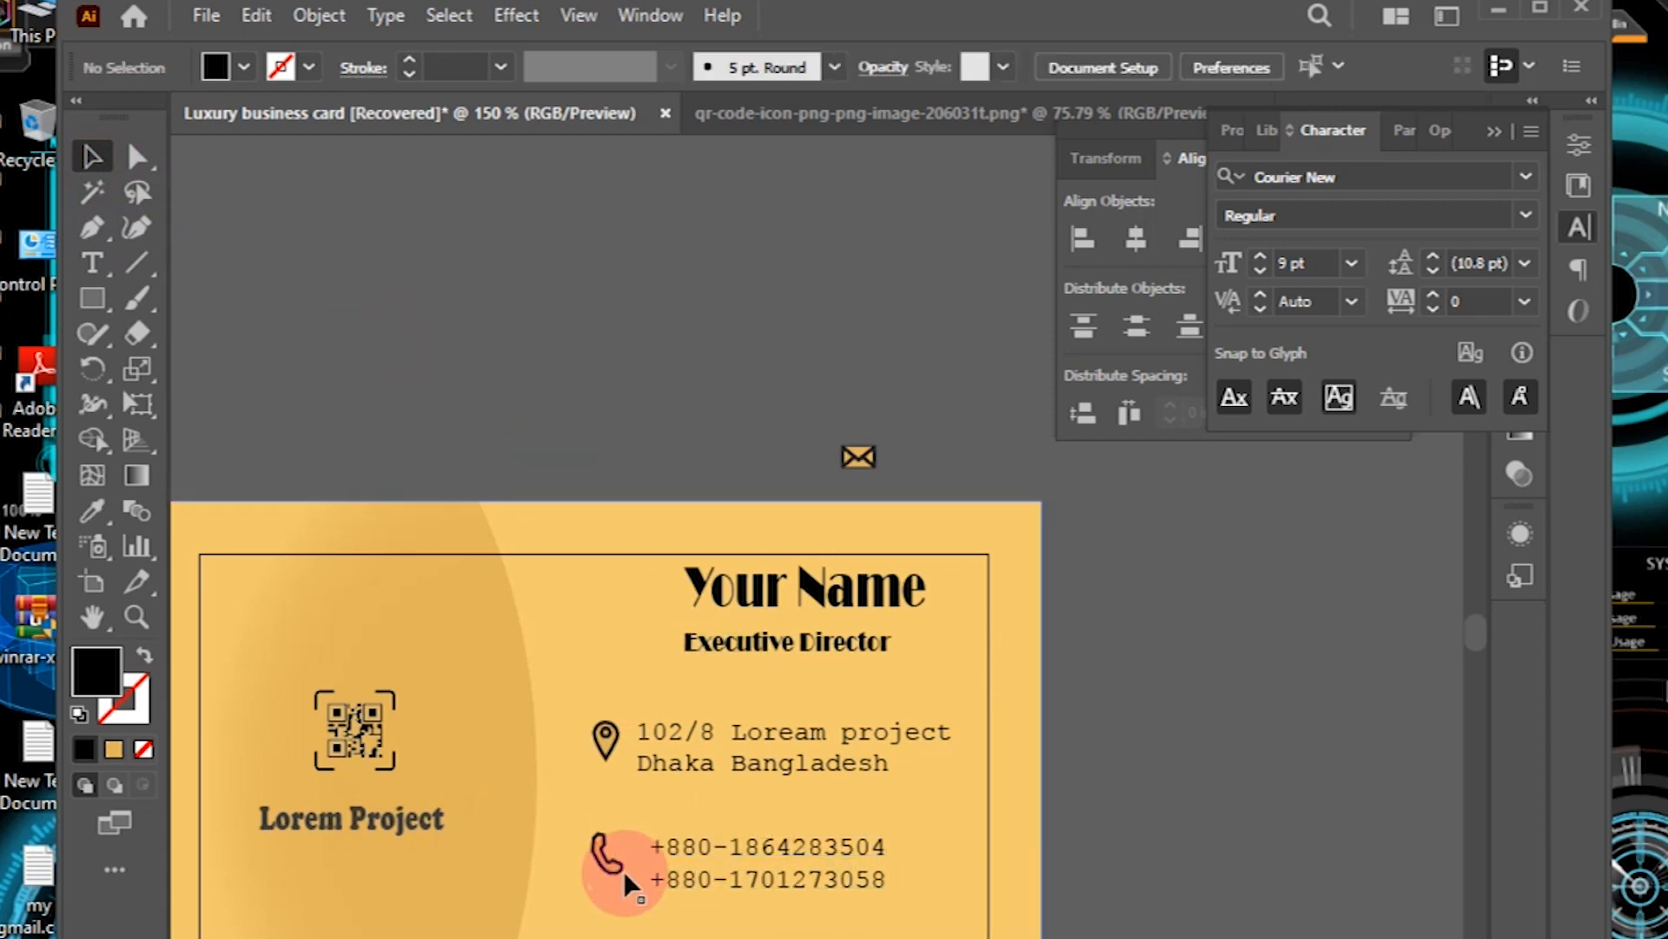
# Step: Nudge the phone icon down and place the envelope icon below it
pyautogui.click(604, 855)
pyautogui.press('Down')
pyautogui.press('Down')
pyautogui.press('Down')
pyautogui.click(694, 443)
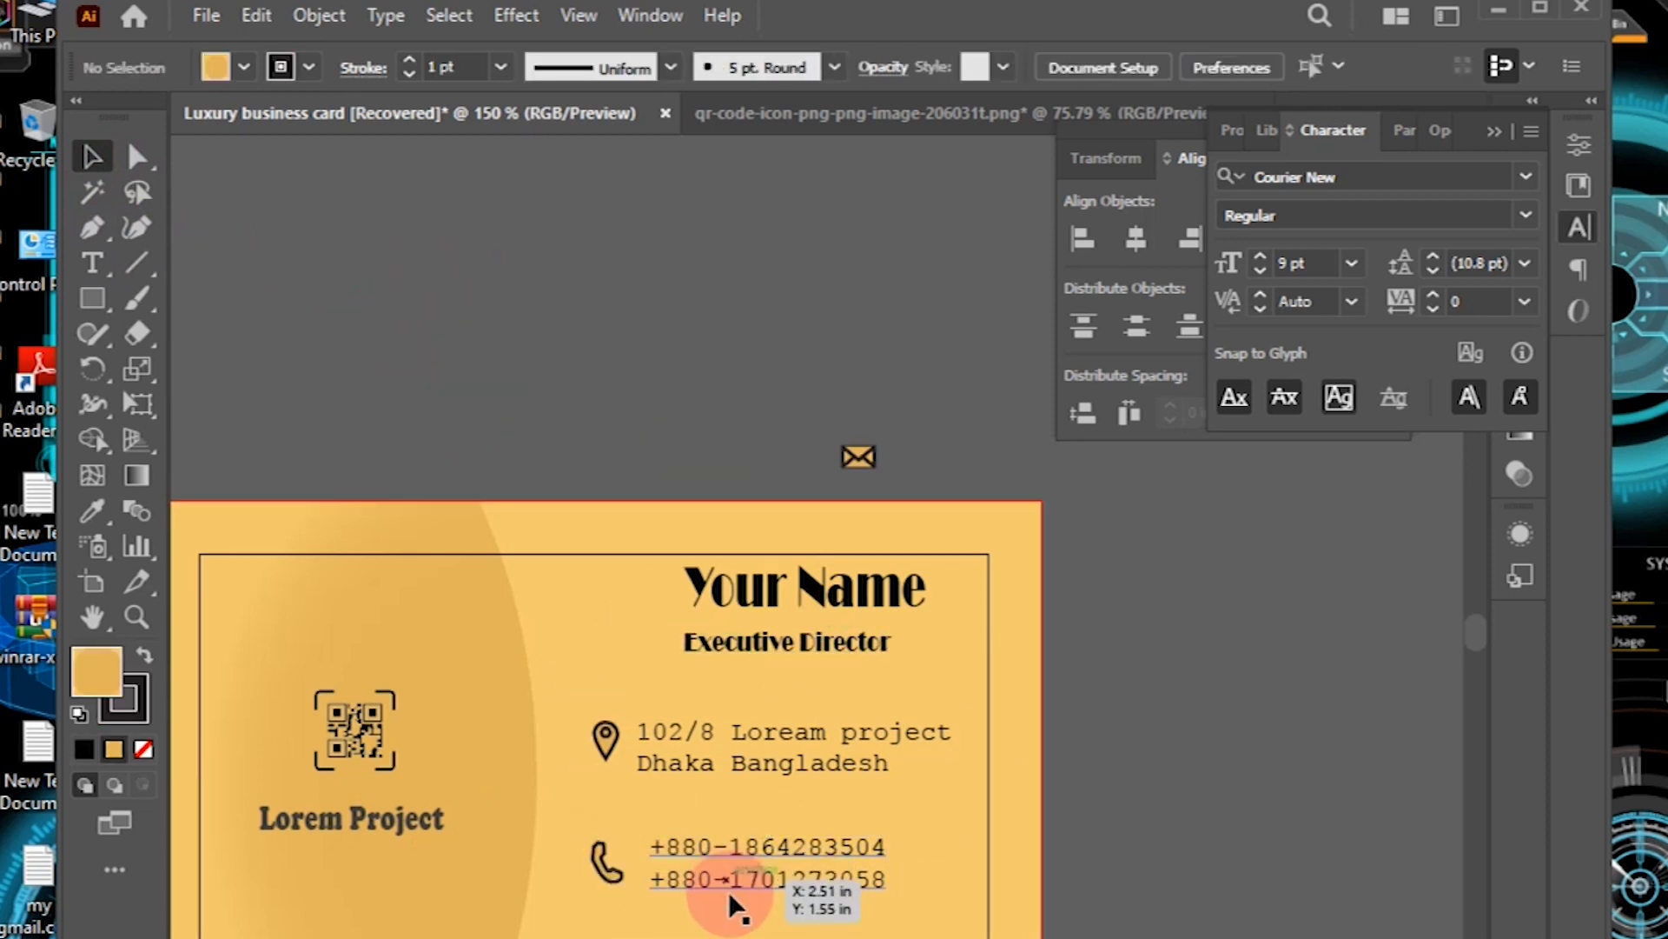
pyautogui.moveTo(850, 465); pyautogui.dragTo(598, 938)
pyautogui.click(681, 272)
pyautogui.moveTo(832, 782); pyautogui.dragTo(855, 550)
# Step: Type two e-mail address lines beside the envelope icon
pyautogui.click(93, 262)
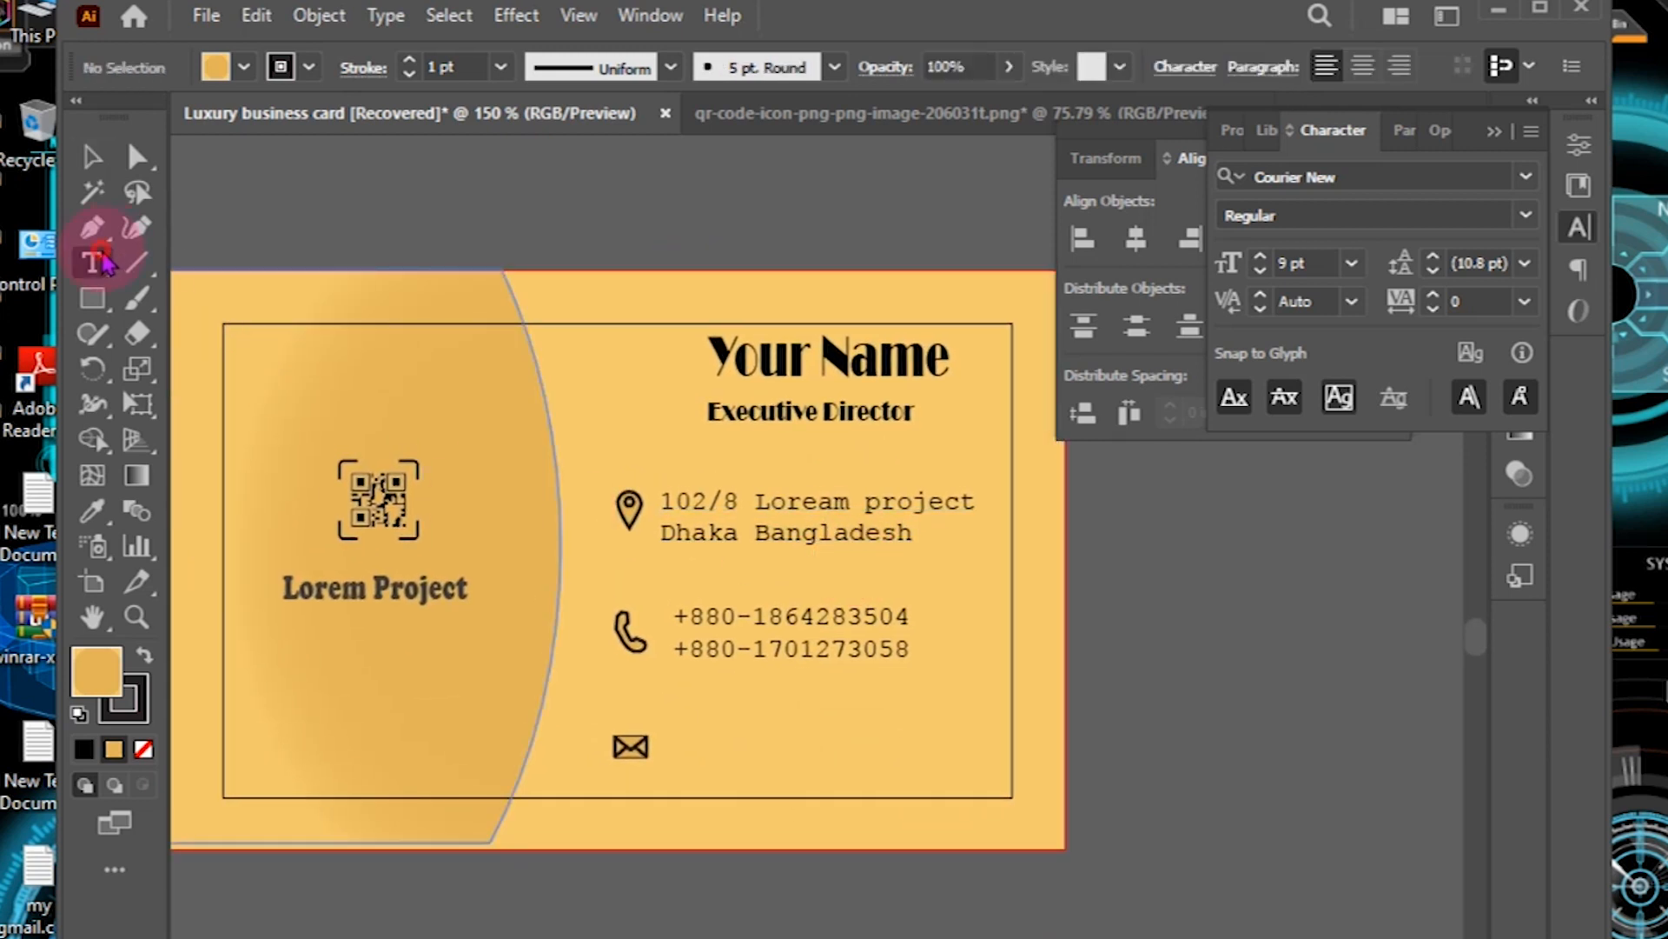
pyautogui.click(684, 728)
pyautogui.click(853, 711)
pyautogui.press('BackSpace')
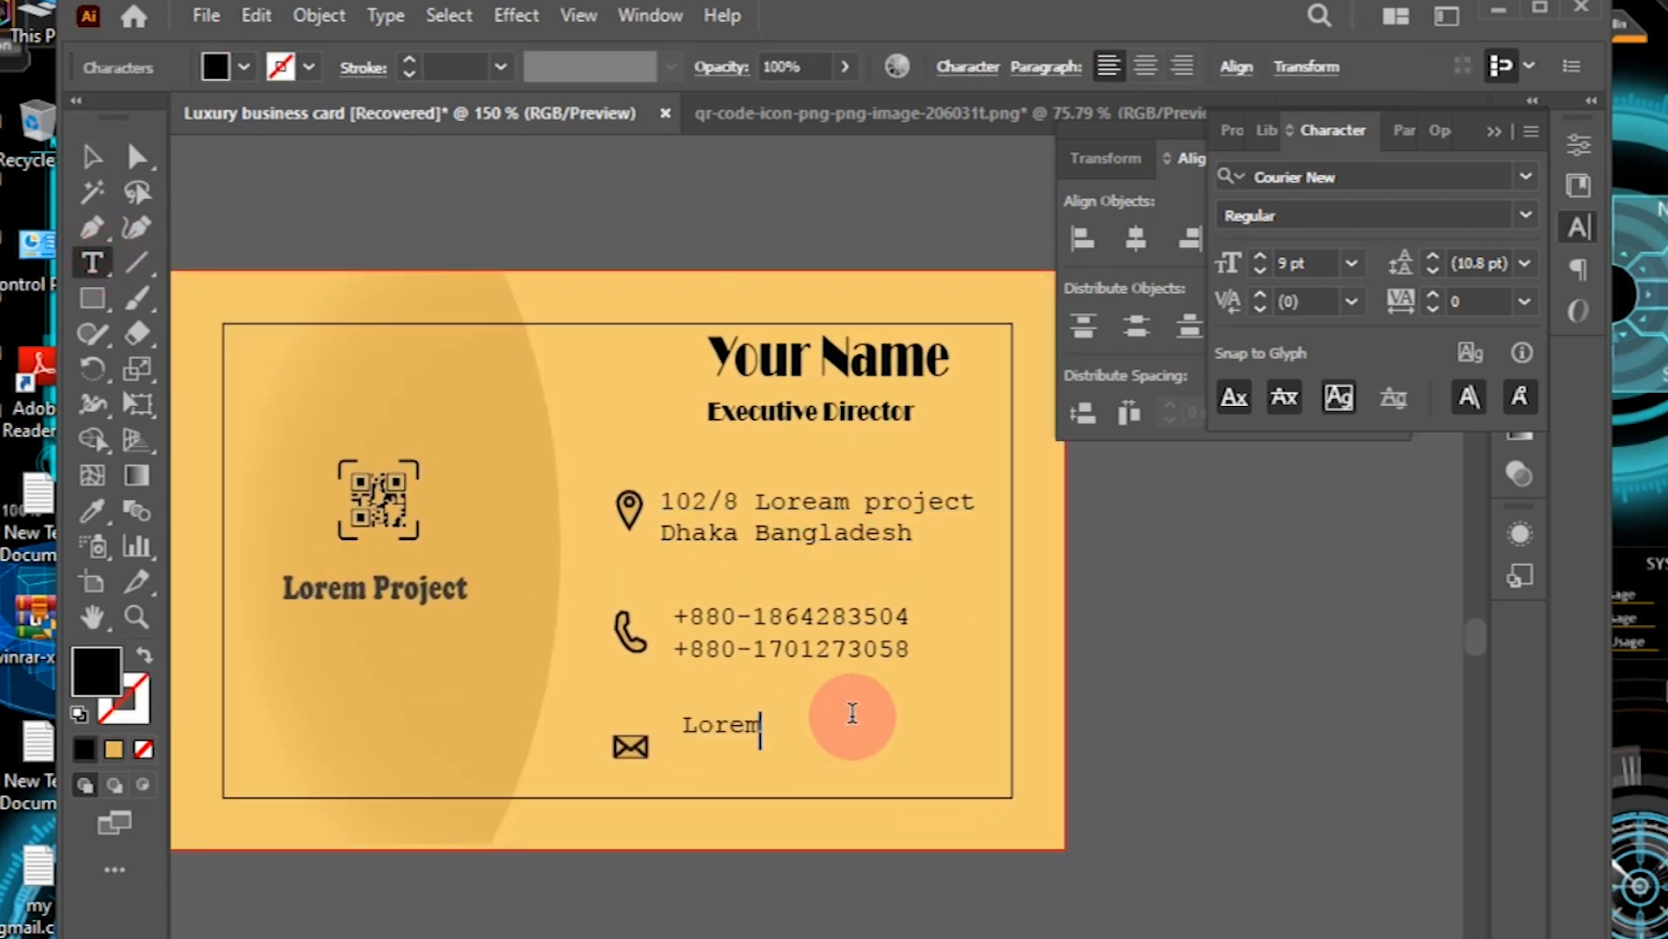
pyautogui.press('BackSpace')
pyautogui.press('BackSpace')
pyautogui.click(511, 480)
pyautogui.click(93, 157)
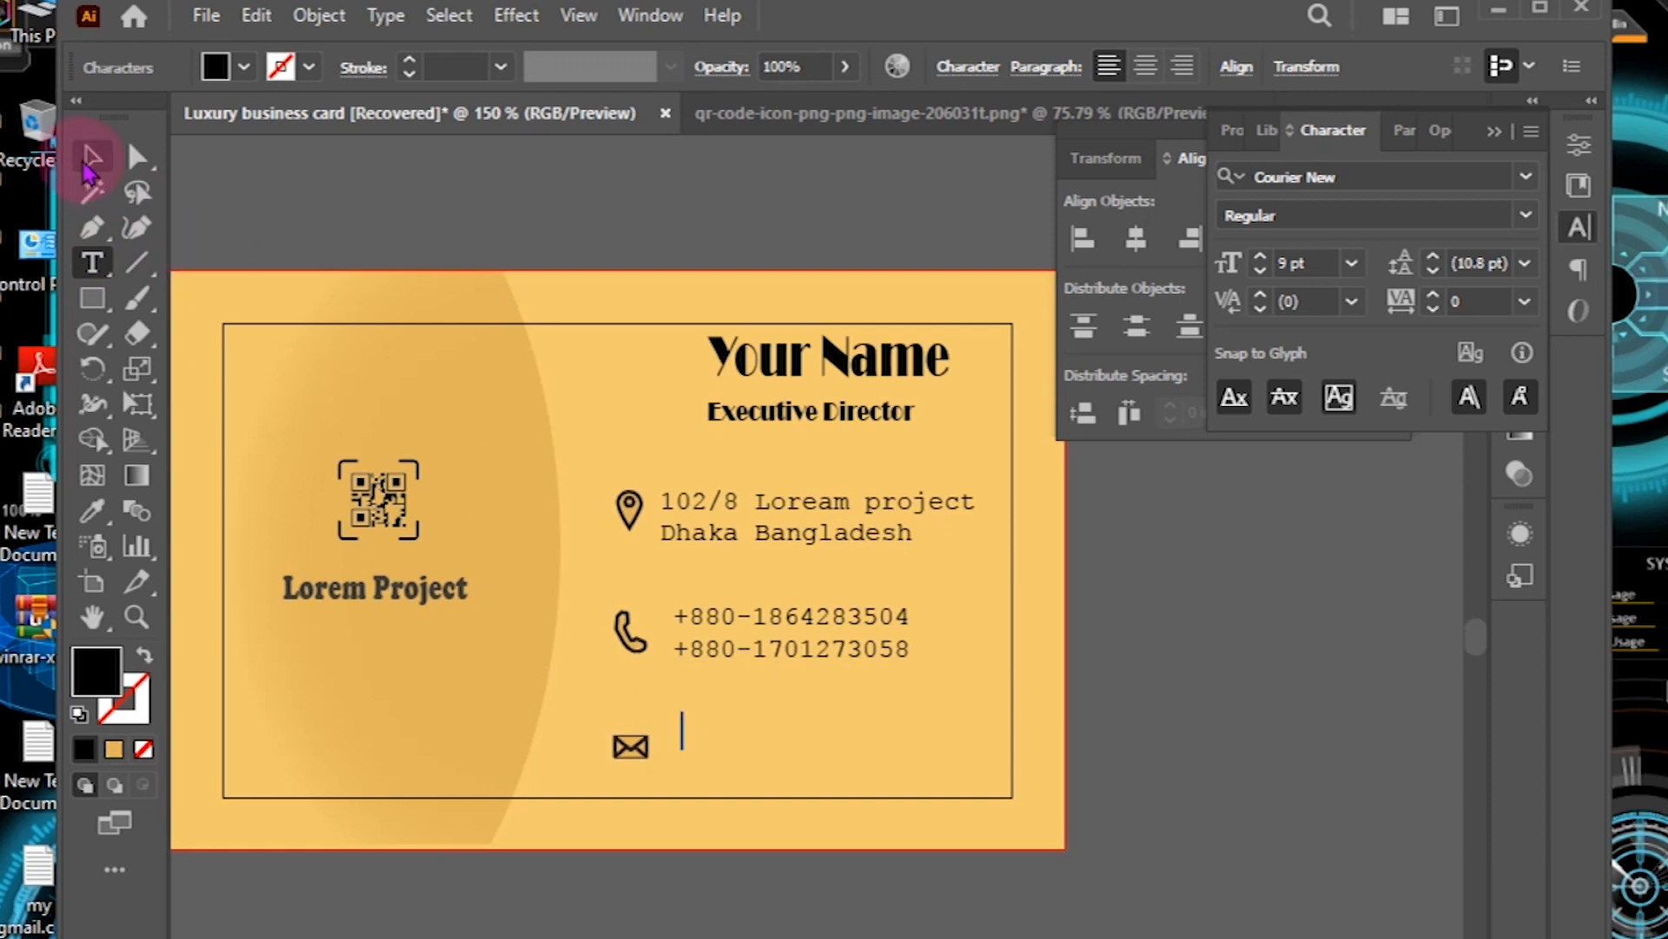
pyautogui.click(93, 262)
pyautogui.click(683, 735)
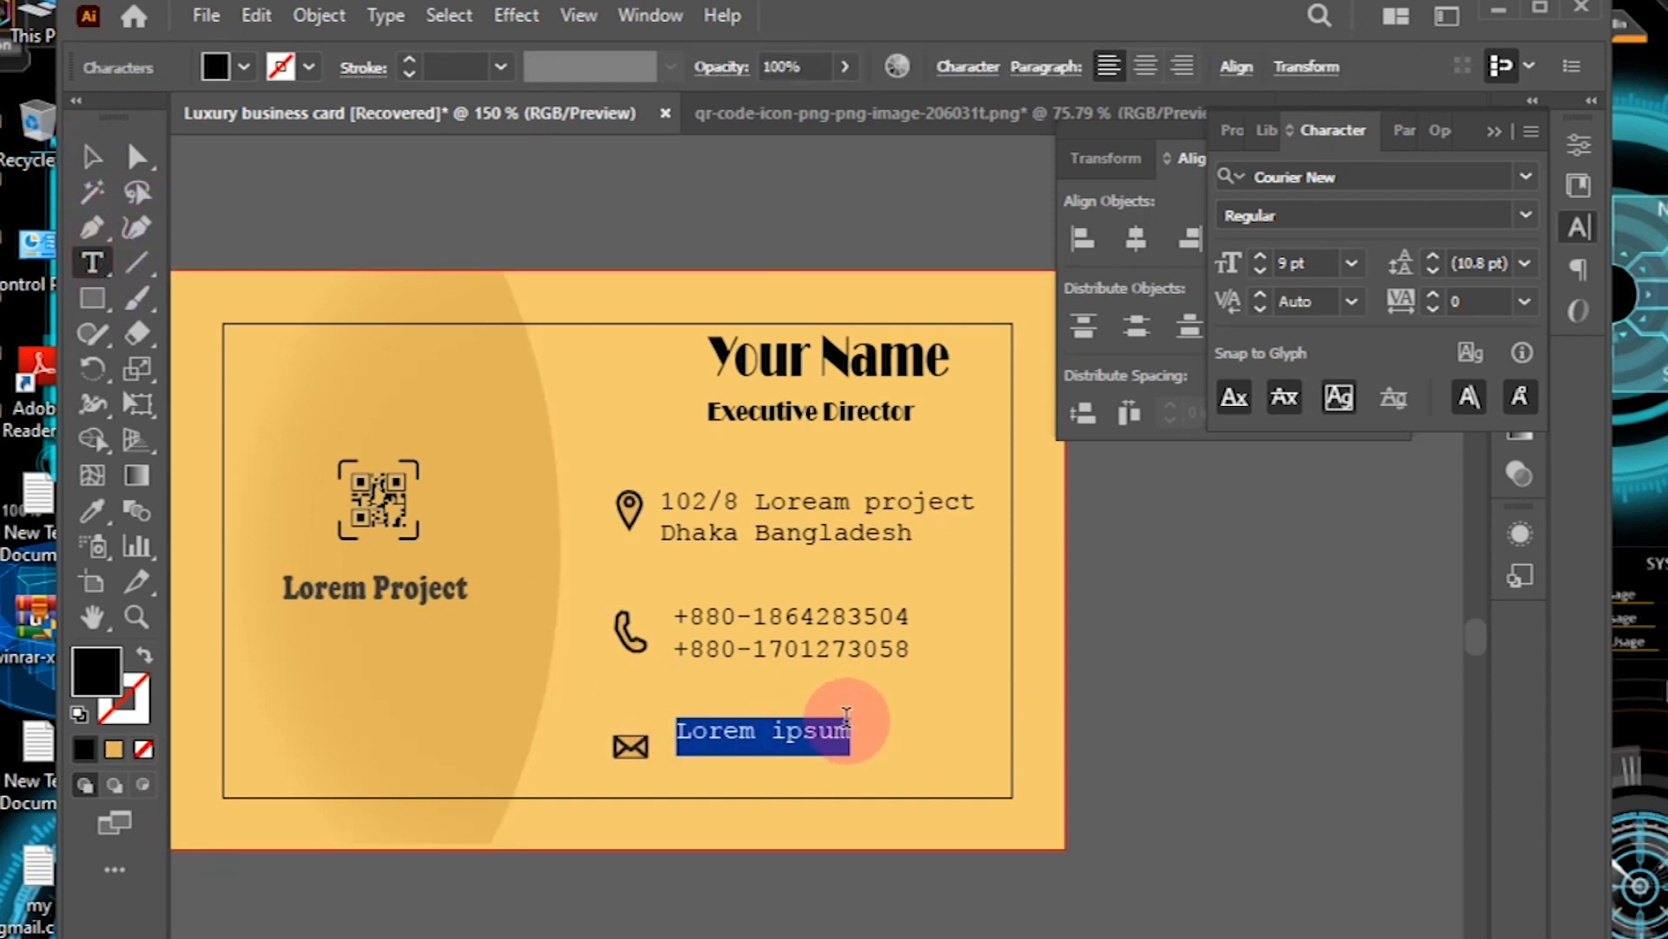
pyautogui.click(849, 730)
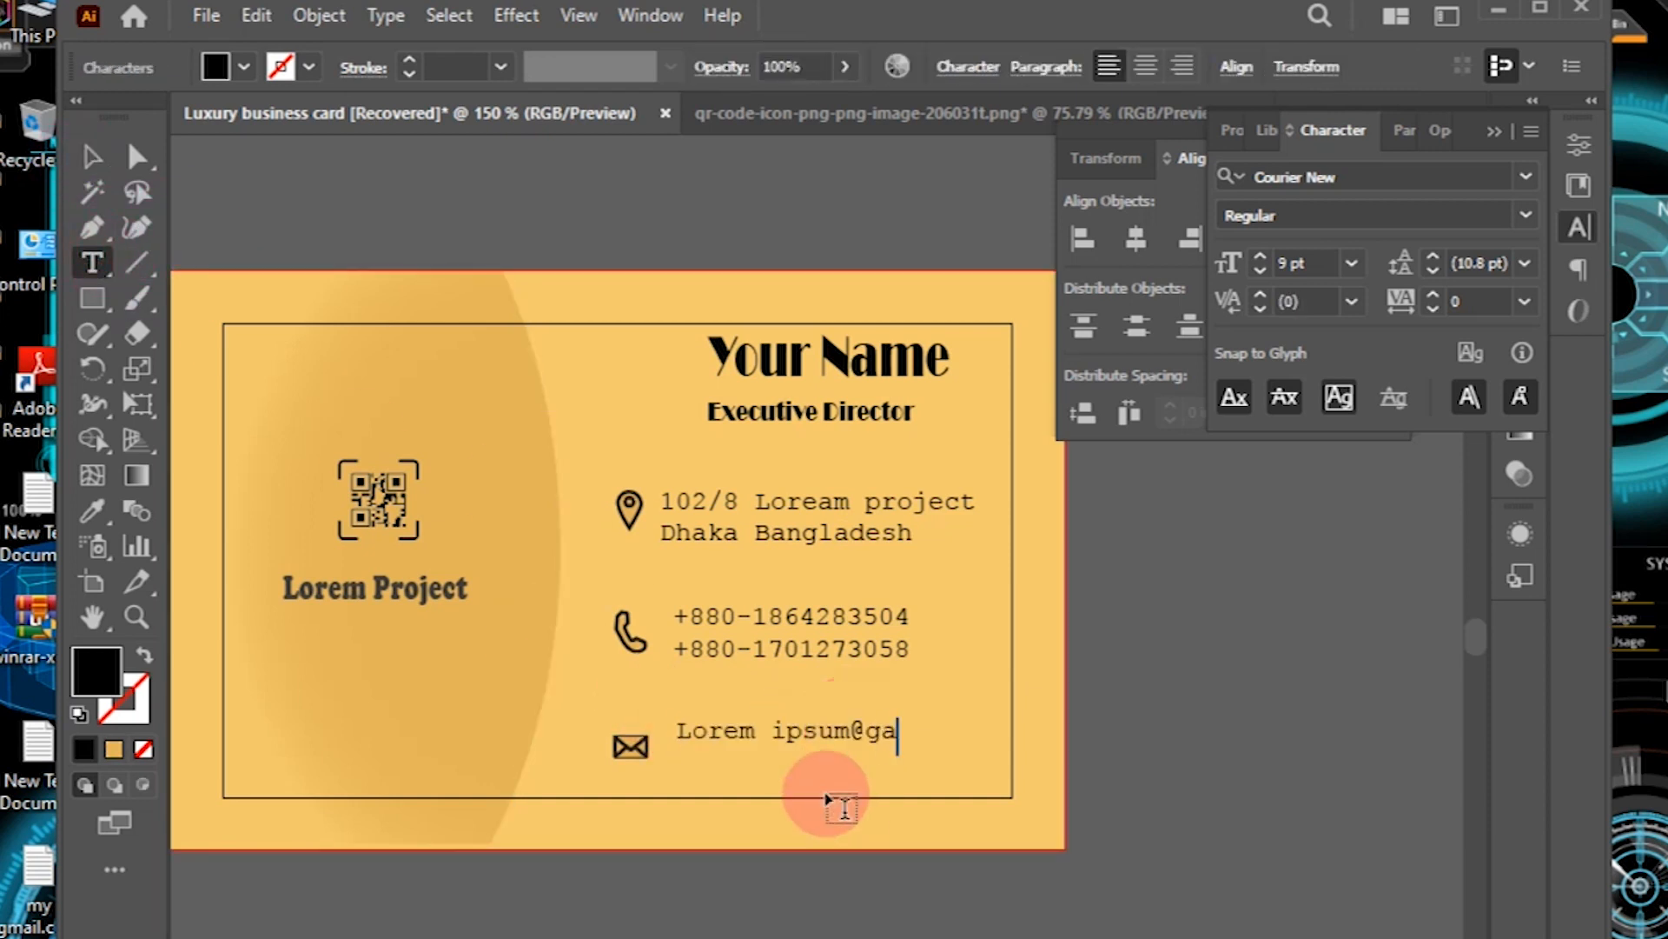
pyautogui.write('@gamil.com')
pyautogui.press('Return')
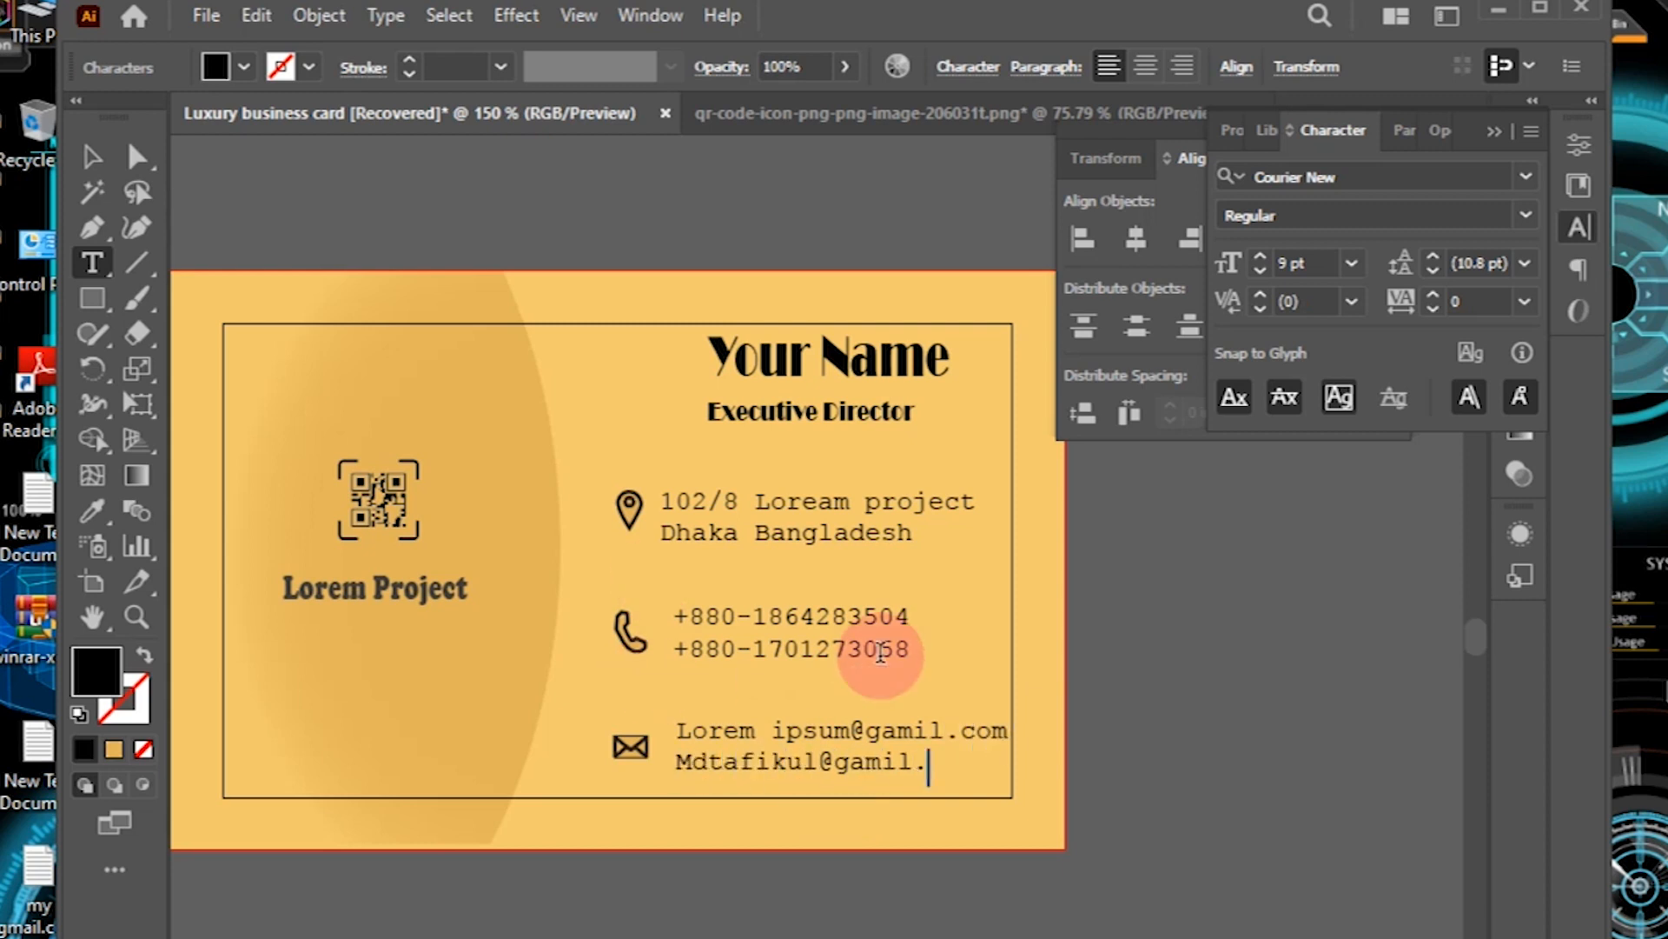
# Step: Set the e-mail lines in the Agency FB font
pyautogui.click(92, 157)
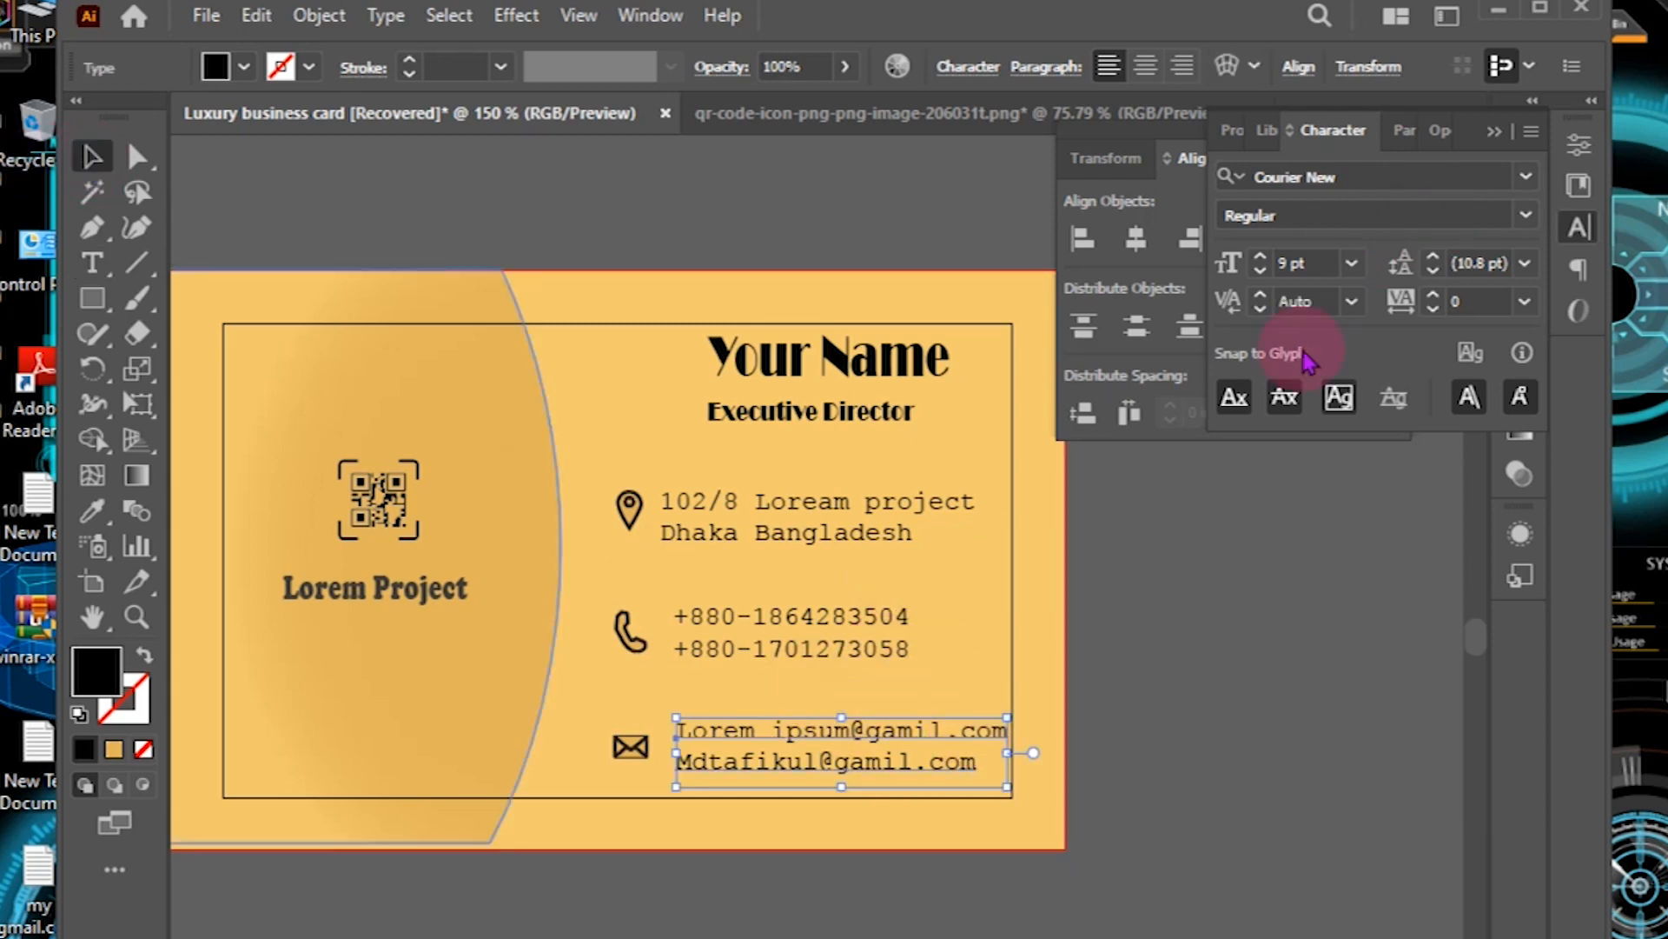
pyautogui.click(1526, 177)
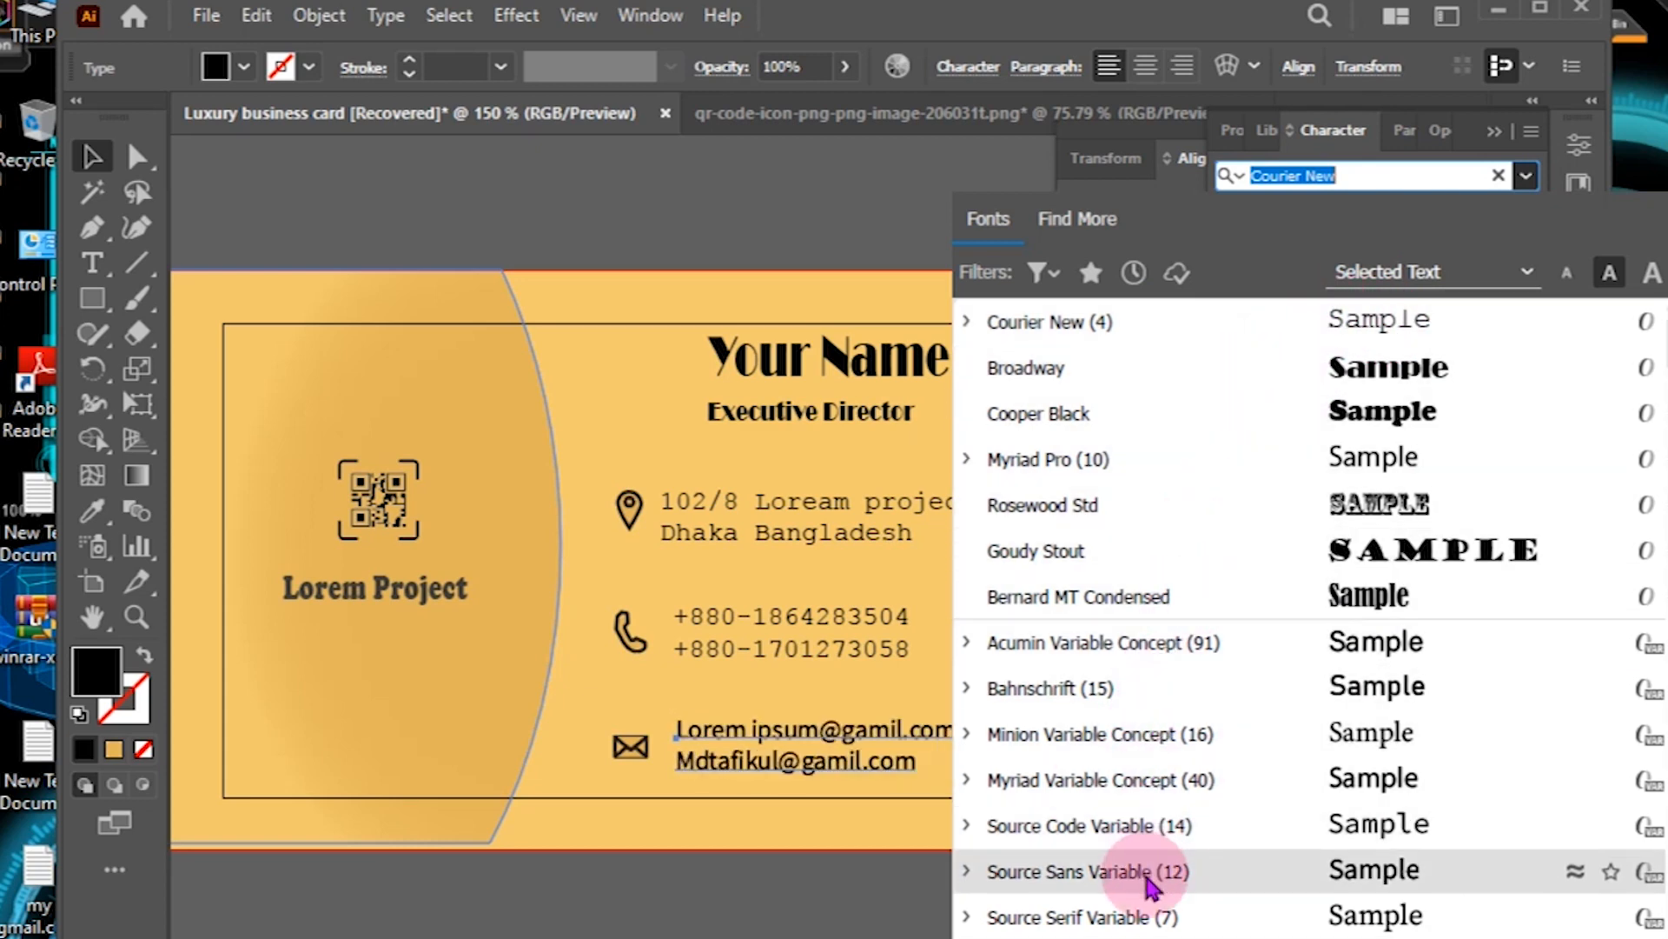
pyautogui.scroll(-2, 1125, 913)
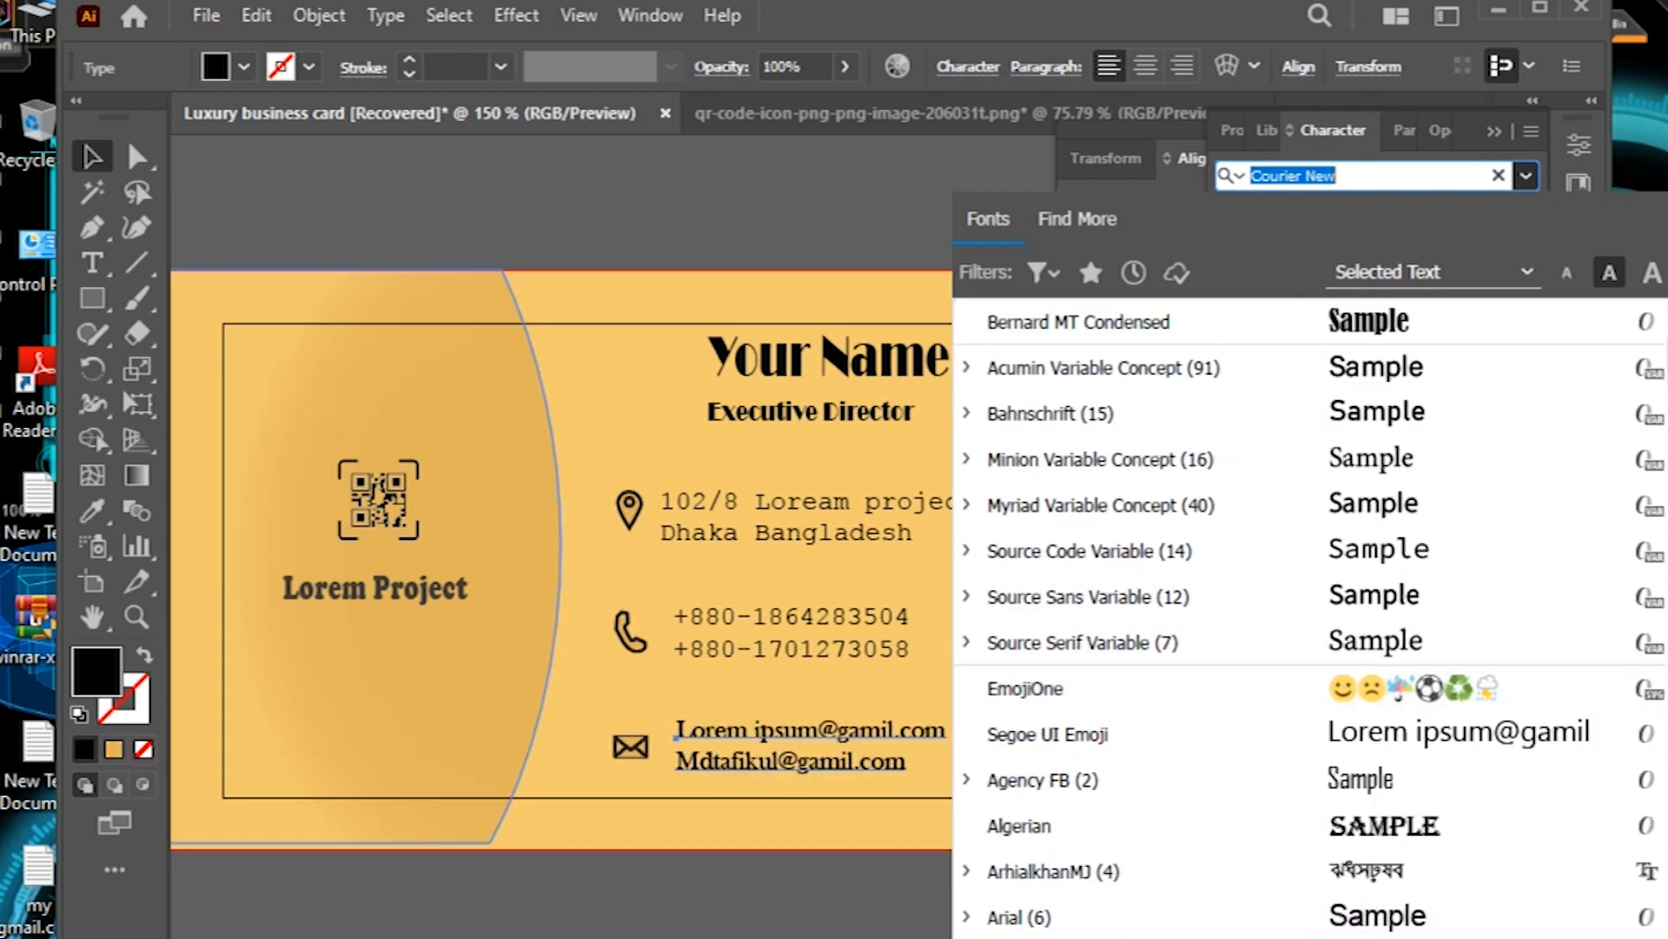
pyautogui.click(1343, 779)
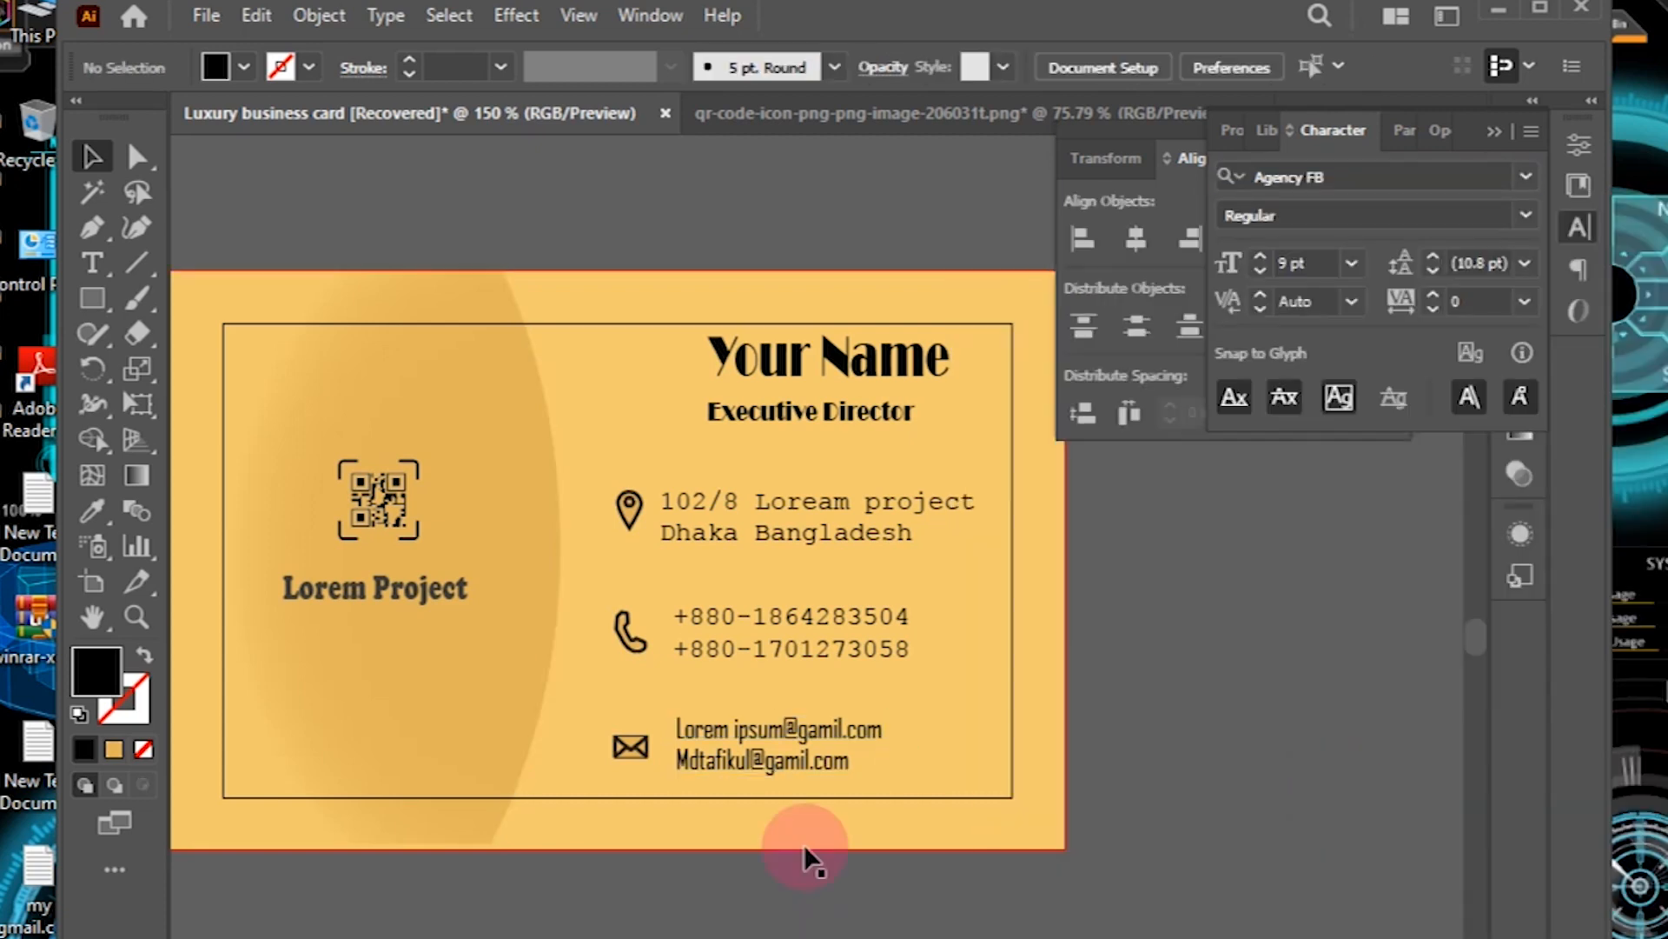
# Step: Set the phone numbers and the address in Agency FB
pyautogui.click(765, 644)
pyautogui.click(1527, 177)
pyautogui.click(1357, 321)
pyautogui.click(1128, 764)
pyautogui.click(895, 499)
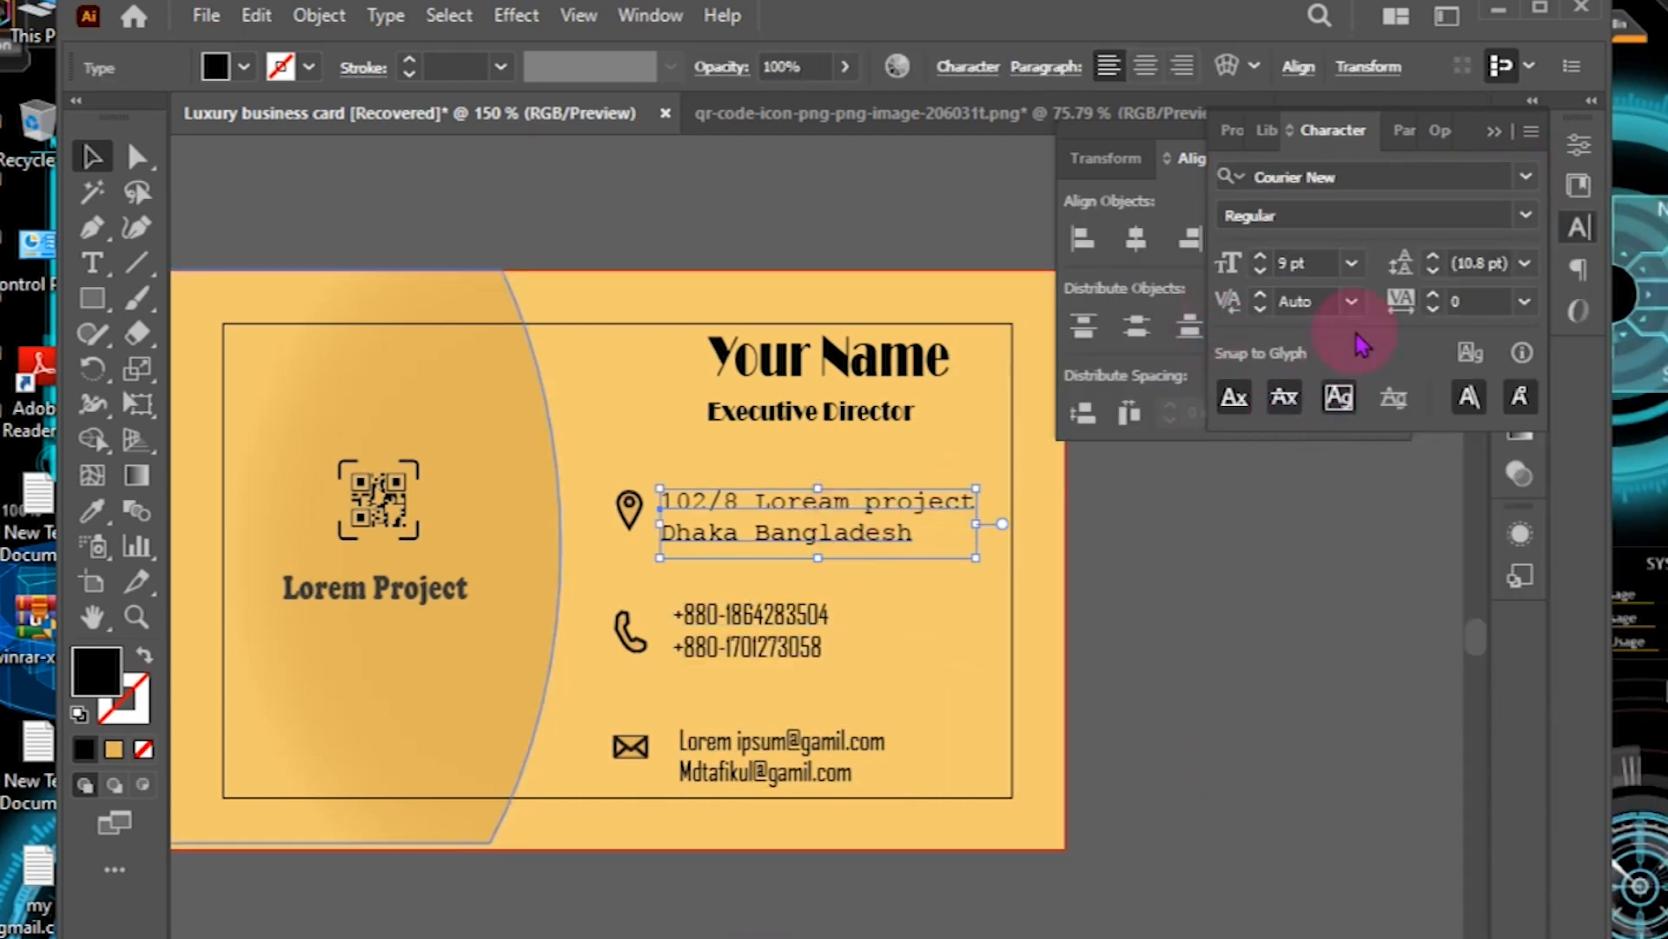
pyautogui.click(1527, 177)
pyautogui.click(1357, 321)
# Step: Nudge the address text slightly to the right
pyautogui.click(737, 508)
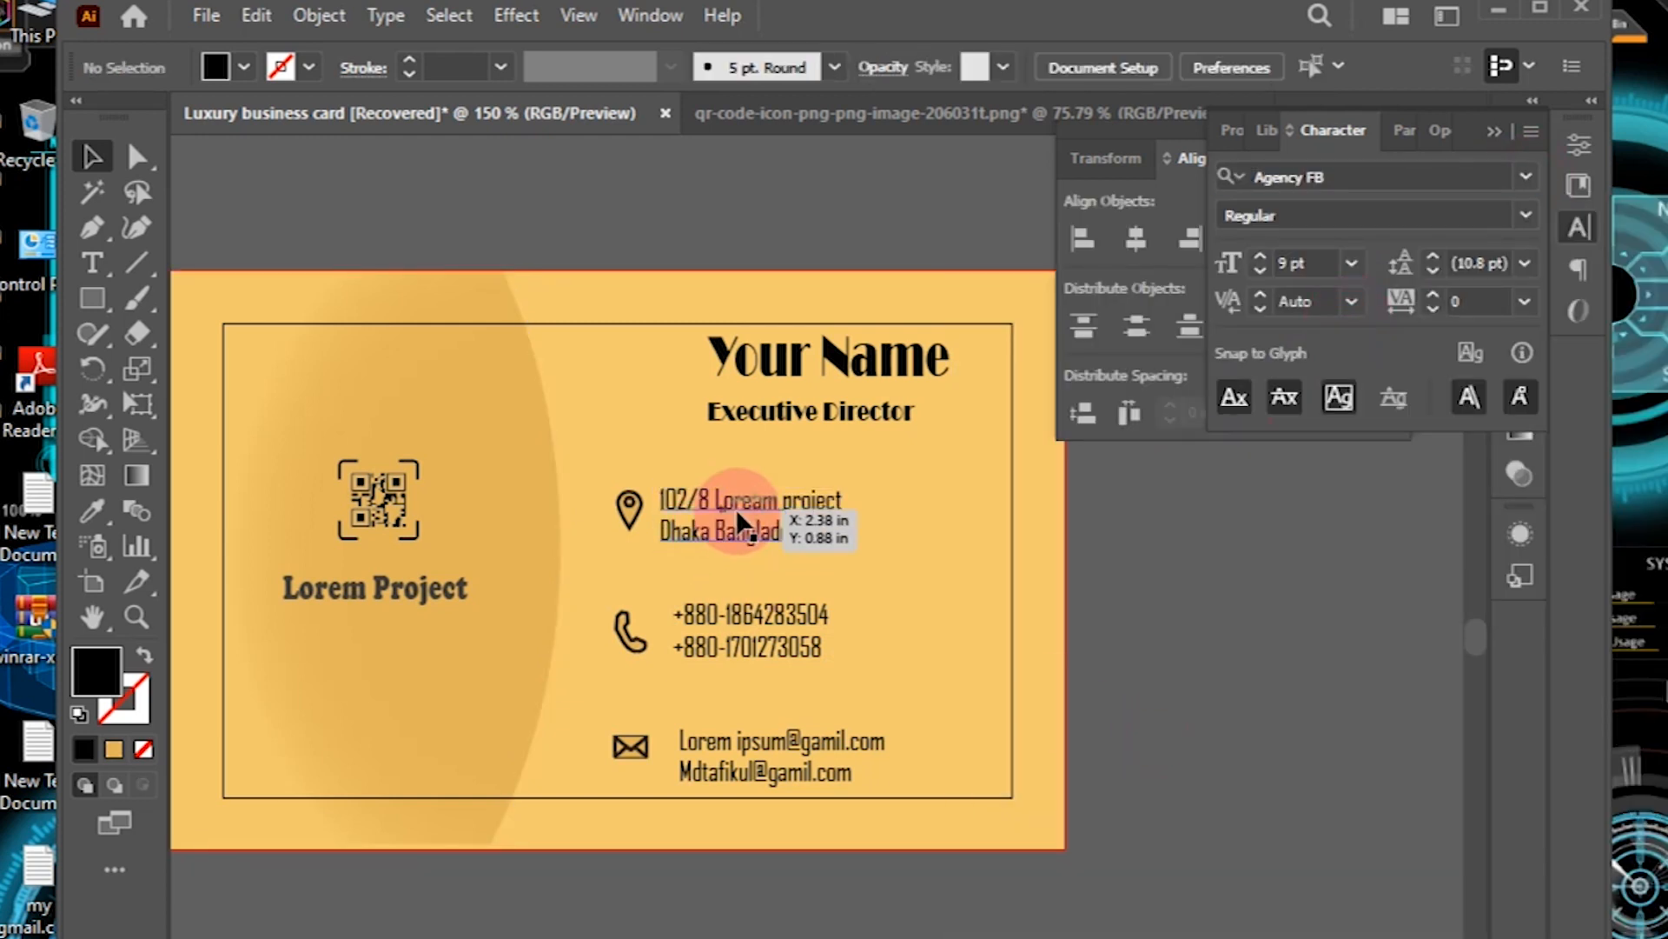
pyautogui.press('Right')
pyautogui.press('Right')
pyautogui.press('Right')
pyautogui.press('Right')
pyautogui.press('Right')
pyautogui.press('Right')
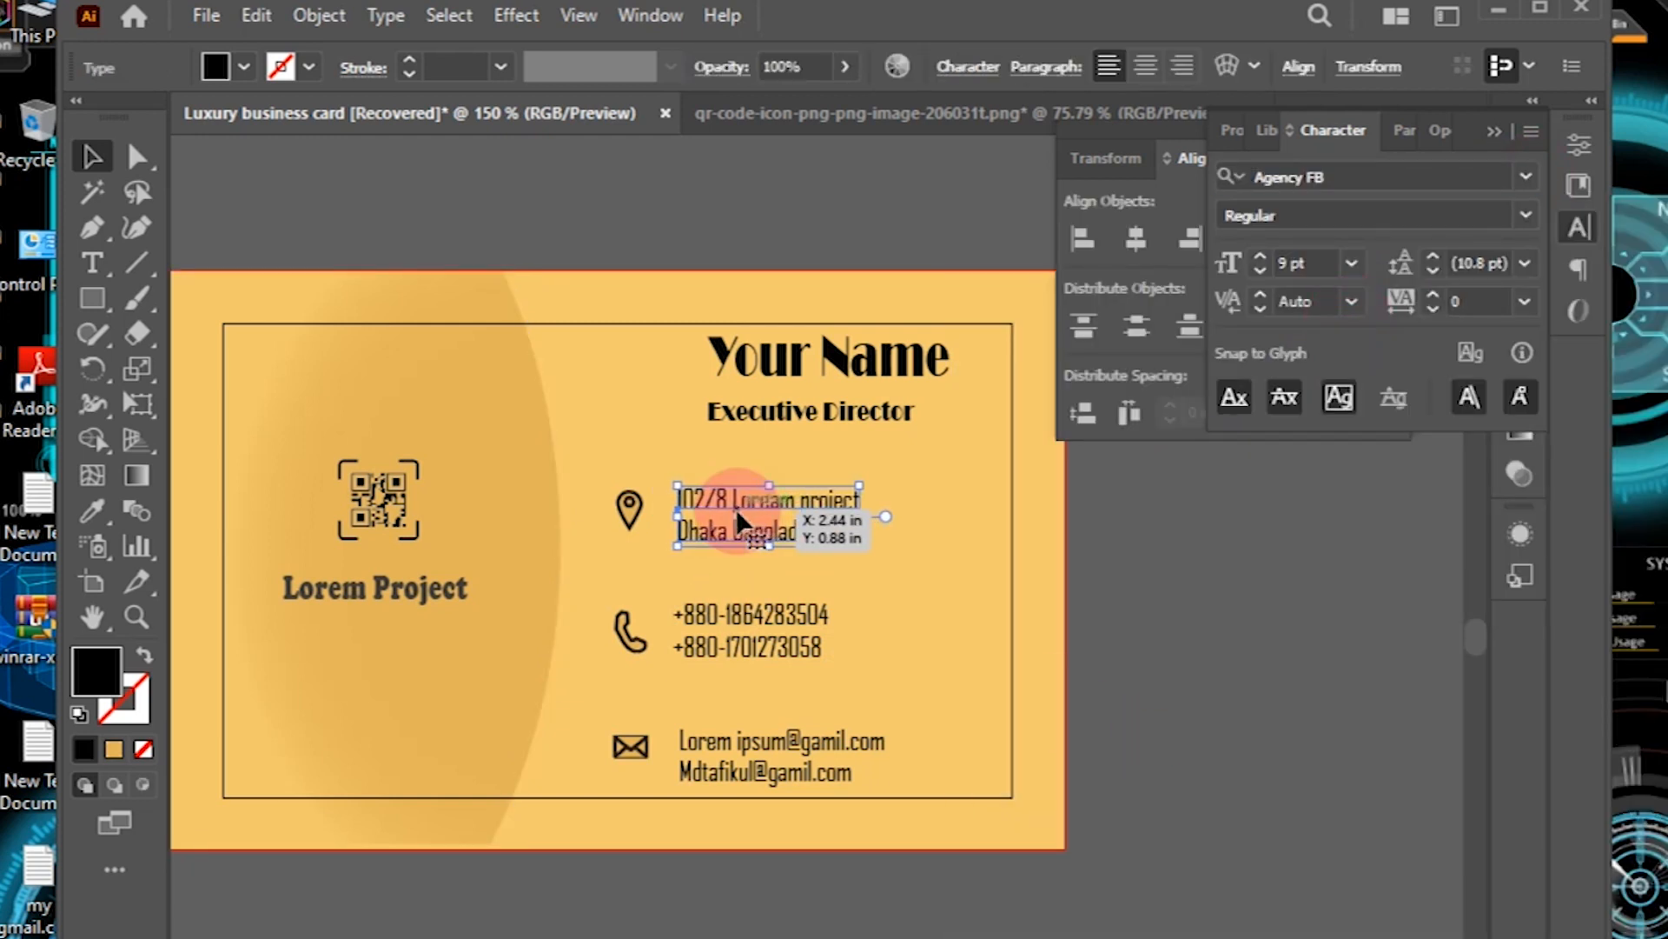
pyautogui.press('Right')
pyautogui.click(860, 934)
# Step: Lock the card's background rectangle in place with Ctrl+2
pyautogui.moveTo(602, 410); pyautogui.dragTo(612, 438)
pyautogui.hotkey('ctrl', 'z')
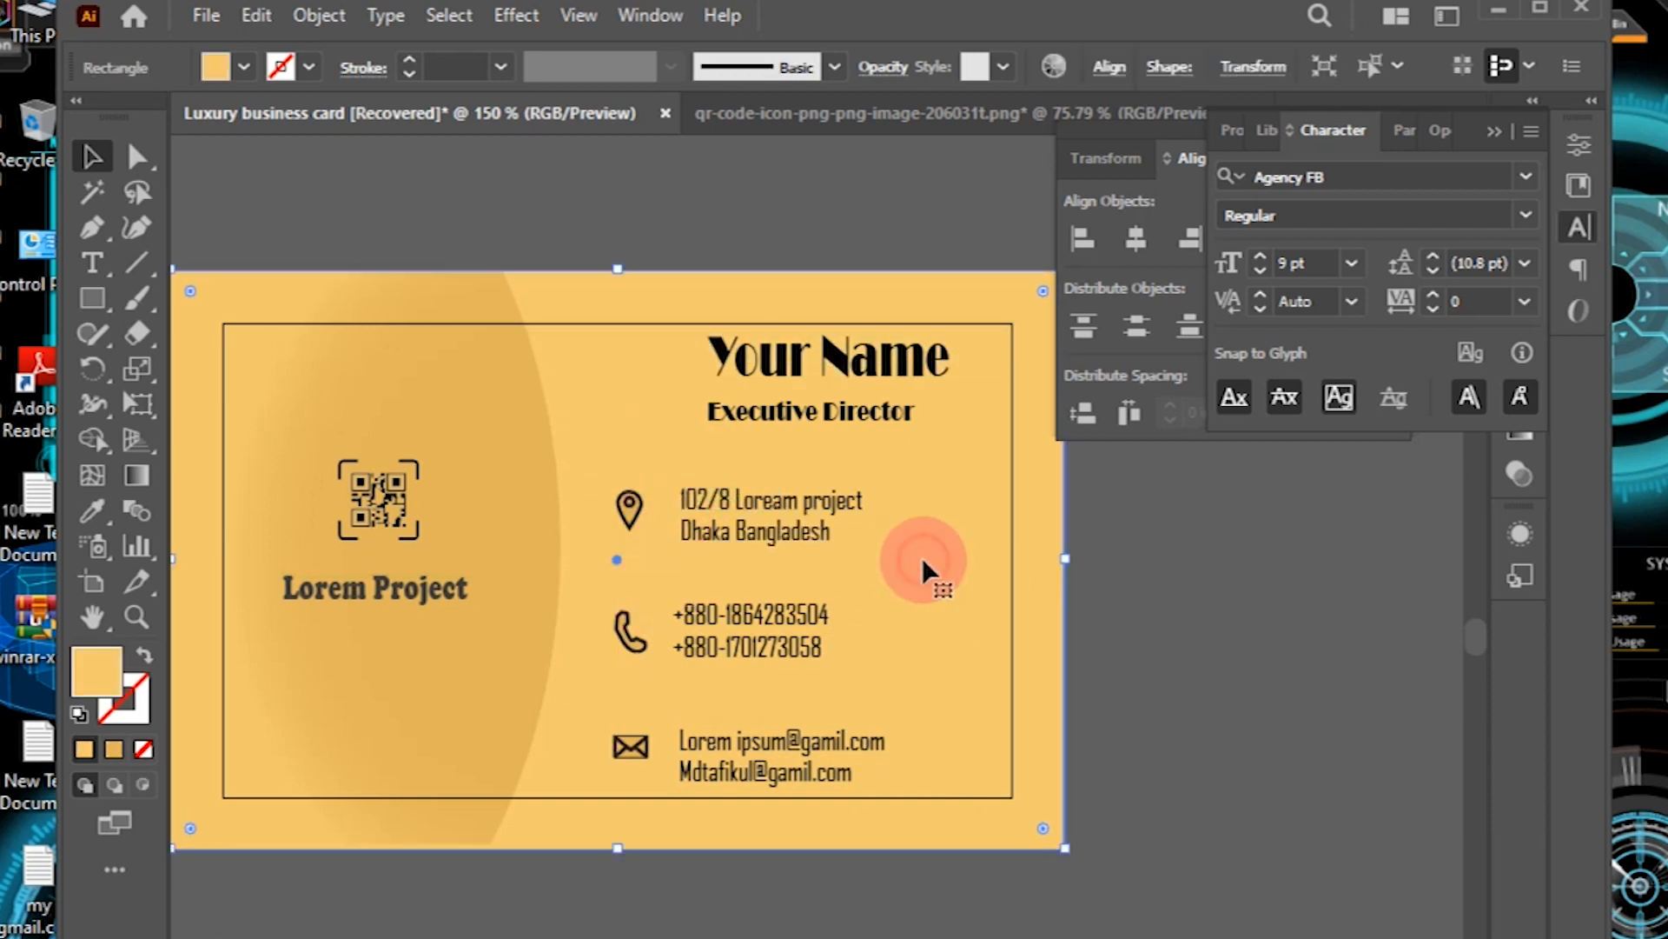
pyautogui.hotkey('ctrl', '2')
# Step: Shift the whole contact block with its icons slightly up and right
pyautogui.moveTo(600, 443); pyautogui.dragTo(886, 773)
pyautogui.press('Up')
pyautogui.press('Up')
pyautogui.press('Up')
pyautogui.press('Up')
pyautogui.press('Up')
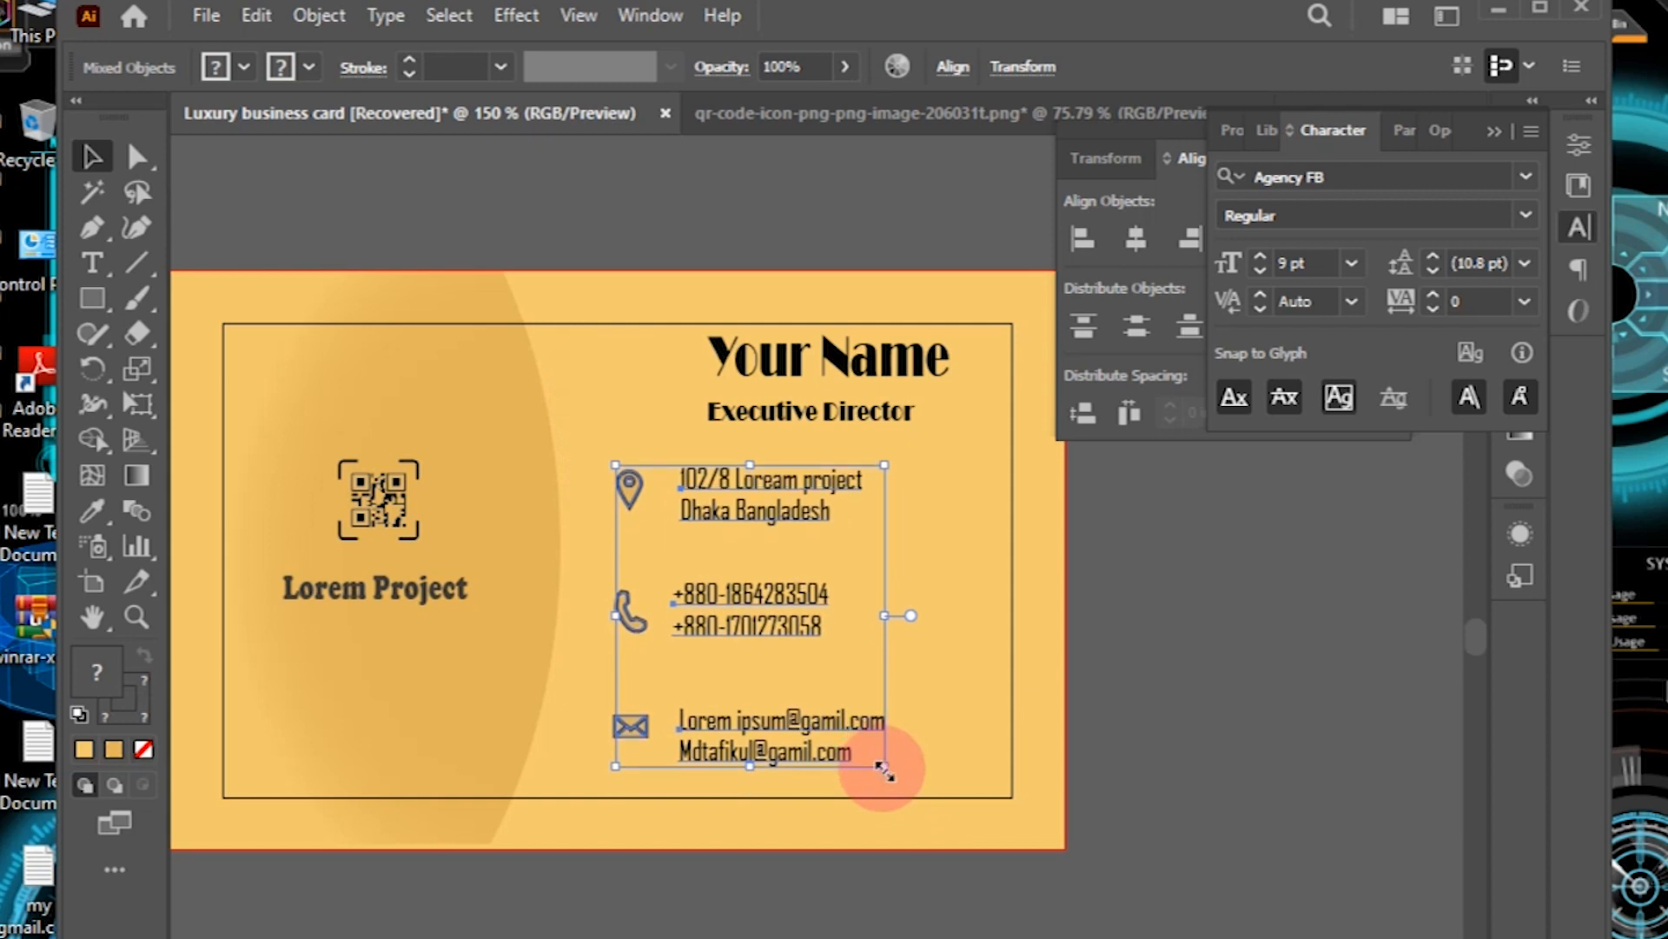
pyautogui.press('Right')
pyautogui.press('p')
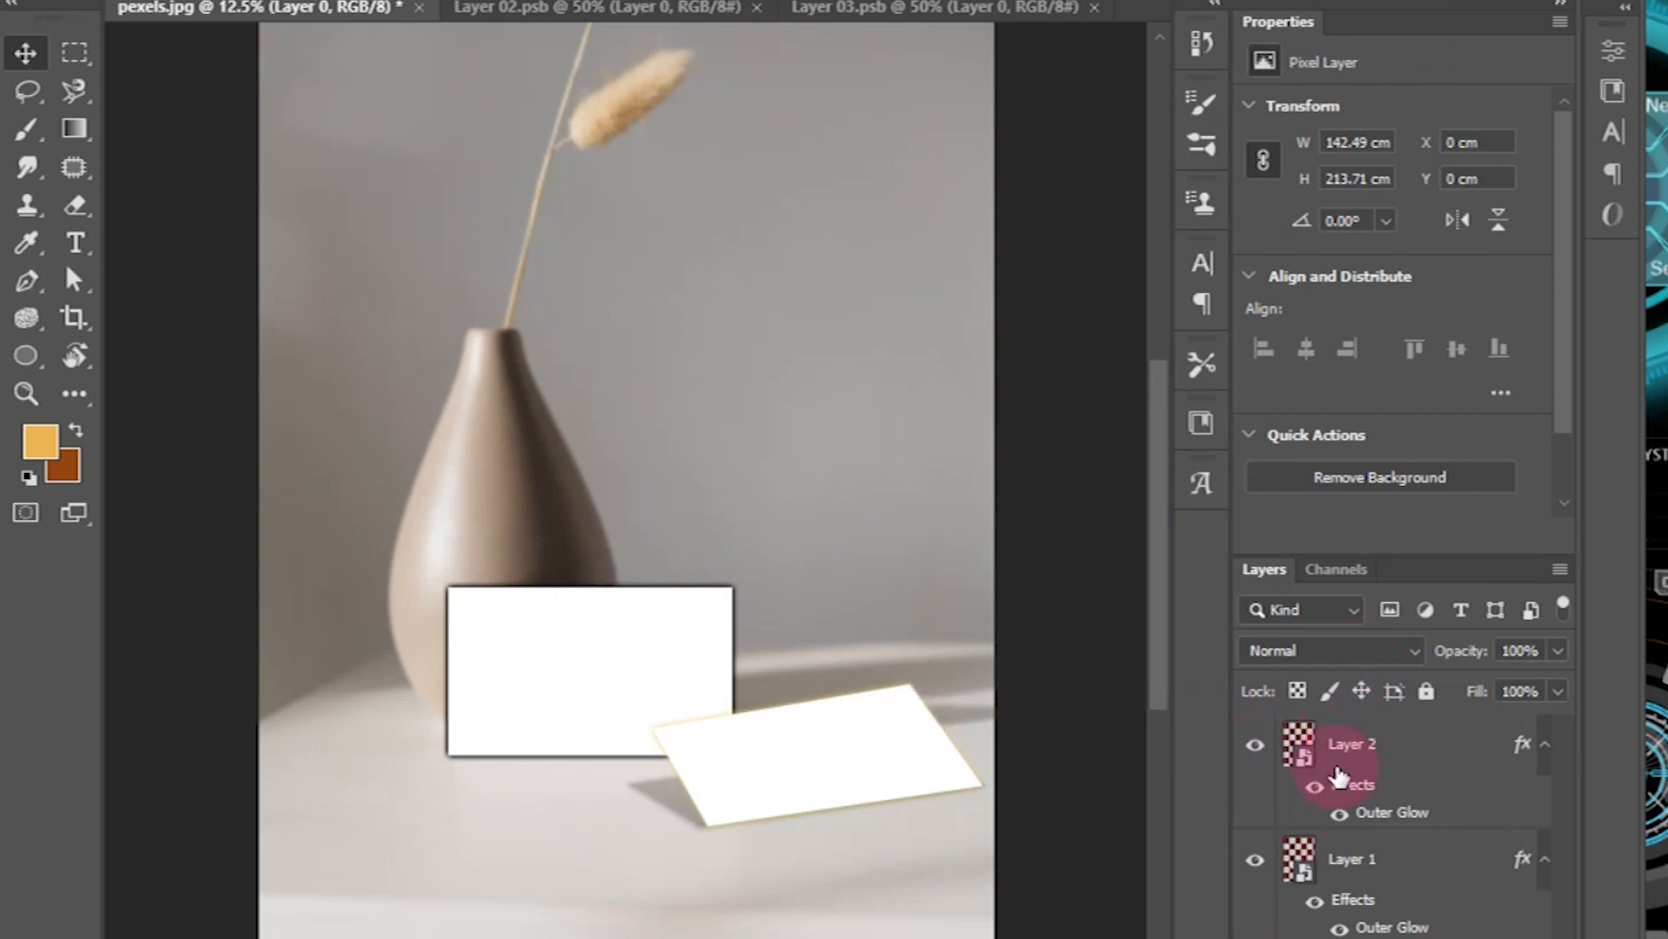
# Step: Open Layer 1's smart object and drag the dark gold-line front card in from Illustrator
pyautogui.click(1352, 860)
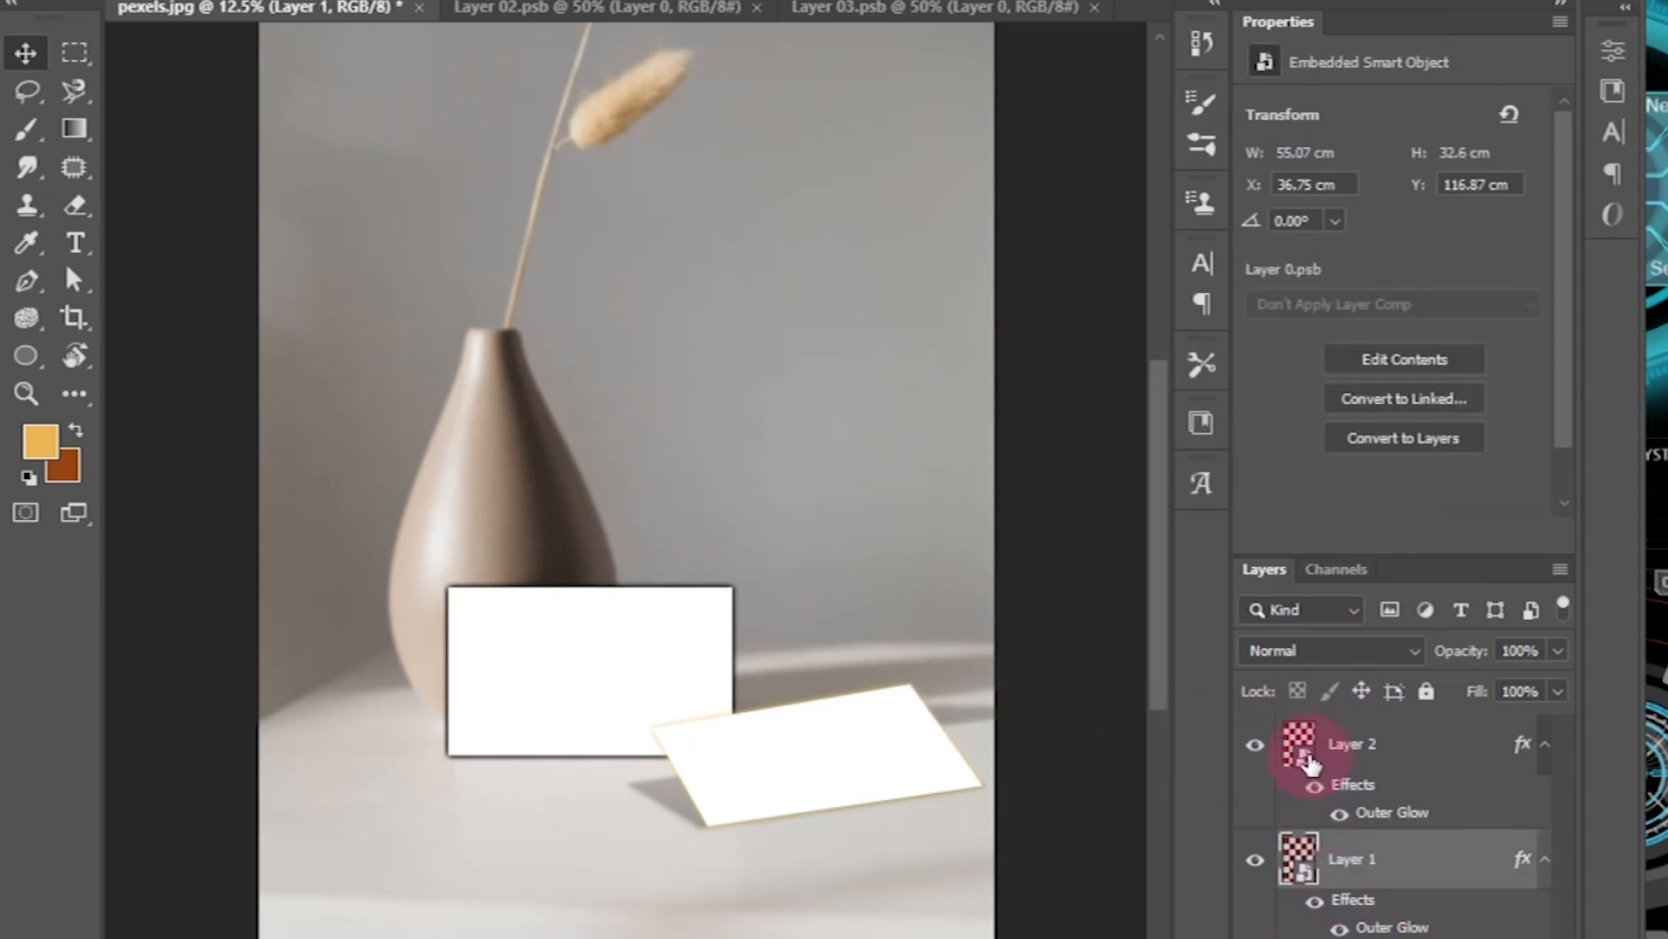
pyautogui.doubleClick(1304, 864)
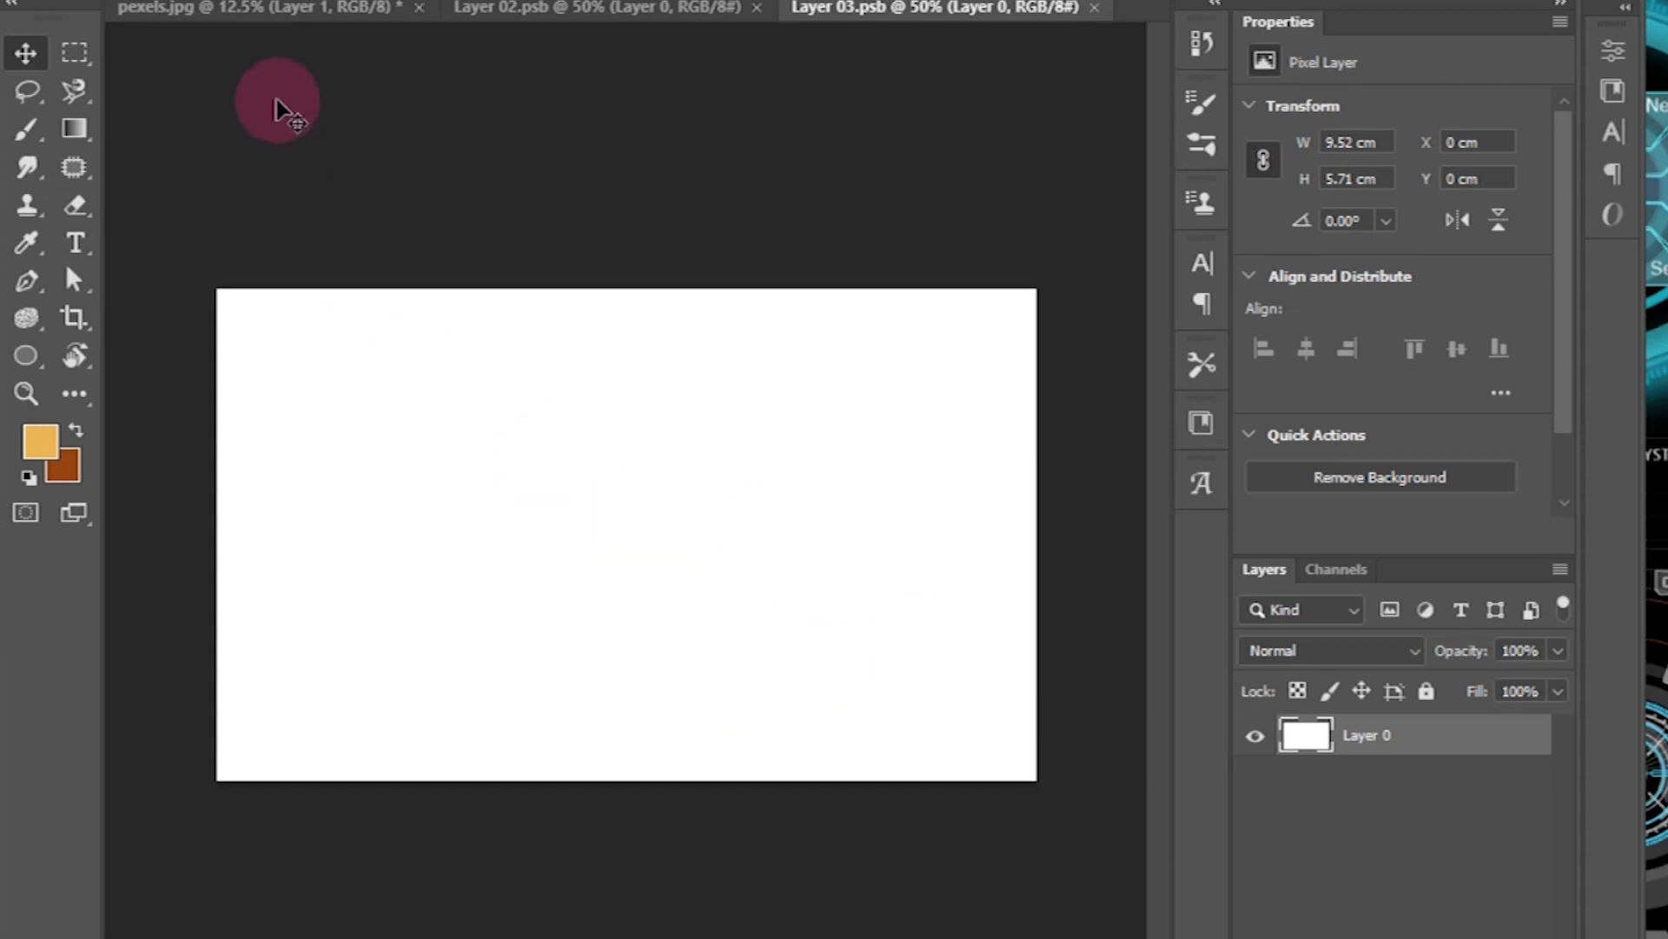
pyautogui.click(398, 936)
pyautogui.click(819, 418)
pyautogui.moveTo(464, 522); pyautogui.dragTo(391, 938)
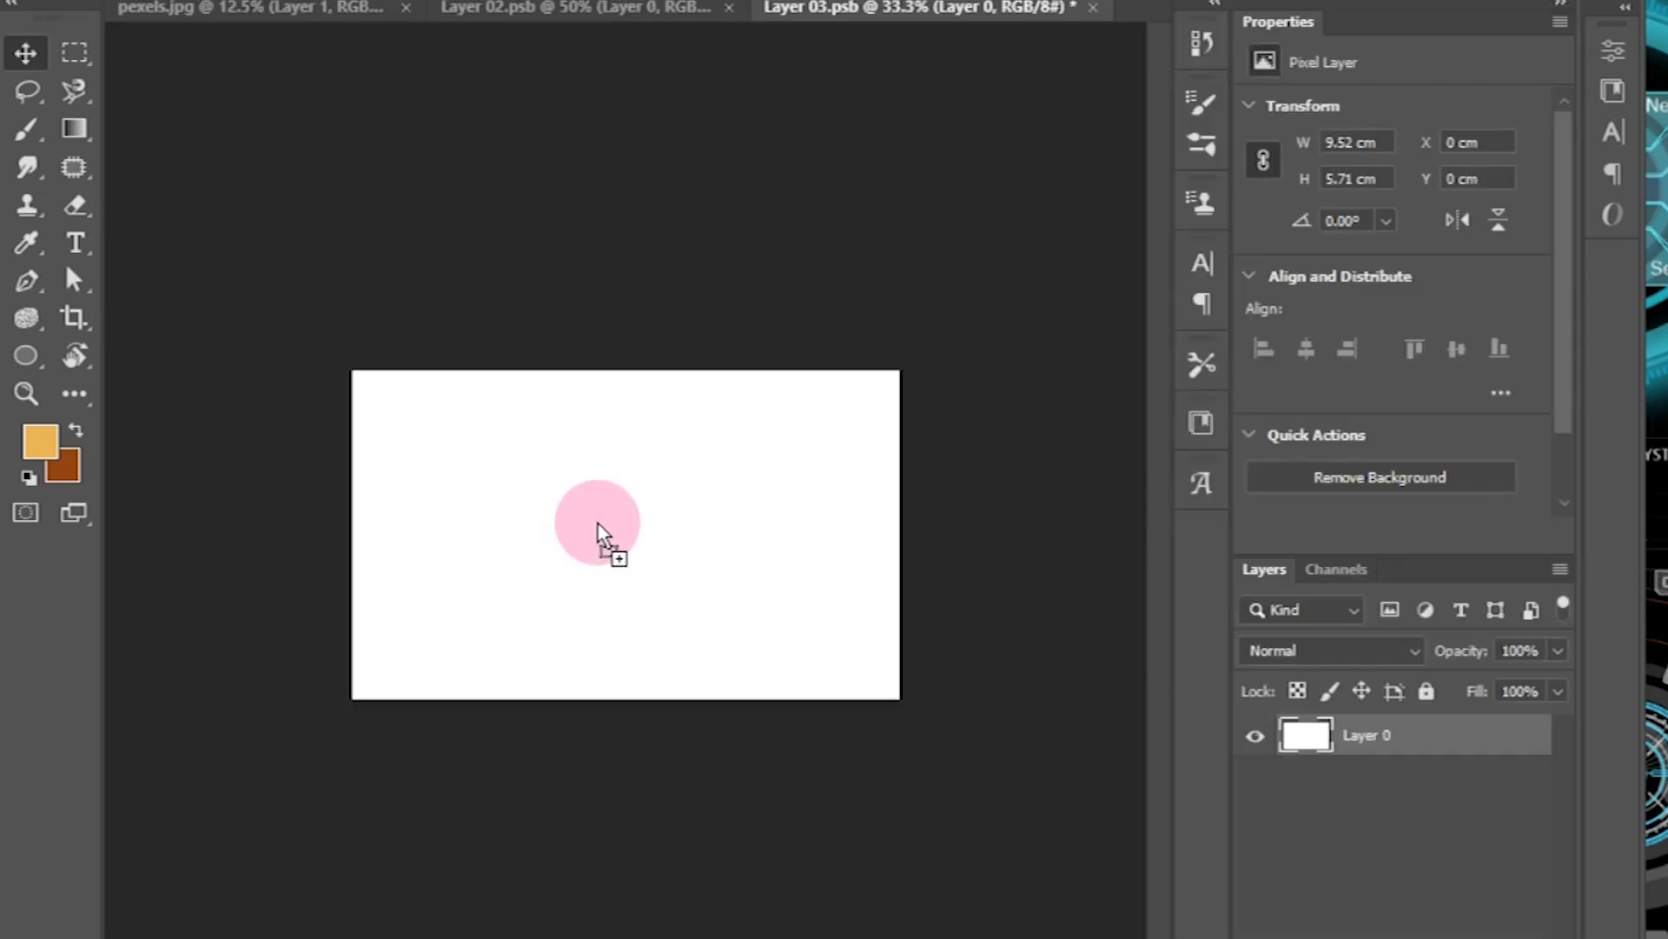
pyautogui.moveTo(600, 532); pyautogui.dragTo(599, 525)
# Step: Stretch the dark card to fill the canvas, save, then open Layer 2's contents
pyautogui.moveTo(886, 543); pyautogui.dragTo(888, 533)
pyautogui.moveTo(373, 531)
pyautogui.mouseDown()
pyautogui.moveTo(316, 529)
pyautogui.moveTo(351, 534)
pyautogui.mouseUp()
pyautogui.moveTo(886, 533); pyautogui.dragTo(919, 533)
pyautogui.moveTo(352, 533); pyautogui.dragTo(340, 533)
pyautogui.hotkey('ctrl', 's')
pyautogui.click(702, 385)
pyautogui.click(278, 9)
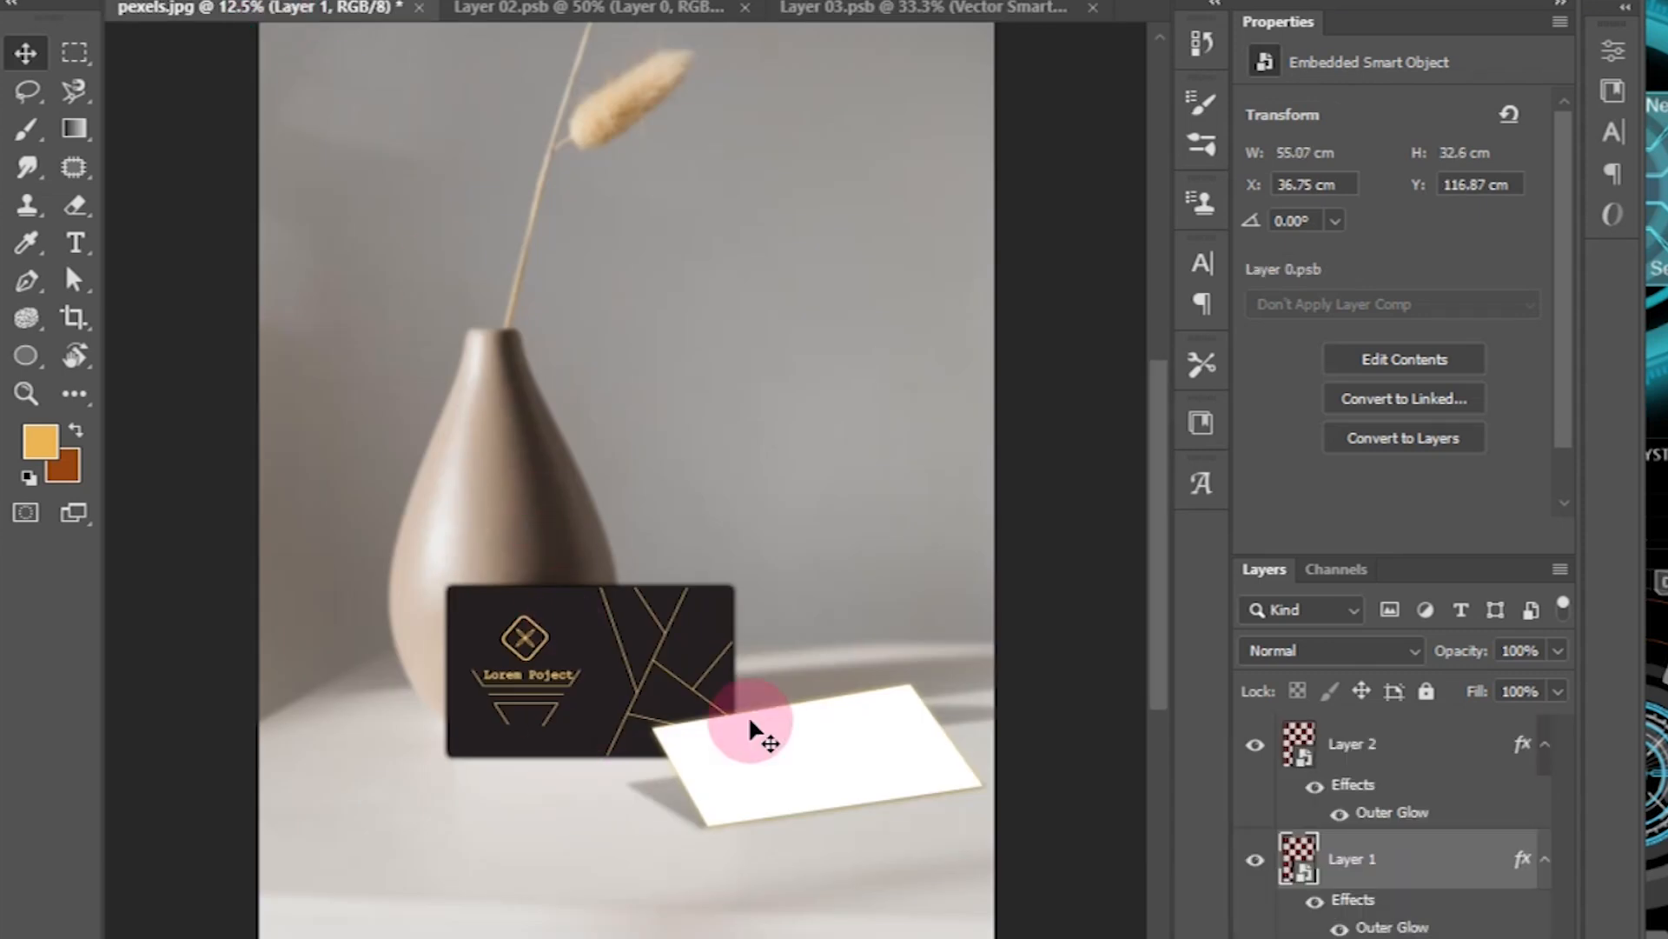
pyautogui.doubleClick(1301, 750)
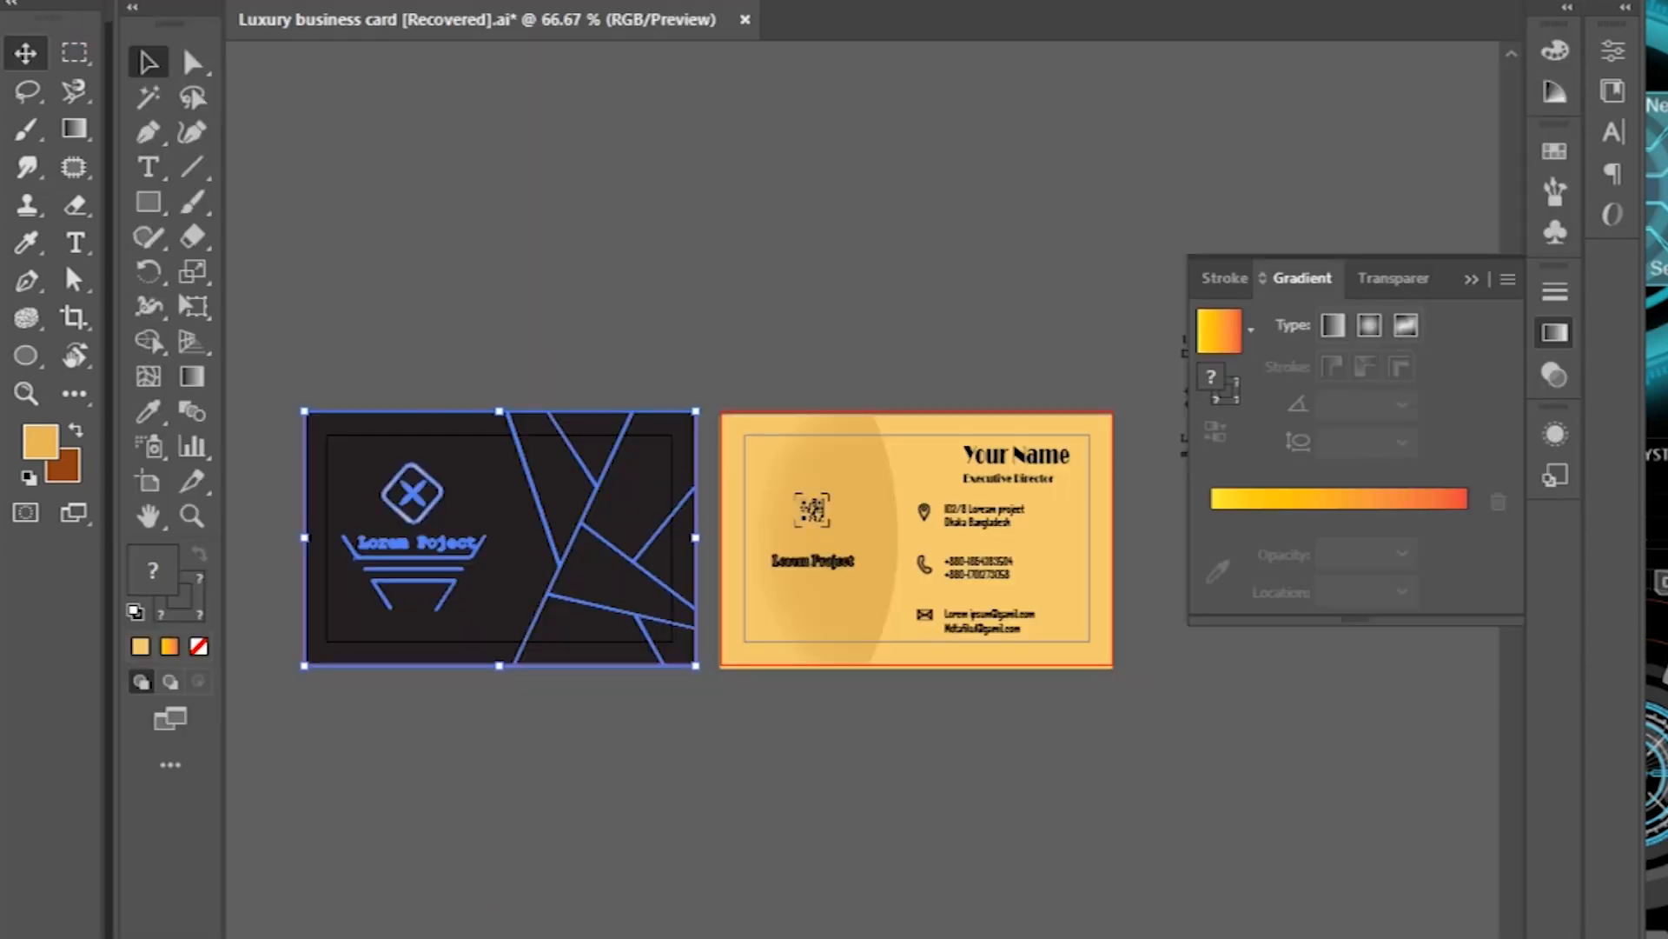
# Step: Drop the light-gold back card into Layer 02.psb, scale it to fill, and save
pyautogui.click(893, 495)
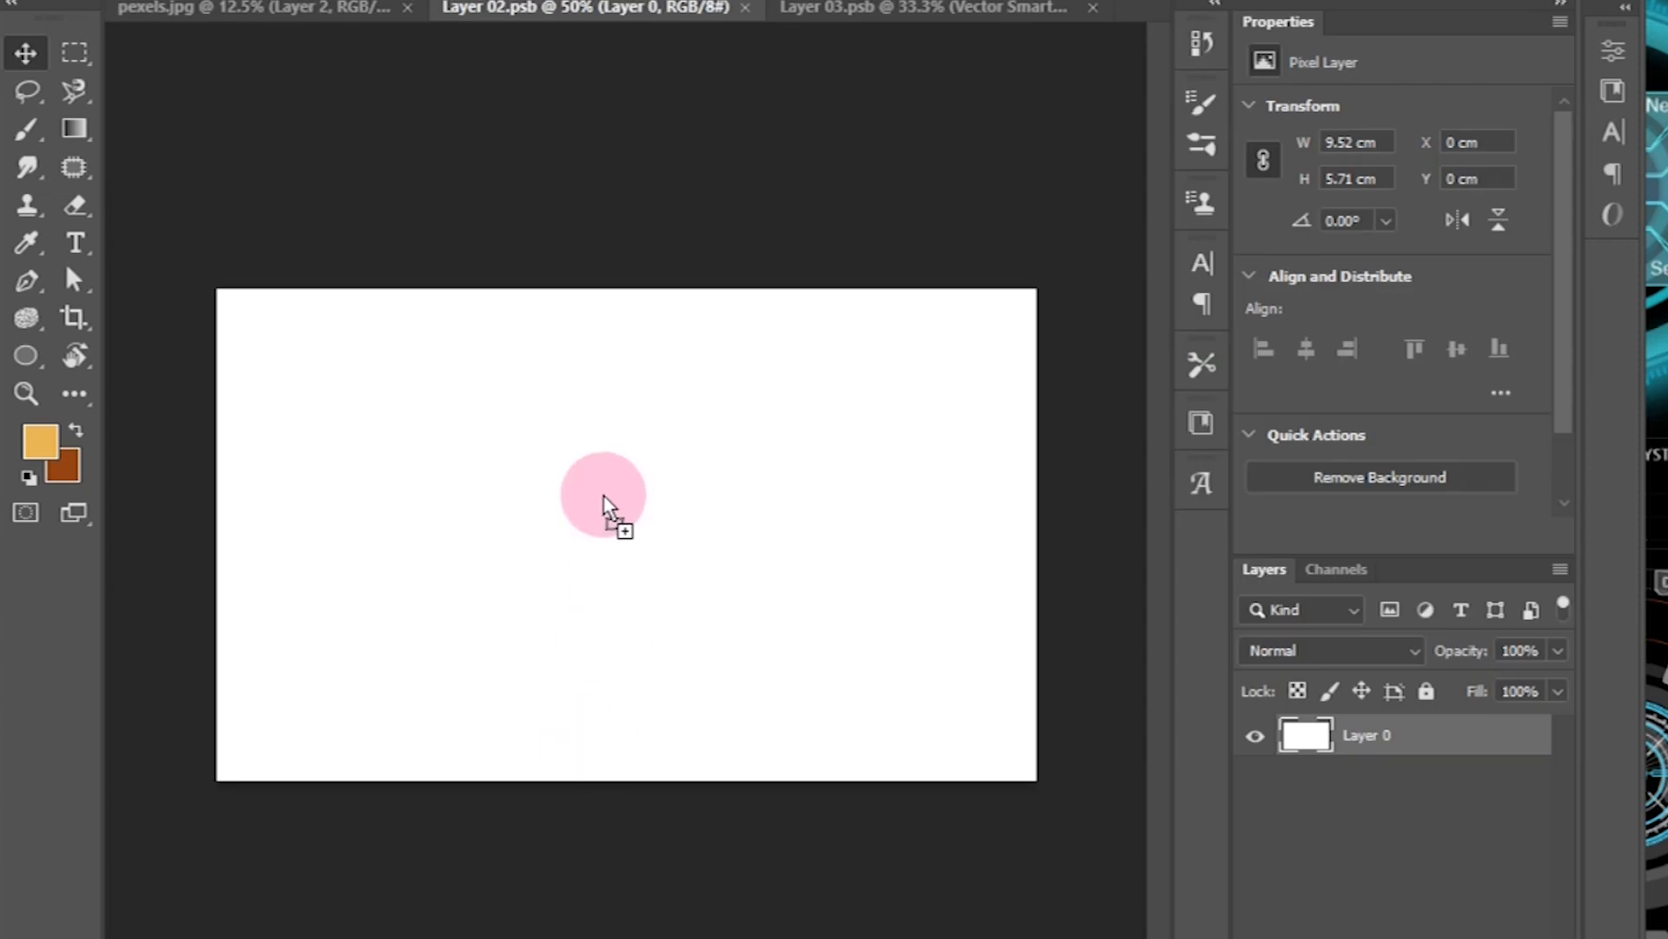
pyautogui.moveTo(603, 497); pyautogui.dragTo(601, 489)
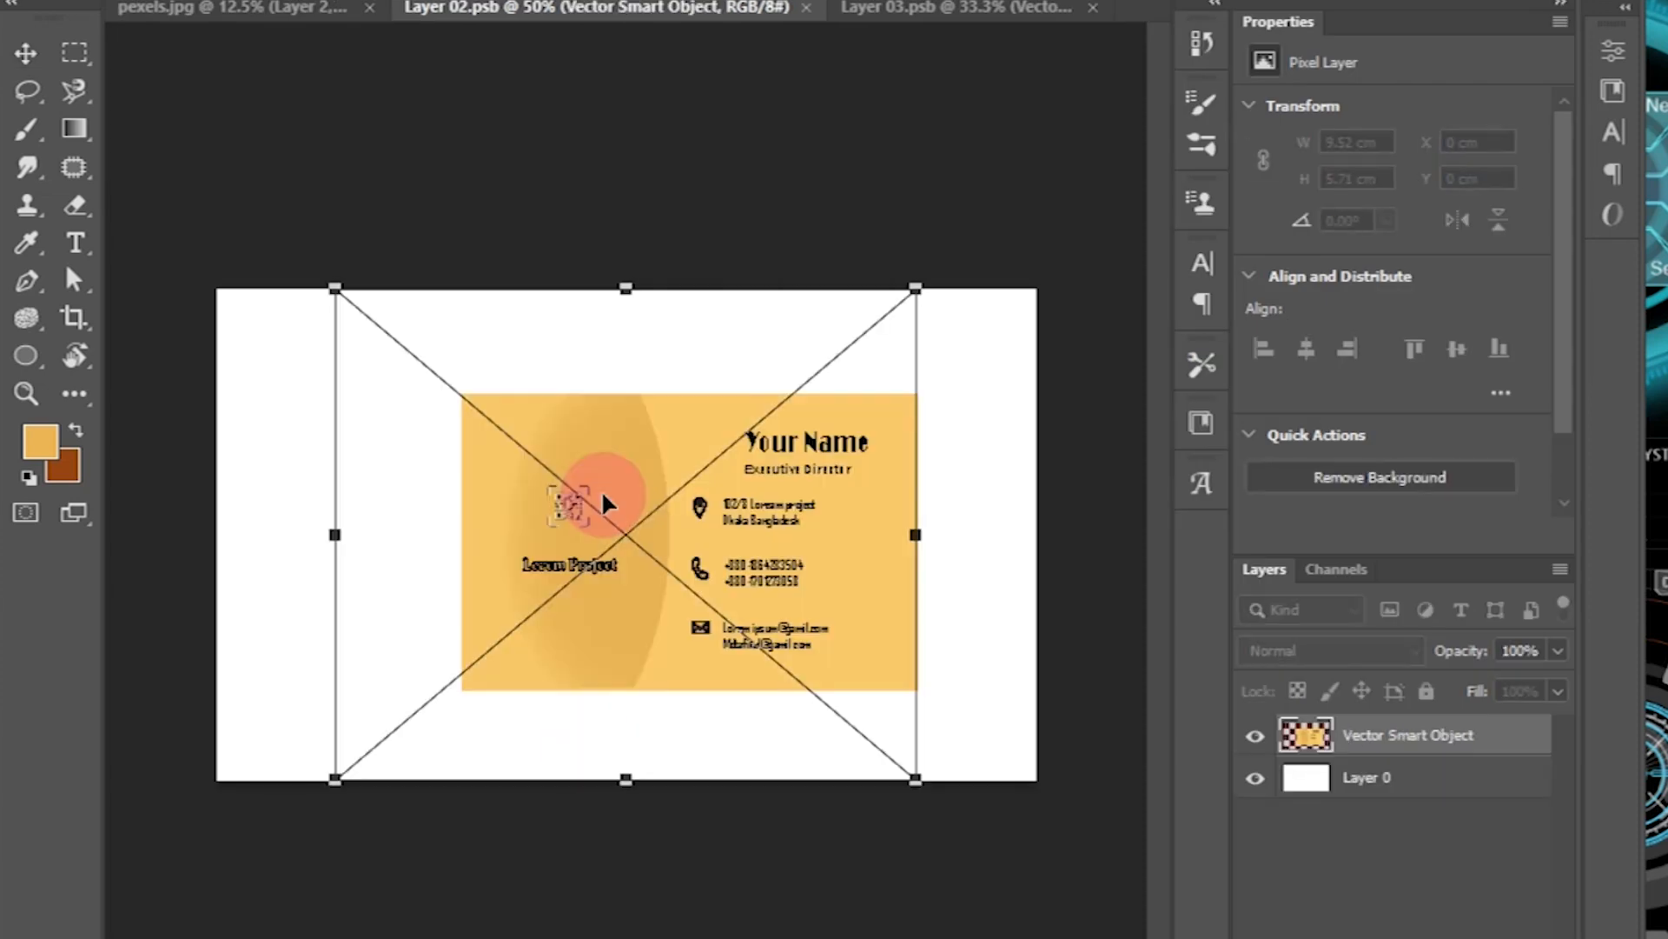
pyautogui.moveTo(919, 535); pyautogui.dragTo(1035, 532)
pyautogui.moveTo(332, 533); pyautogui.dragTo(0, 533)
pyautogui.hotkey('ctrl', '-')
pyautogui.moveTo(186, 529); pyautogui.dragTo(176, 530)
pyautogui.hotkey('ctrl', 's')
pyautogui.click(735, 393)
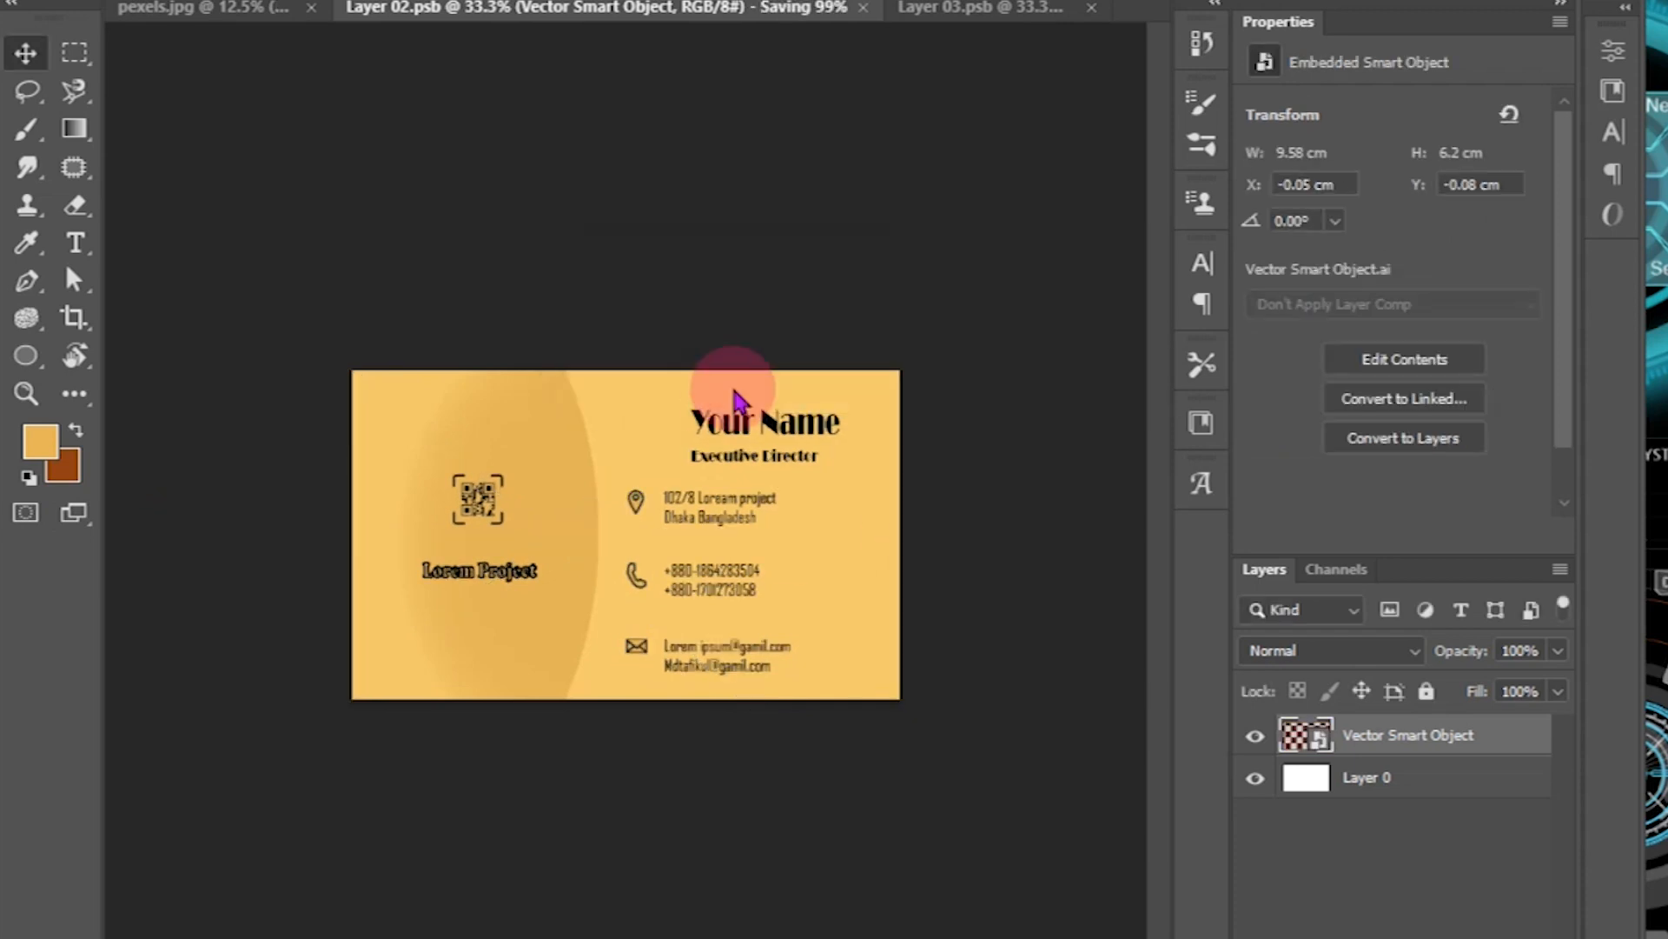
# Step: Zoom and pan around pexels.jpg to inspect both finished cards on the vase mockup
pyautogui.click(263, 10)
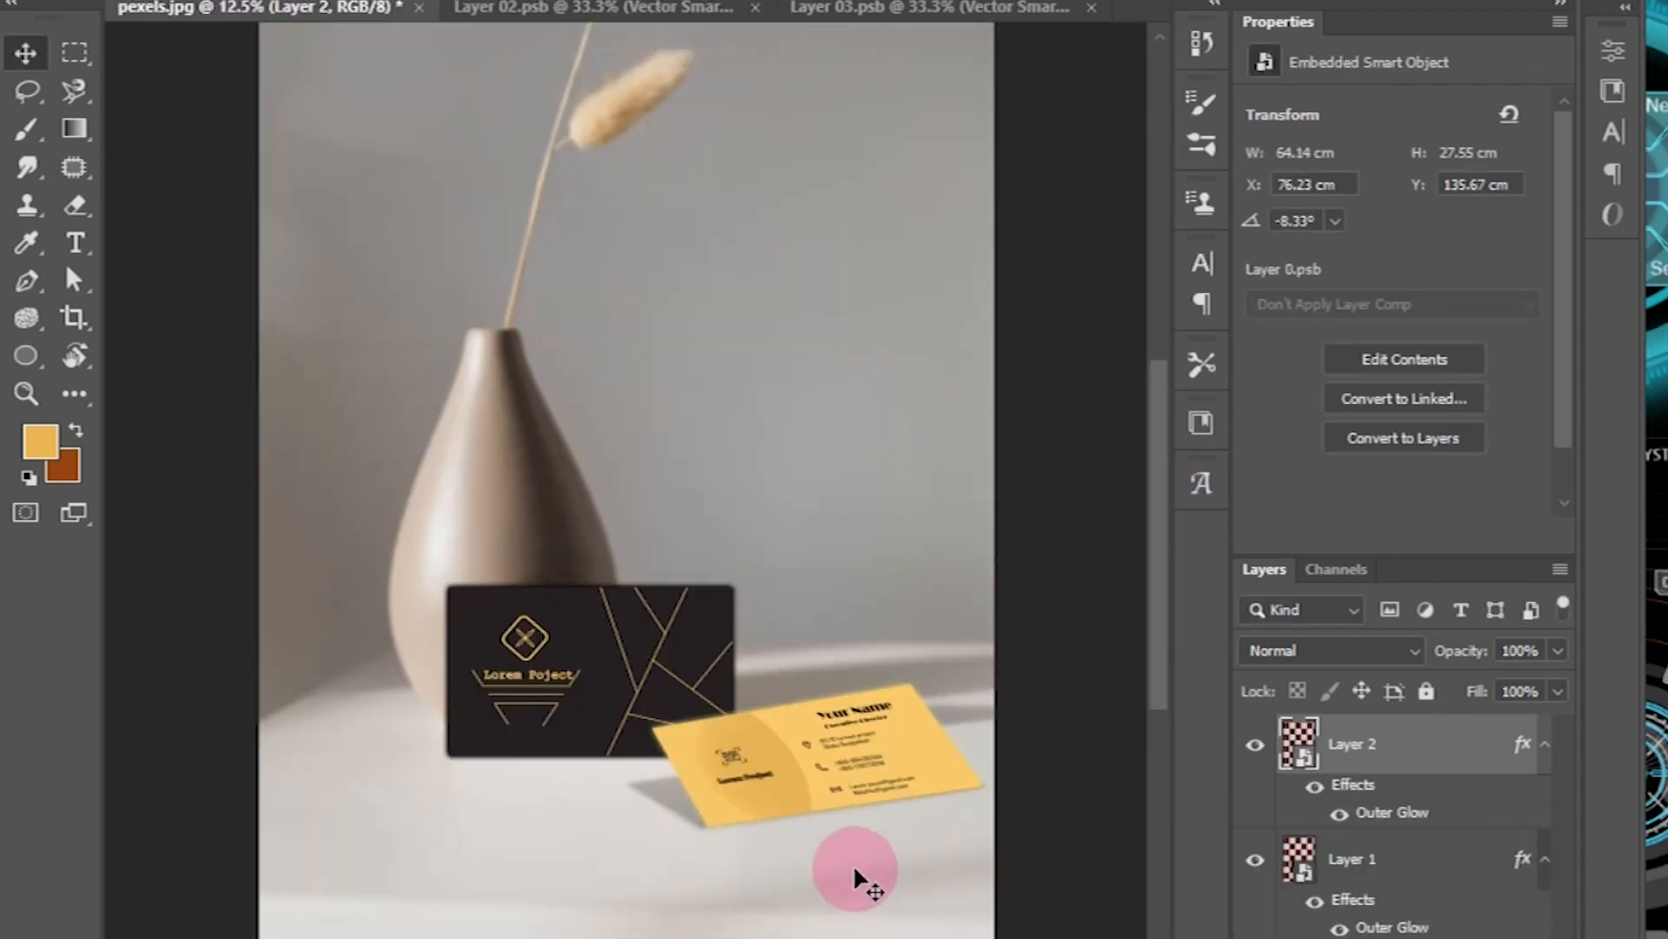
pyautogui.hotkey('ctrl', '+')
pyautogui.moveTo(892, 780); pyautogui.dragTo(757, 624)
pyautogui.hotkey('ctrl', '+')
pyautogui.moveTo(614, 589); pyautogui.dragTo(123, 305)
pyautogui.hotkey('ctrl', '+')
pyautogui.hotkey('ctrl', '+')
pyautogui.moveTo(800, 655); pyautogui.dragTo(725, 611)
pyautogui.moveTo(522, 729); pyautogui.dragTo(942, 650)
pyautogui.moveTo(226, 518); pyautogui.dragTo(716, 713)
pyautogui.moveTo(454, 362); pyautogui.dragTo(823, 582)
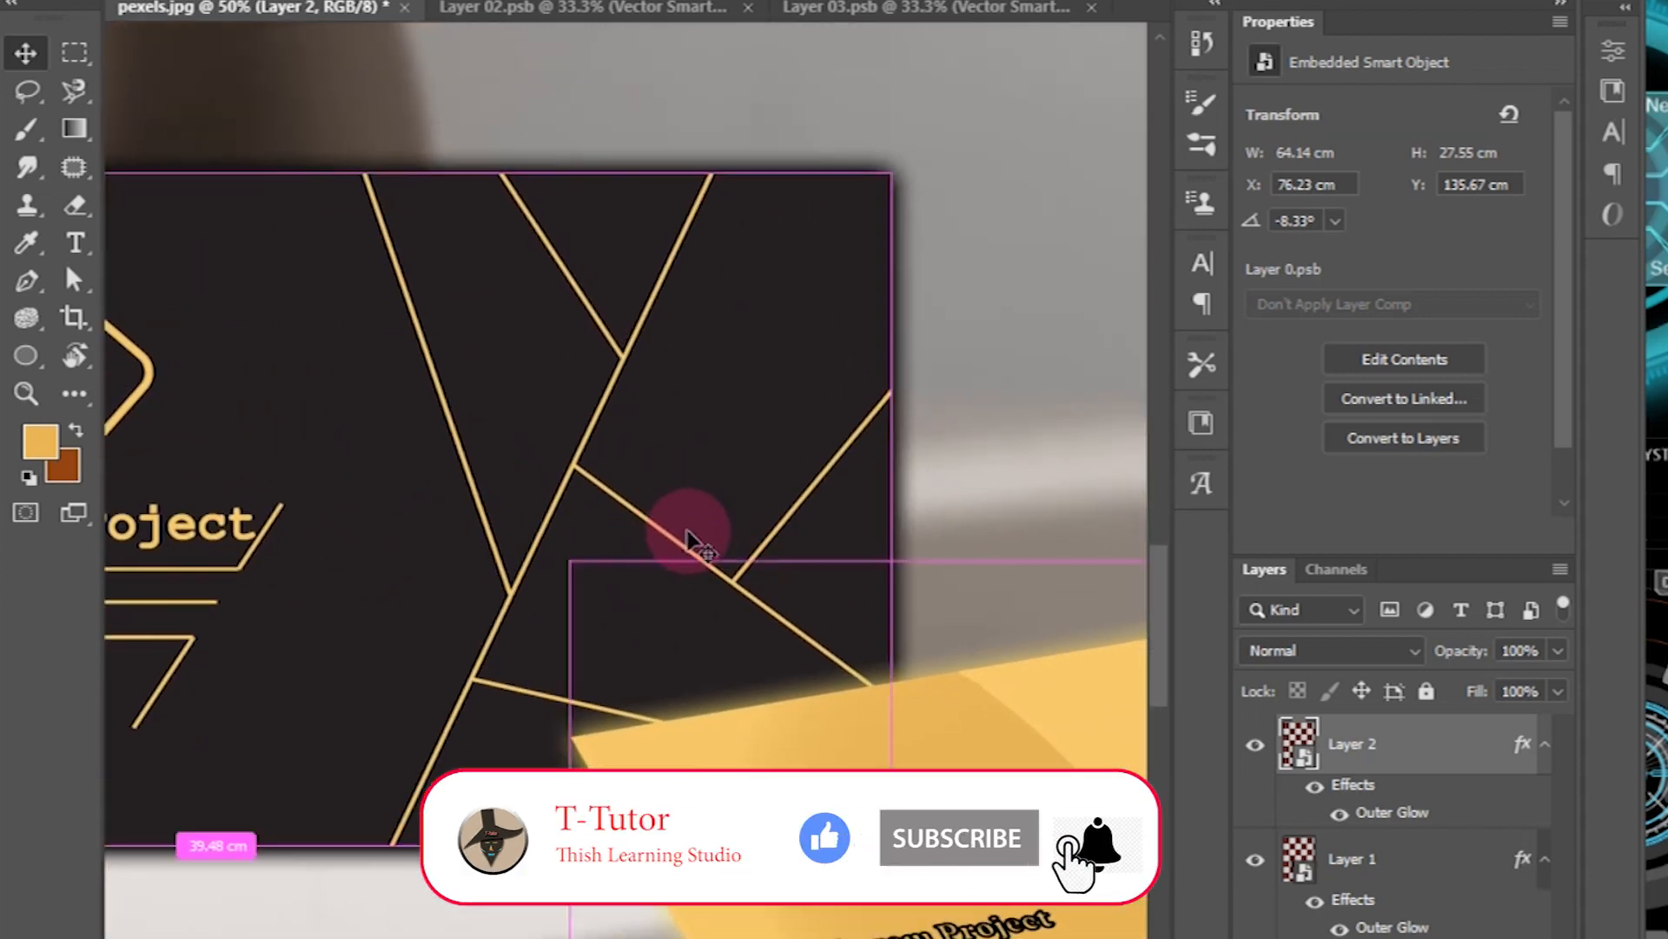
pyautogui.hotkey('ctrl', '-')
pyautogui.moveTo(732, 452); pyautogui.dragTo(695, 439)
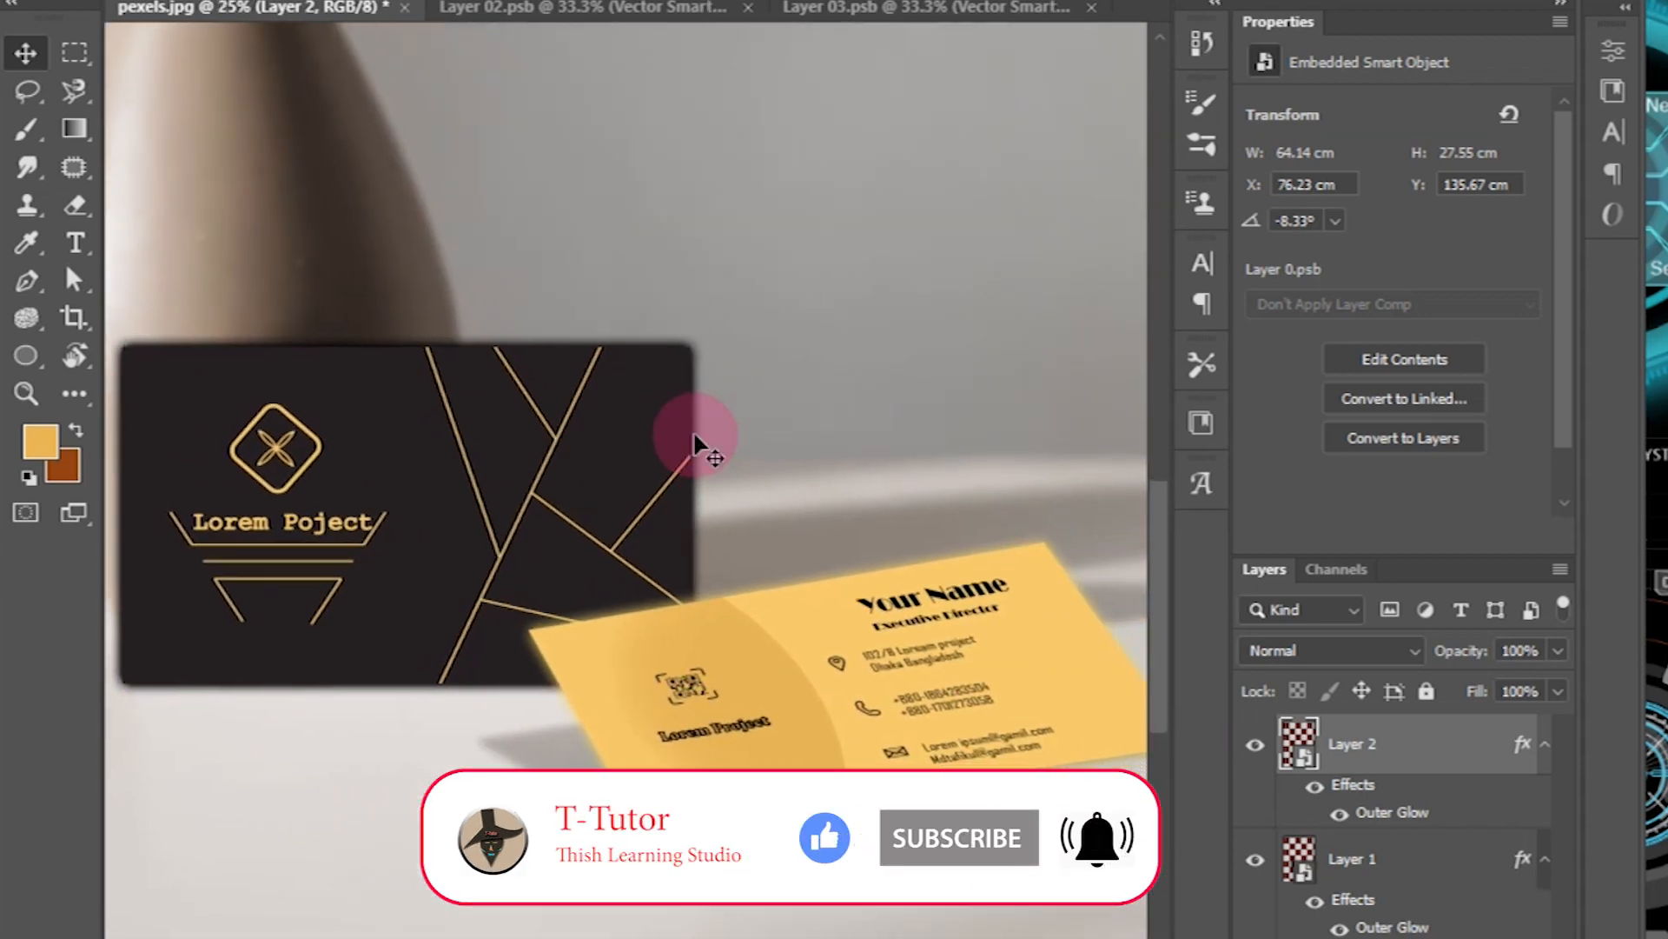